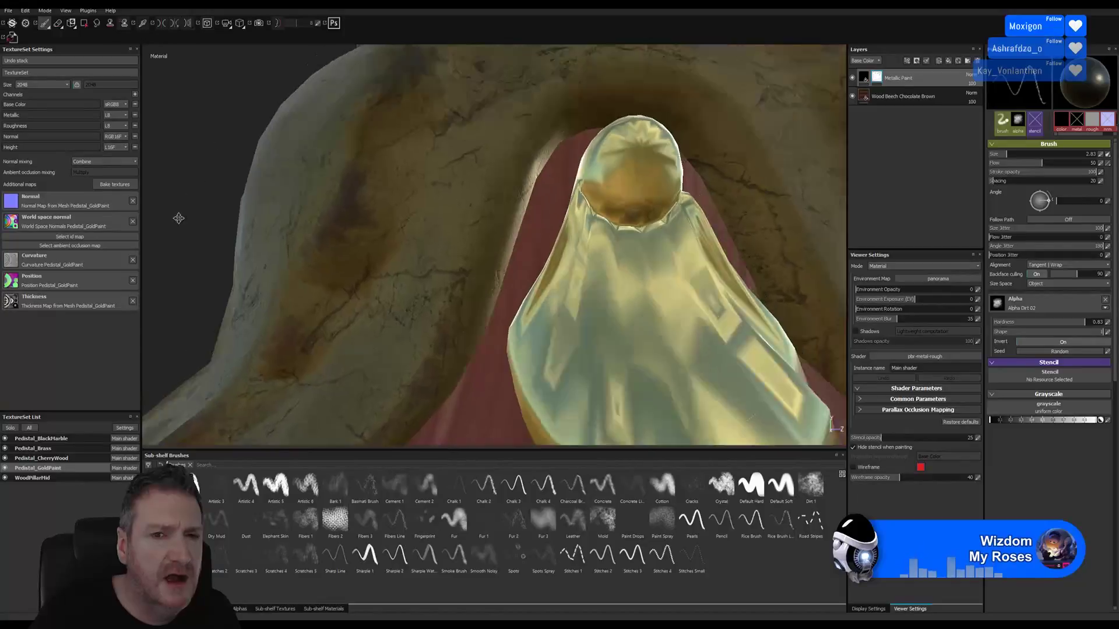
# Step: Paint worn patches into the Metallic Paint mask along the gold drape's arch edge and down to its lower tip
pyautogui.keyDown('alt'); pyautogui.moveTo(241, 108); pyautogui.dragTo(248, 85); pyautogui.keyUp('alt')
pyautogui.hotkey('alt', 'q')
pyautogui.scroll(-2, 461, 262)
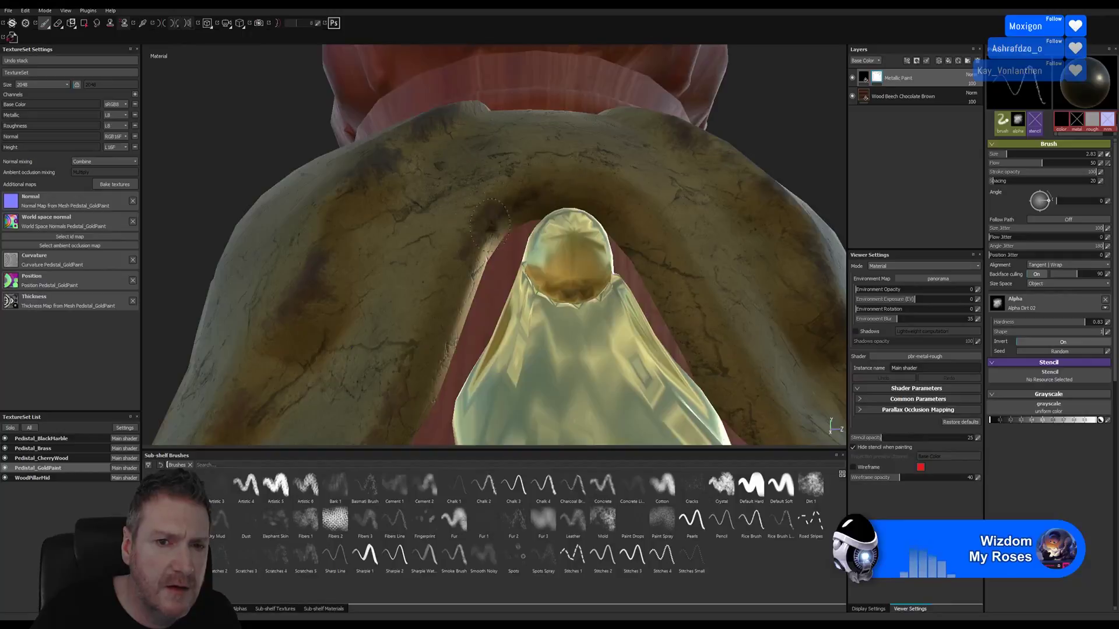
pyautogui.keyDown('alt'); pyautogui.moveTo(604, 183); pyautogui.dragTo(477, 163, button='middle'); pyautogui.keyUp('alt')
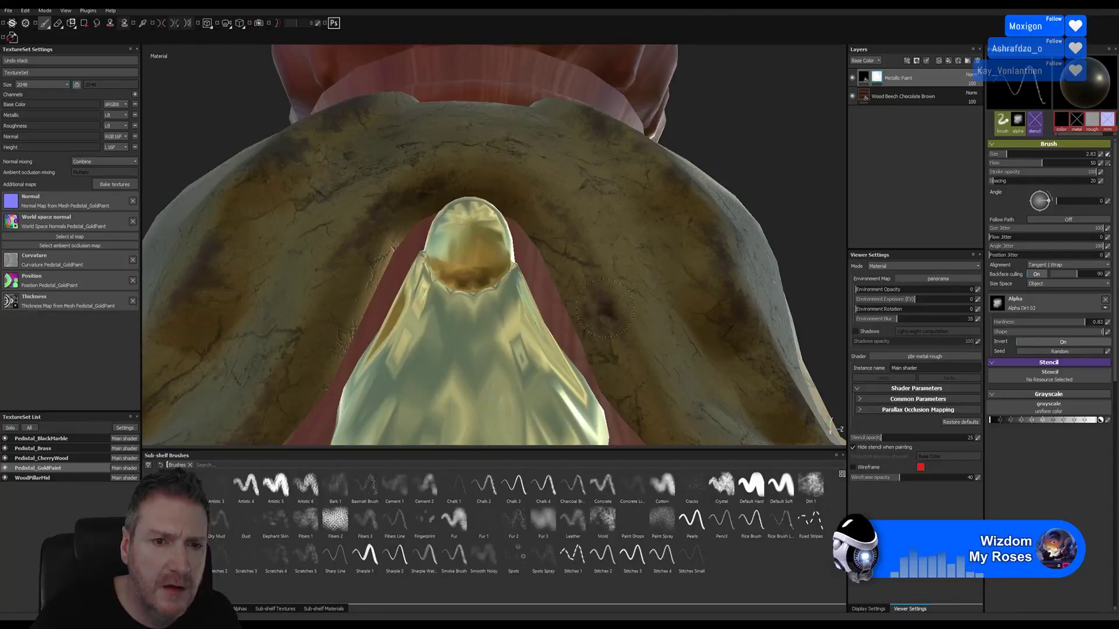
pyautogui.keyDown('alt'); pyautogui.moveTo(604, 307); pyautogui.dragTo(535, 307); pyautogui.keyUp('alt')
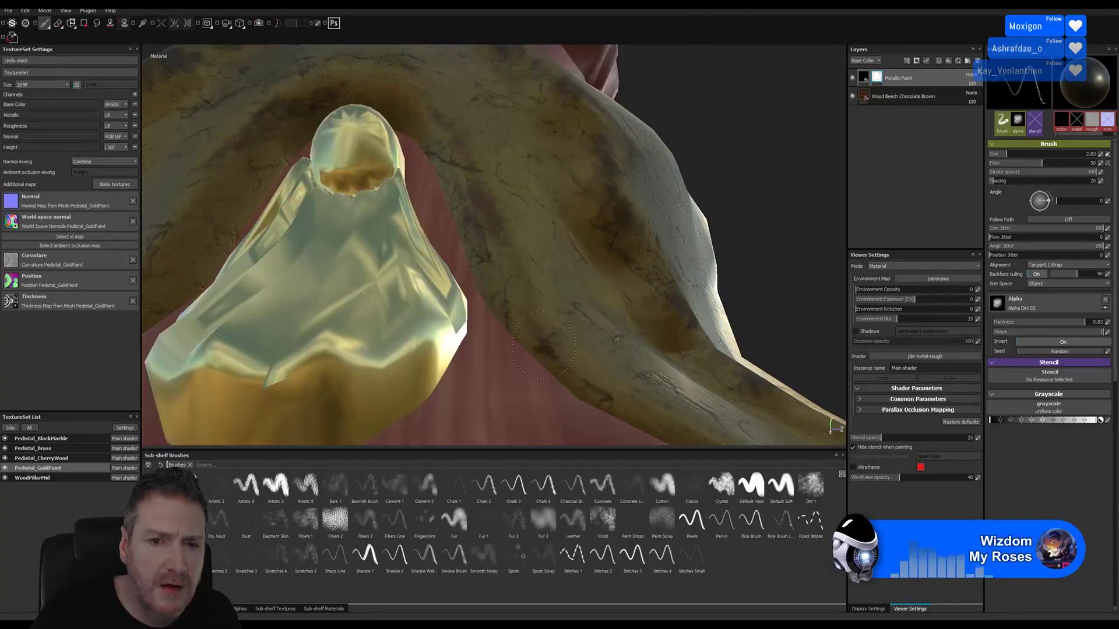
pyautogui.keyDown('alt'); pyautogui.moveTo(666, 343); pyautogui.dragTo(524, 245, button='middle'); pyautogui.keyUp('alt')
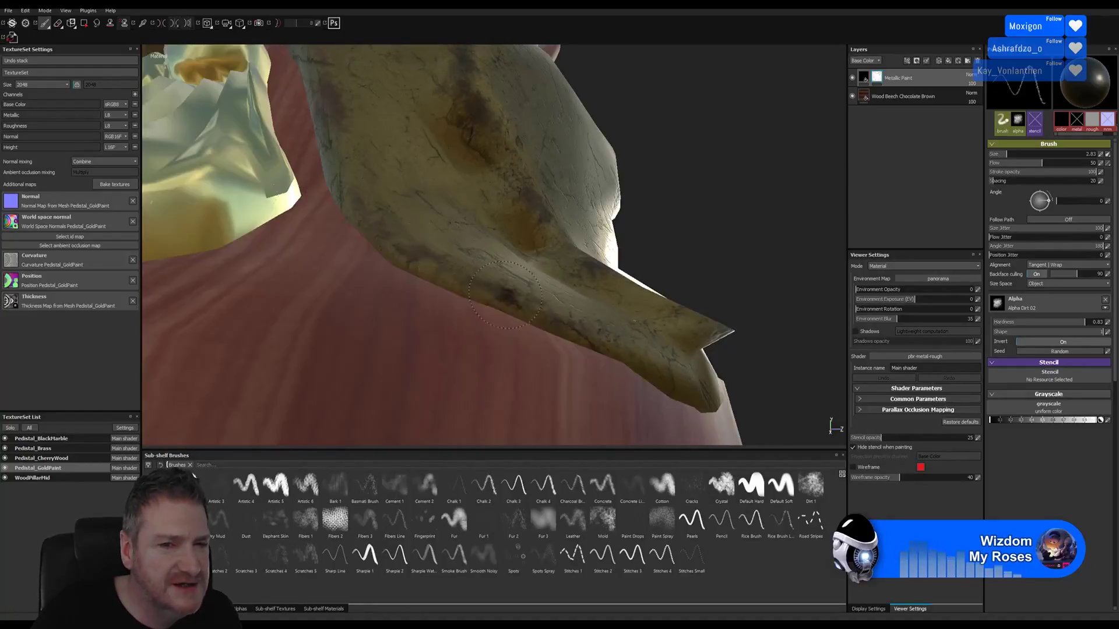
pyautogui.scroll(5, 674, 207)
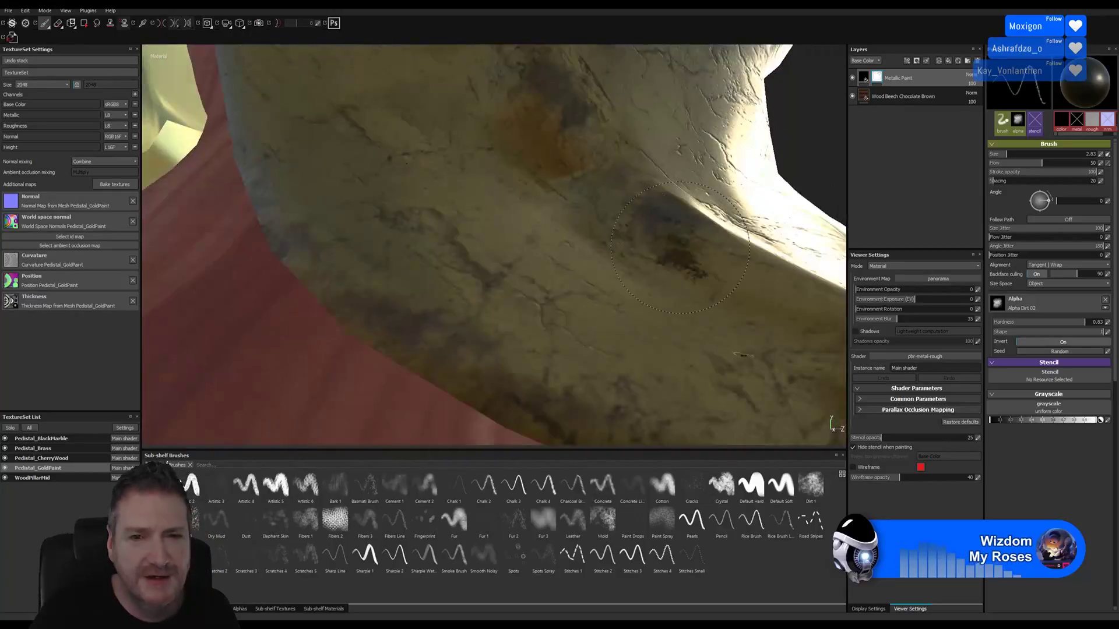
pyautogui.moveTo(680, 248)
pyautogui.keyDown('alt'); pyautogui.mouseDown()
pyautogui.moveTo(537, 251)
pyautogui.moveTo(682, 175)
pyautogui.mouseUp(); pyautogui.keyUp('alt')
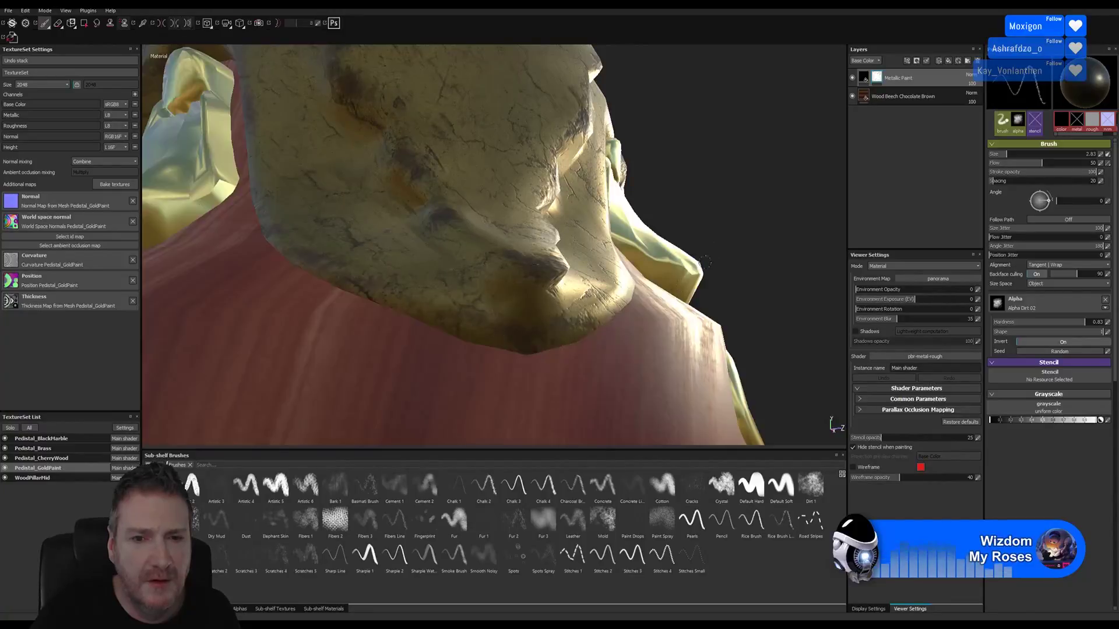
pyautogui.keyDown('alt'); pyautogui.moveTo(703, 262); pyautogui.dragTo(556, 266); pyautogui.keyUp('alt')
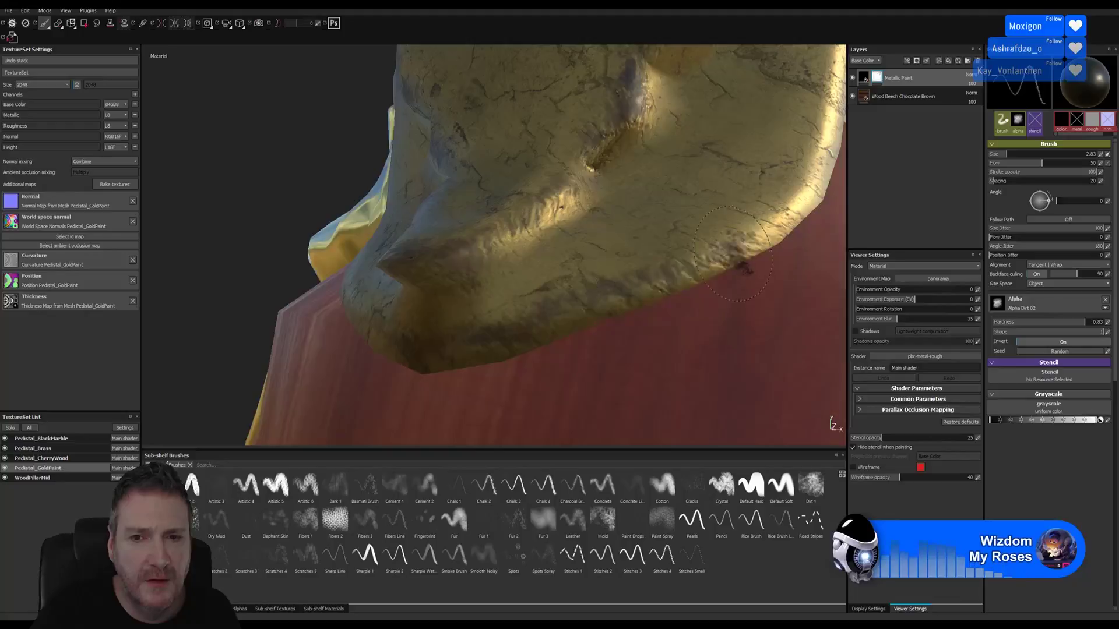
# Step: Paint wear along the drape's inner arch edge around the top of the next pendant
pyautogui.keyDown('alt'); pyautogui.moveTo(658, 199); pyautogui.dragTo(521, 294); pyautogui.keyUp('alt')
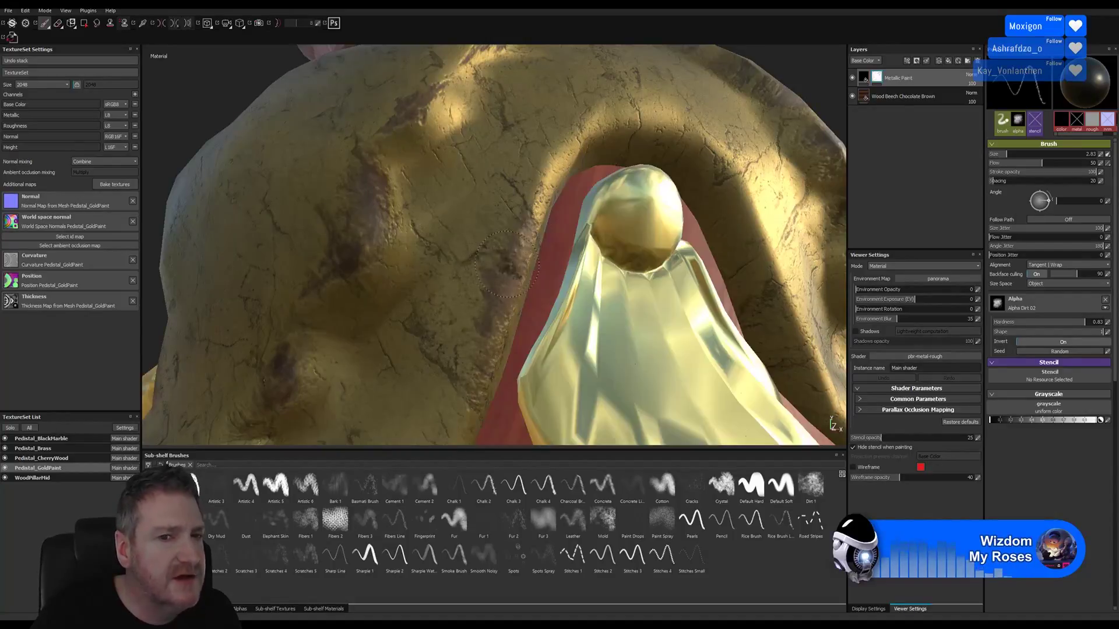
pyautogui.keyDown('alt'); pyautogui.moveTo(492, 303); pyautogui.dragTo(427, 192); pyautogui.keyUp('alt')
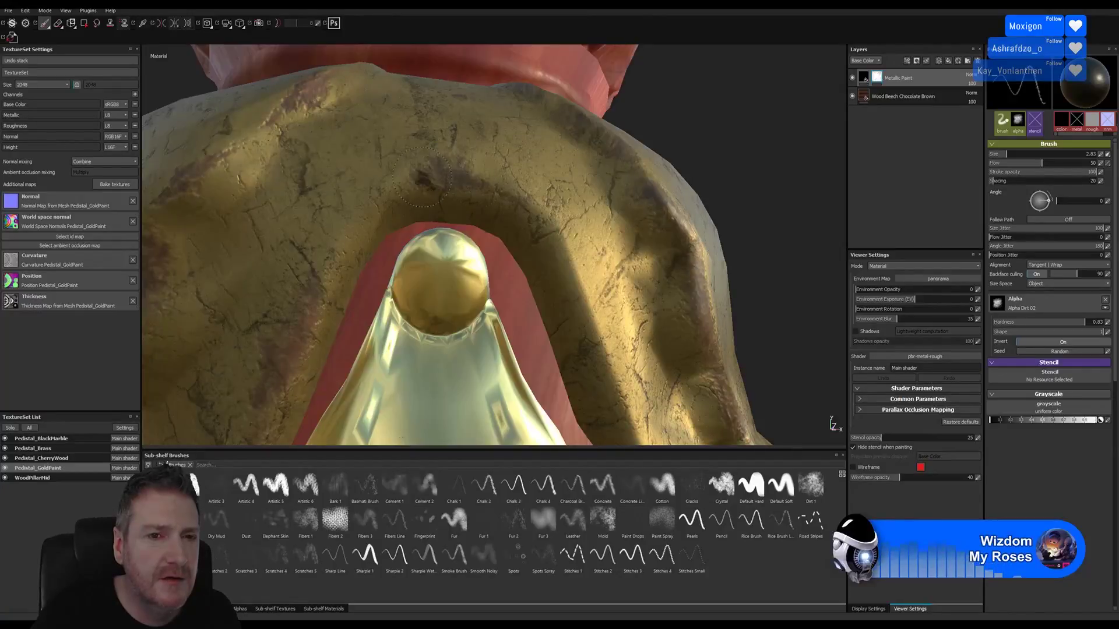
pyautogui.keyDown('alt'); pyautogui.moveTo(440, 196); pyautogui.dragTo(408, 231); pyautogui.keyUp('alt')
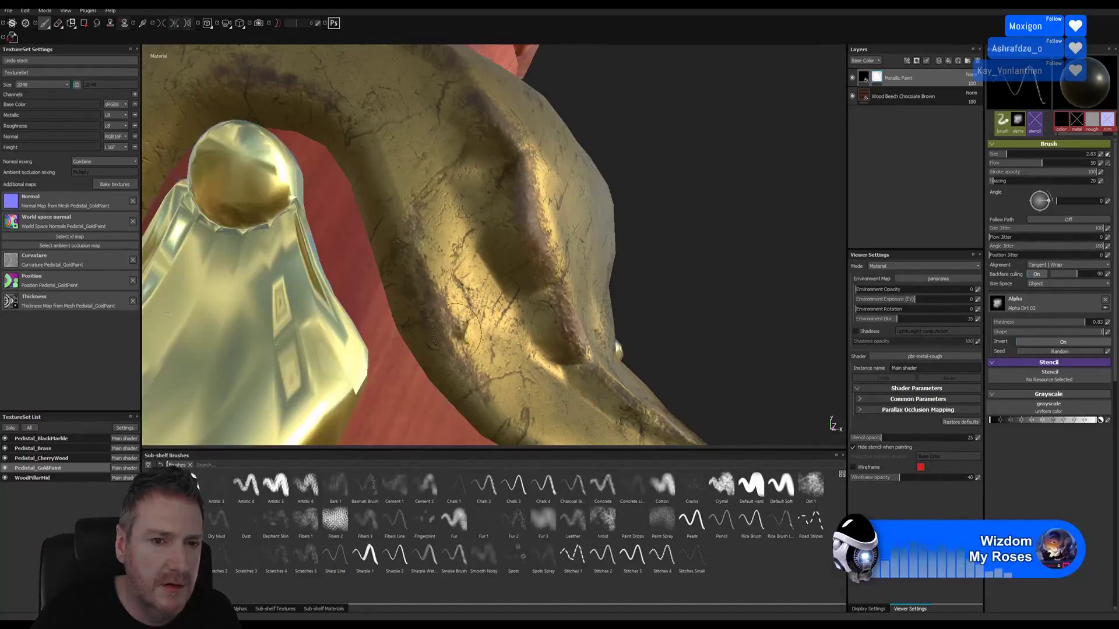
# Step: Paint wear along the drape's lower edge near its pointed tip, toggling isolation of the gold paint texture set
pyautogui.moveTo(530, 348)
pyautogui.keyDown('alt'); pyautogui.mouseDown(button='middle')
pyautogui.moveTo(489, 316)
pyautogui.moveTo(260, 239)
pyautogui.mouseUp(button='middle'); pyautogui.keyUp('alt')
pyautogui.moveTo(290, 252); pyautogui.dragTo(367, 285)
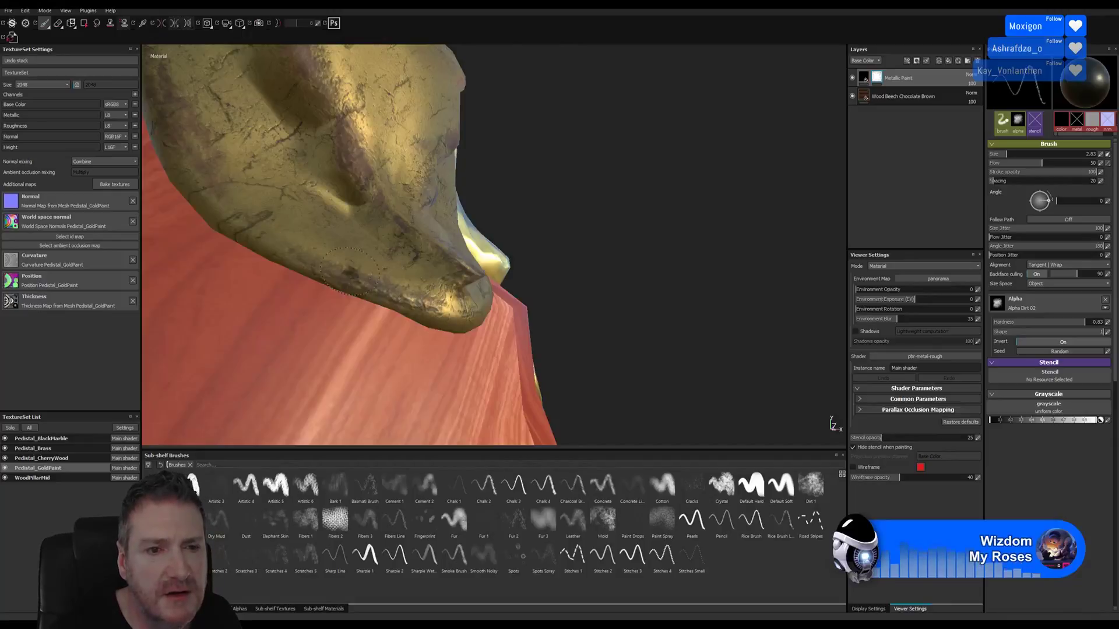
pyautogui.hotkey('alt', 'q')
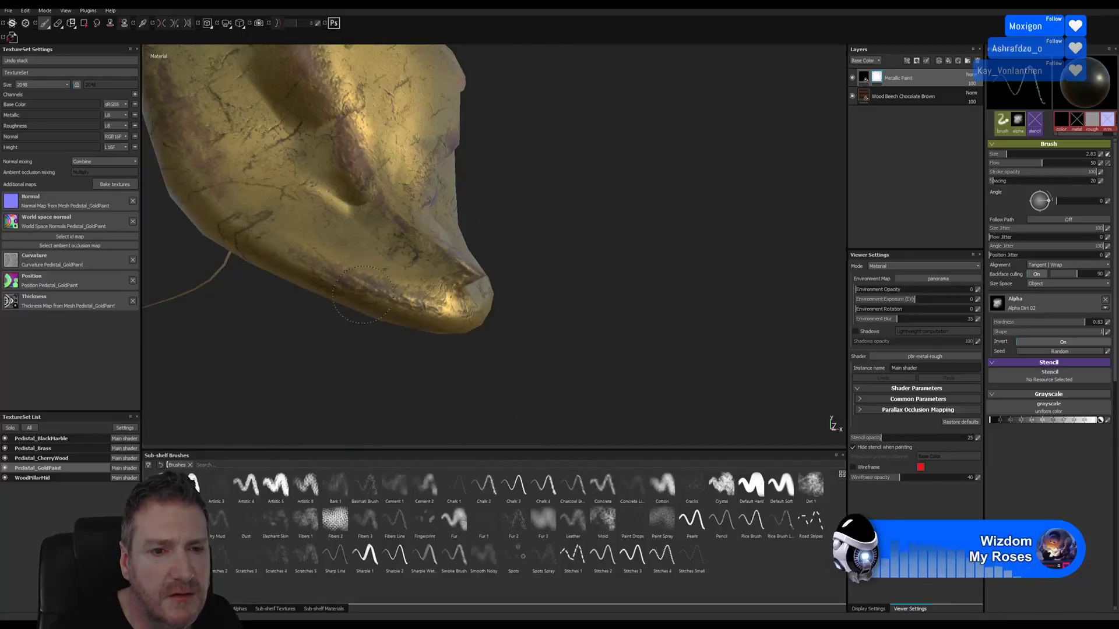
pyautogui.hotkey('alt', 'q')
pyautogui.hotkey('alt', 'q')
pyautogui.hotkey('alt', 'q')
pyautogui.hotkey('alt', 'q')
pyautogui.hotkey('alt', 'q')
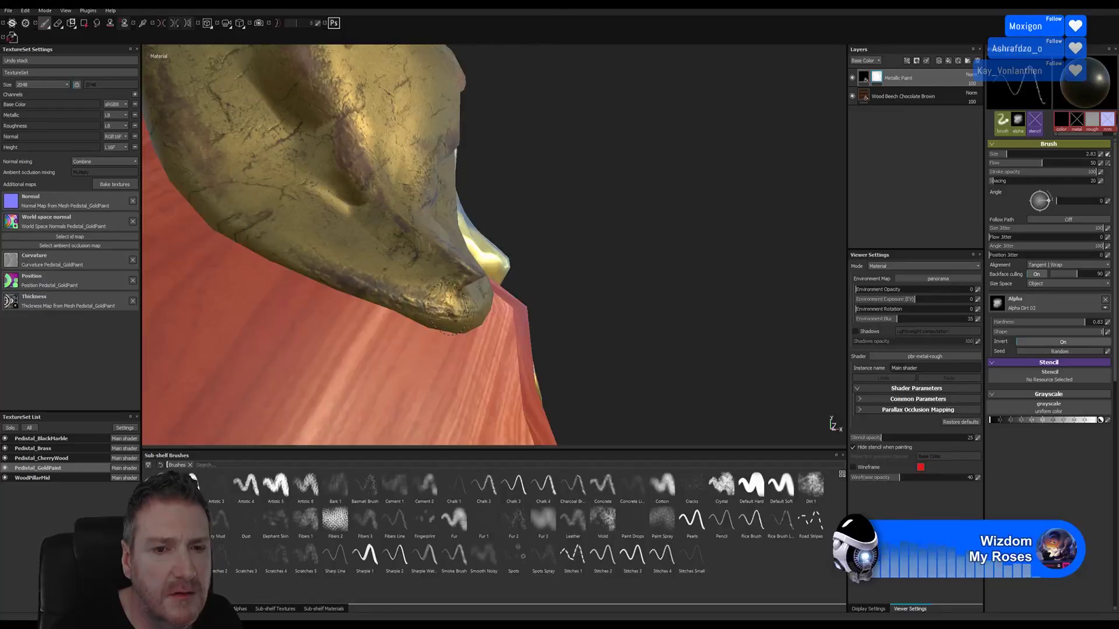
pyautogui.hotkey('alt', 'q')
pyautogui.hotkey('alt', 'q')
pyautogui.hotkey('alt', 'q')
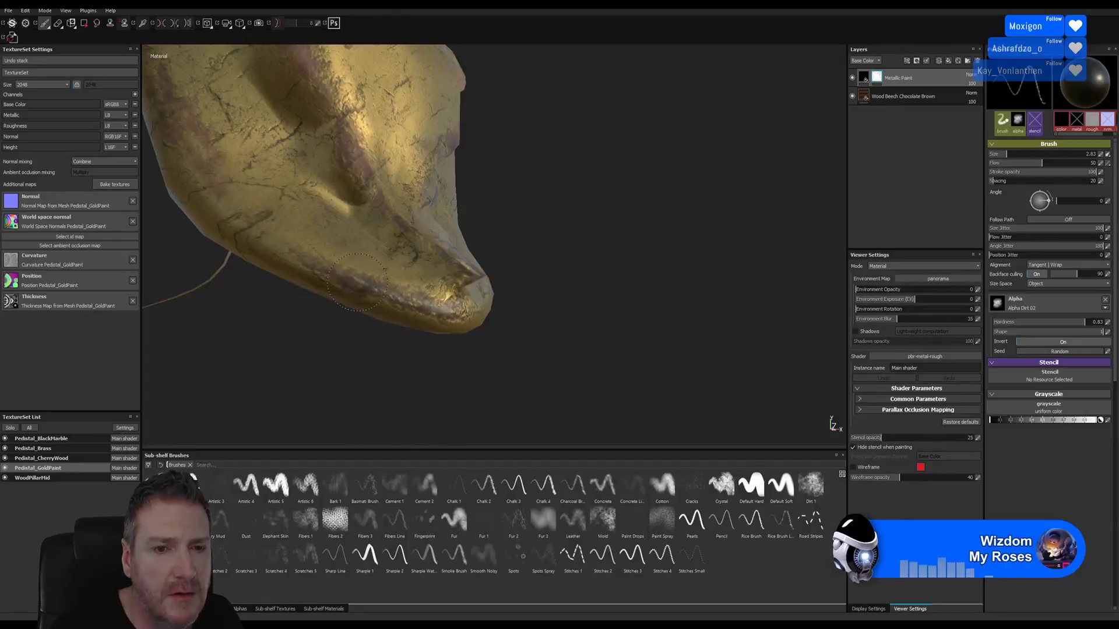
pyautogui.hotkey('alt', 'q')
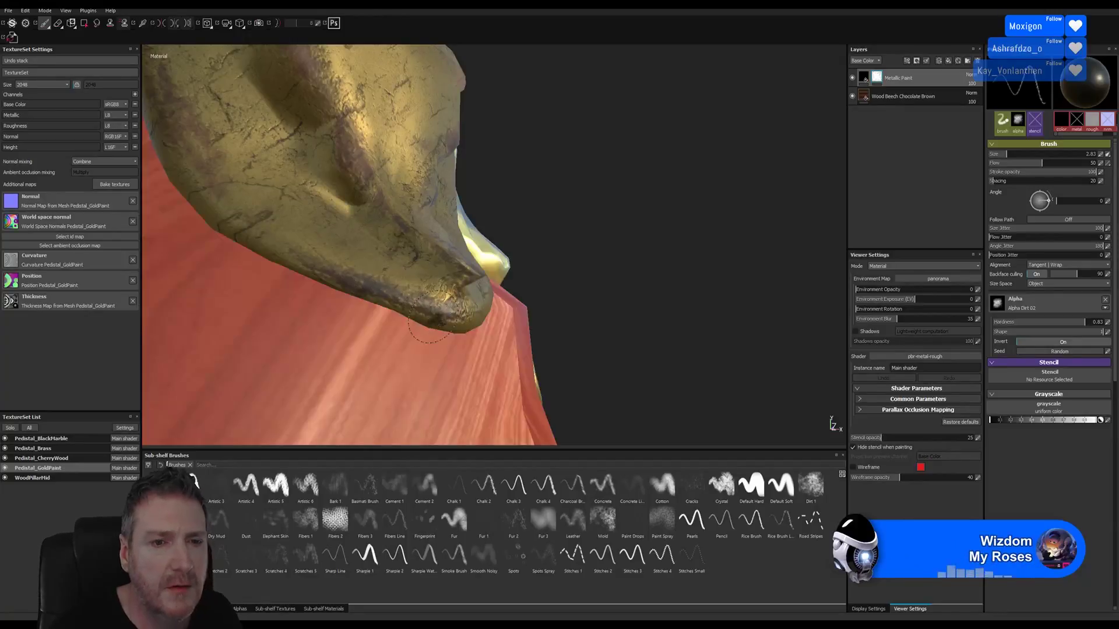
# Step: Paint wear along the lower edge of the drape lobe on the other side of the corner, between its tip and the pendant
pyautogui.keyDown('alt'); pyautogui.moveTo(561, 266); pyautogui.dragTo(512, 255); pyautogui.keyUp('alt')
pyautogui.keyDown('alt'); pyautogui.moveTo(512, 255); pyautogui.dragTo(354, 290, button='right'); pyautogui.keyUp('alt')
pyautogui.keyDown('alt'); pyautogui.moveTo(355, 290); pyautogui.dragTo(486, 204); pyautogui.keyUp('alt')
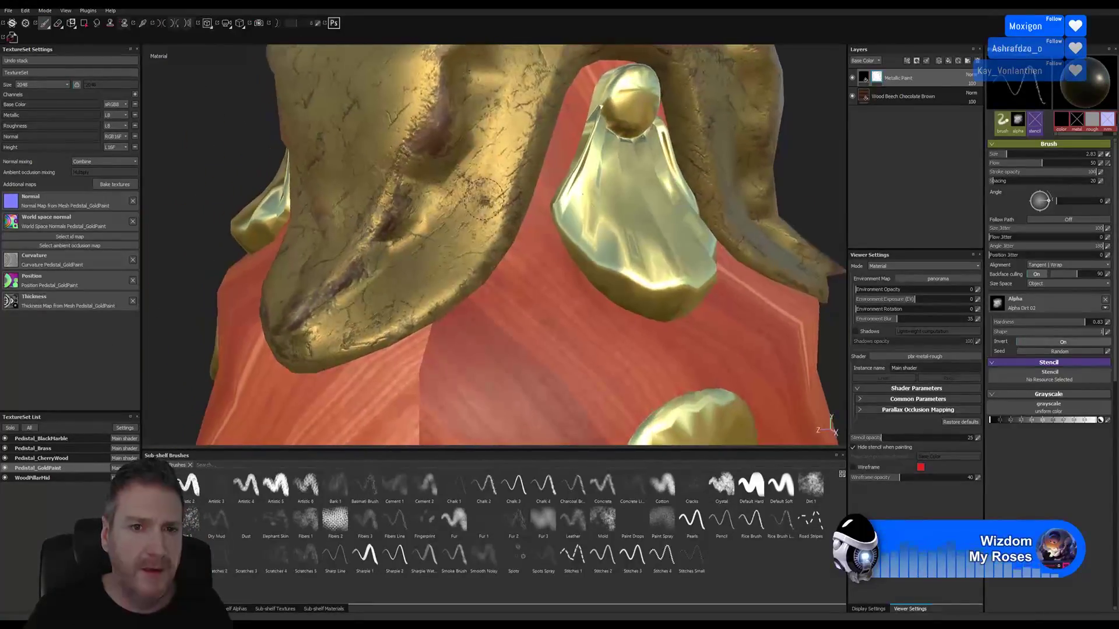
pyautogui.moveTo(486, 204)
pyautogui.keyDown('alt'); pyautogui.mouseDown(button='right')
pyautogui.moveTo(662, 262)
pyautogui.moveTo(542, 278)
pyautogui.mouseUp(button='right'); pyautogui.keyUp('alt')
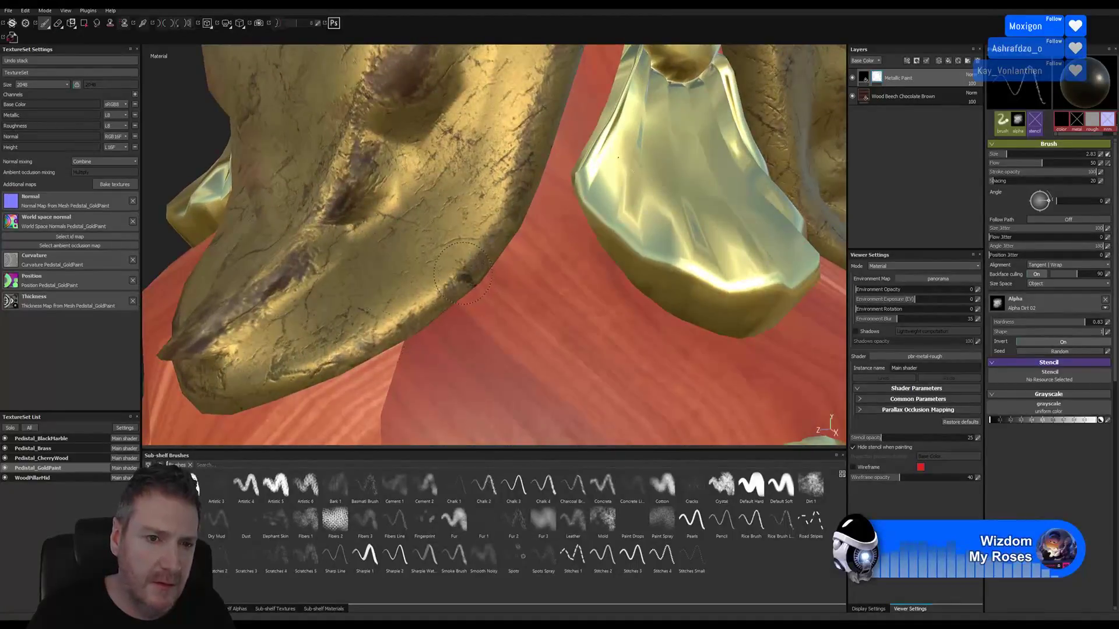
pyautogui.moveTo(391, 332); pyautogui.dragTo(339, 360)
pyautogui.click(344, 358)
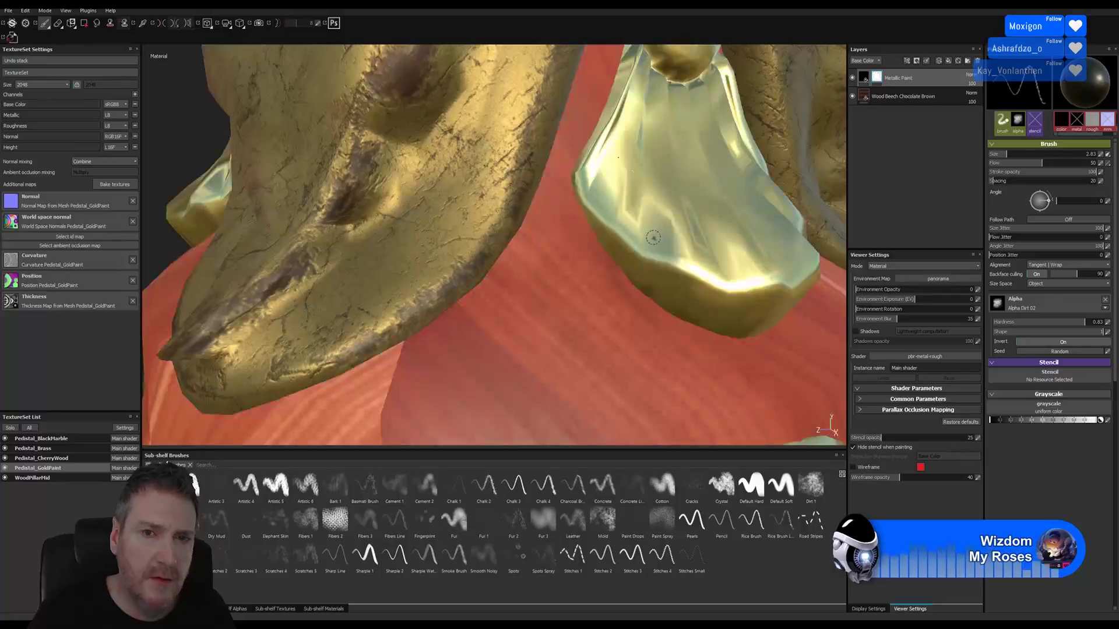
# Step: Continue the wear along the drape's inner arch edge beside and above the pendant
pyautogui.keyDown('alt'); pyautogui.moveTo(653, 236); pyautogui.dragTo(192, 302, button='right'); pyautogui.keyUp('alt')
pyautogui.keyDown('alt'); pyautogui.moveTo(728, 163); pyautogui.dragTo(478, 218); pyautogui.keyUp('alt')
pyautogui.keyDown('alt'); pyautogui.moveTo(477, 219); pyautogui.dragTo(612, 218, button='right'); pyautogui.keyUp('alt')
pyautogui.keyDown('alt'); pyautogui.moveTo(496, 192); pyautogui.dragTo(661, 210); pyautogui.keyUp('alt')
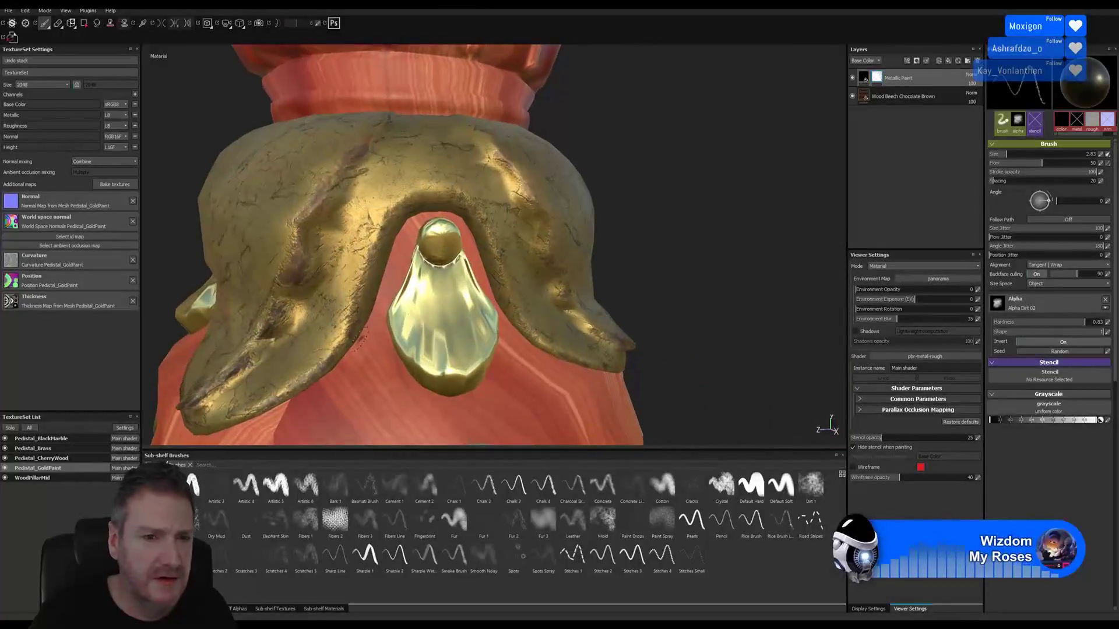
pyautogui.keyDown('alt'); pyautogui.moveTo(661, 211); pyautogui.dragTo(833, 262, button='right'); pyautogui.keyUp('alt')
pyautogui.keyDown('alt'); pyautogui.moveTo(349, 280); pyautogui.dragTo(414, 286, button='right'); pyautogui.keyUp('alt')
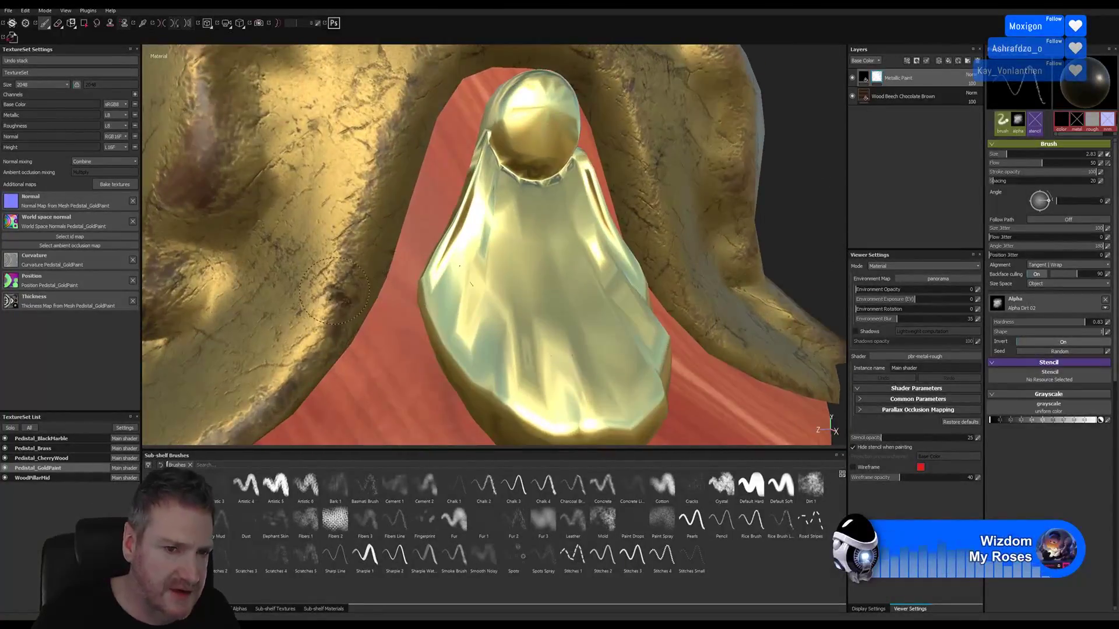
pyautogui.keyDown('alt'); pyautogui.moveTo(337, 291); pyautogui.dragTo(328, 319); pyautogui.keyUp('alt')
pyautogui.scroll(-2, 338, 298)
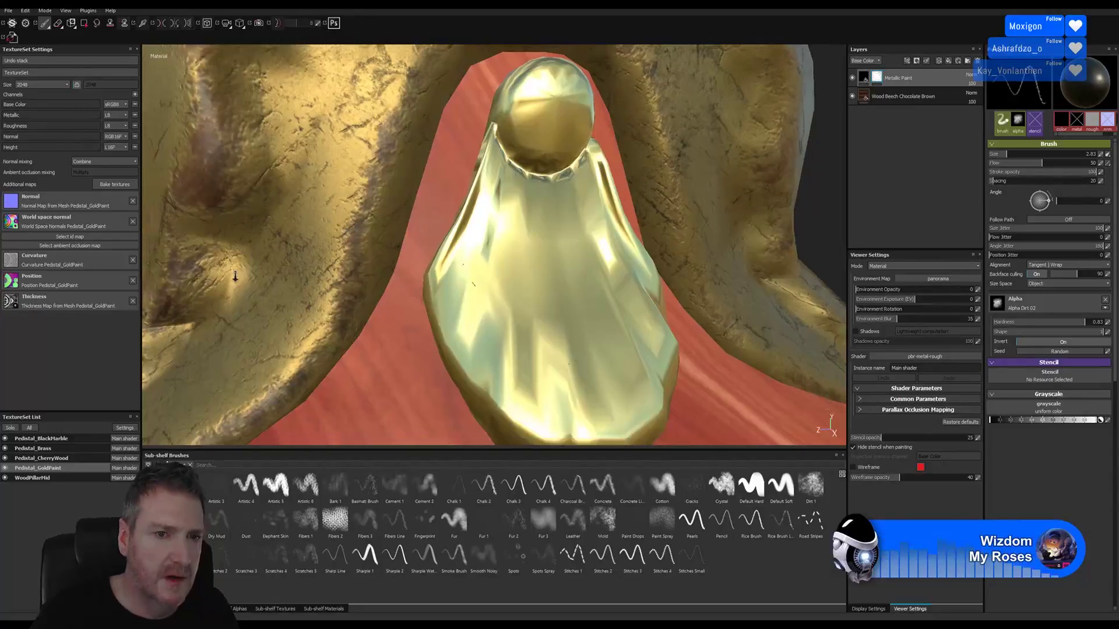
pyautogui.keyDown('alt'); pyautogui.moveTo(371, 188); pyautogui.dragTo(349, 268, button='right'); pyautogui.keyUp('alt')
pyautogui.keyDown('alt'); pyautogui.moveTo(373, 146); pyautogui.dragTo(387, 226, button='middle'); pyautogui.keyUp('alt')
pyautogui.keyDown('alt'); pyautogui.moveTo(391, 161); pyautogui.dragTo(425, 160); pyautogui.keyUp('alt')
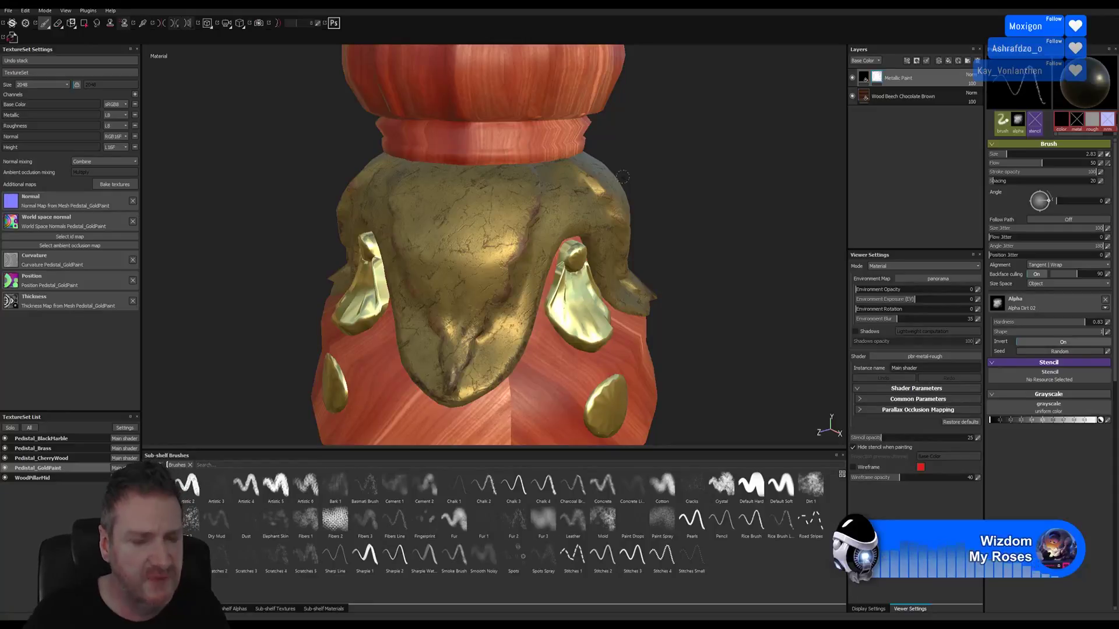
# Step: Examine the painted wear on the drape's edges and ridges from the front, the sides and below
pyautogui.scroll(4, 584, 283)
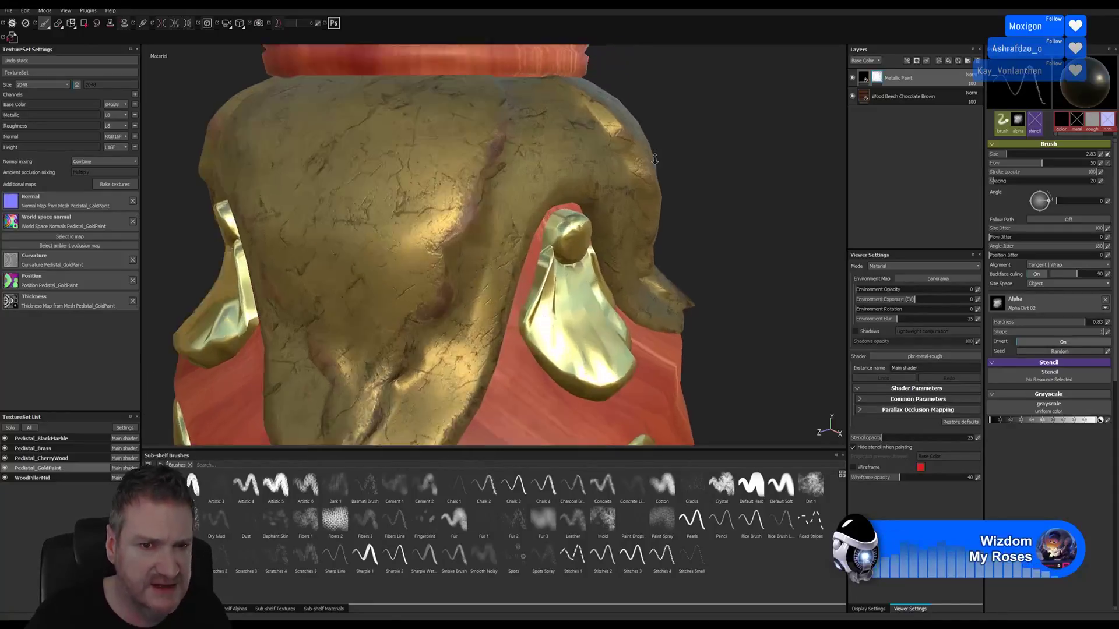
pyautogui.keyDown('alt'); pyautogui.moveTo(720, 149); pyautogui.dragTo(653, 177); pyautogui.keyUp('alt')
pyautogui.scroll(3, 705, 148)
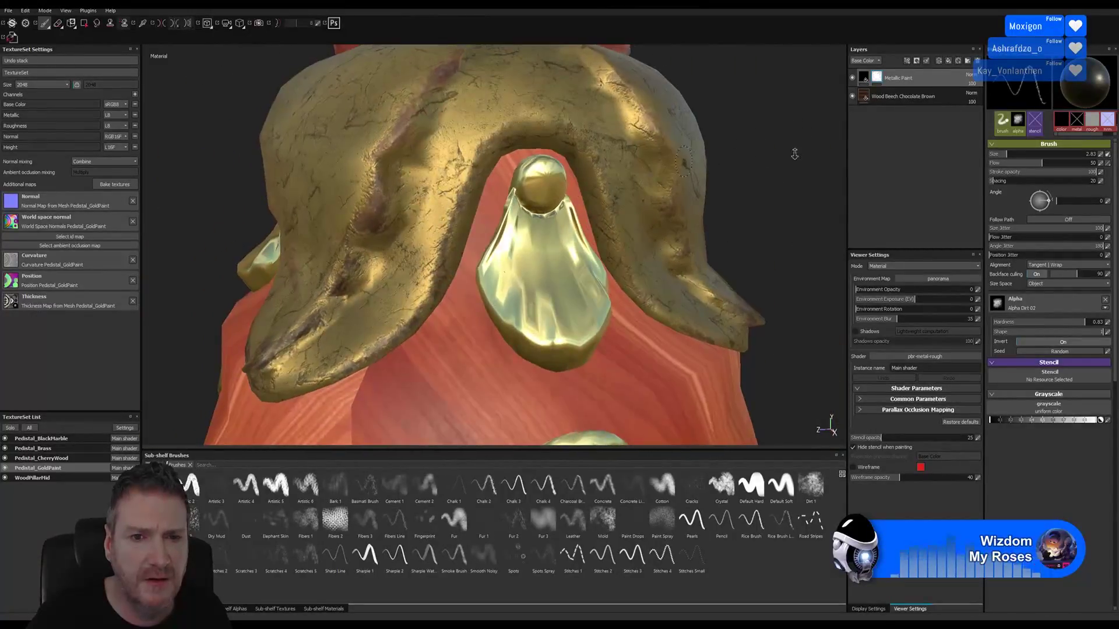
pyautogui.scroll(3, 794, 153)
pyautogui.keyDown('alt'); pyautogui.moveTo(739, 147); pyautogui.dragTo(734, 130); pyautogui.keyUp('alt')
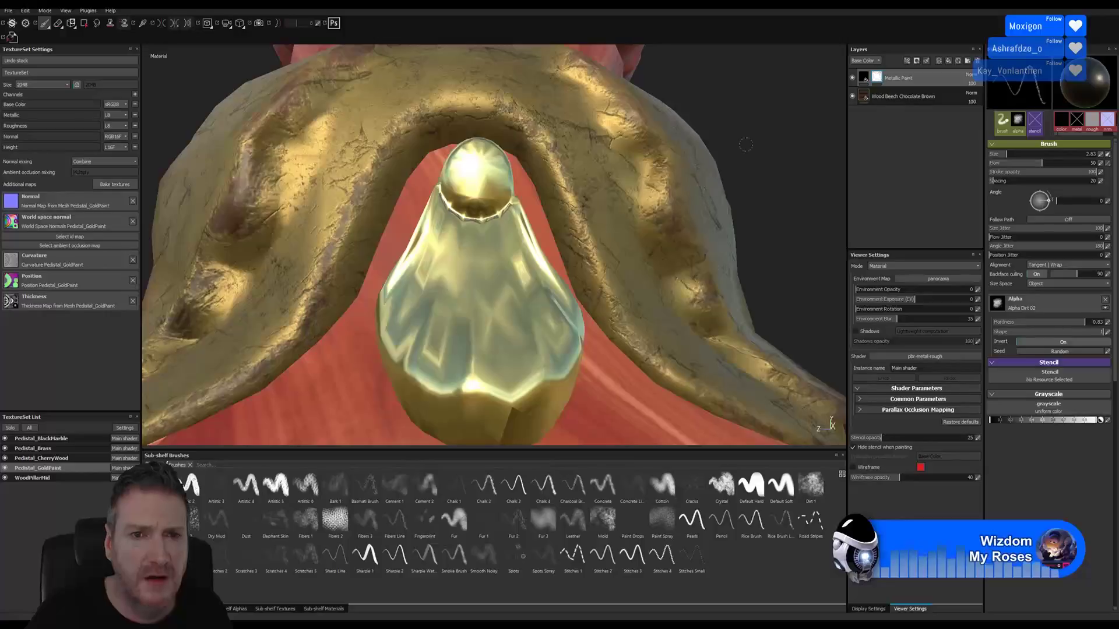
pyautogui.scroll(-2, 731, 130)
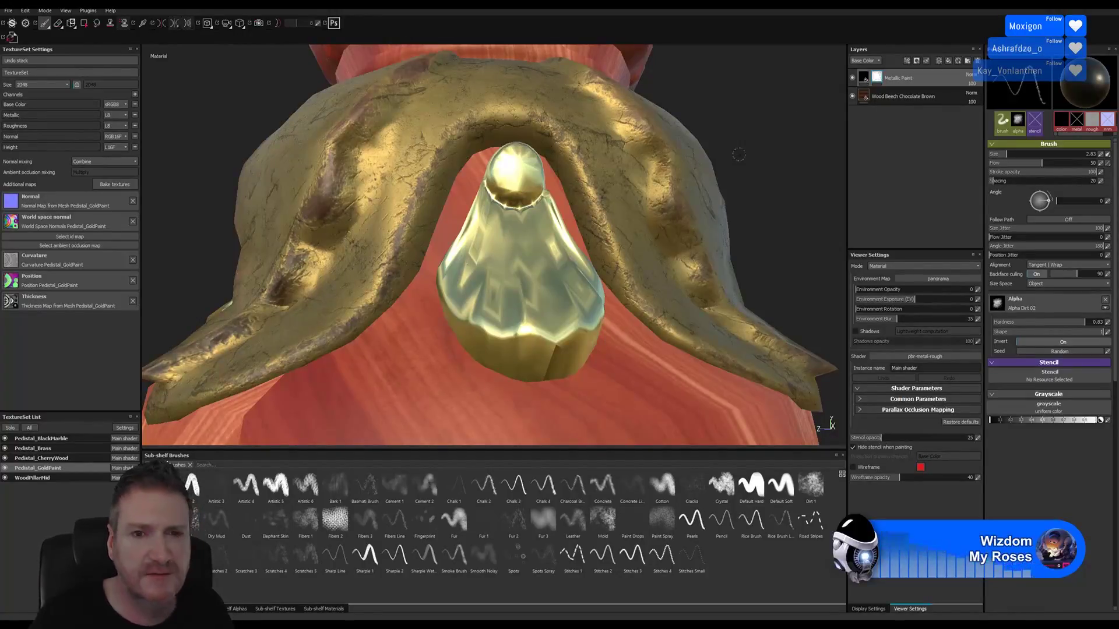
pyautogui.keyDown('alt'); pyautogui.moveTo(785, 114); pyautogui.dragTo(757, 117); pyautogui.keyUp('alt')
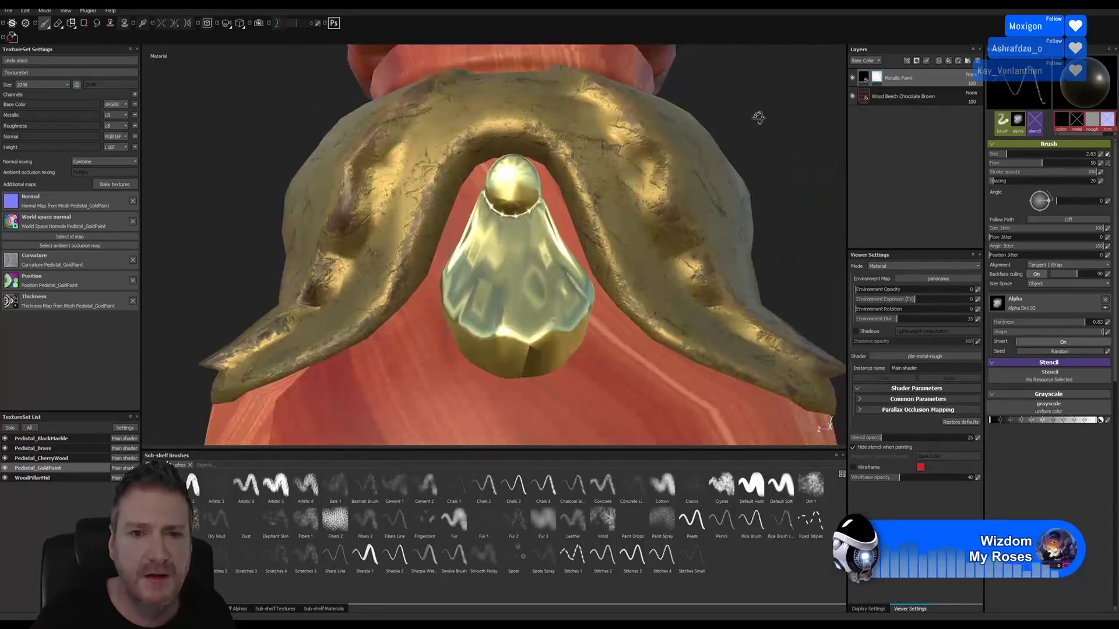
pyautogui.moveTo(704, 156)
pyautogui.keyDown('alt'); pyautogui.mouseDown()
pyautogui.moveTo(668, 135)
pyautogui.moveTo(730, 142)
pyautogui.moveTo(711, 164)
pyautogui.mouseUp(); pyautogui.keyUp('alt')
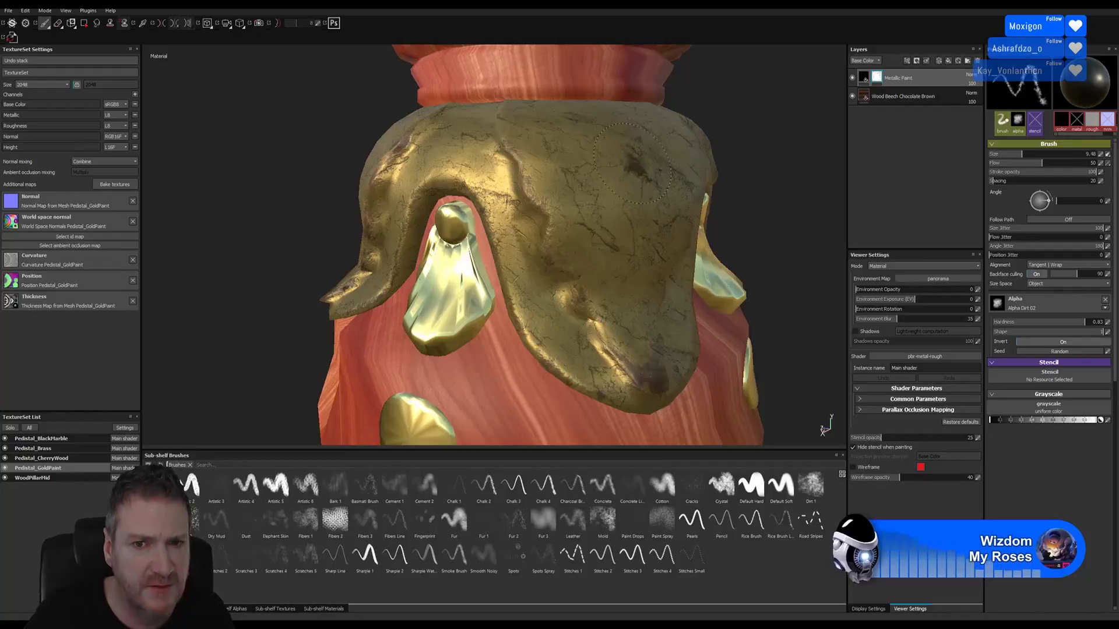
# Step: Enlarge the Dirt brush to a size of 23.79
pyautogui.press(']')
pyautogui.press(']')
pyautogui.press(']')
pyautogui.press(']')
pyautogui.press(']')
pyautogui.press(']')
pyautogui.press(']')
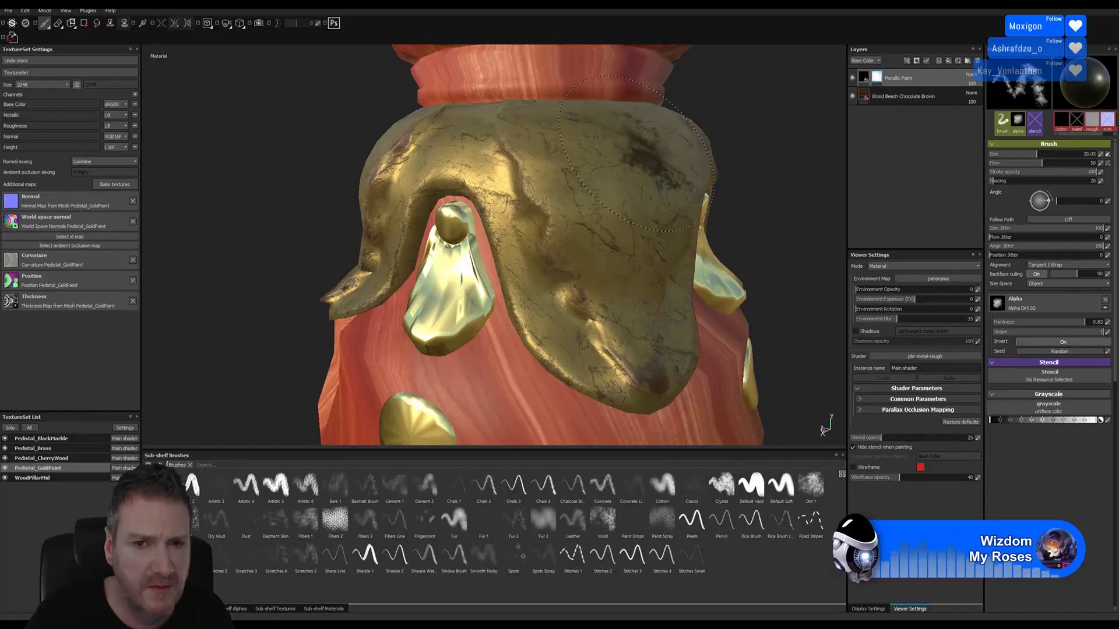
pyautogui.keyDown('ctrl'); pyautogui.moveTo(637, 153); pyautogui.dragTo(642, 151, button='right'); pyautogui.keyUp('ctrl')
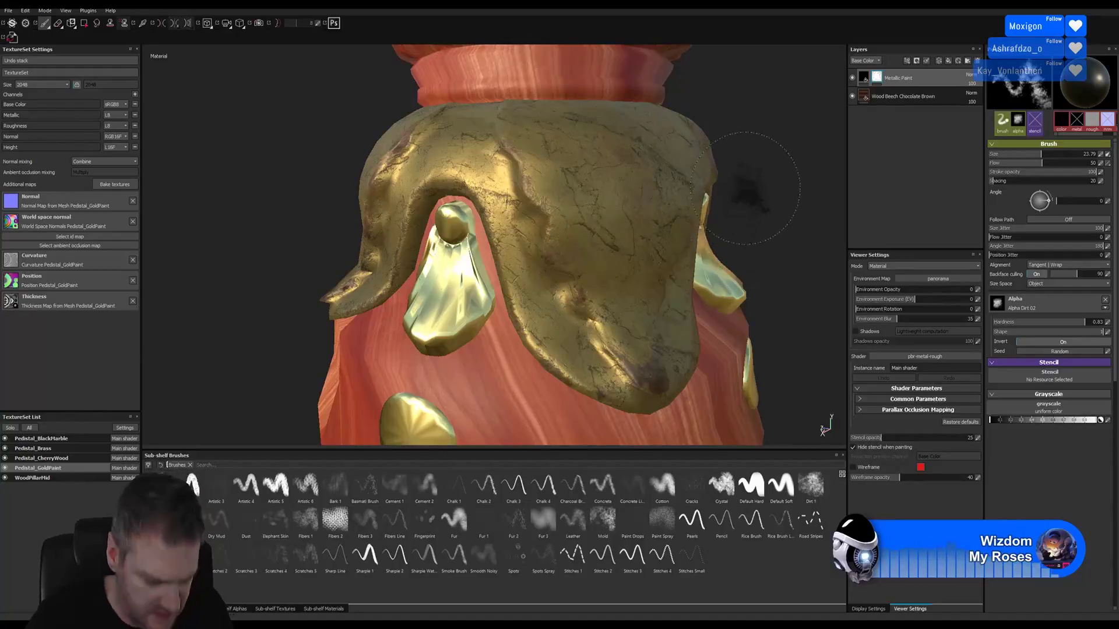
# Step: Examine the drape's lobes, arches and ridges on all sides of the pedestal for areas that need more dirt
pyautogui.moveTo(710, 112)
pyautogui.keyDown('alt'); pyautogui.mouseDown()
pyautogui.moveTo(598, 164)
pyautogui.moveTo(764, 203)
pyautogui.moveTo(389, 245)
pyautogui.moveTo(647, 198)
pyautogui.mouseUp(); pyautogui.keyUp('alt')
pyautogui.keyDown('alt'); pyautogui.moveTo(647, 199); pyautogui.dragTo(497, 224, button='middle'); pyautogui.keyUp('alt')
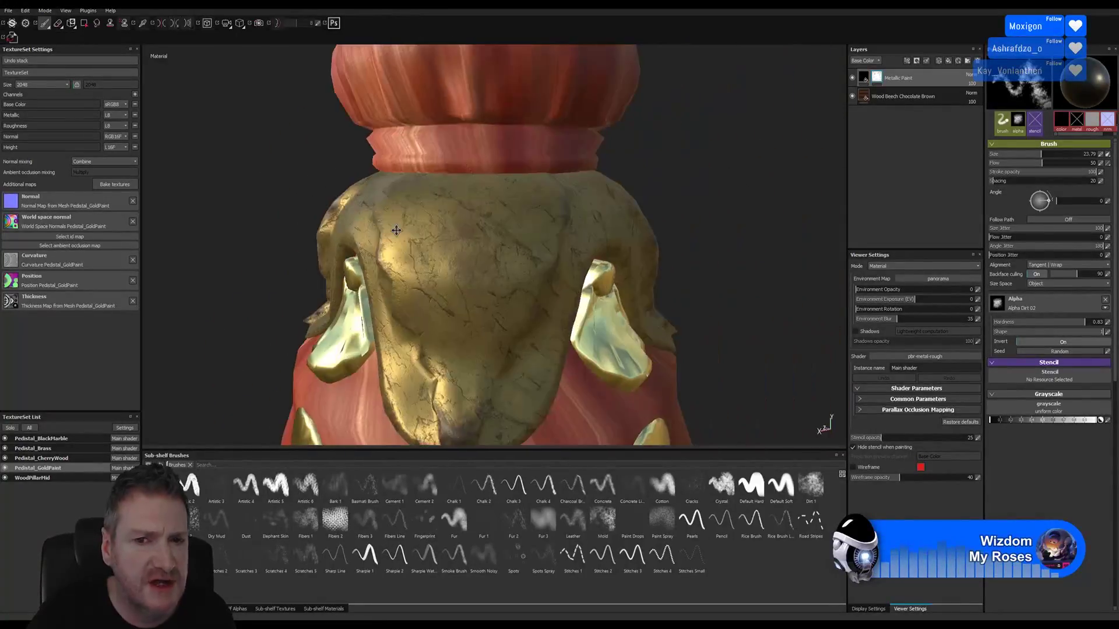
pyautogui.keyDown('alt'); pyautogui.moveTo(729, 188); pyautogui.dragTo(657, 239); pyautogui.keyUp('alt')
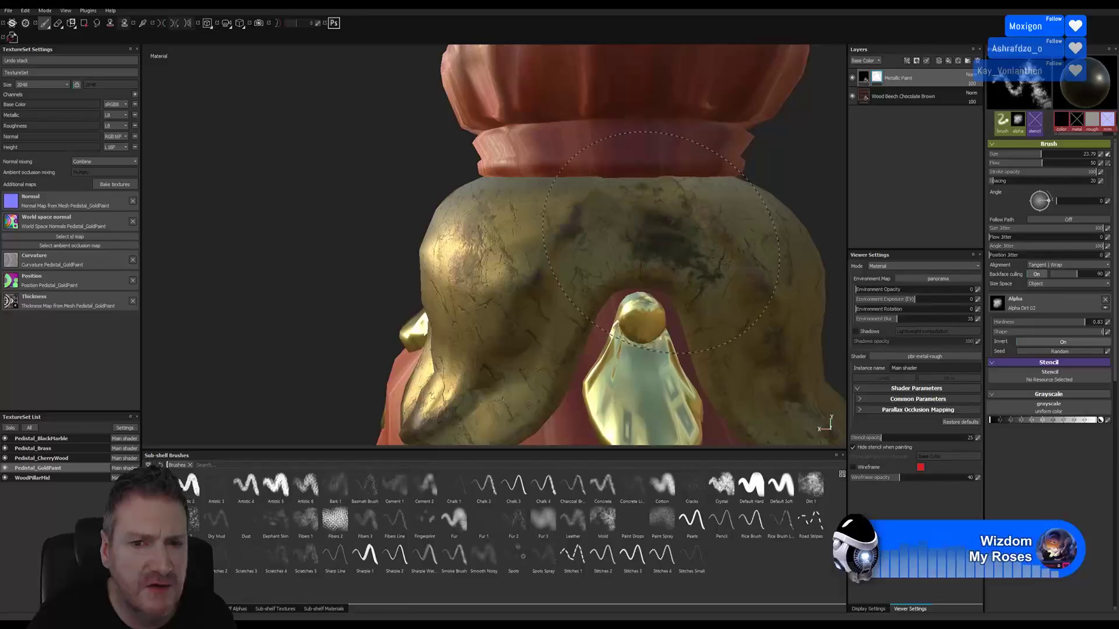
pyautogui.keyDown('alt'); pyautogui.moveTo(772, 169); pyautogui.dragTo(548, 137); pyautogui.keyUp('alt')
pyautogui.keyDown('alt'); pyautogui.moveTo(549, 137); pyautogui.dragTo(233, 225, button='right'); pyautogui.keyUp('alt')
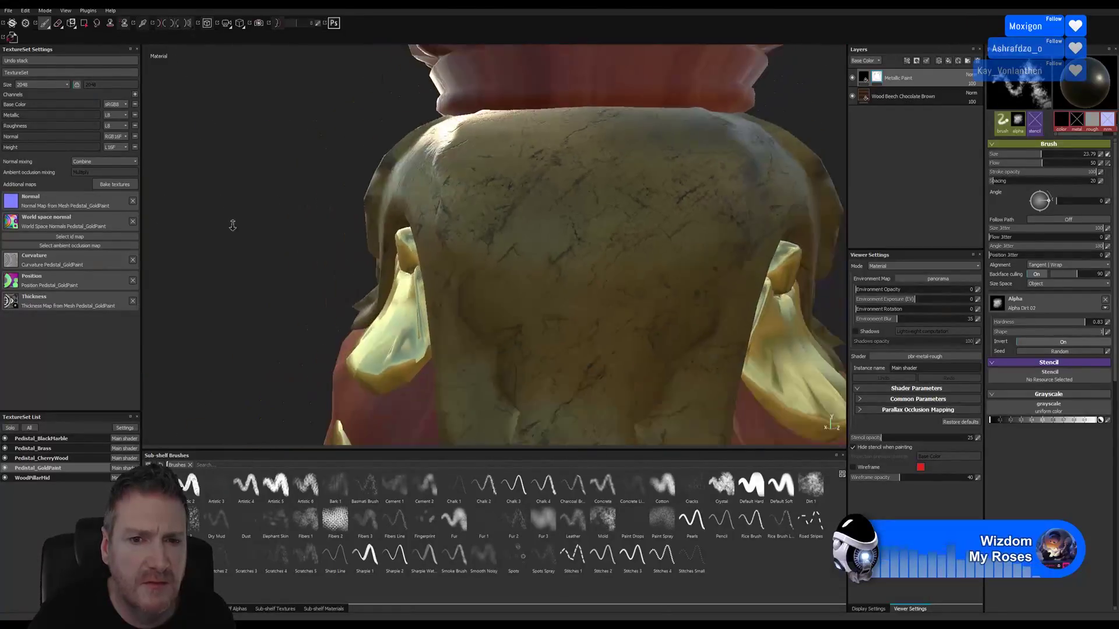
pyautogui.keyDown('alt'); pyautogui.moveTo(536, 198); pyautogui.dragTo(486, 206, button='right'); pyautogui.keyUp('alt')
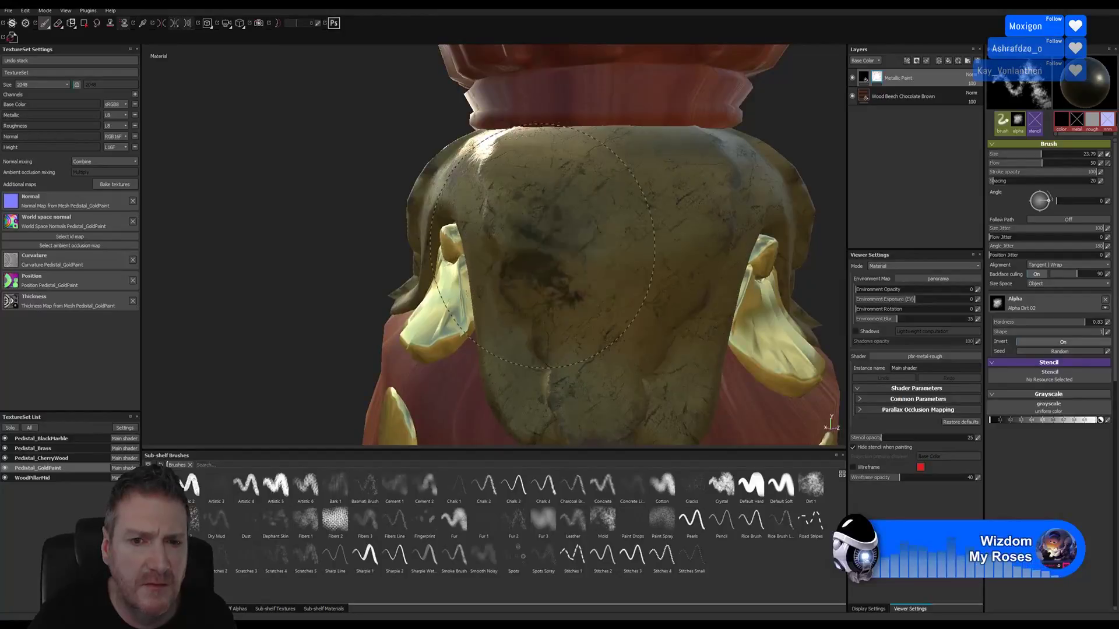
pyautogui.moveTo(778, 207)
pyautogui.keyDown('alt'); pyautogui.mouseDown()
pyautogui.moveTo(392, 138)
pyautogui.moveTo(567, 169)
pyautogui.mouseUp(); pyautogui.keyUp('alt')
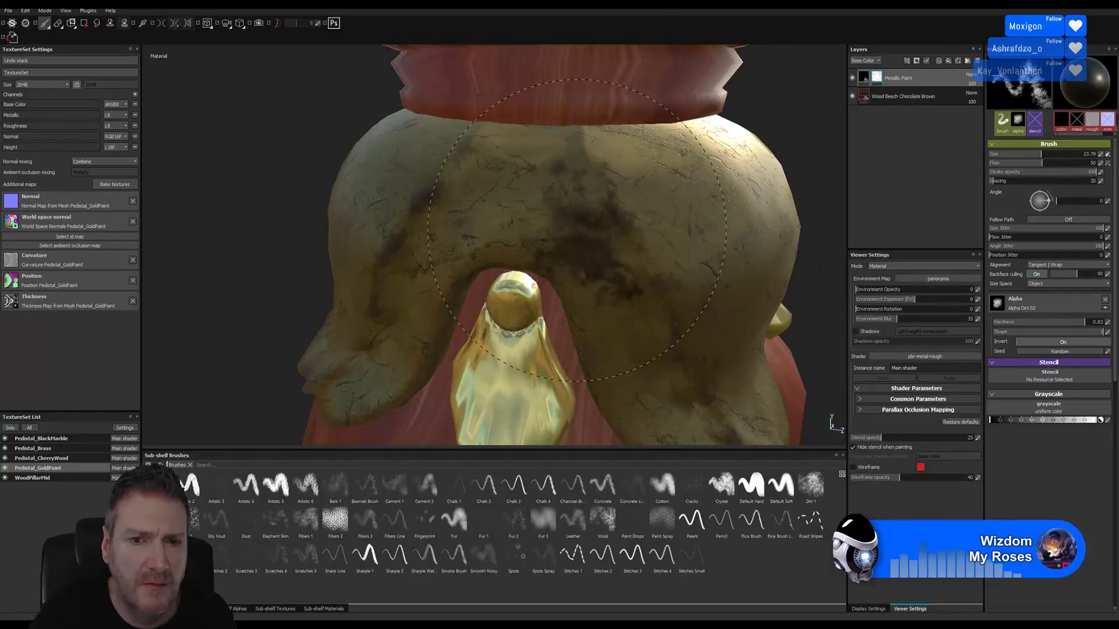
pyautogui.keyDown('alt'); pyautogui.moveTo(641, 201); pyautogui.dragTo(512, 207); pyautogui.keyUp('alt')
pyautogui.keyDown('alt'); pyautogui.moveTo(478, 201); pyautogui.dragTo(344, 215, button='right'); pyautogui.keyUp('alt')
pyautogui.keyDown('alt'); pyautogui.moveTo(344, 216); pyautogui.dragTo(233, 222); pyautogui.keyUp('alt')
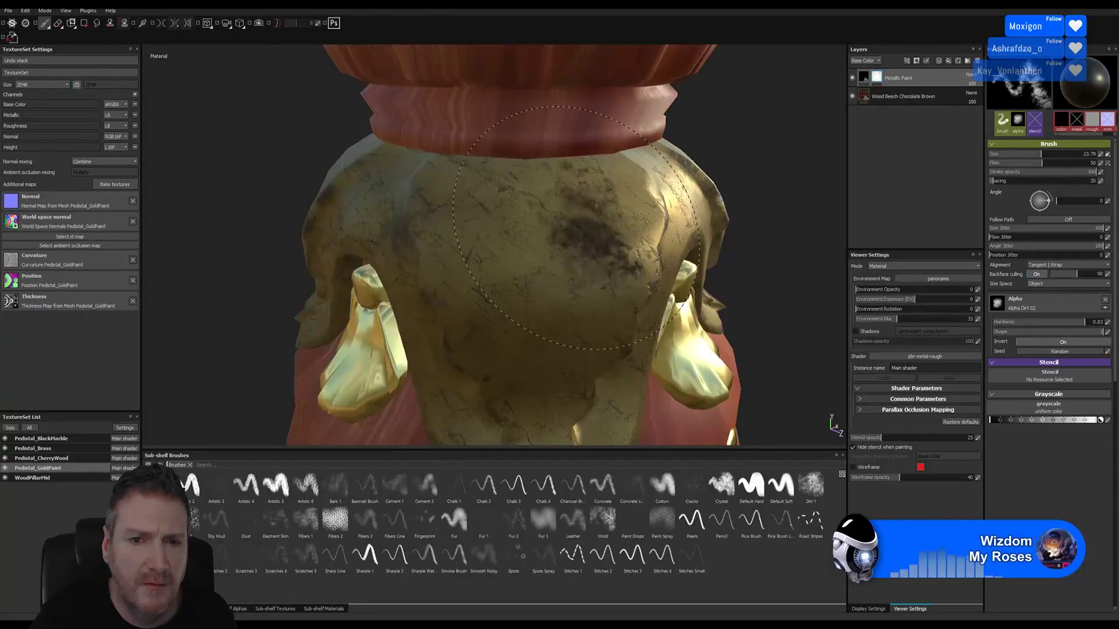
pyautogui.keyDown('alt'); pyautogui.moveTo(705, 156); pyautogui.dragTo(759, 174, button='right'); pyautogui.keyUp('alt')
pyautogui.keyDown('alt'); pyautogui.moveTo(759, 175); pyautogui.dragTo(546, 166); pyautogui.keyUp('alt')
pyautogui.keyDown('alt'); pyautogui.moveTo(605, 209); pyautogui.dragTo(603, 326); pyautogui.keyUp('alt')
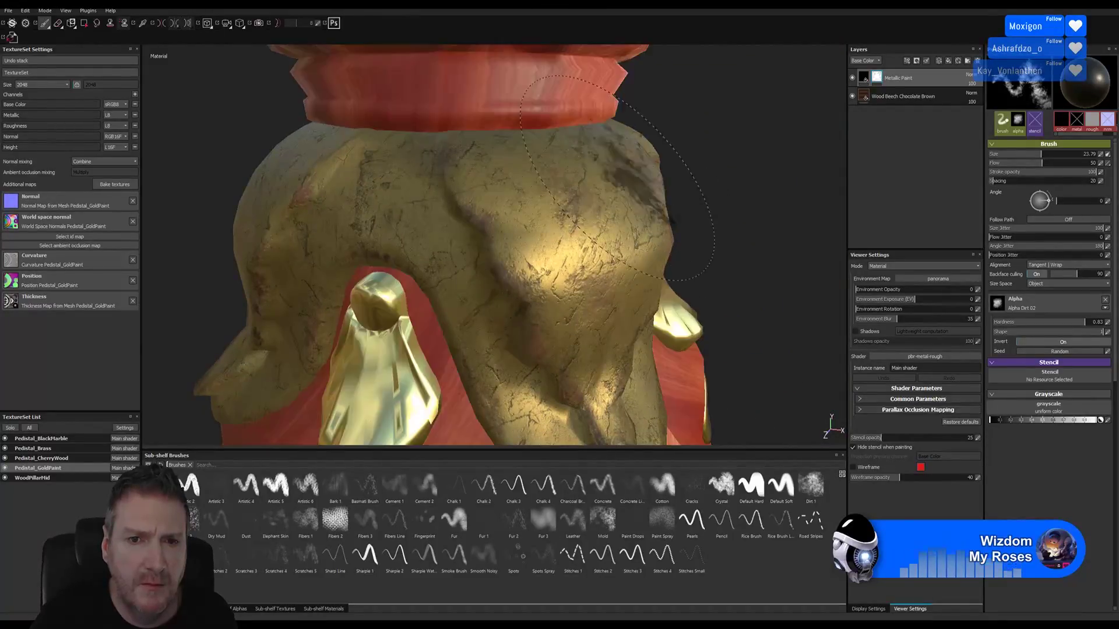
pyautogui.keyDown('alt'); pyautogui.moveTo(706, 147); pyautogui.dragTo(577, 164); pyautogui.keyUp('alt')
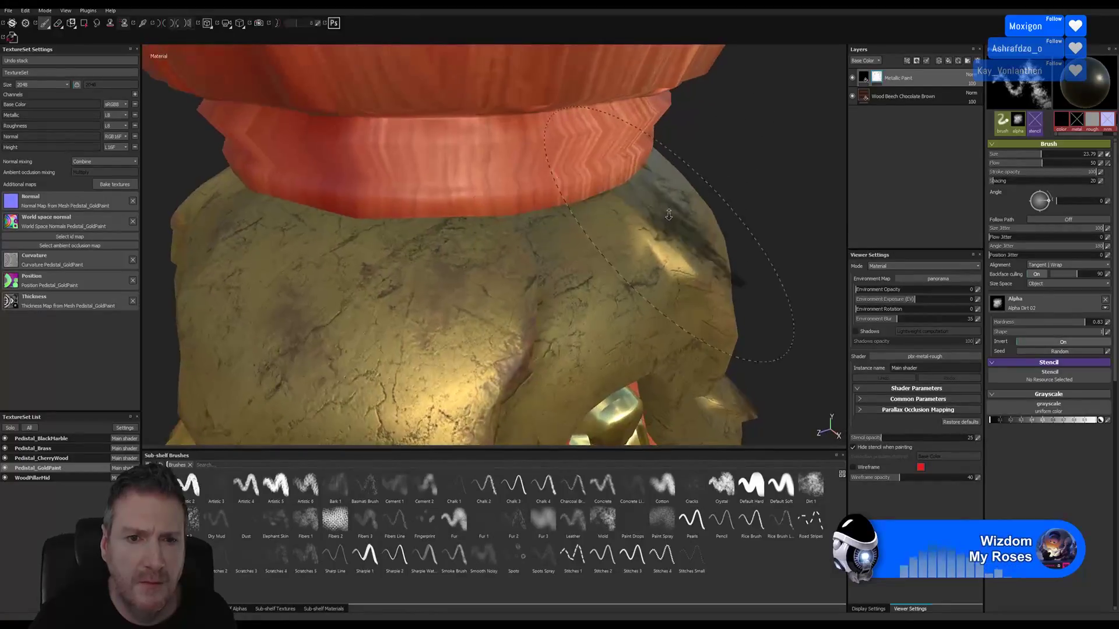
pyautogui.keyDown('alt'); pyautogui.moveTo(576, 164); pyautogui.dragTo(520, 226, button='right'); pyautogui.keyUp('alt')
pyautogui.keyDown('alt'); pyautogui.moveTo(519, 226); pyautogui.dragTo(385, 198, button='middle'); pyautogui.keyUp('alt')
pyautogui.keyDown('alt'); pyautogui.moveTo(665, 205); pyautogui.dragTo(508, 190); pyautogui.keyUp('alt')
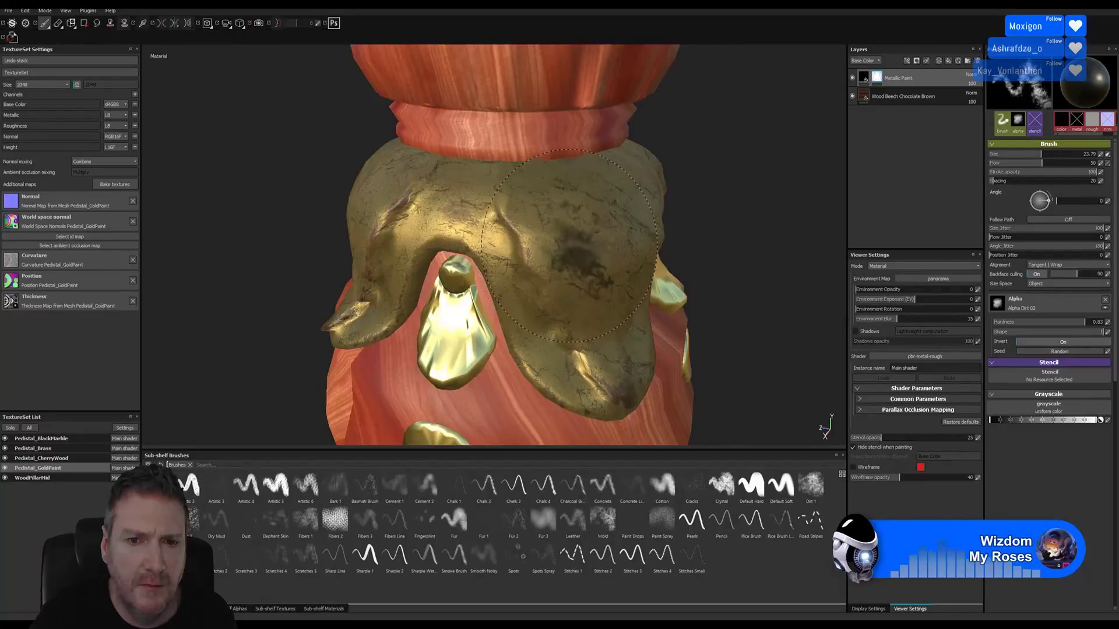
# Step: Review the worn drape from a distance against the whole pedestal base on several sides
pyautogui.hotkey('alt', 'q')
pyautogui.hotkey('alt', 'q')
pyautogui.keyDown('alt'); pyautogui.moveTo(606, 236); pyautogui.dragTo(510, 245, button='right'); pyautogui.keyUp('alt')
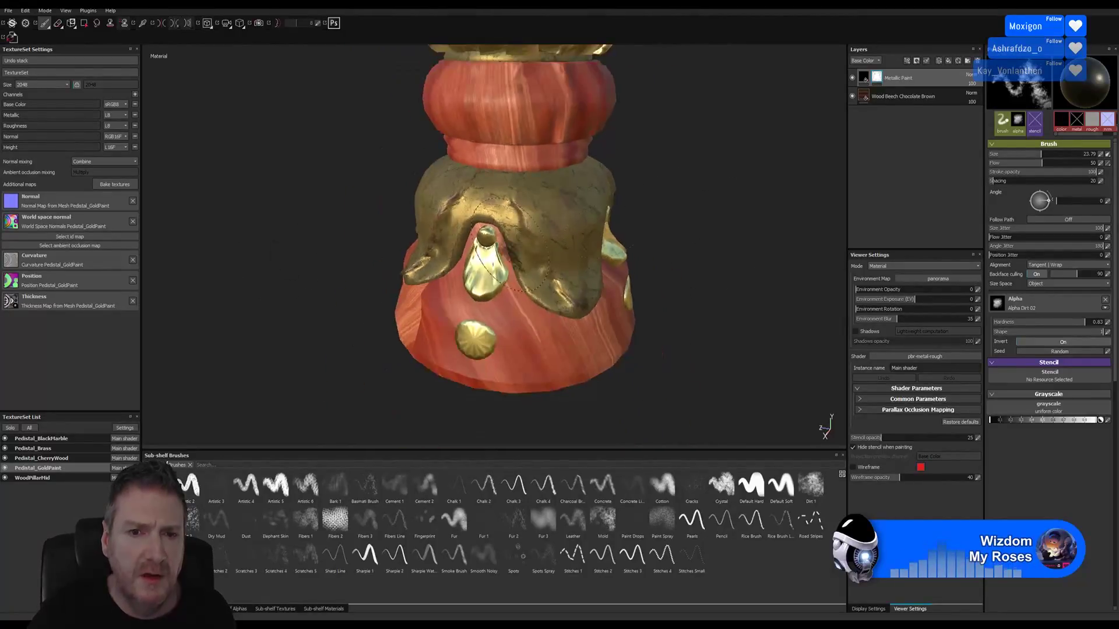
pyautogui.moveTo(512, 245)
pyautogui.keyDown('alt'); pyautogui.mouseDown()
pyautogui.moveTo(399, 158)
pyautogui.moveTo(703, 171)
pyautogui.moveTo(799, 163)
pyautogui.moveTo(583, 213)
pyautogui.moveTo(606, 208)
pyautogui.mouseUp(); pyautogui.keyUp('alt')
pyautogui.keyDown('alt'); pyautogui.moveTo(708, 193); pyautogui.dragTo(577, 204); pyautogui.keyUp('alt')
pyautogui.keyDown('alt'); pyautogui.moveTo(729, 193); pyautogui.dragTo(600, 200, button='middle'); pyautogui.keyUp('alt')
pyautogui.keyDown('alt'); pyautogui.moveTo(665, 214); pyautogui.dragTo(581, 220, button='right'); pyautogui.keyUp('alt')
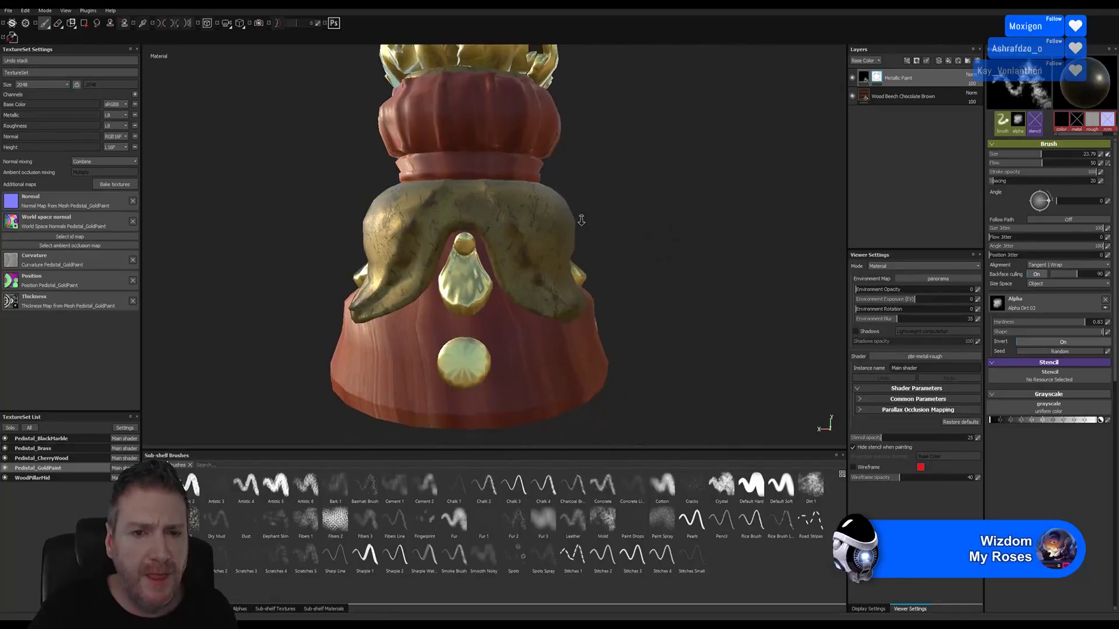
pyautogui.keyDown('alt'); pyautogui.moveTo(576, 259); pyautogui.dragTo(642, 235, button='middle'); pyautogui.keyUp('alt')
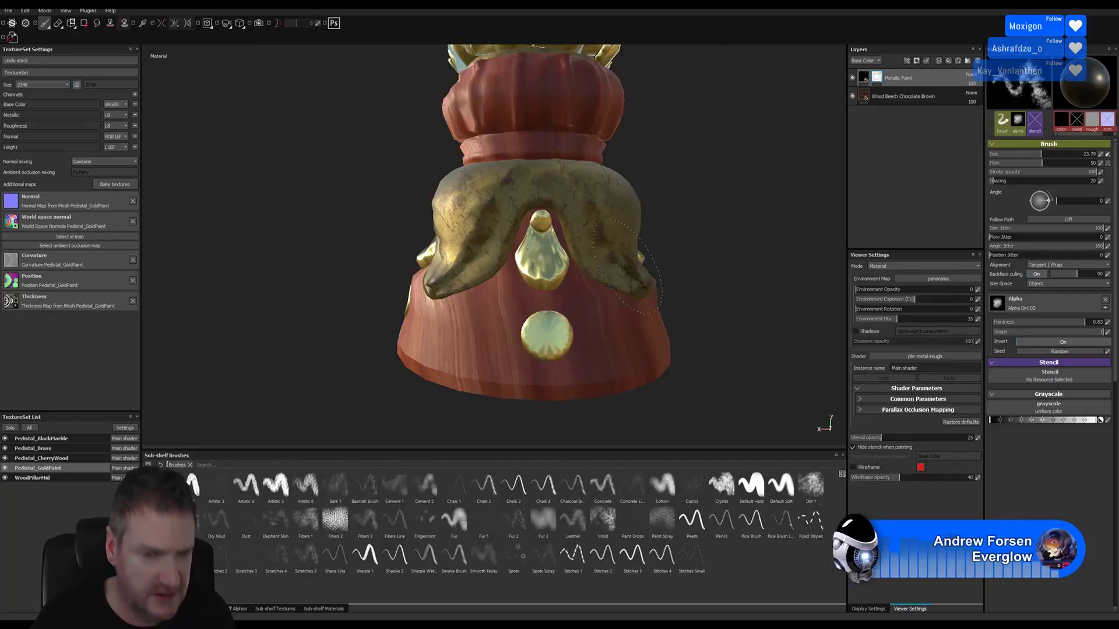
# Step: Inspect the wear in the folds beside the pendant and along the arch above it up close
pyautogui.keyDown('alt'); pyautogui.moveTo(426, 203); pyautogui.dragTo(744, 192, button='right'); pyautogui.keyUp('alt')
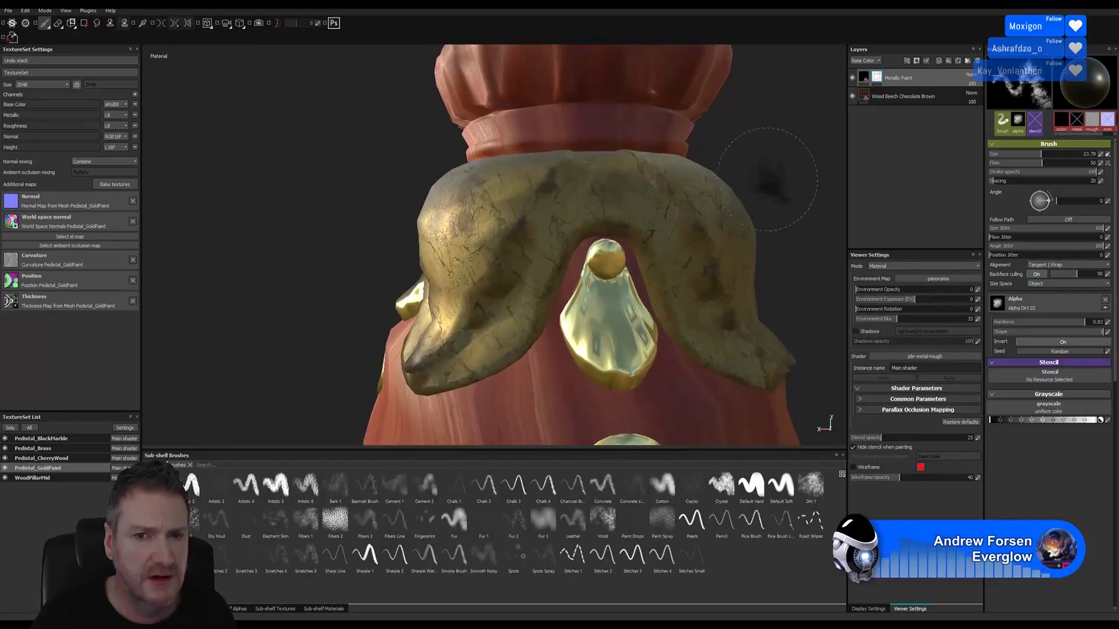
pyautogui.keyDown('alt'); pyautogui.moveTo(772, 184); pyautogui.dragTo(696, 124, button='middle'); pyautogui.keyUp('alt')
pyautogui.scroll(2, 725, 145)
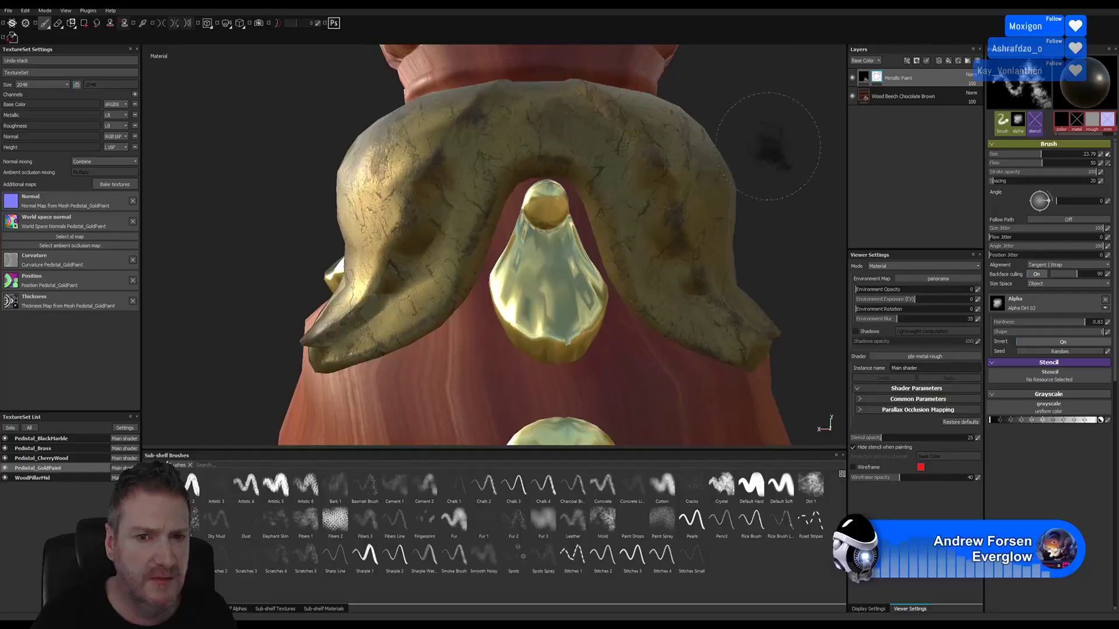
pyautogui.scroll(2, 740, 123)
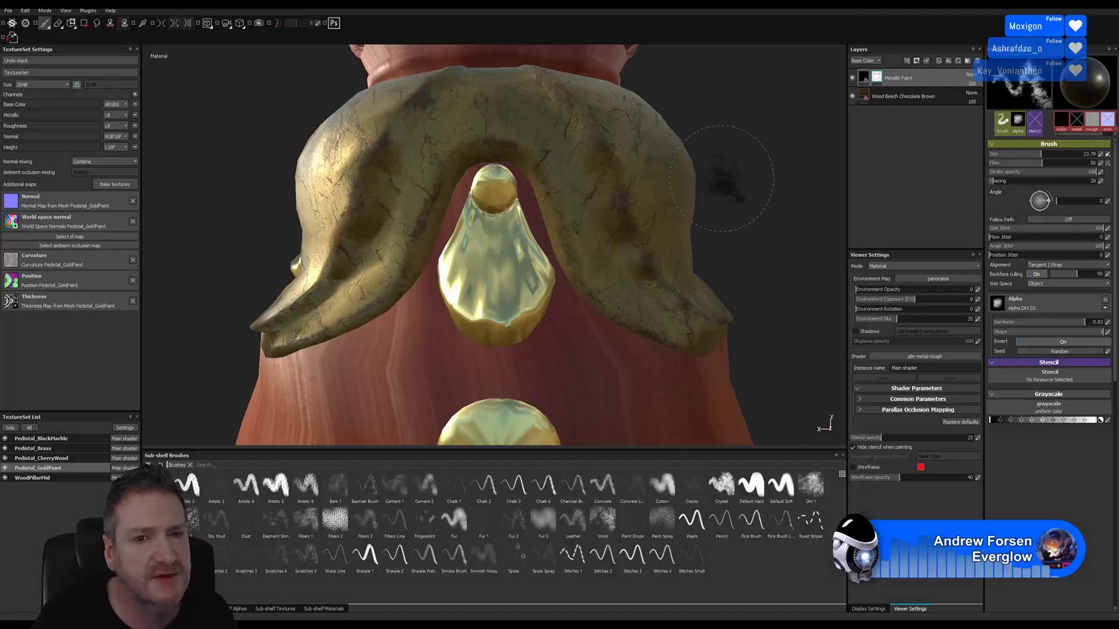
pyautogui.keyDown('alt'); pyautogui.moveTo(735, 160); pyautogui.dragTo(879, 161, button='right'); pyautogui.keyUp('alt')
pyautogui.keyDown('alt'); pyautogui.moveTo(704, 219); pyautogui.dragTo(620, 188, button='middle'); pyautogui.keyUp('alt')
pyautogui.keyDown('alt'); pyautogui.moveTo(620, 188); pyautogui.dragTo(799, 165, button='right'); pyautogui.keyUp('alt')
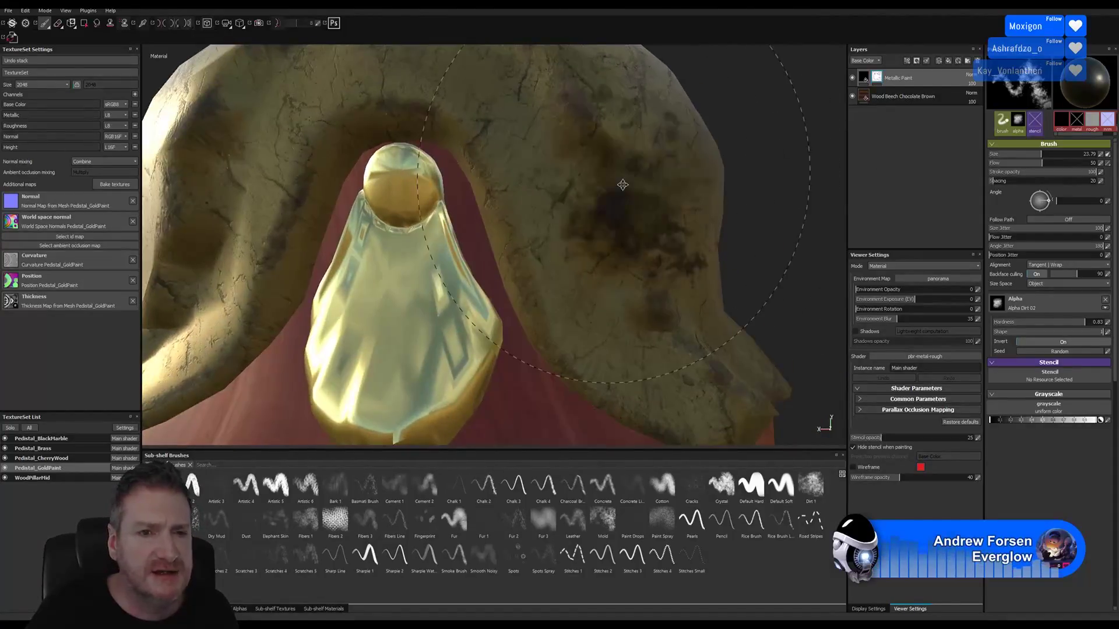
# Step: Switch to the Pedistal_Brass texture set and add a white mask to its Brass Pure layer
pyautogui.keyDown('alt'); pyautogui.moveTo(614, 188); pyautogui.dragTo(668, 162, button='middle'); pyautogui.keyUp('alt')
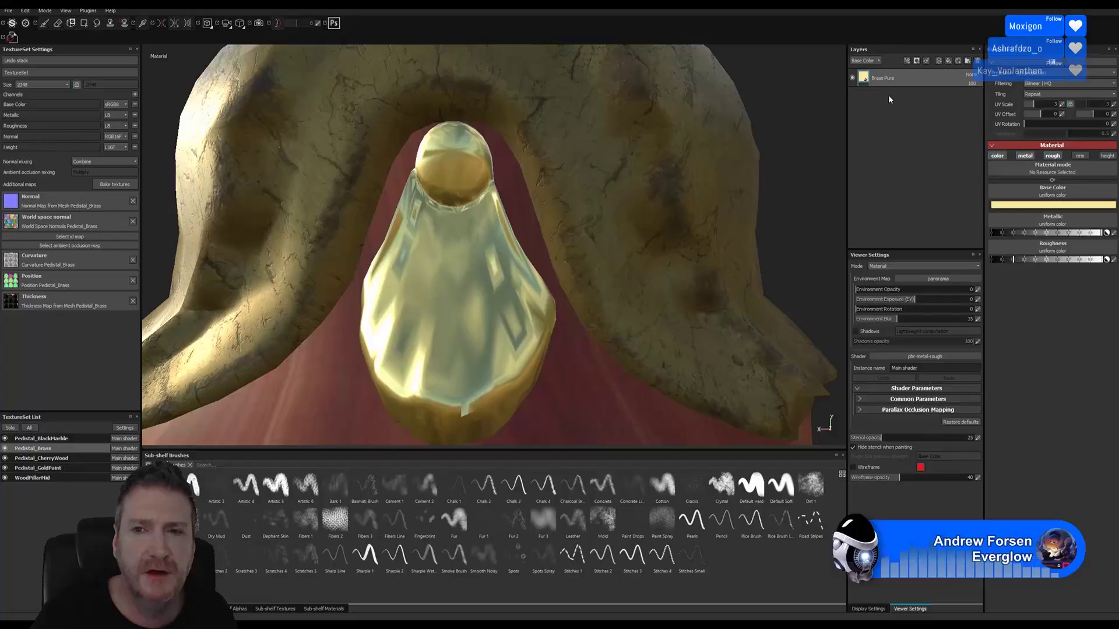
pyautogui.rightClick(889, 82)
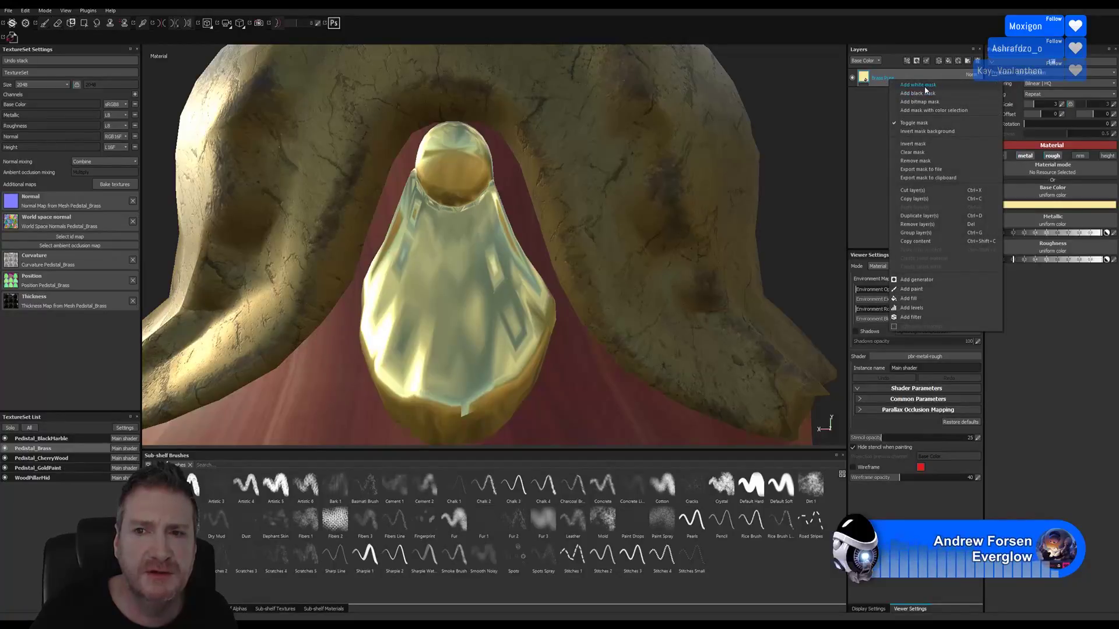
pyautogui.click(926, 86)
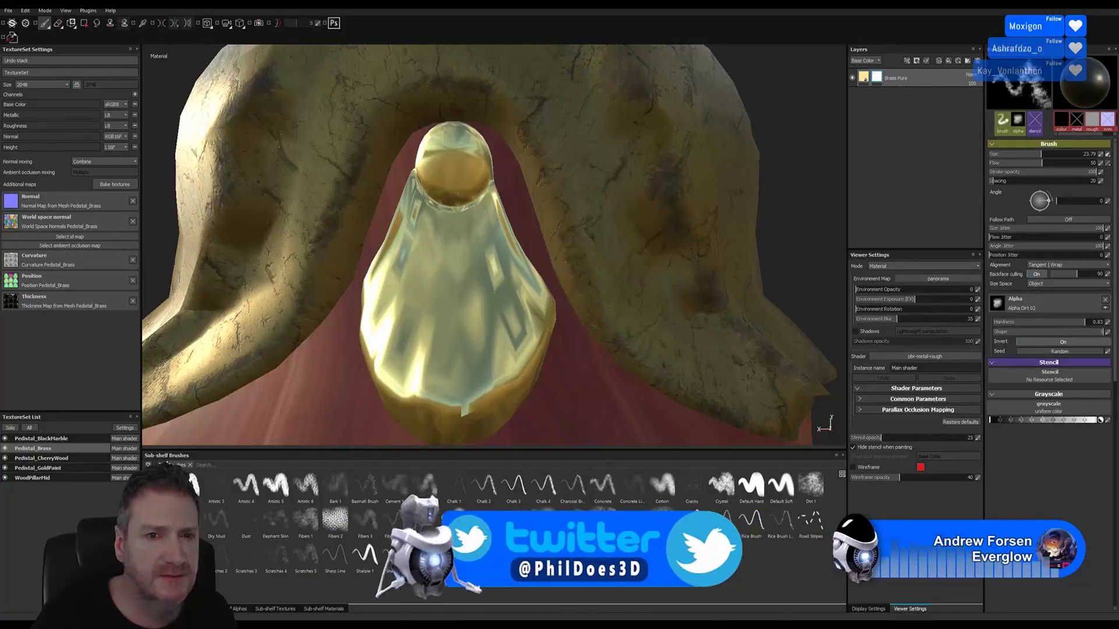
# Step: Try the Dirt brush on the pendant's ball and reduce its size to 13.53
pyautogui.moveTo(498, 172)
pyautogui.mouseDown()
pyautogui.moveTo(466, 204)
pyautogui.moveTo(478, 213)
pyautogui.moveTo(461, 158)
pyautogui.mouseUp()
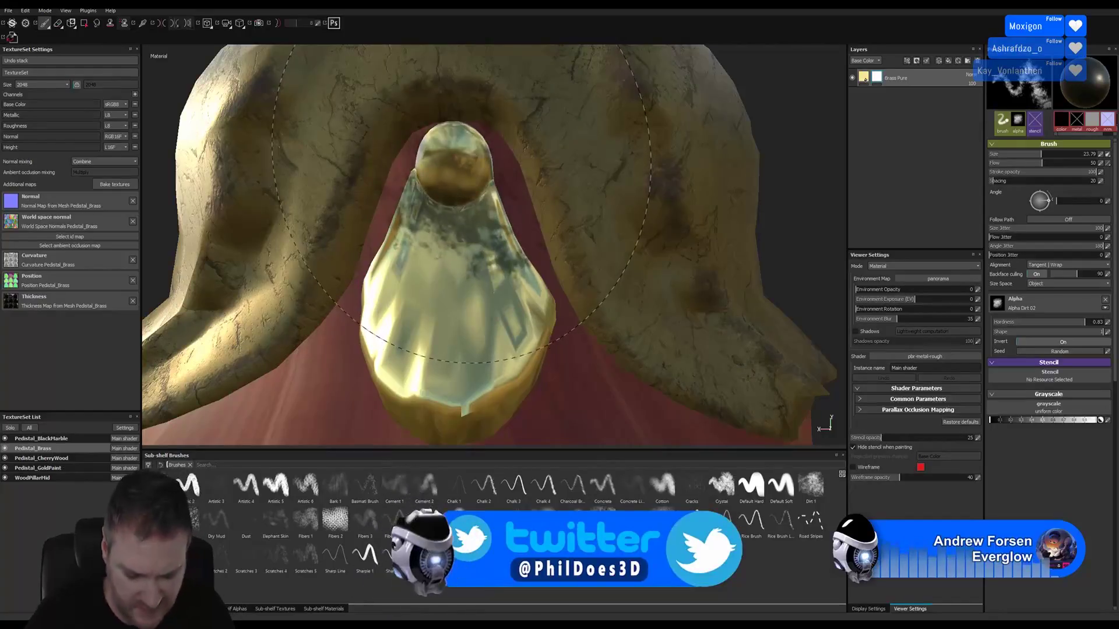
pyautogui.press('[')
pyautogui.press('[')
pyautogui.press('[')
pyautogui.press('[')
pyautogui.press('[')
pyautogui.press('[')
pyautogui.press('[')
pyautogui.press('[')
pyautogui.press('[')
pyautogui.press('[')
pyautogui.press('[')
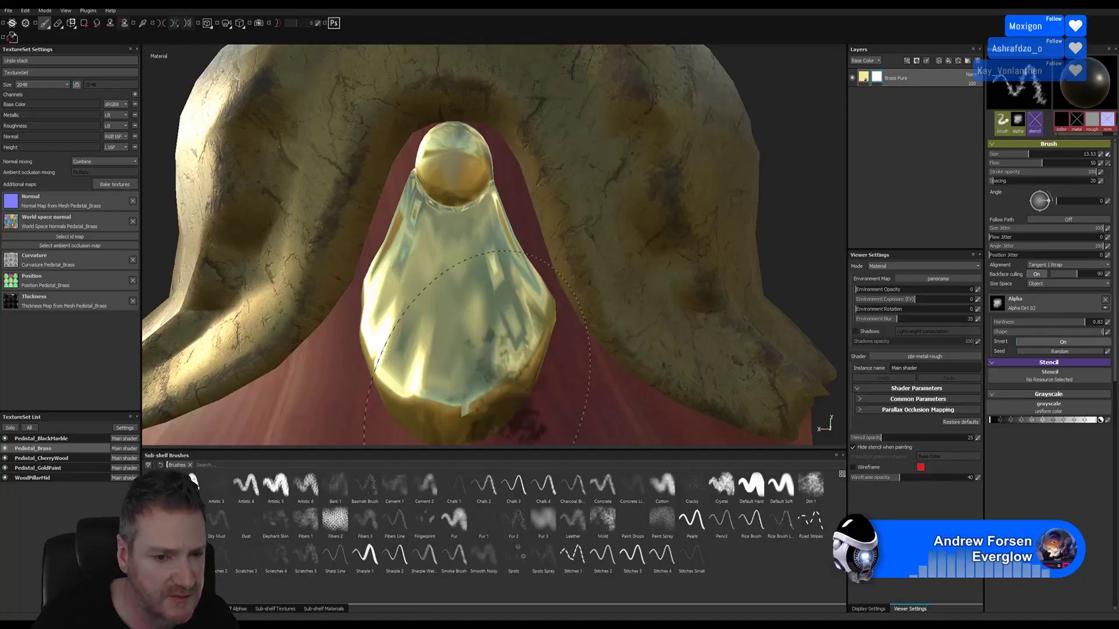
# Step: Find the Iron Rough material on the shelf and add it as a layer beneath Brass Pure
pyautogui.click(324, 609)
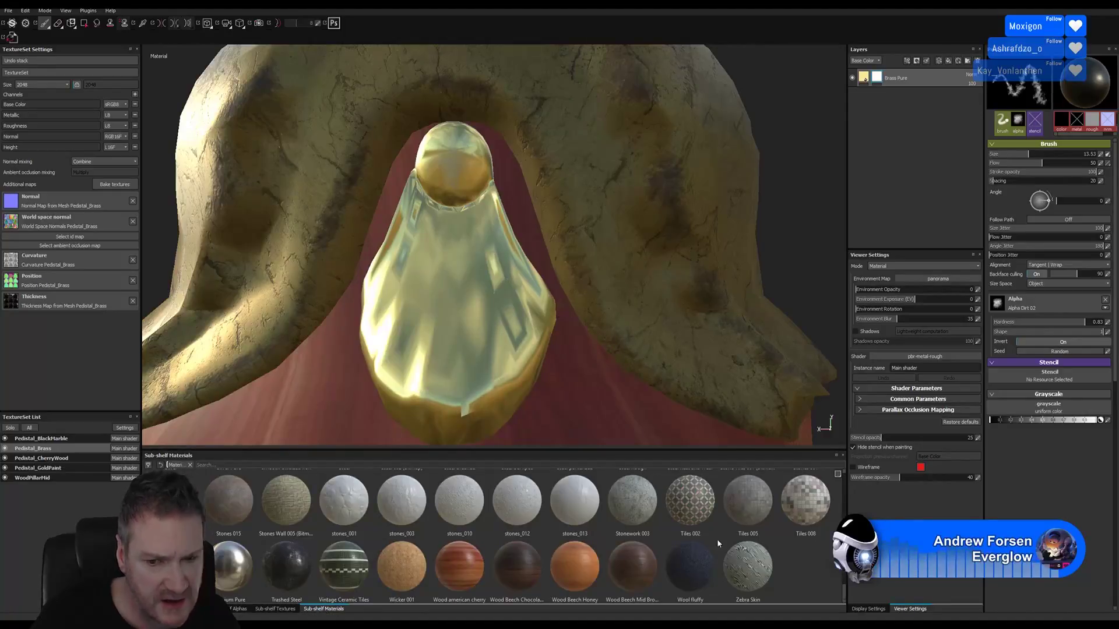
pyautogui.moveTo(845, 591); pyautogui.dragTo(844, 516)
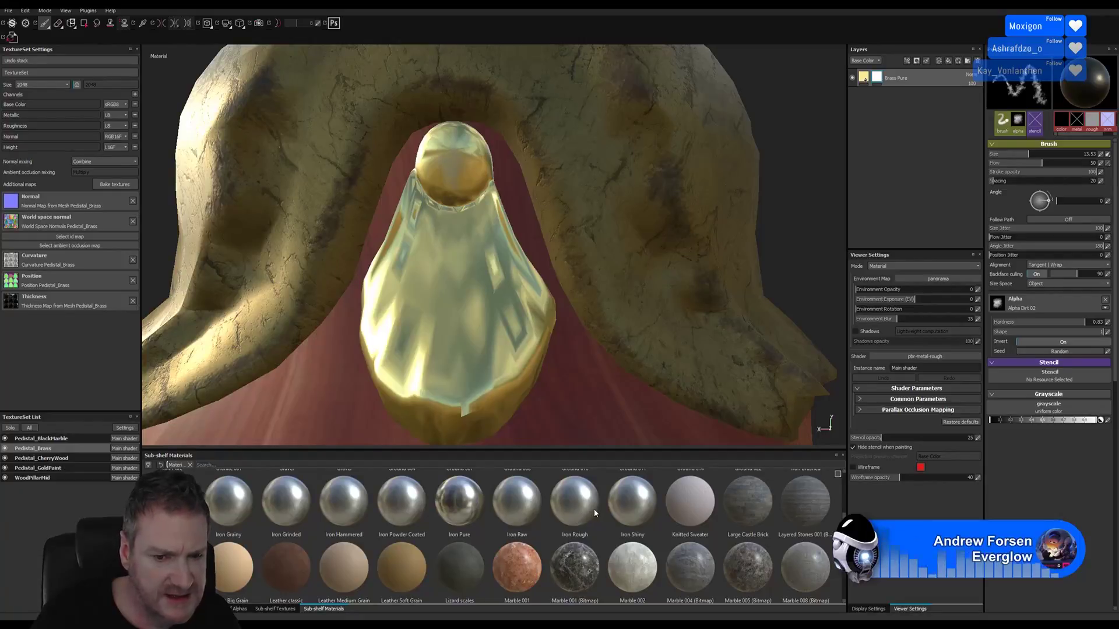
pyautogui.moveTo(585, 513); pyautogui.dragTo(882, 128)
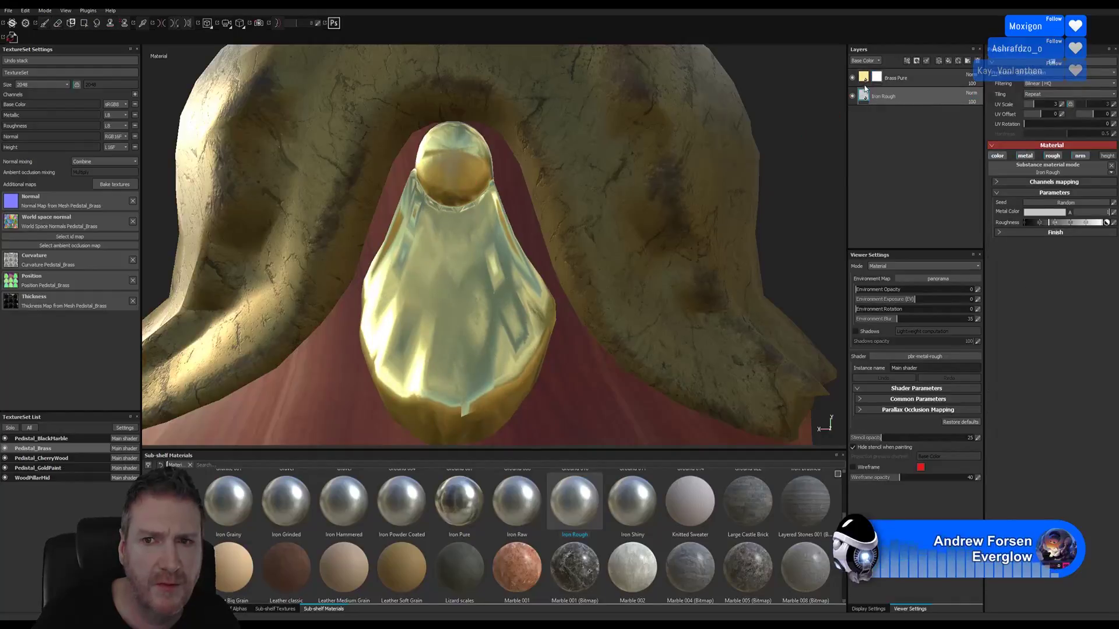
# Step: Dab dirt into the Brass Pure mask on the pendant's ball so Iron Rough shows through
pyautogui.click(468, 174)
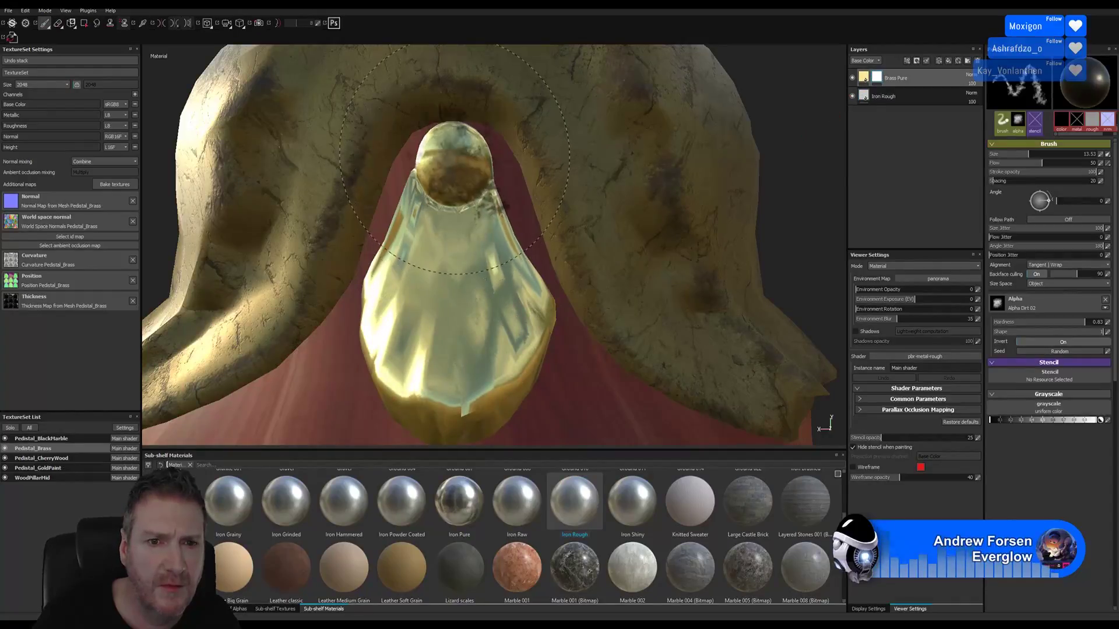
pyautogui.click(444, 165)
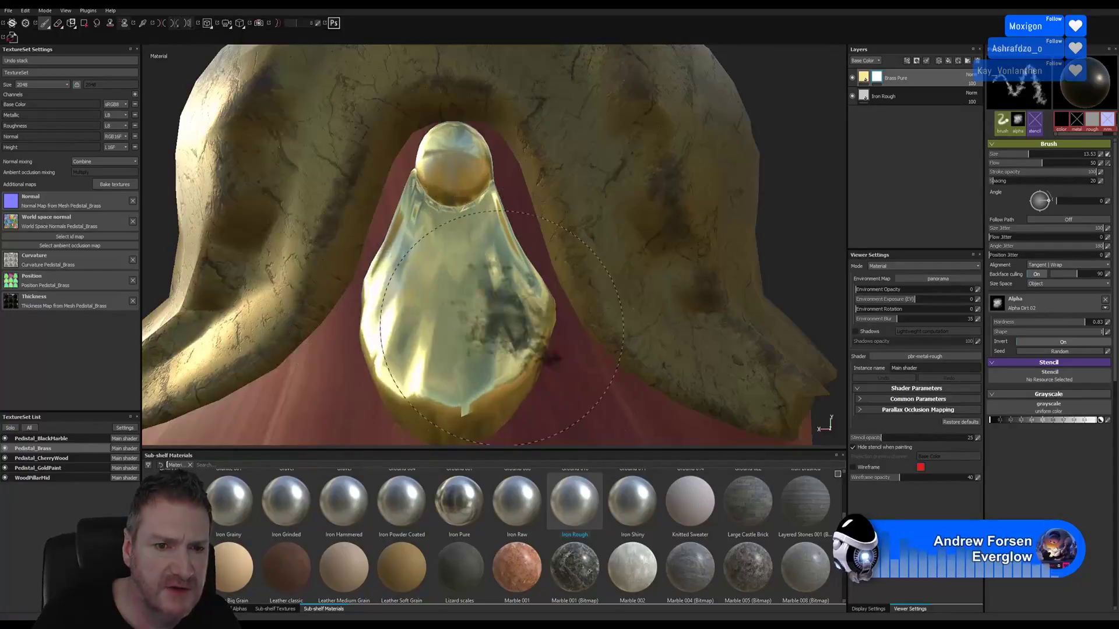
pyautogui.hotkey('alt', 'q')
pyautogui.hotkey('alt', 'q')
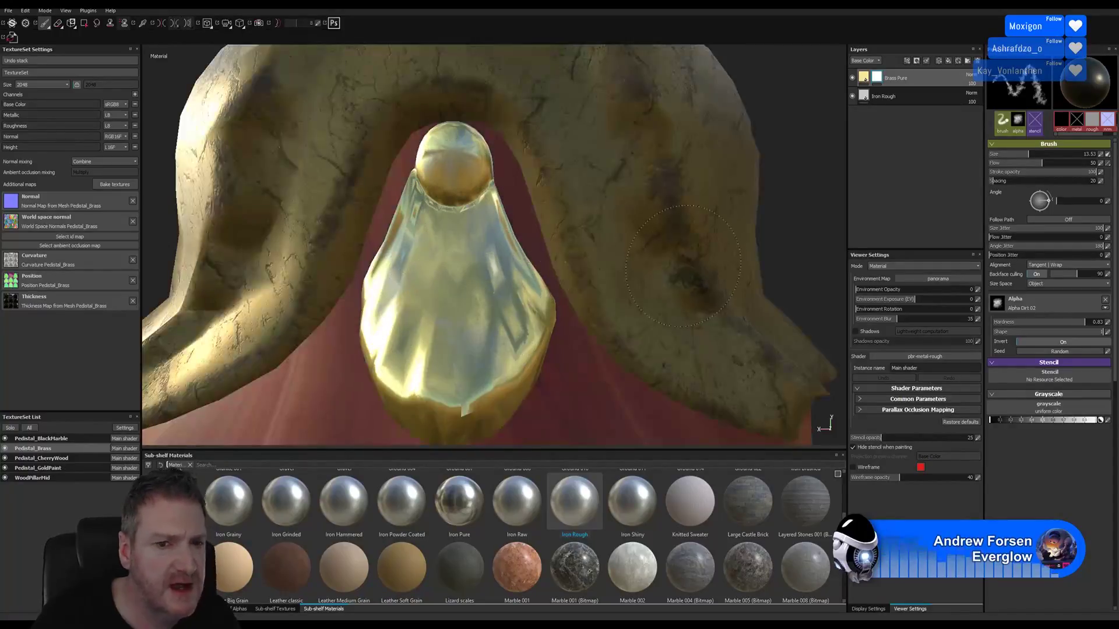
# Step: Try a dirt stroke across the pendant's ball seen from below and undo it
pyautogui.moveTo(672, 287)
pyautogui.keyDown('alt'); pyautogui.mouseDown()
pyautogui.moveTo(606, 279)
pyautogui.moveTo(627, 247)
pyautogui.moveTo(659, 261)
pyautogui.moveTo(671, 298)
pyautogui.moveTo(609, 290)
pyautogui.mouseUp(); pyautogui.keyUp('alt')
pyautogui.scroll(-2, 606, 289)
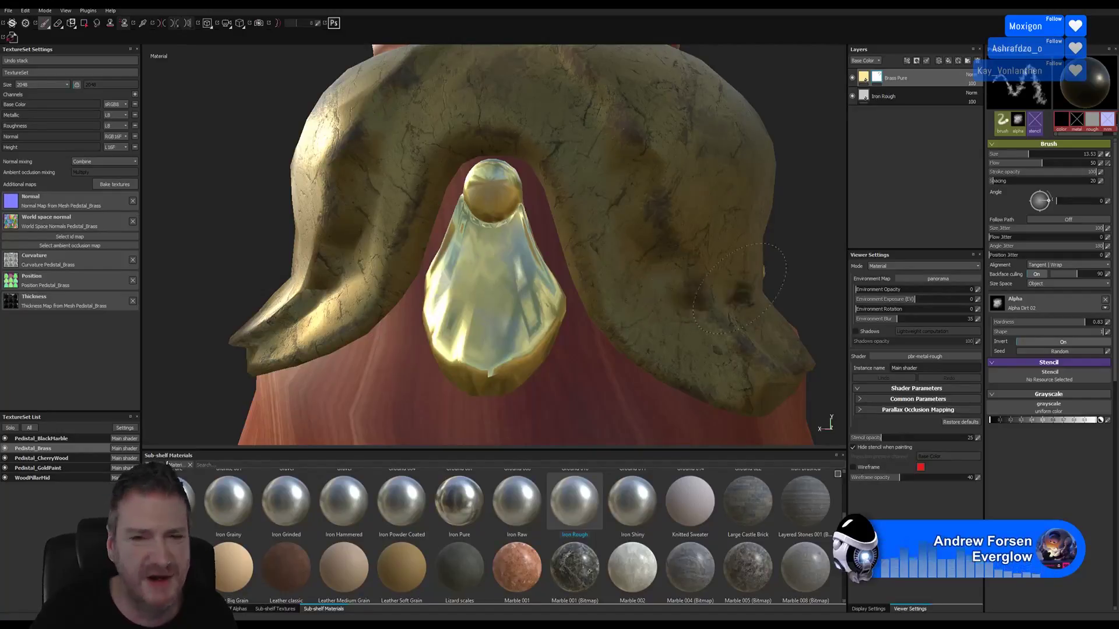
pyautogui.moveTo(789, 257)
pyautogui.keyDown('alt'); pyautogui.mouseDown()
pyautogui.moveTo(734, 252)
pyautogui.moveTo(758, 227)
pyautogui.moveTo(703, 218)
pyautogui.moveTo(722, 212)
pyautogui.moveTo(742, 239)
pyautogui.moveTo(757, 203)
pyautogui.mouseUp(); pyautogui.keyUp('alt')
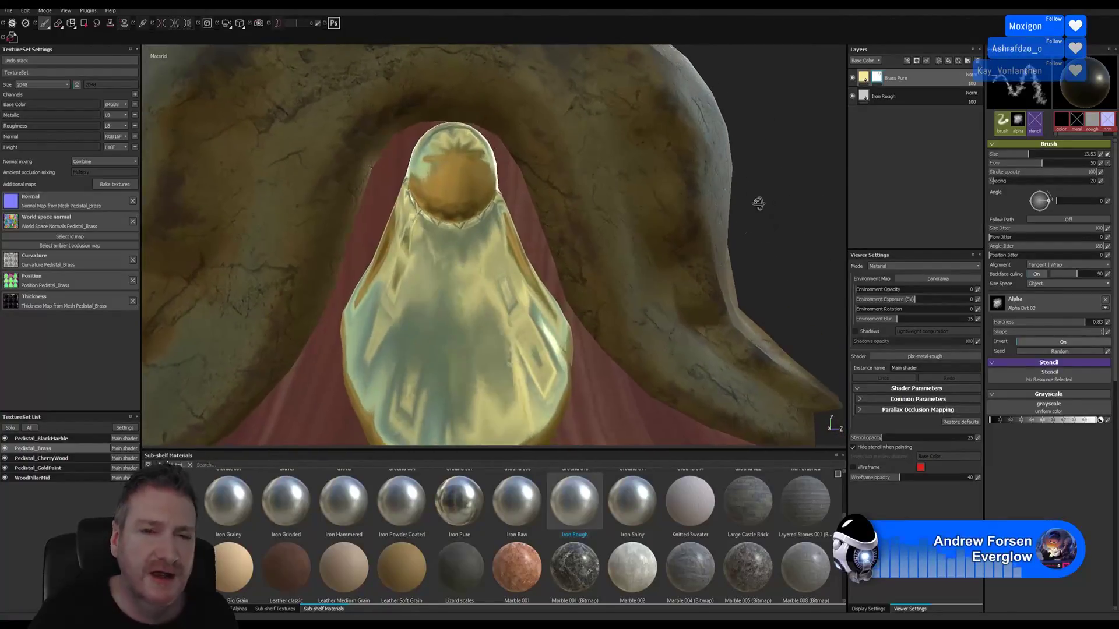
pyautogui.moveTo(477, 192); pyautogui.dragTo(445, 169)
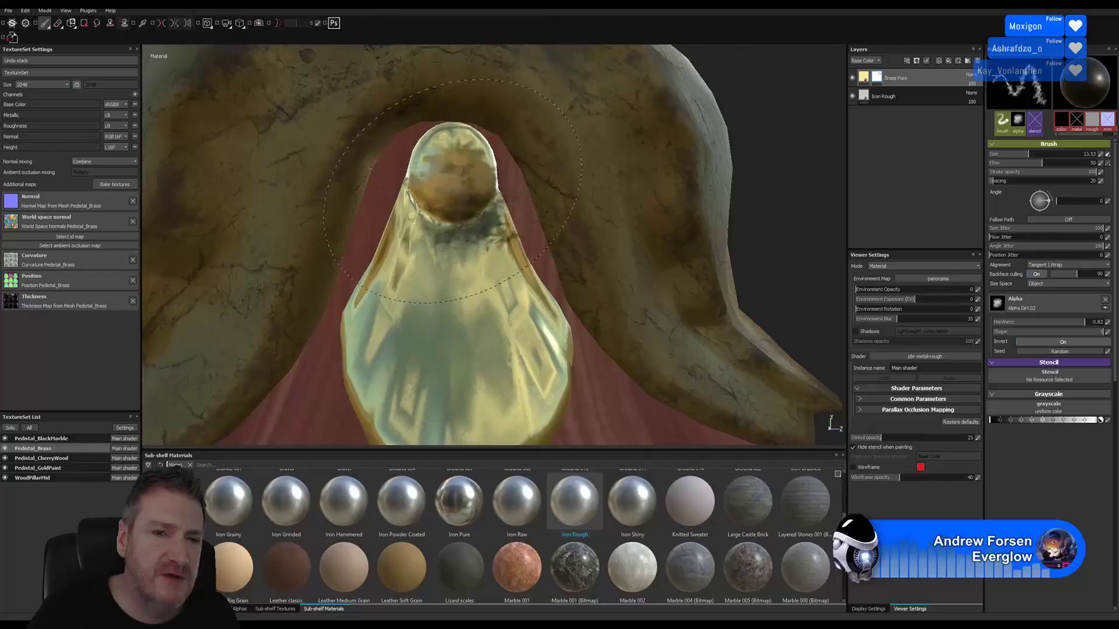
pyautogui.hotkey('ctrl', 'z')
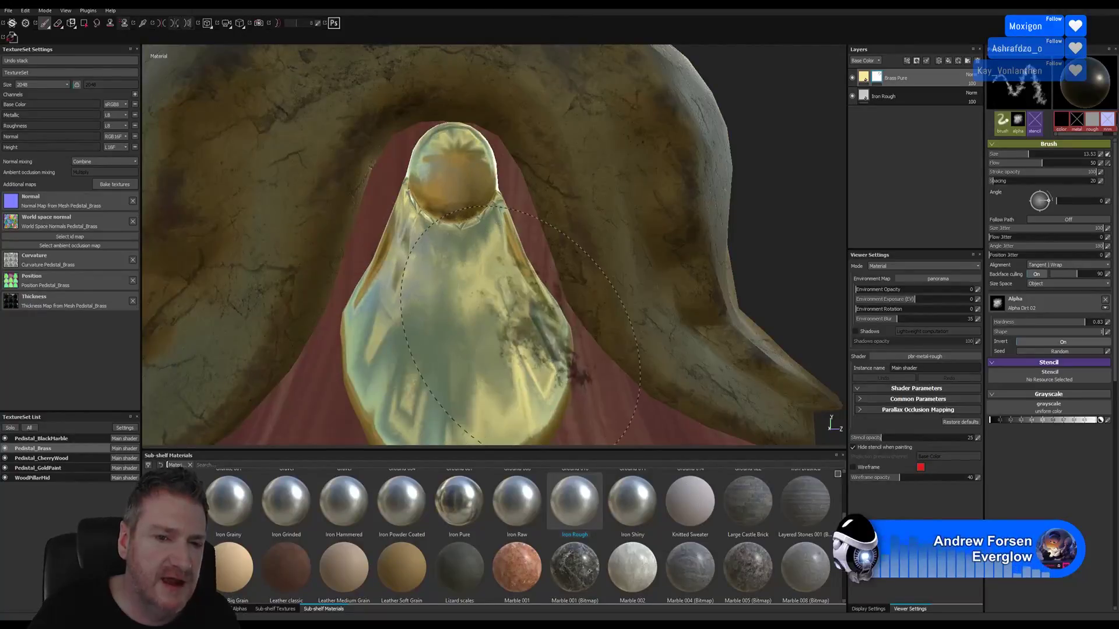
# Step: Examine the brass pendants and surrounding drape from several sides, ending close on one pendant's ball and upper body
pyautogui.keyDown('alt'); pyautogui.moveTo(765, 175); pyautogui.dragTo(725, 172); pyautogui.keyUp('alt')
pyautogui.keyDown('alt'); pyautogui.moveTo(539, 217); pyautogui.dragTo(469, 238, button='right'); pyautogui.keyUp('alt')
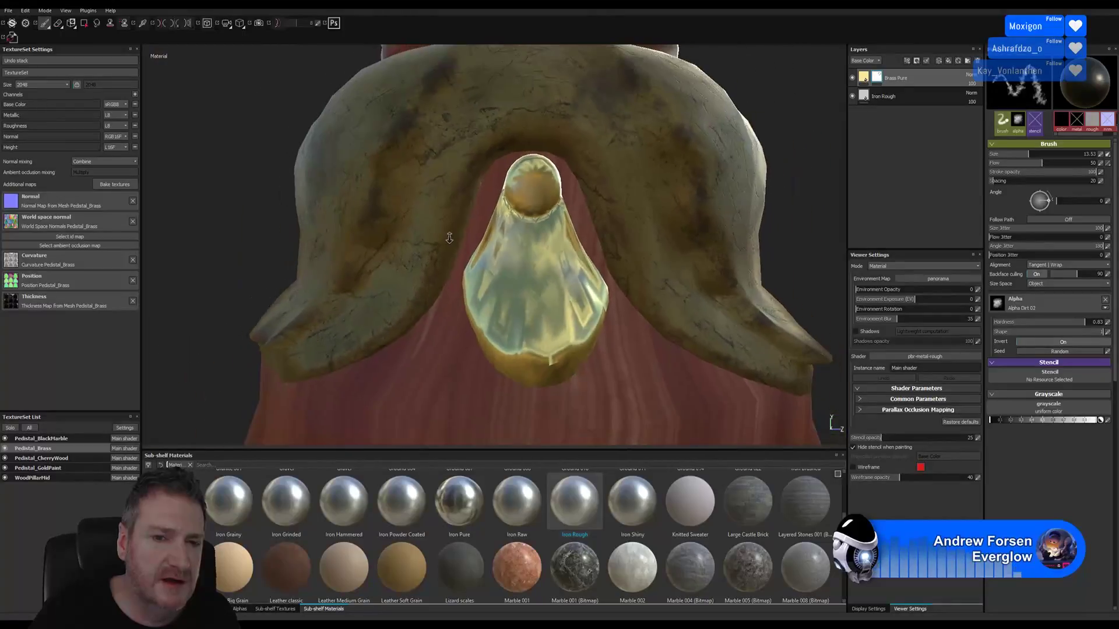
pyautogui.keyDown('alt'); pyautogui.moveTo(592, 192); pyautogui.dragTo(548, 187); pyautogui.keyUp('alt')
pyautogui.keyDown('alt'); pyautogui.moveTo(741, 185); pyautogui.dragTo(542, 215); pyautogui.keyUp('alt')
pyautogui.keyDown('alt'); pyautogui.moveTo(542, 215); pyautogui.dragTo(402, 204, button='middle'); pyautogui.keyUp('alt')
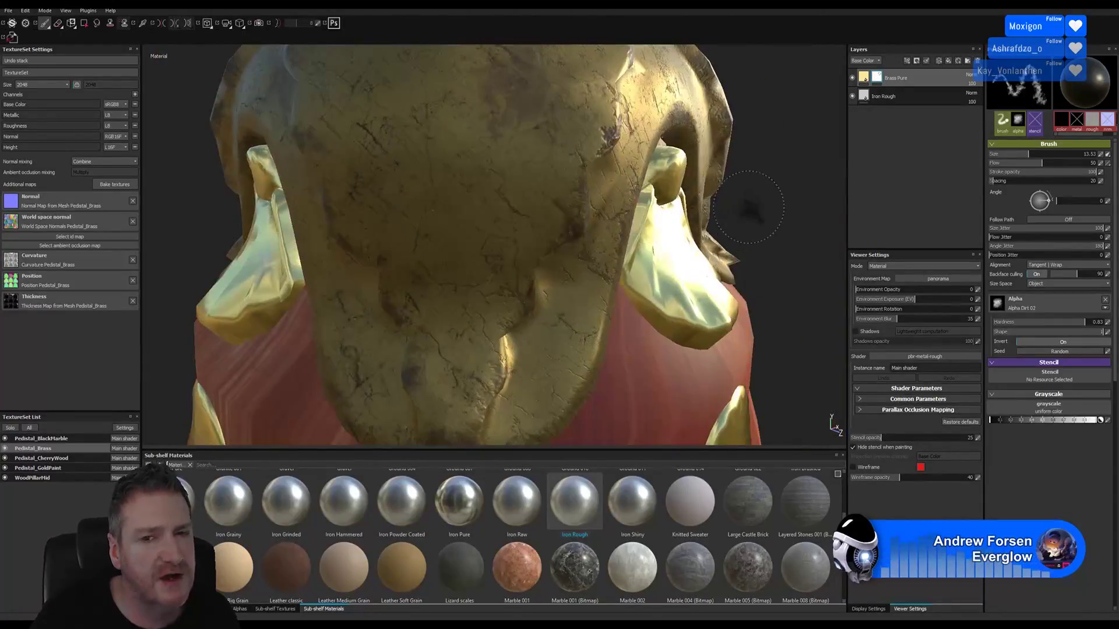
pyautogui.keyDown('alt'); pyautogui.moveTo(748, 207); pyautogui.dragTo(715, 215); pyautogui.keyUp('alt')
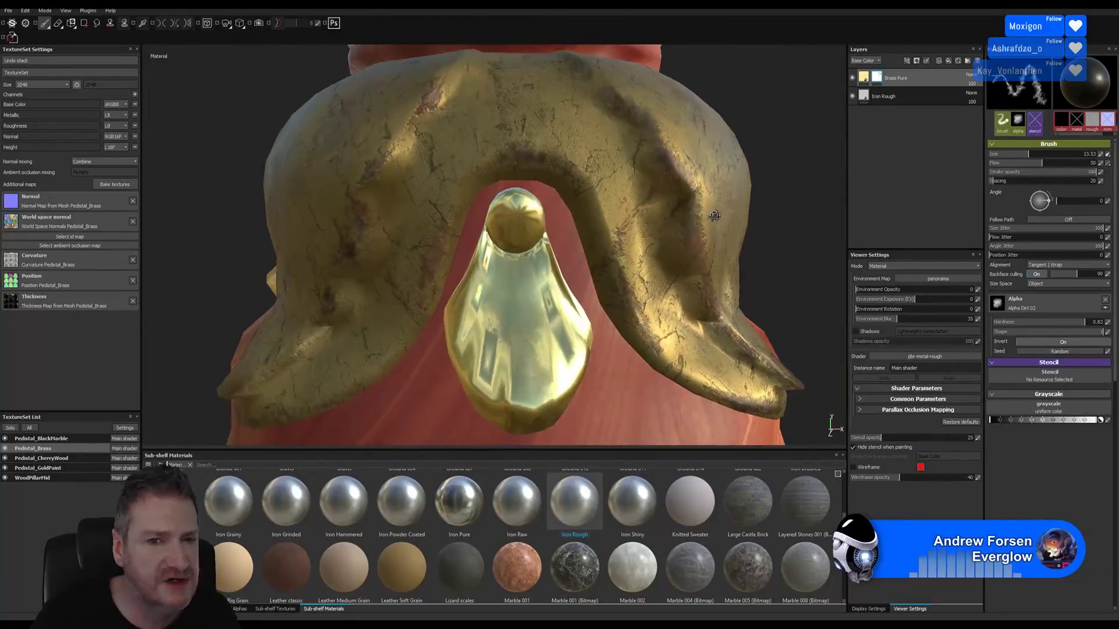
pyautogui.moveTo(714, 215)
pyautogui.keyDown('alt'); pyautogui.mouseDown(button='right')
pyautogui.moveTo(785, 229)
pyautogui.moveTo(710, 229)
pyautogui.moveTo(721, 226)
pyautogui.mouseUp(button='right'); pyautogui.keyUp('alt')
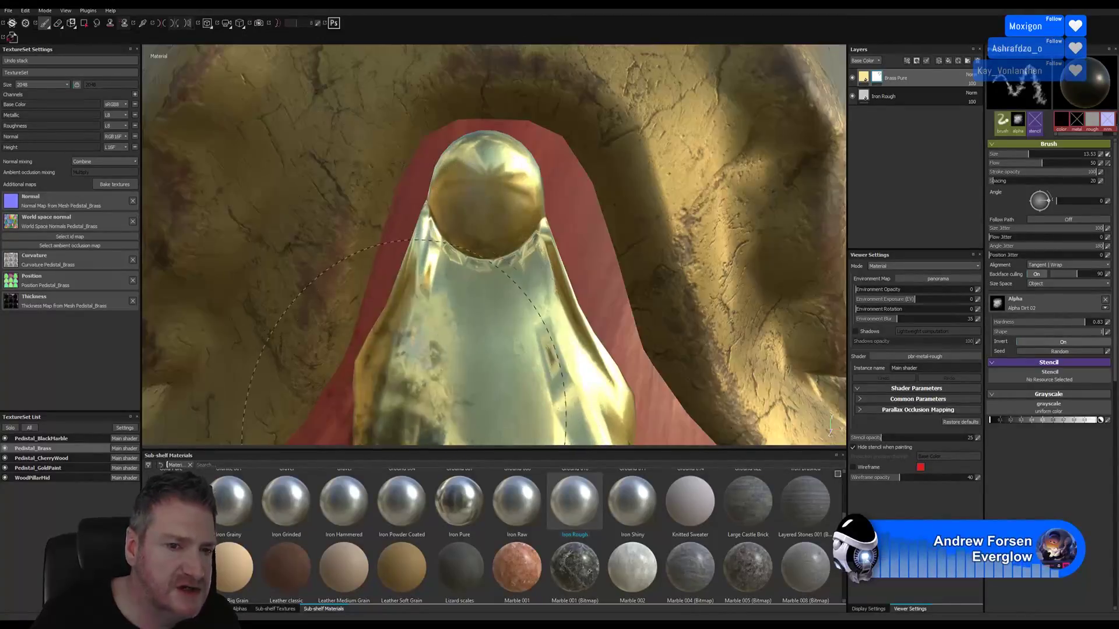
# Step: Dab dirt into the Brass Pure mask over the pendant's body below the ball
pyautogui.click(403, 400)
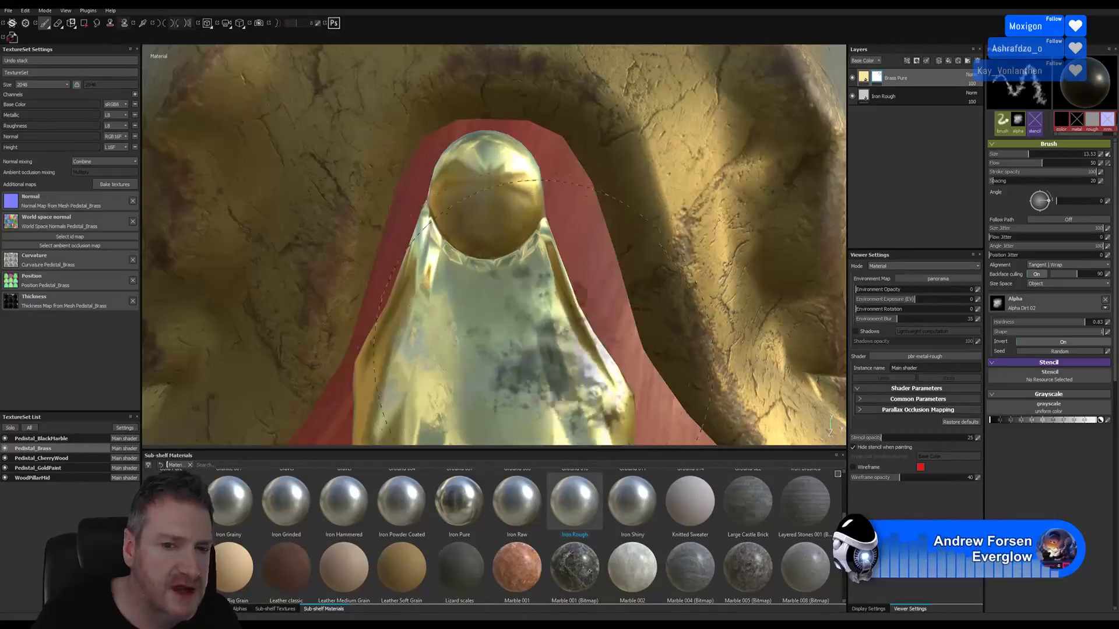
pyautogui.keyDown('alt'); pyautogui.moveTo(595, 305); pyautogui.dragTo(539, 304, button='right'); pyautogui.keyUp('alt')
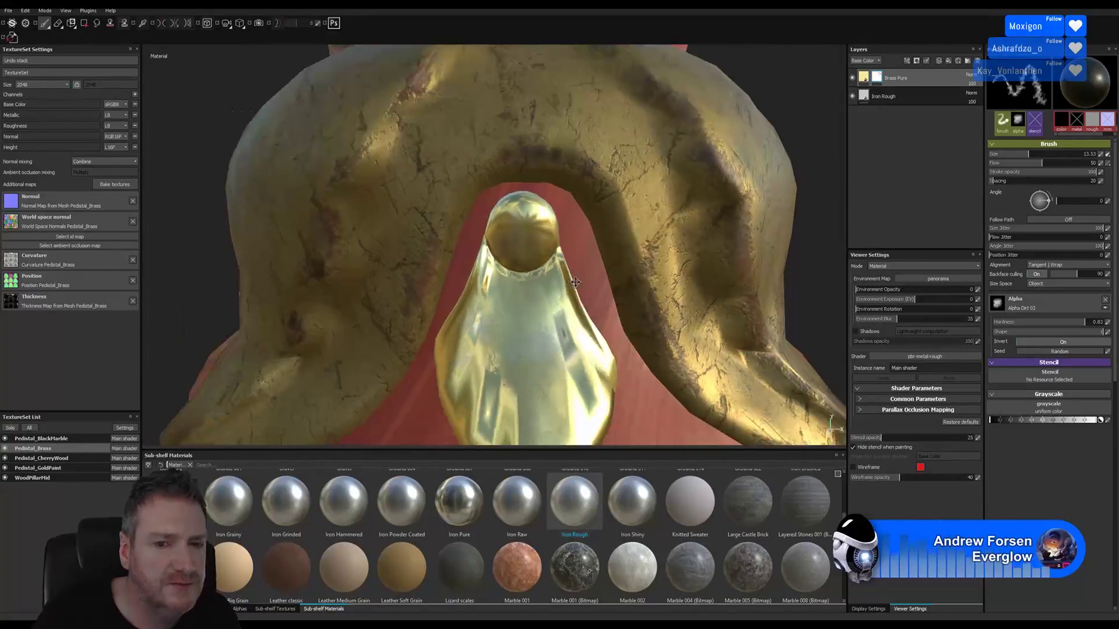
pyautogui.keyDown('alt'); pyautogui.moveTo(577, 355); pyautogui.dragTo(554, 320); pyautogui.keyUp('alt')
pyautogui.click(456, 345)
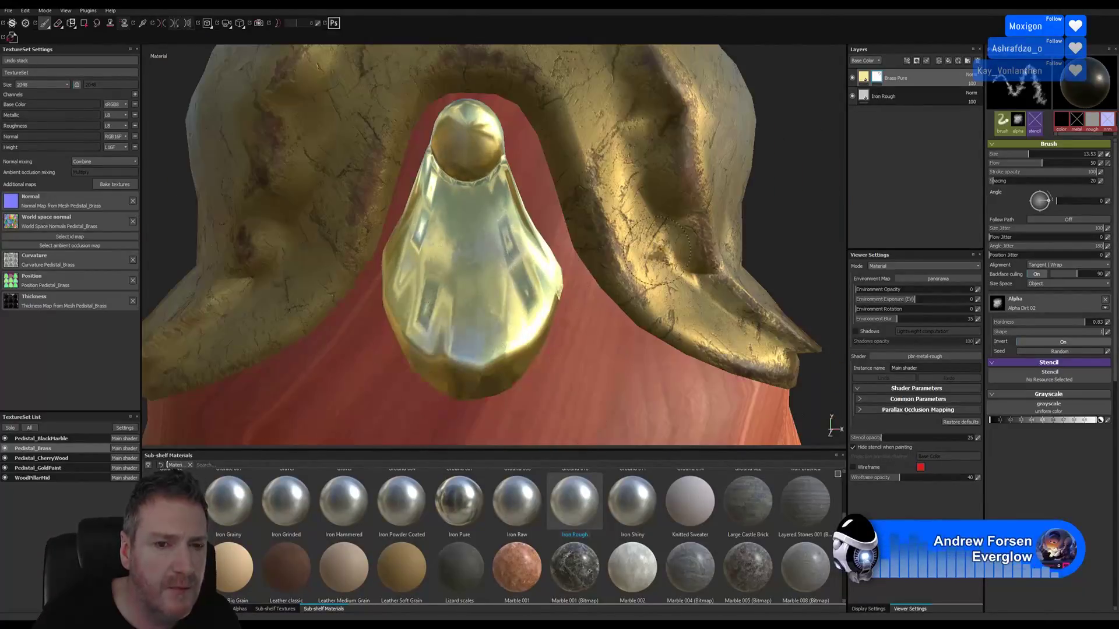
pyautogui.keyDown('alt'); pyautogui.moveTo(657, 250); pyautogui.dragTo(523, 208); pyautogui.keyUp('alt')
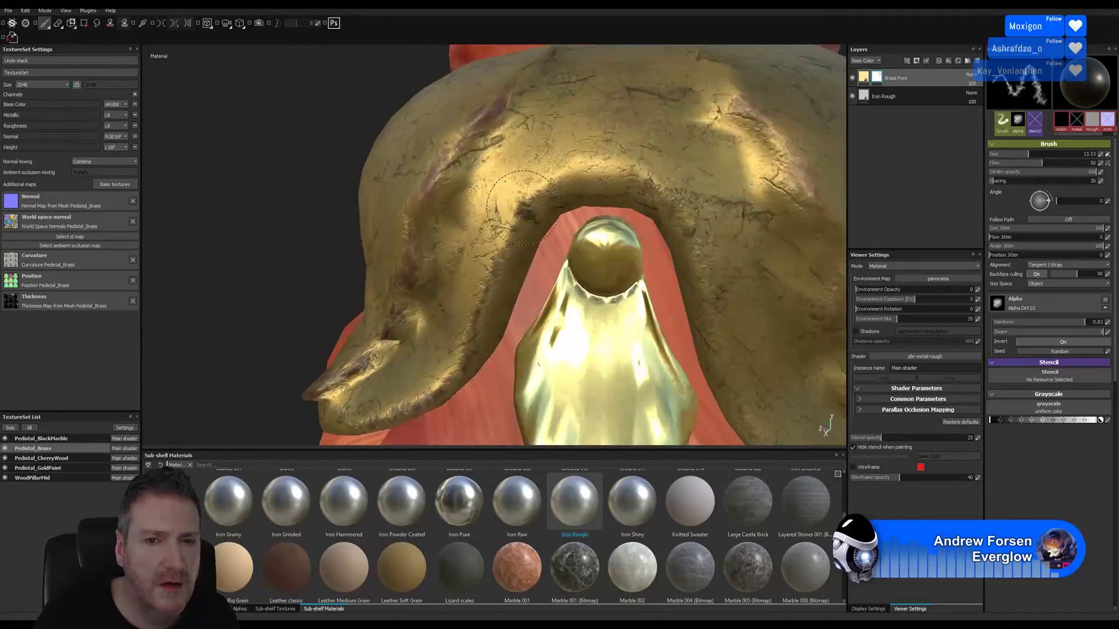
pyautogui.keyDown('alt'); pyautogui.moveTo(523, 208); pyautogui.dragTo(523, 155, button='middle'); pyautogui.keyUp('alt')
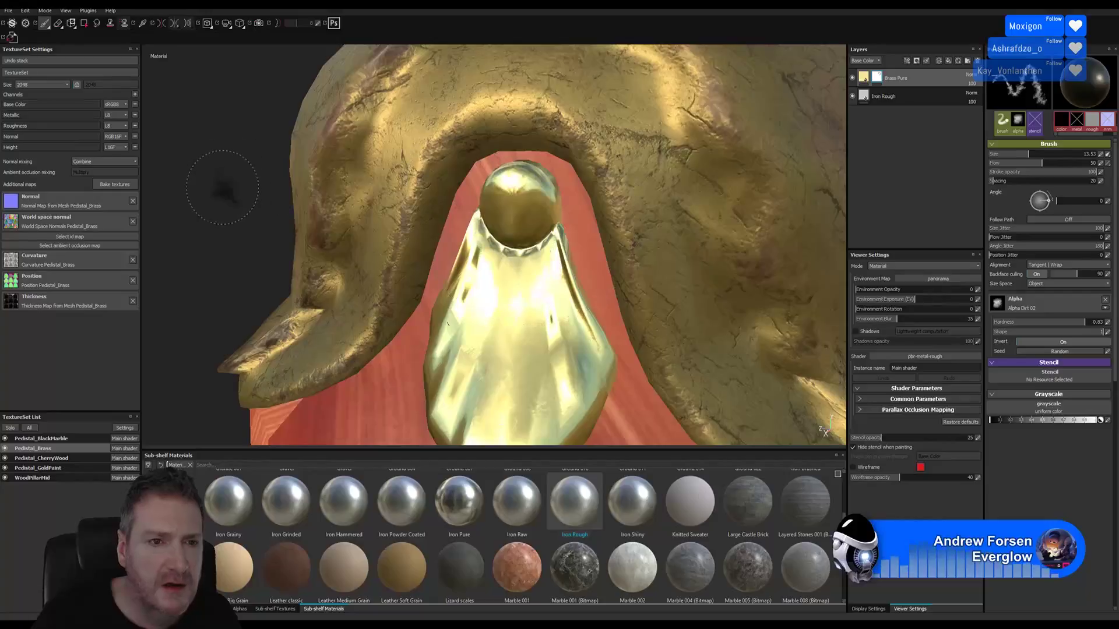
pyautogui.keyDown('alt'); pyautogui.moveTo(222, 187); pyautogui.dragTo(287, 185); pyautogui.keyUp('alt')
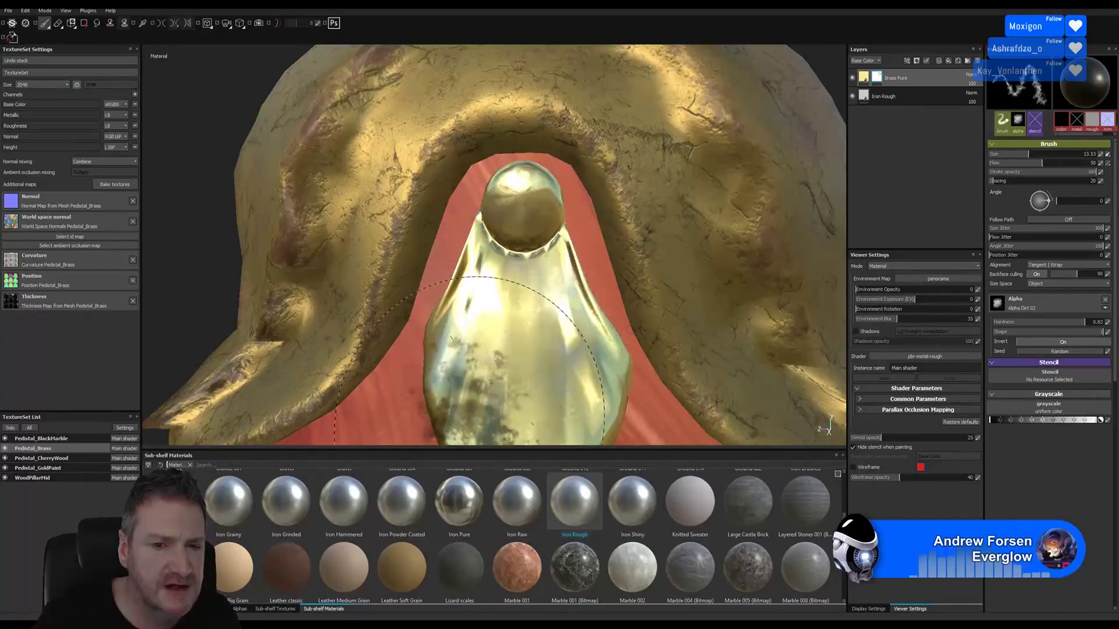
pyautogui.keyDown('alt'); pyautogui.moveTo(580, 306); pyautogui.dragTo(314, 290, button='right'); pyautogui.keyUp('alt')
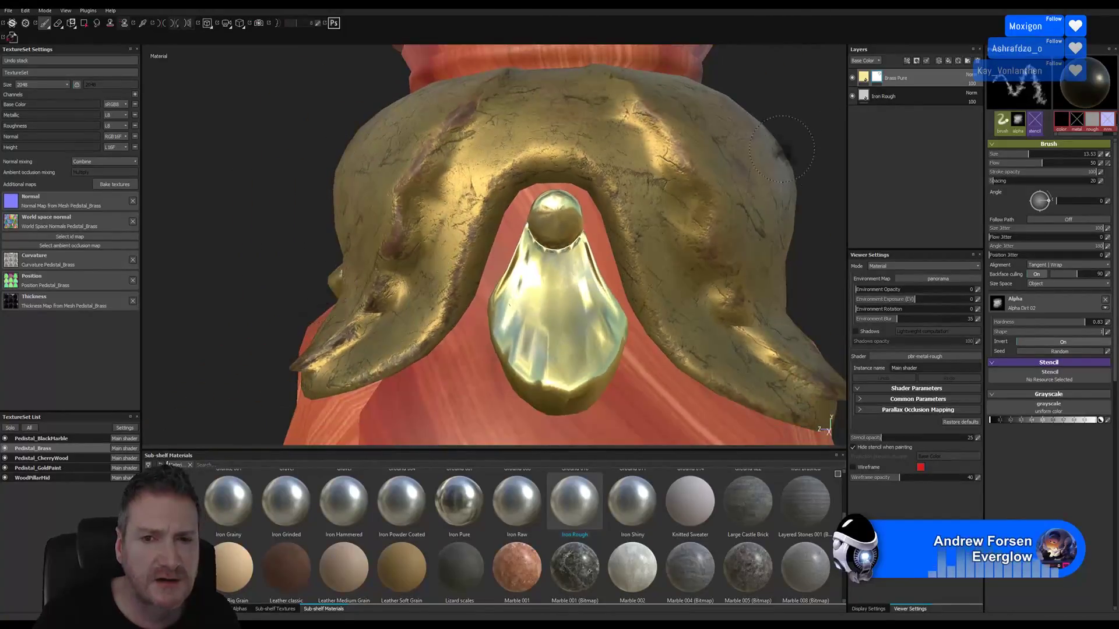
# Step: Check the neighbouring pendants and the round brass stud on the wooden base, and undo the last dirt dab
pyautogui.keyDown('alt'); pyautogui.moveTo(781, 149); pyautogui.dragTo(466, 165); pyautogui.keyUp('alt')
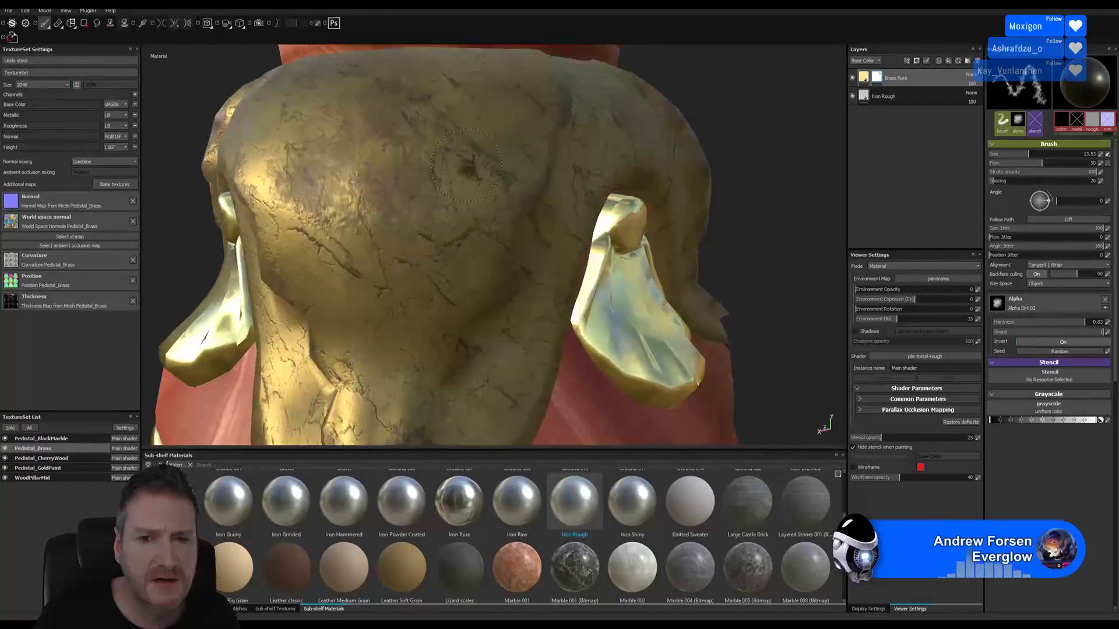
pyautogui.scroll(6, 679, 200)
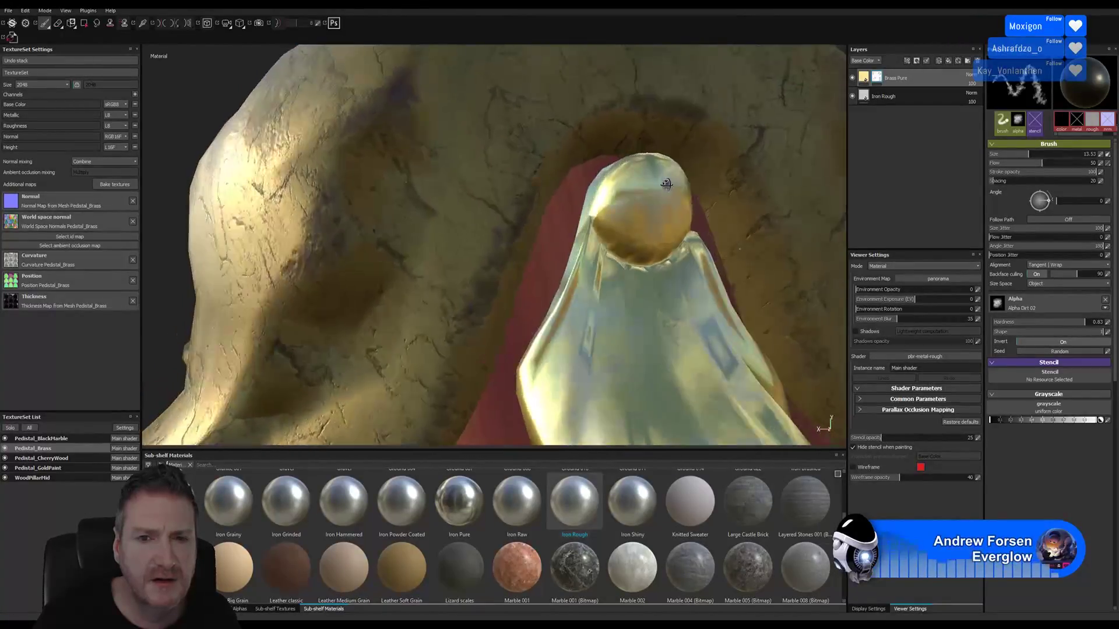
pyautogui.keyDown('alt'); pyautogui.moveTo(666, 184); pyautogui.dragTo(830, 180); pyautogui.keyUp('alt')
pyautogui.keyDown('alt'); pyautogui.moveTo(431, 355); pyautogui.dragTo(525, 204, button='middle'); pyautogui.keyUp('alt')
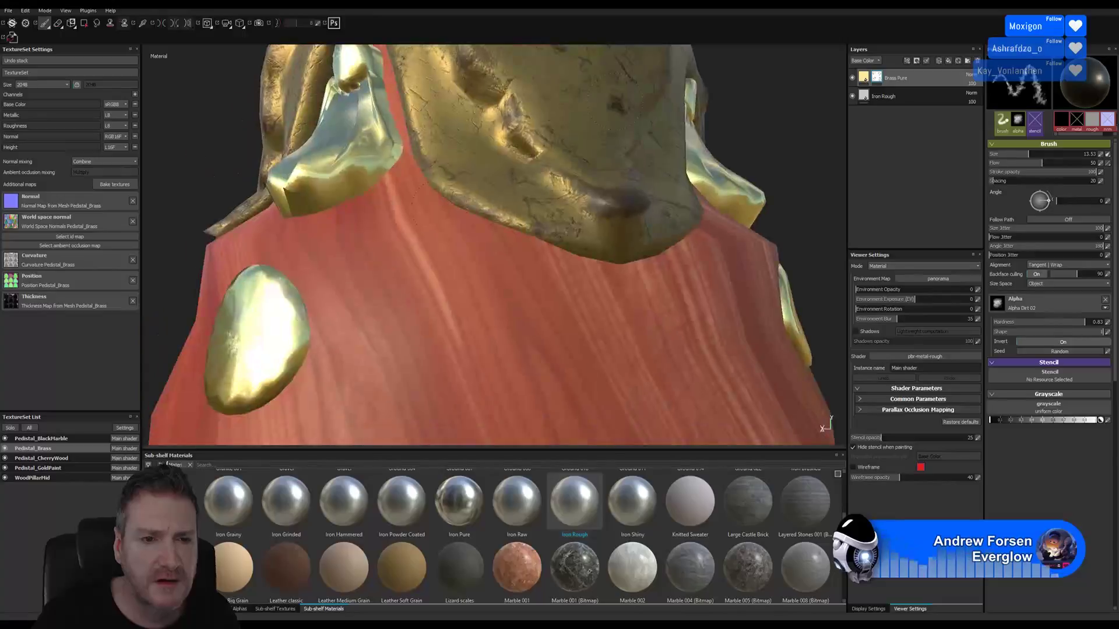
pyautogui.keyDown('alt'); pyautogui.moveTo(413, 187); pyautogui.dragTo(583, 163); pyautogui.keyUp('alt')
pyautogui.keyDown('alt'); pyautogui.moveTo(214, 179); pyautogui.dragTo(270, 194); pyautogui.keyUp('alt')
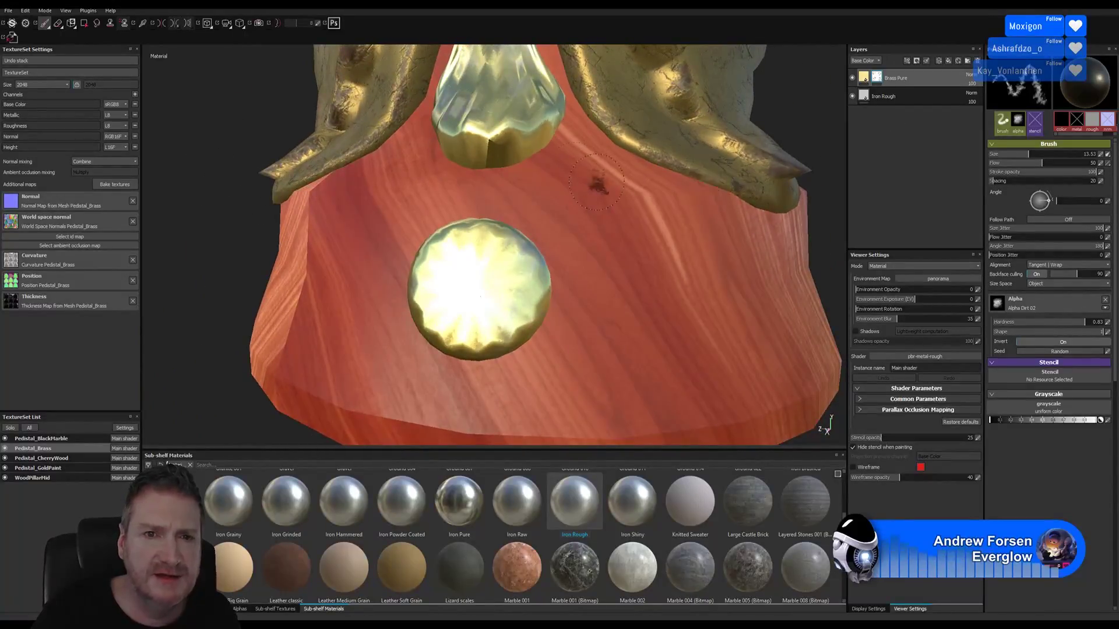
pyautogui.keyDown('alt'); pyautogui.moveTo(598, 183); pyautogui.dragTo(600, 318, button='middle'); pyautogui.keyUp('alt')
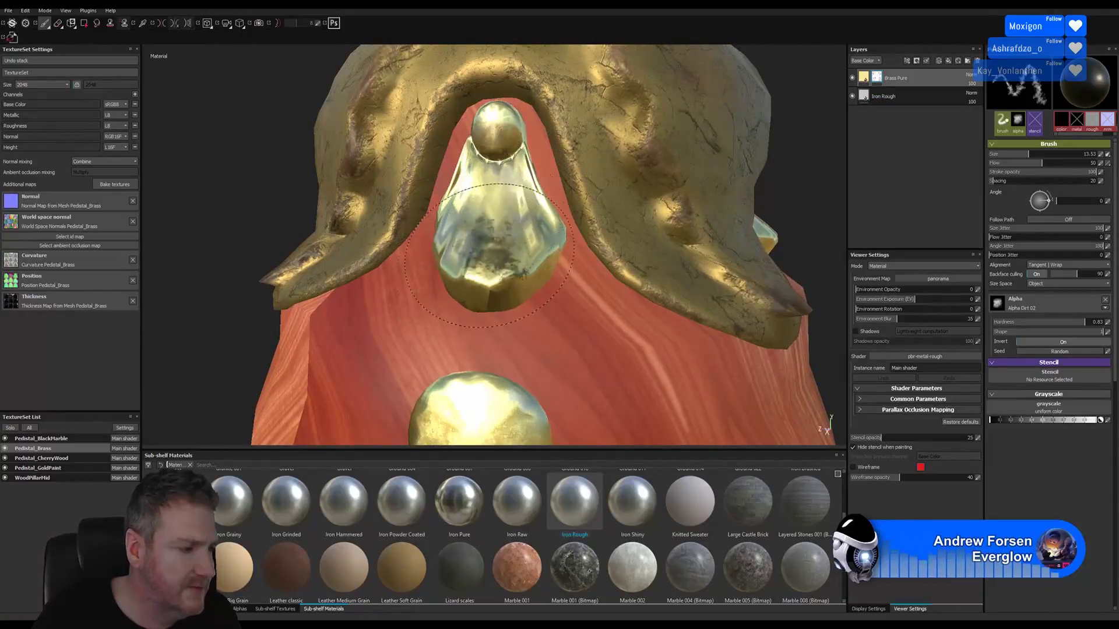
pyautogui.hotkey('ctrl', 'z')
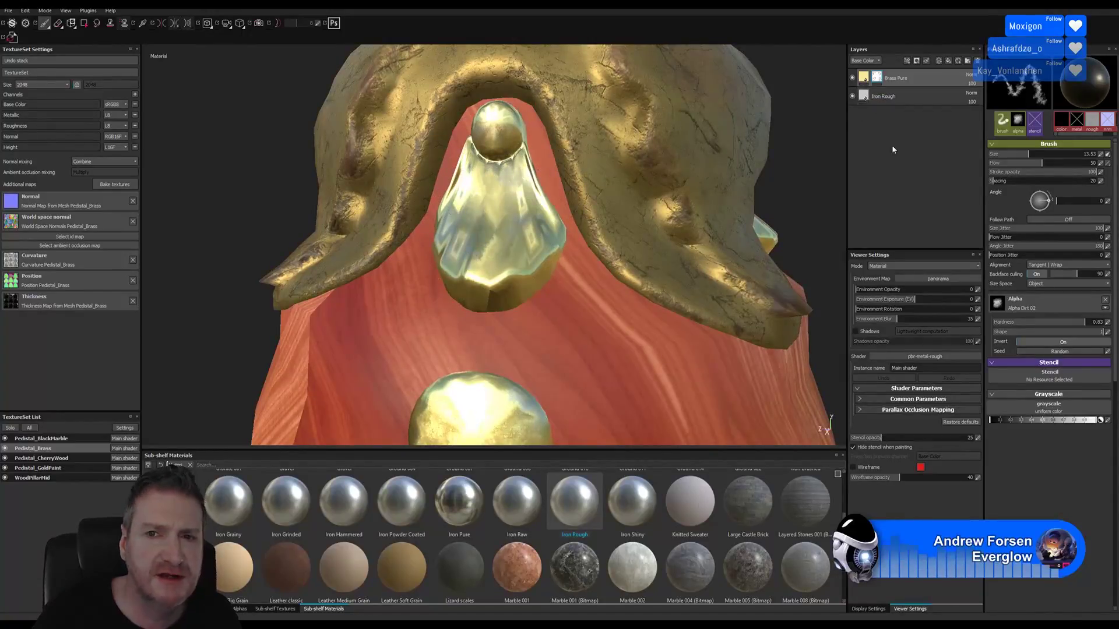
# Step: Inspect the Iron Rough layer's Finish parameters and its channel mapping
pyautogui.click(900, 96)
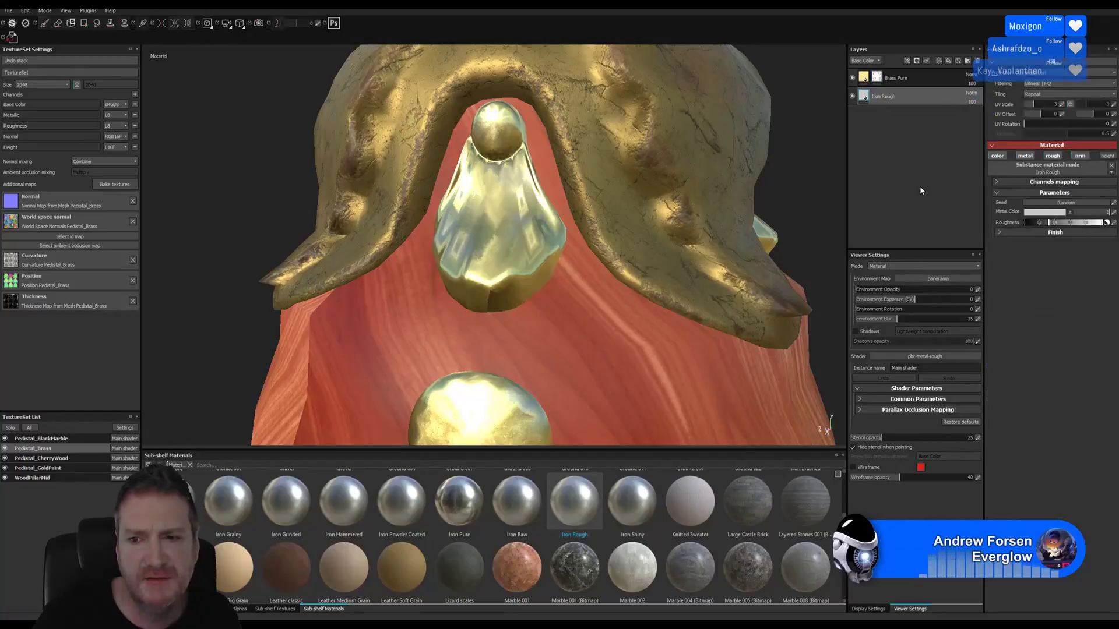
pyautogui.click(1002, 231)
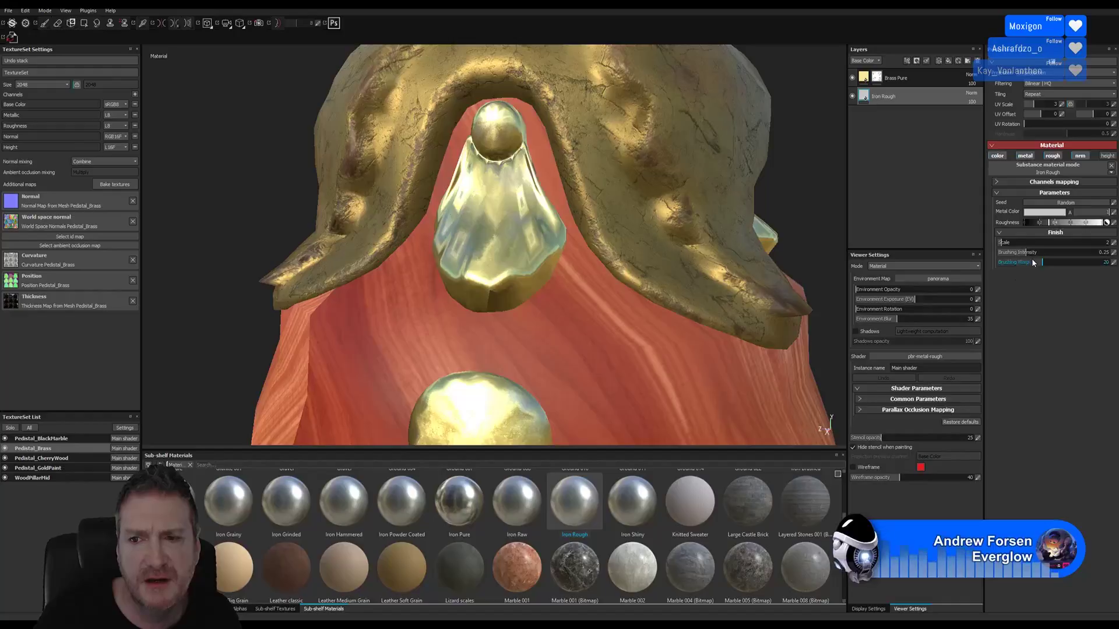
pyautogui.click(997, 183)
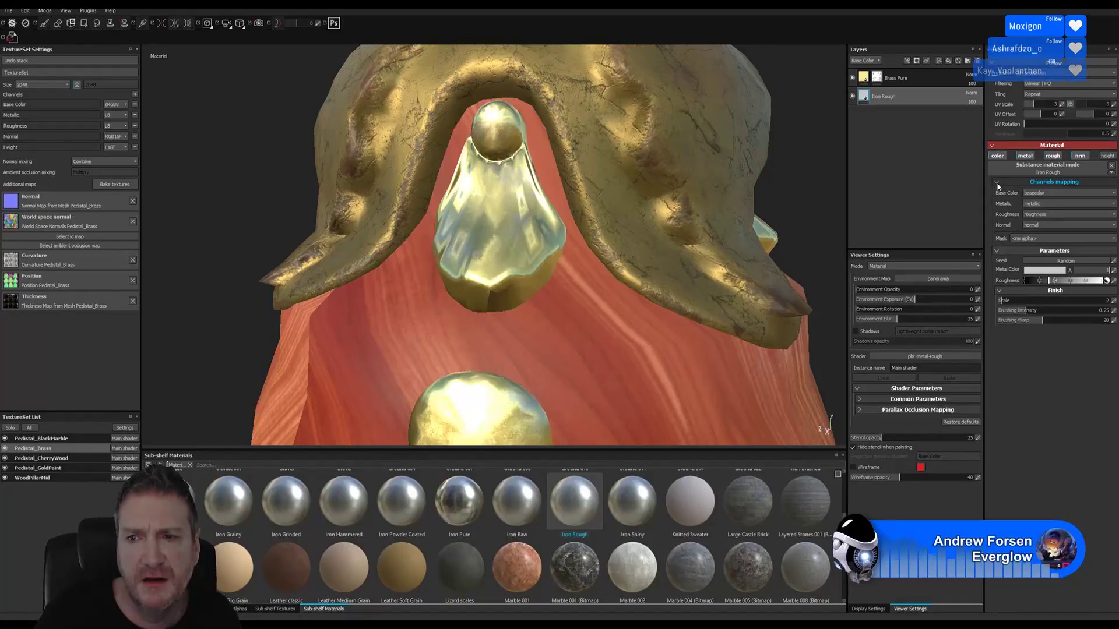
pyautogui.click(997, 183)
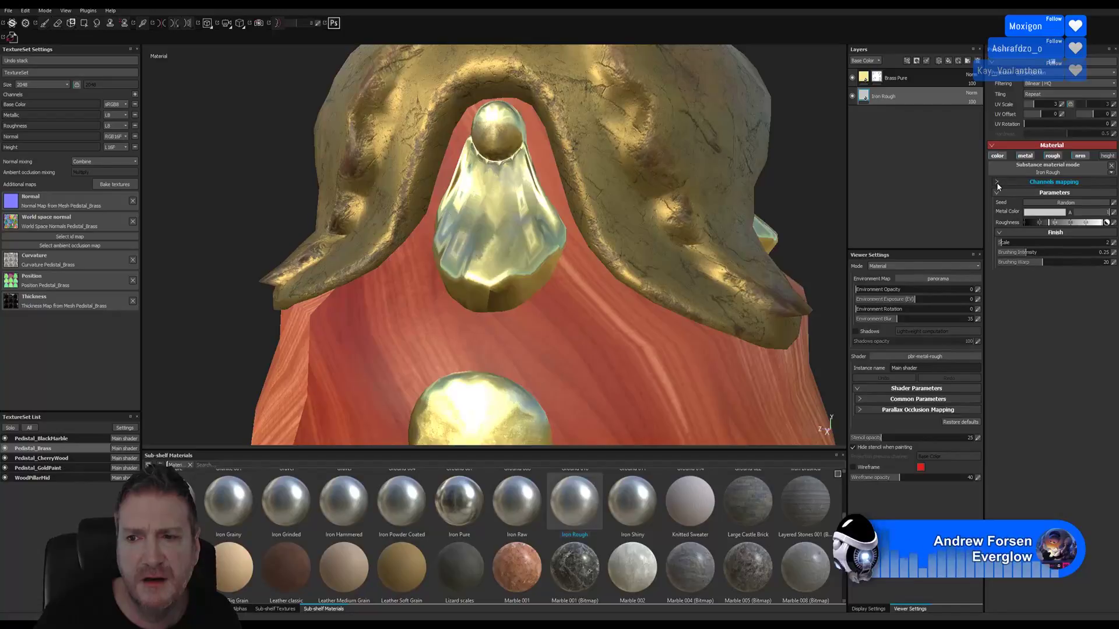
# Step: Darken the Iron Rough layer's Metal Color to a dark grey of RGB 0.295, 0.305, 0.305 and check it on the pendant
pyautogui.click(1051, 214)
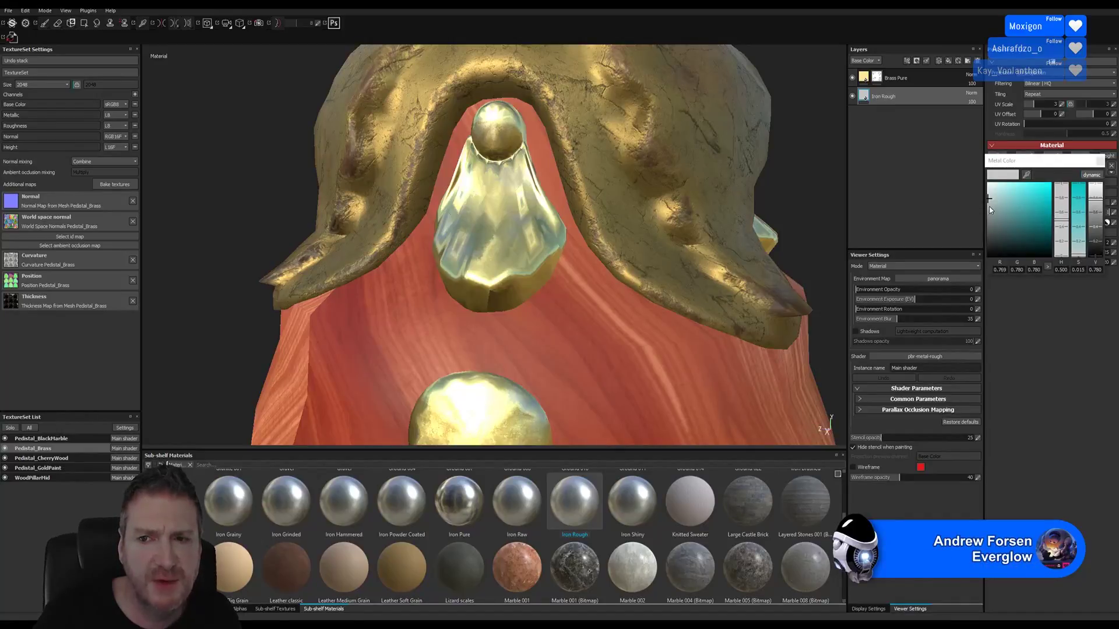
pyautogui.click(991, 220)
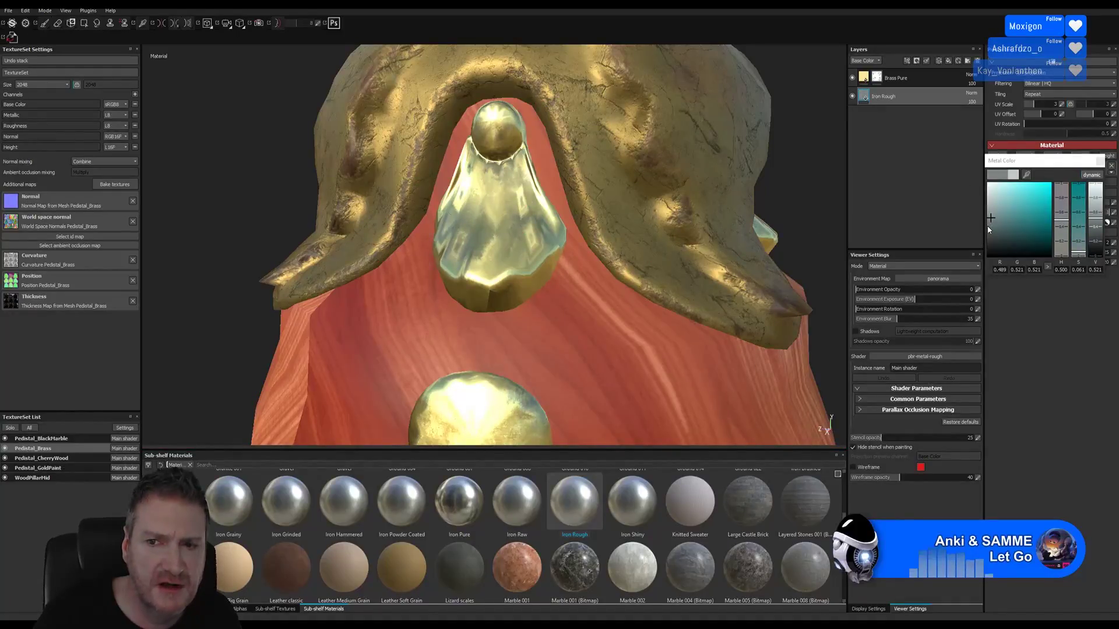
pyautogui.click(988, 228)
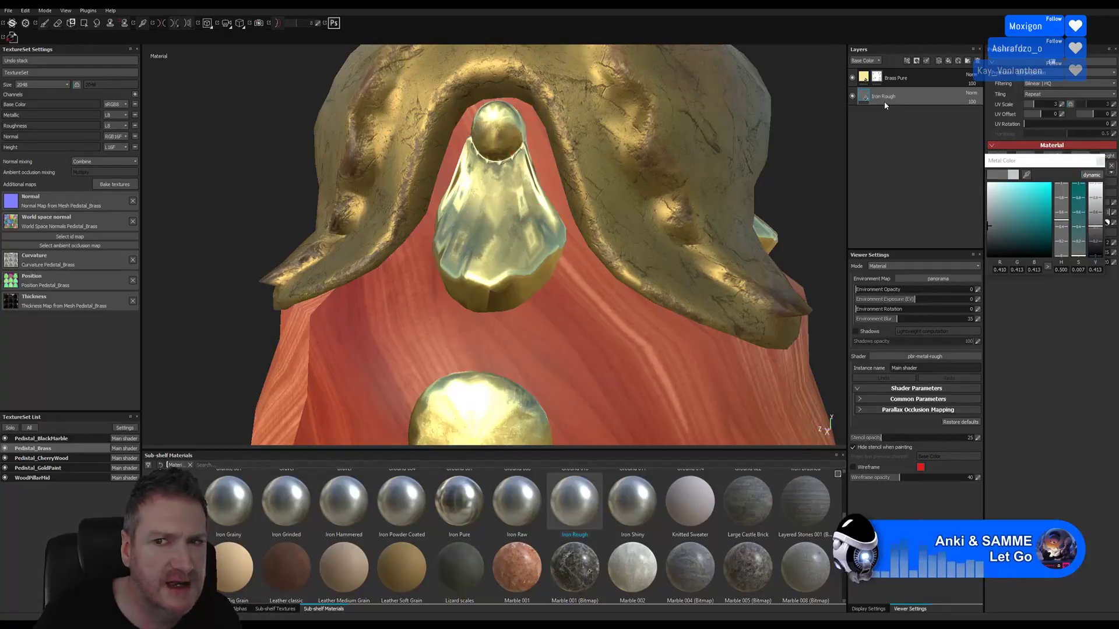
pyautogui.keyDown('alt'); pyautogui.moveTo(271, 153); pyautogui.dragTo(516, 161); pyautogui.keyUp('alt')
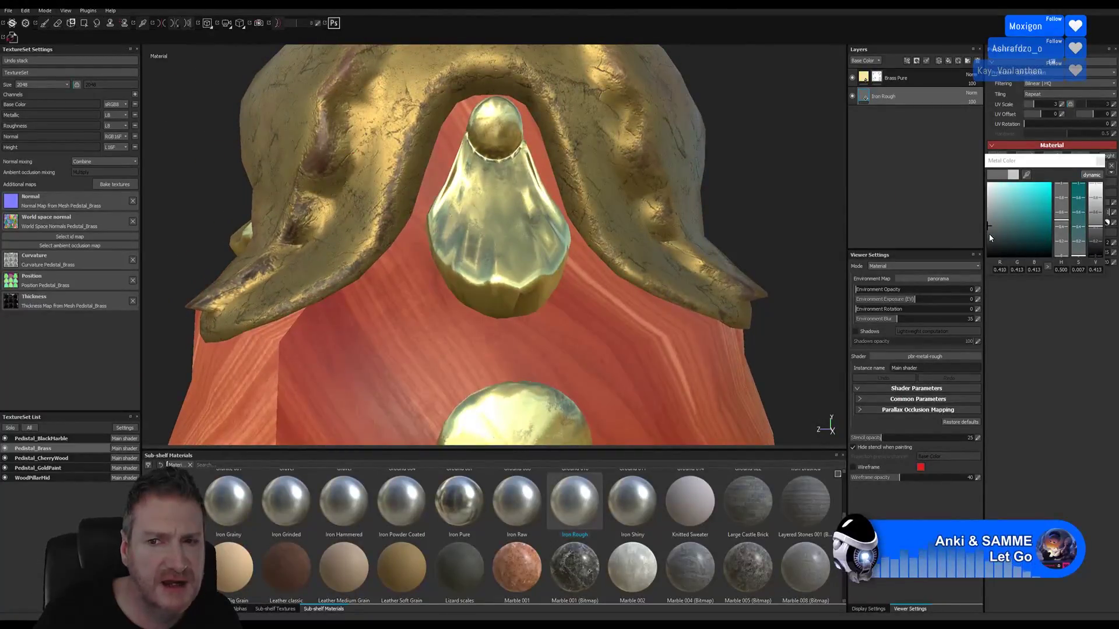
pyautogui.click(989, 233)
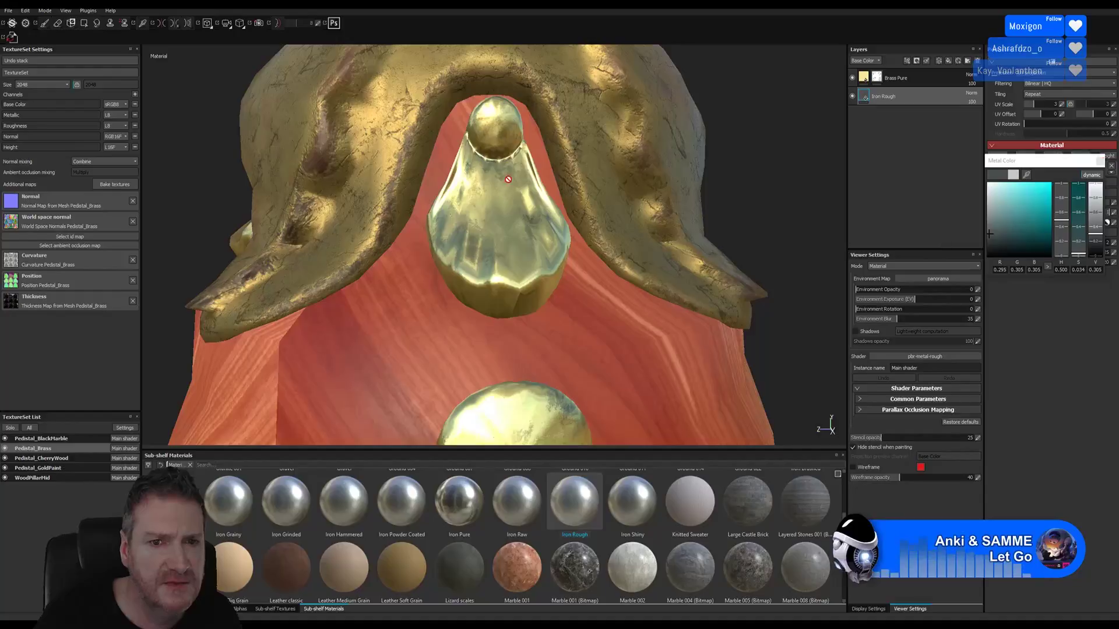
pyautogui.keyDown('alt'); pyautogui.moveTo(764, 138); pyautogui.dragTo(769, 169); pyautogui.keyUp('alt')
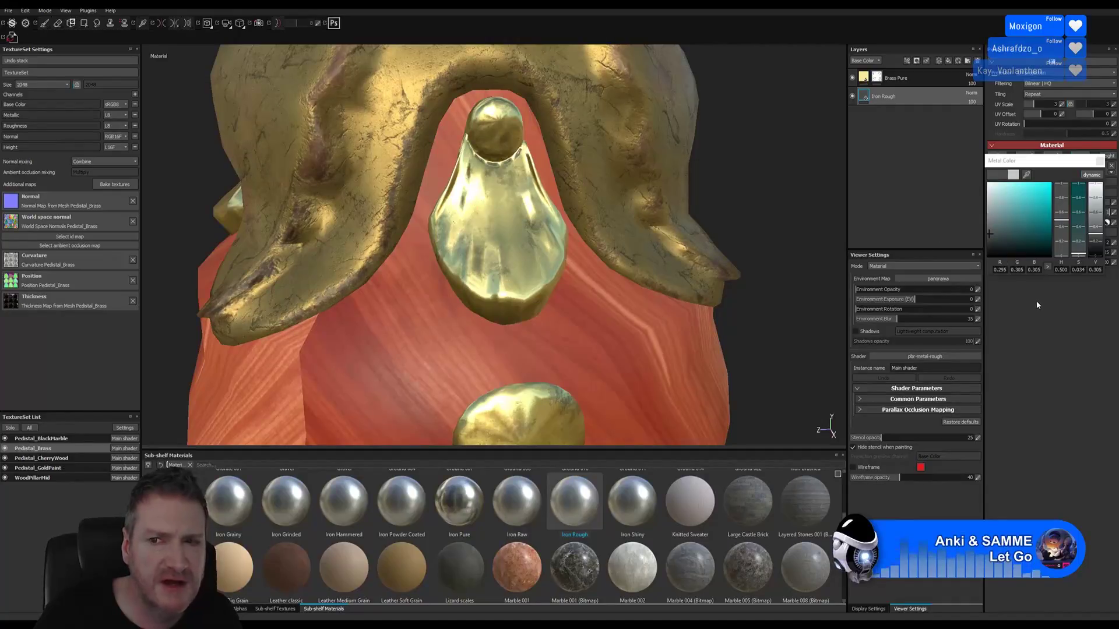
# Step: Remove the substance material from the Iron Rough layer and set its uniform Base Color to near-black, RGB 0.036, 0.036, 0.036
pyautogui.click(1112, 169)
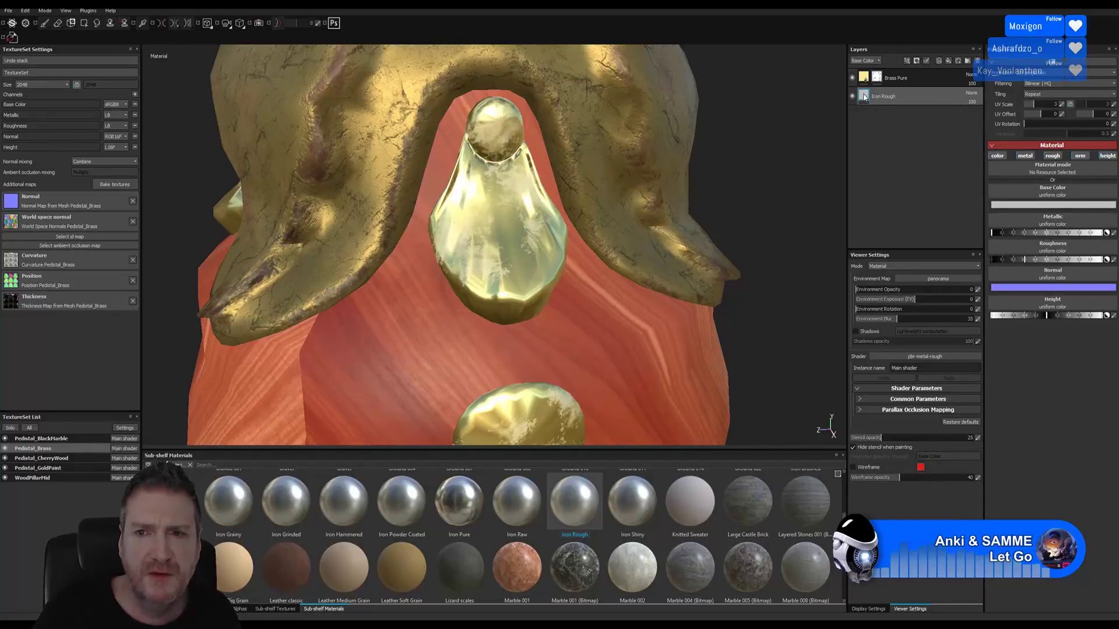
pyautogui.click(1041, 205)
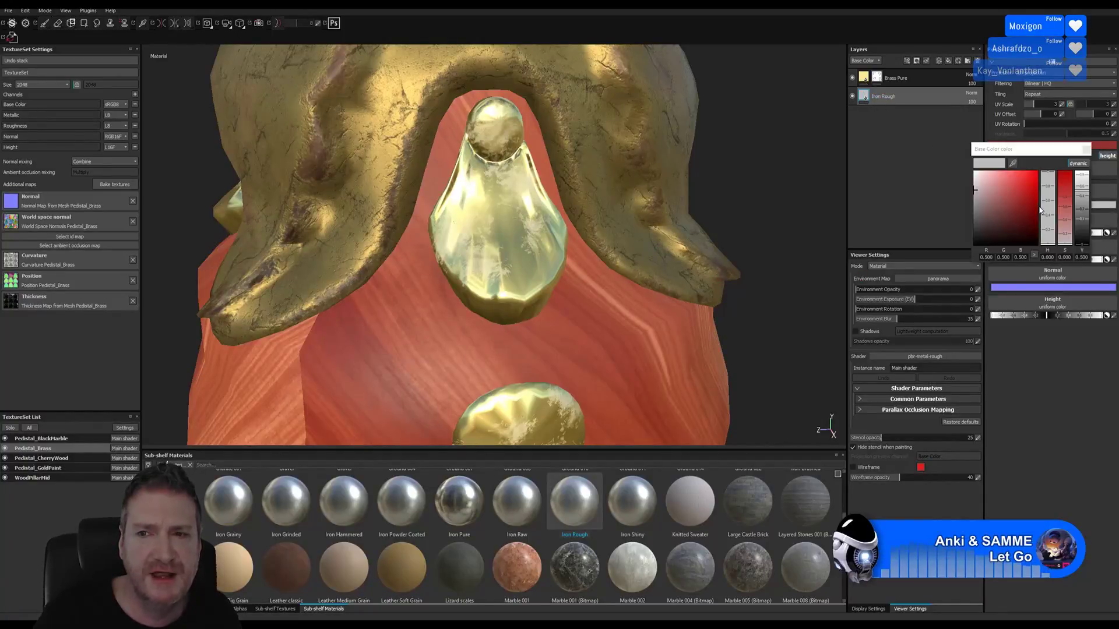
pyautogui.click(977, 226)
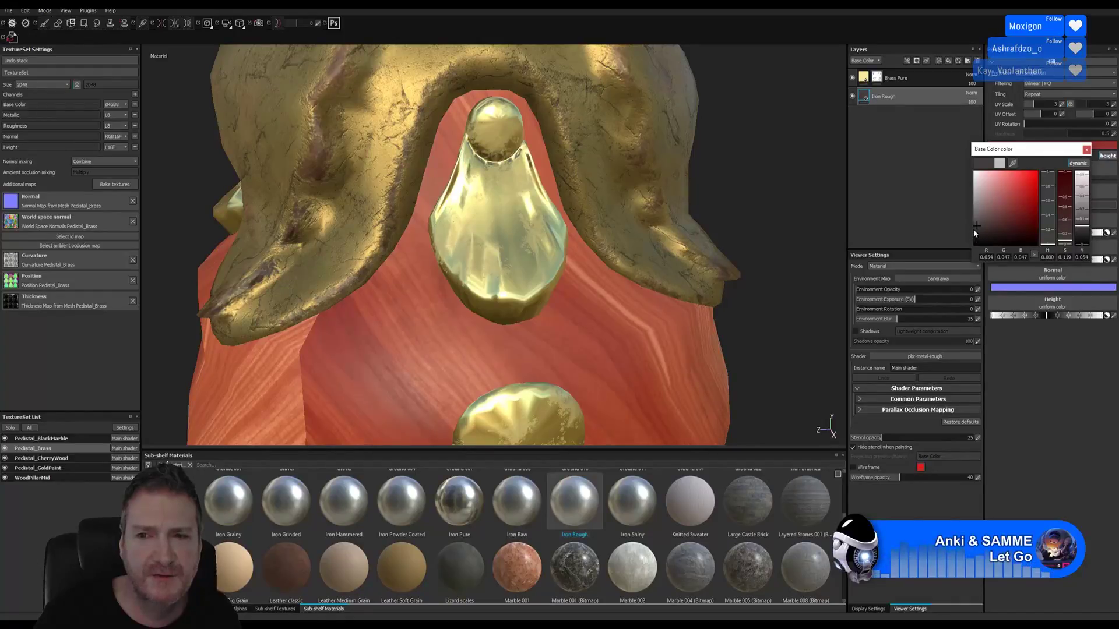
pyautogui.click(973, 229)
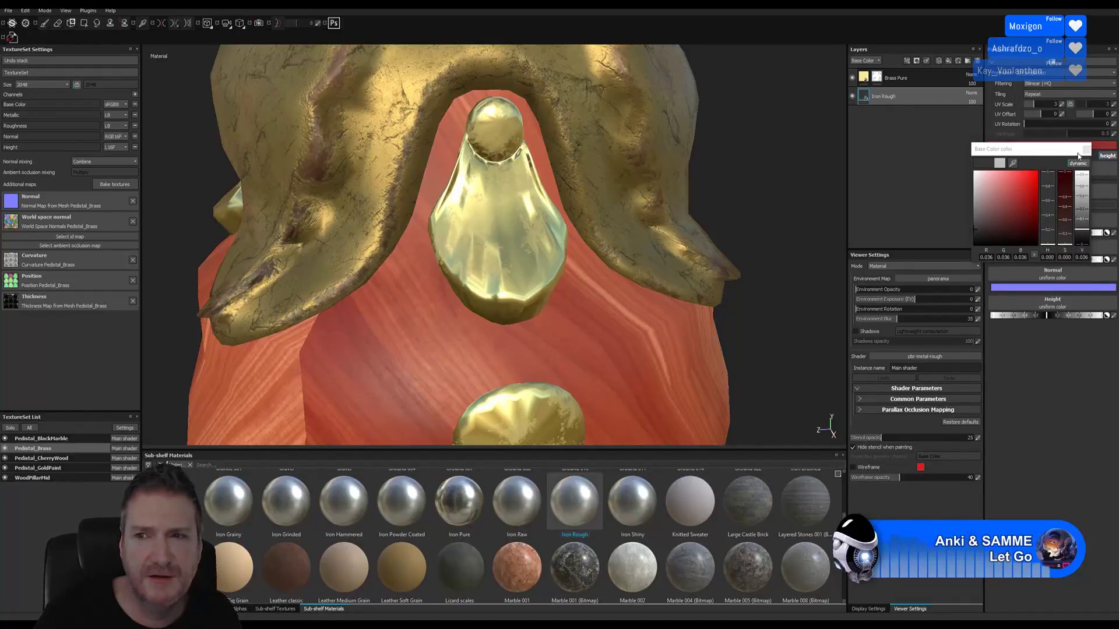
pyautogui.click(1086, 150)
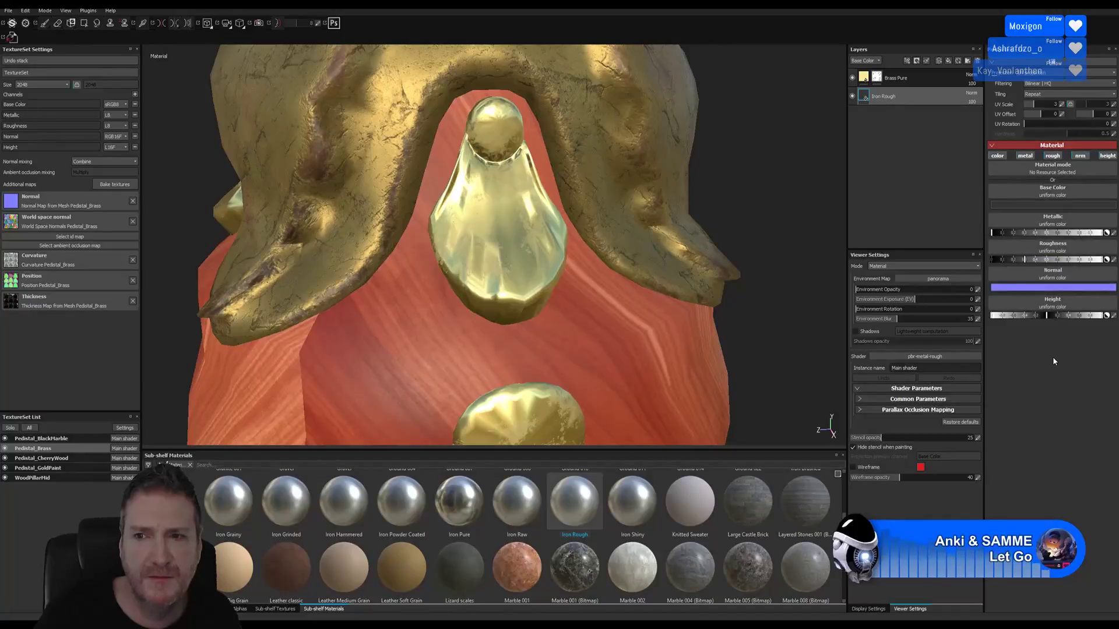
# Step: Examine the darkened wear on the pendants and studs around the base, and inspect the brass leaves around the black marble above
pyautogui.keyDown('alt'); pyautogui.moveTo(743, 182); pyautogui.dragTo(719, 185); pyautogui.keyUp('alt')
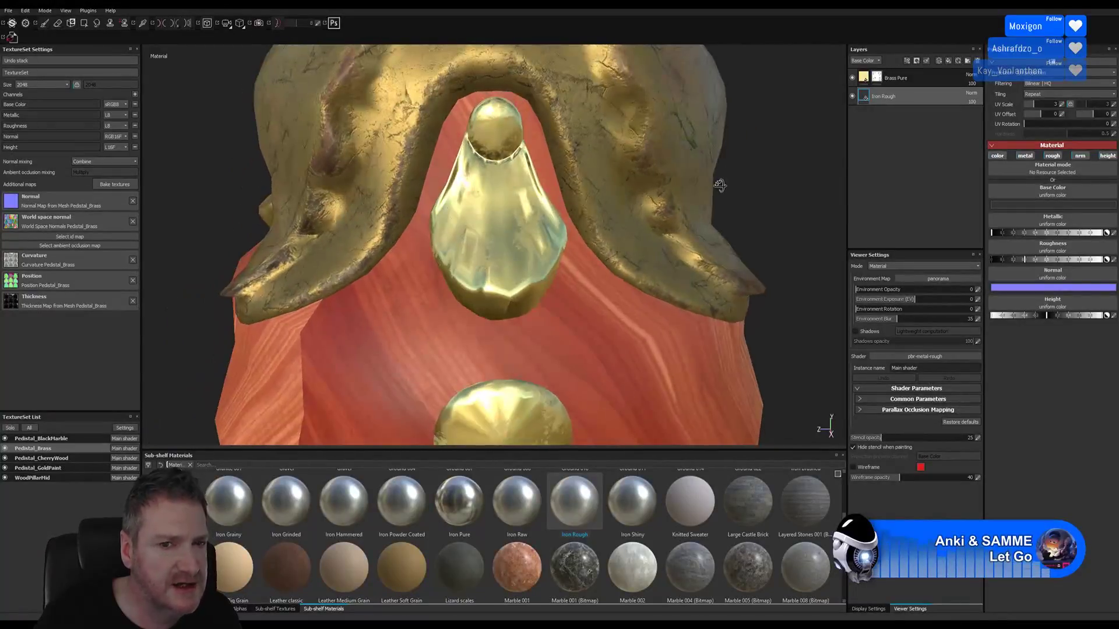
pyautogui.keyDown('alt'); pyautogui.moveTo(734, 190); pyautogui.dragTo(722, 119, button='middle'); pyautogui.keyUp('alt')
pyautogui.keyDown('alt'); pyautogui.moveTo(780, 267); pyautogui.dragTo(390, 259); pyautogui.keyUp('alt')
pyautogui.scroll(-3, 665, 270)
pyautogui.keyDown('alt'); pyautogui.moveTo(602, 270); pyautogui.dragTo(337, 270, button='right'); pyautogui.keyUp('alt')
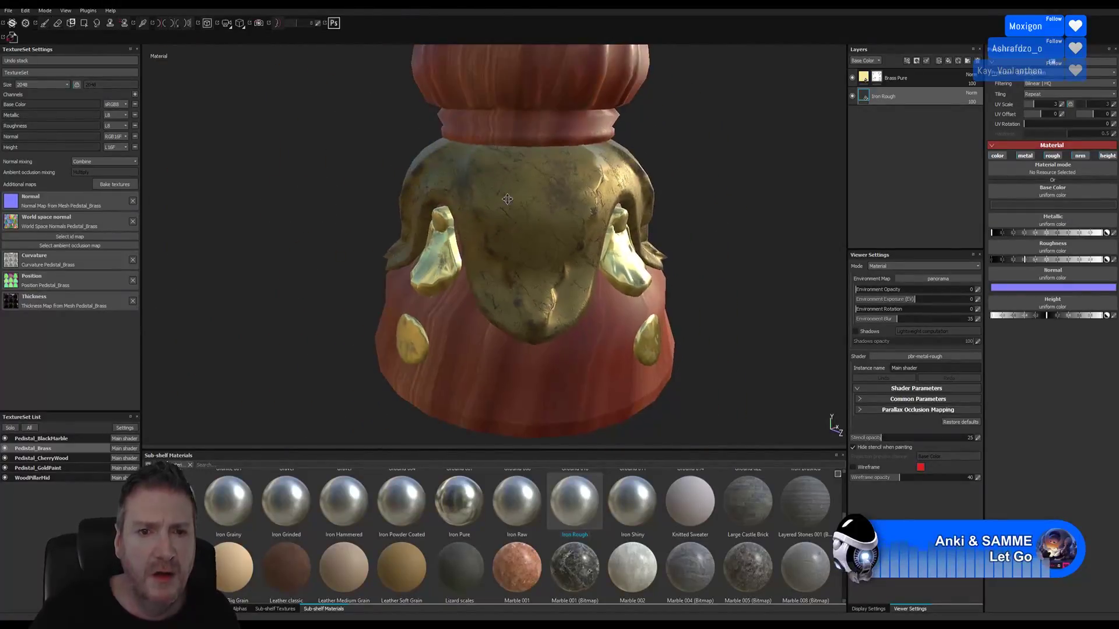
pyautogui.keyDown('alt'); pyautogui.moveTo(508, 199); pyautogui.dragTo(522, 245, button='middle'); pyautogui.keyUp('alt')
pyautogui.keyDown('alt'); pyautogui.moveTo(522, 245); pyautogui.dragTo(609, 244); pyautogui.keyUp('alt')
pyautogui.keyDown('alt'); pyautogui.moveTo(609, 245); pyautogui.dragTo(820, 208, button='right'); pyautogui.keyUp('alt')
pyautogui.keyDown('alt'); pyautogui.moveTo(604, 260); pyautogui.dragTo(757, 237); pyautogui.keyUp('alt')
pyautogui.keyDown('alt'); pyautogui.moveTo(508, 250); pyautogui.dragTo(534, 248, button='middle'); pyautogui.keyUp('alt')
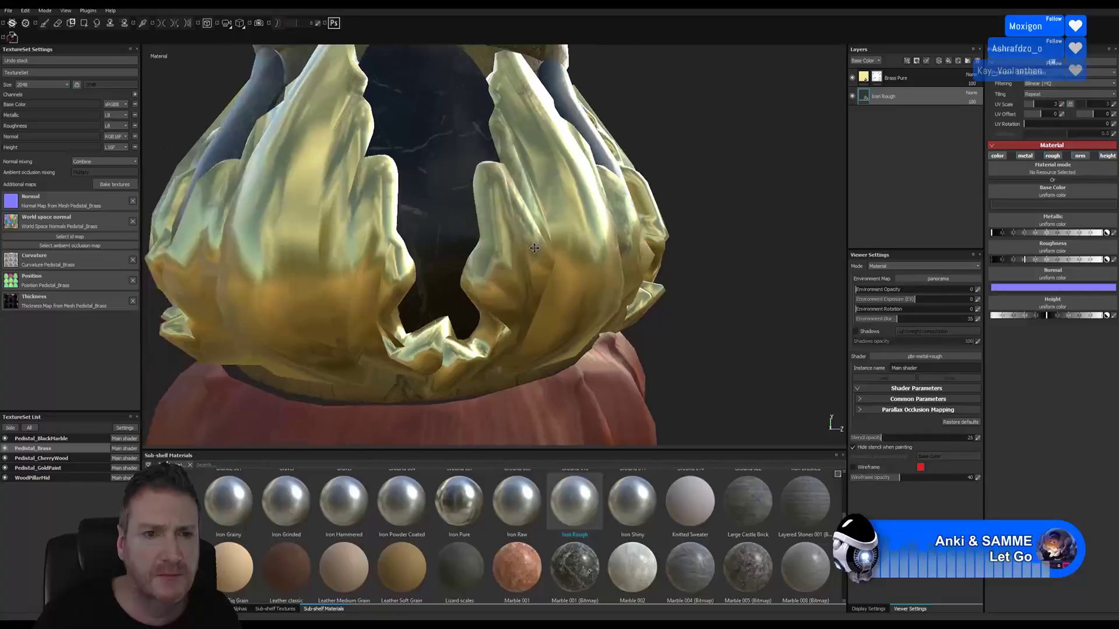
pyautogui.keyDown('alt'); pyautogui.moveTo(533, 249); pyautogui.dragTo(630, 214); pyautogui.keyUp('alt')
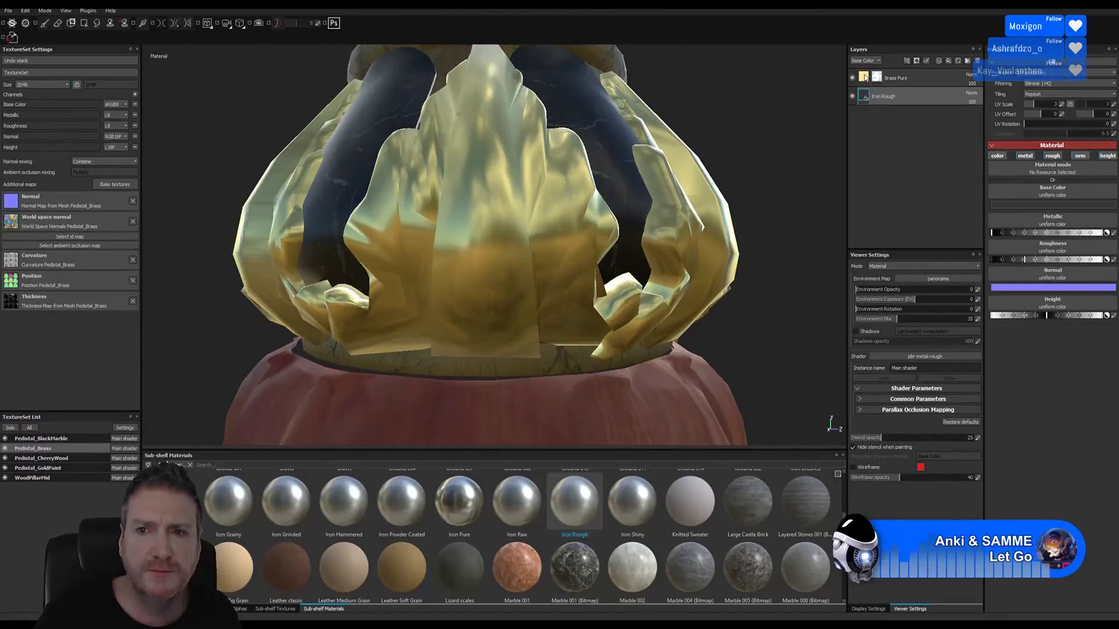
# Step: Compare the Brass Pure and Iron Rough layer settings, and activate the Brass Pure mask for painting
pyautogui.click(935, 181)
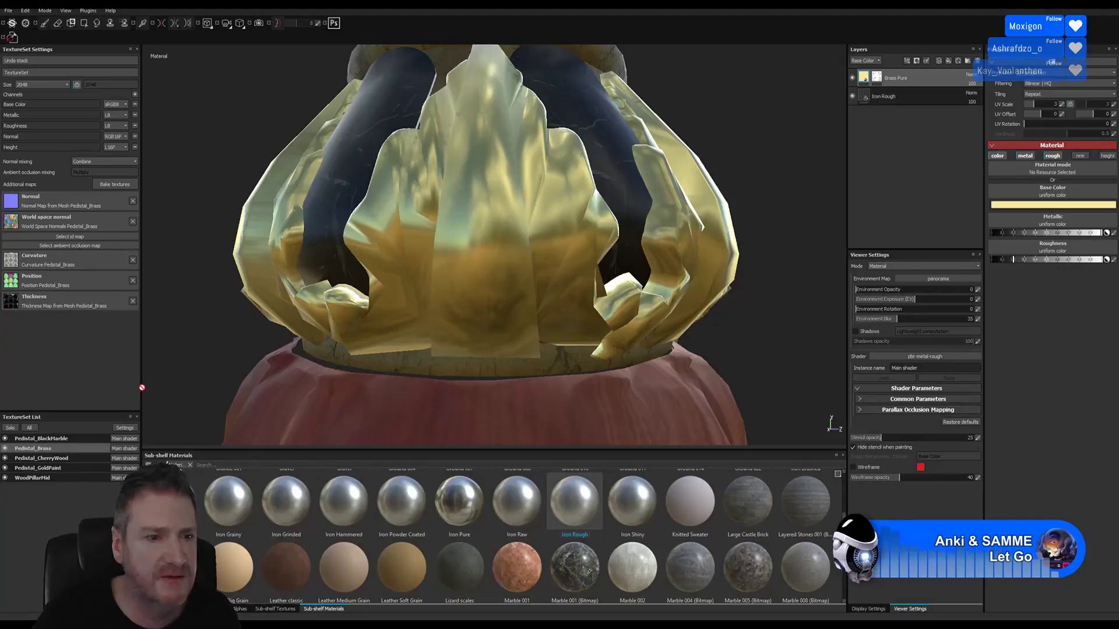
pyautogui.click(864, 97)
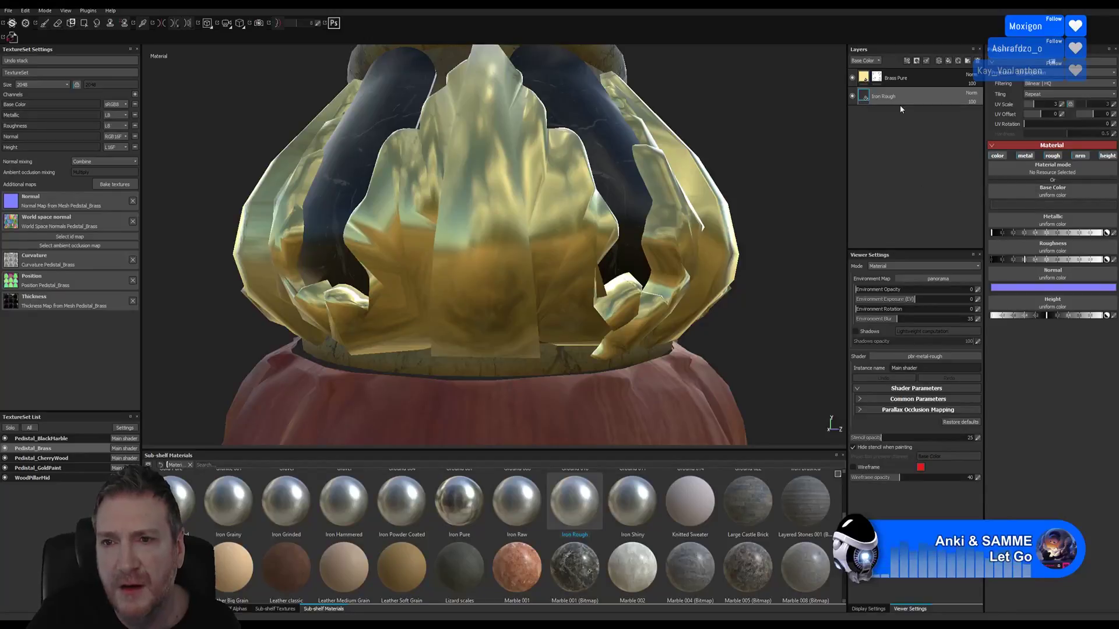
pyautogui.click(869, 81)
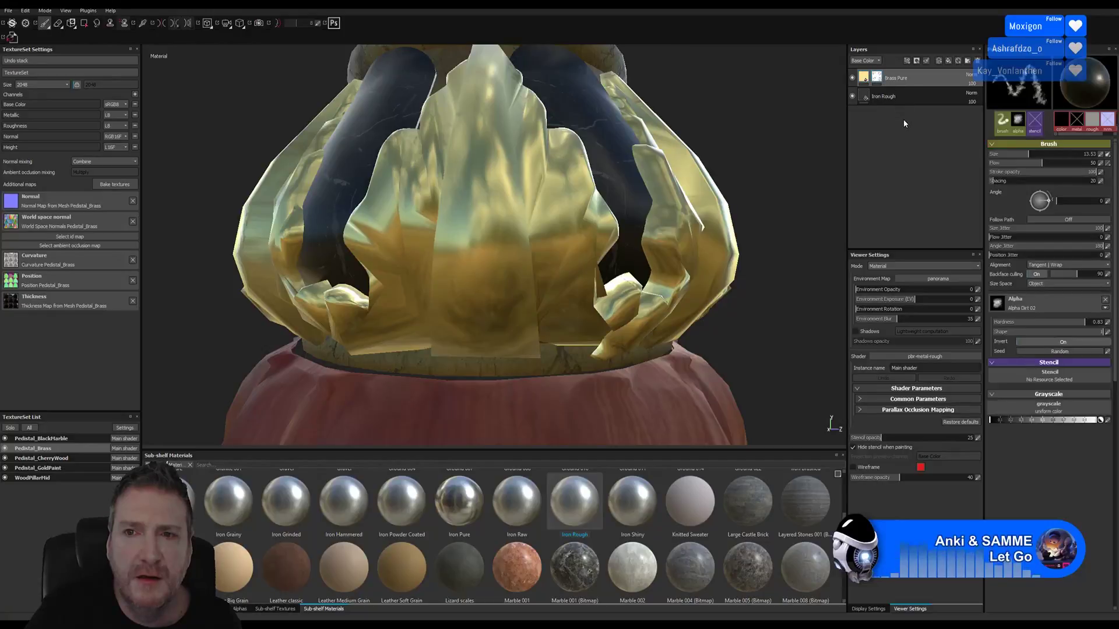
# Step: Undo the last wear stroke and dab finer wear onto the edge of a lower brass leaf with a smaller brush
pyautogui.hotkey('ctrl', 'z')
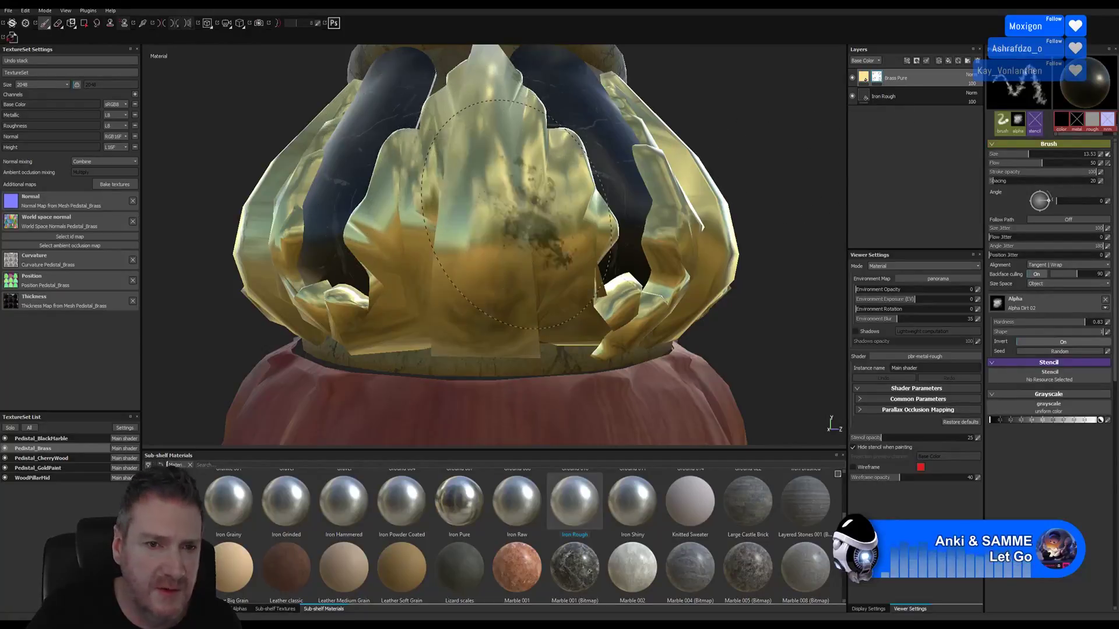
pyautogui.moveTo(739, 137)
pyautogui.keyDown('alt'); pyautogui.mouseDown(button='right')
pyautogui.moveTo(541, 165)
pyautogui.moveTo(362, 169)
pyautogui.mouseUp(button='right'); pyautogui.keyUp('alt')
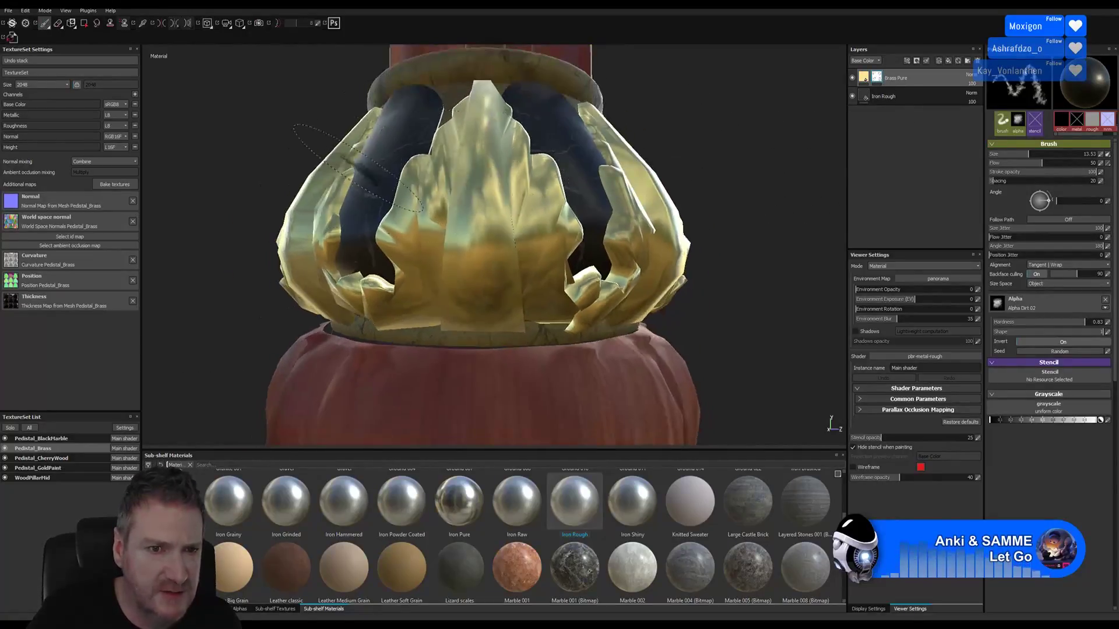
pyautogui.keyDown('alt'); pyautogui.moveTo(285, 171); pyautogui.dragTo(350, 190); pyautogui.keyUp('alt')
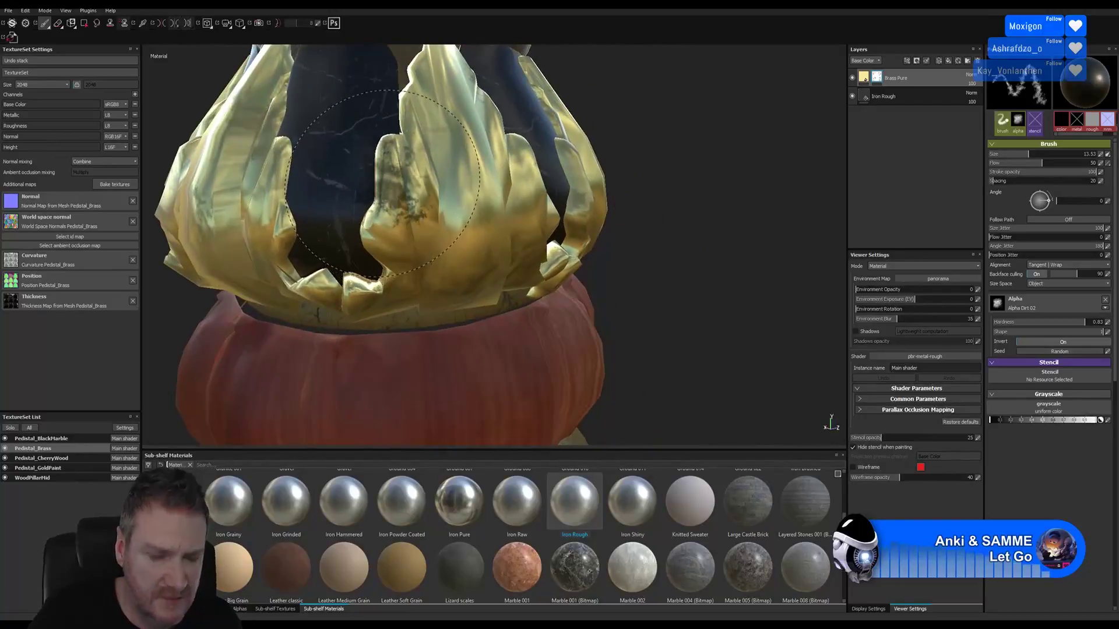
pyautogui.press('[')
pyautogui.press('[')
pyautogui.press('[')
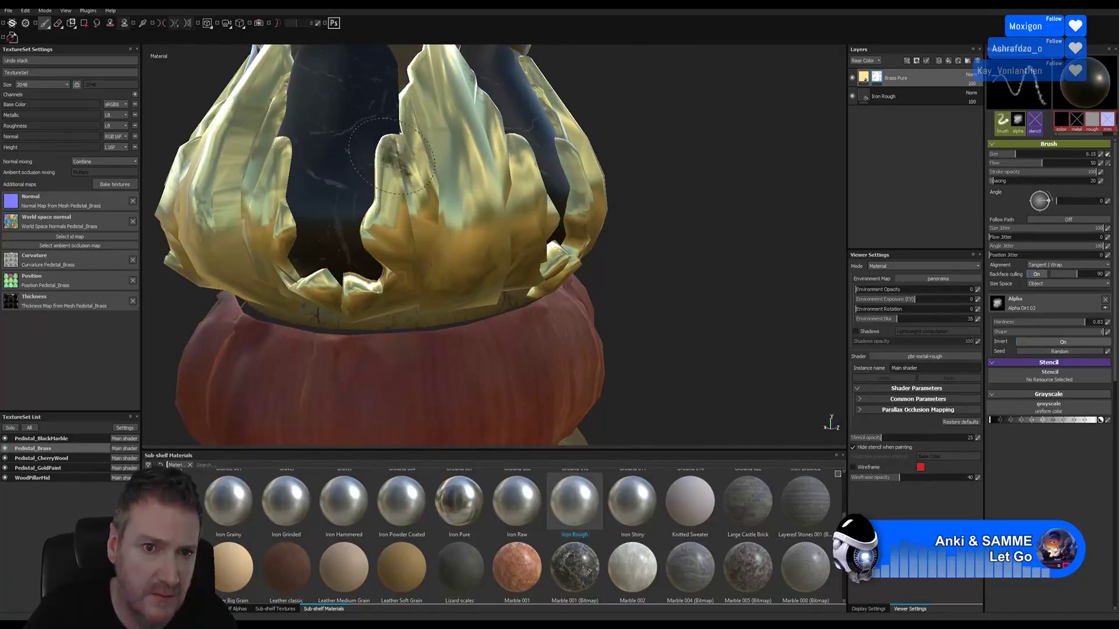
pyautogui.click(477, 161)
# Step: Enlarge the brush and dab dark wear over the middle and lower part of the same brass leaf
pyautogui.press(']')
pyautogui.press(']')
pyautogui.press(']')
pyautogui.press(']')
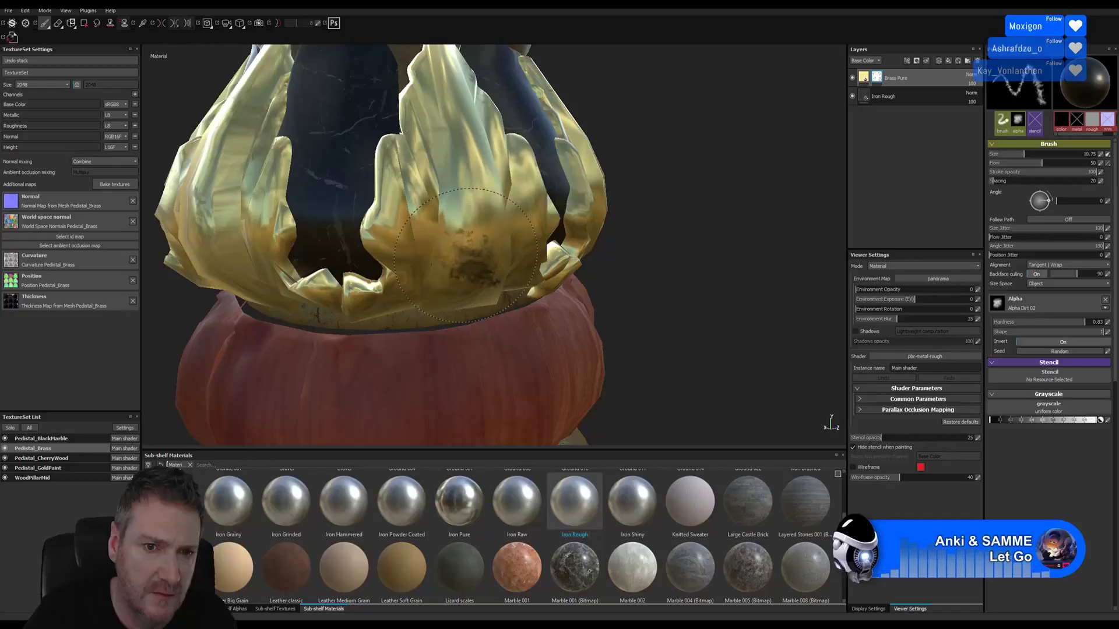
pyautogui.click(470, 212)
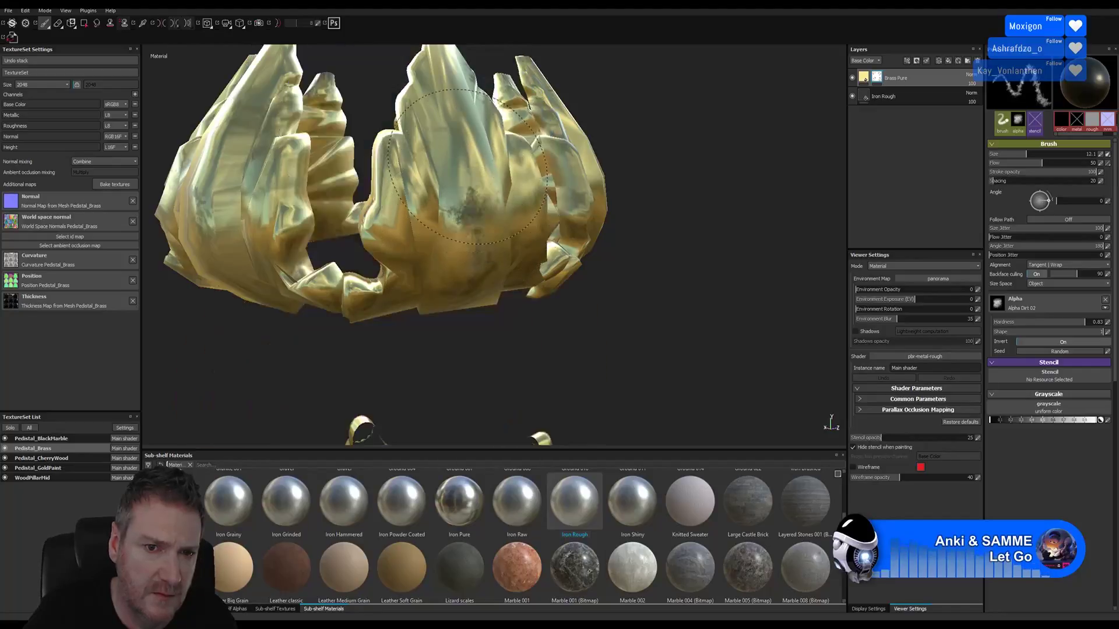
pyautogui.click(469, 249)
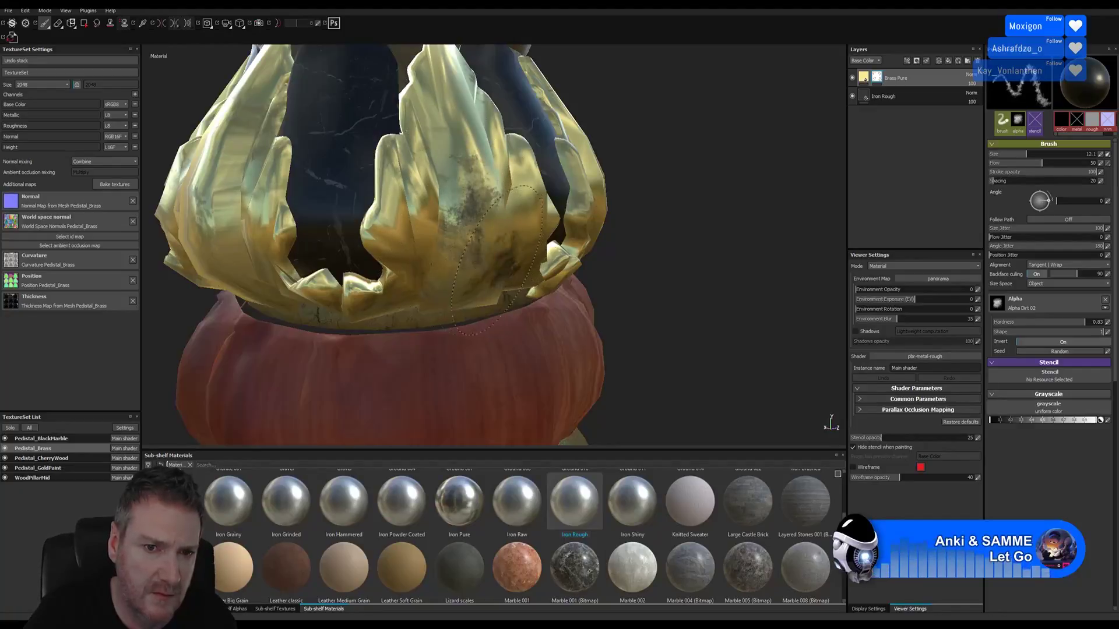
# Step: Paint wear onto the tip of the brass leaf and over the body of the neighbouring leaf
pyautogui.moveTo(662, 262)
pyautogui.keyDown('alt'); pyautogui.mouseDown()
pyautogui.moveTo(550, 256)
pyautogui.moveTo(563, 249)
pyautogui.mouseUp(); pyautogui.keyUp('alt')
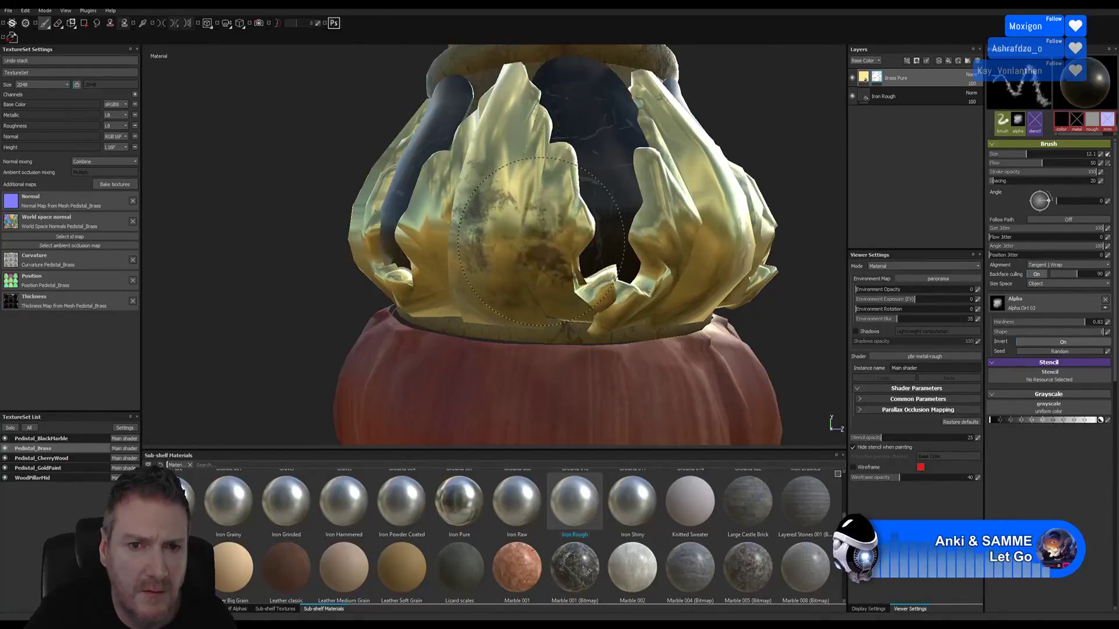
pyautogui.moveTo(502, 106); pyautogui.dragTo(516, 84)
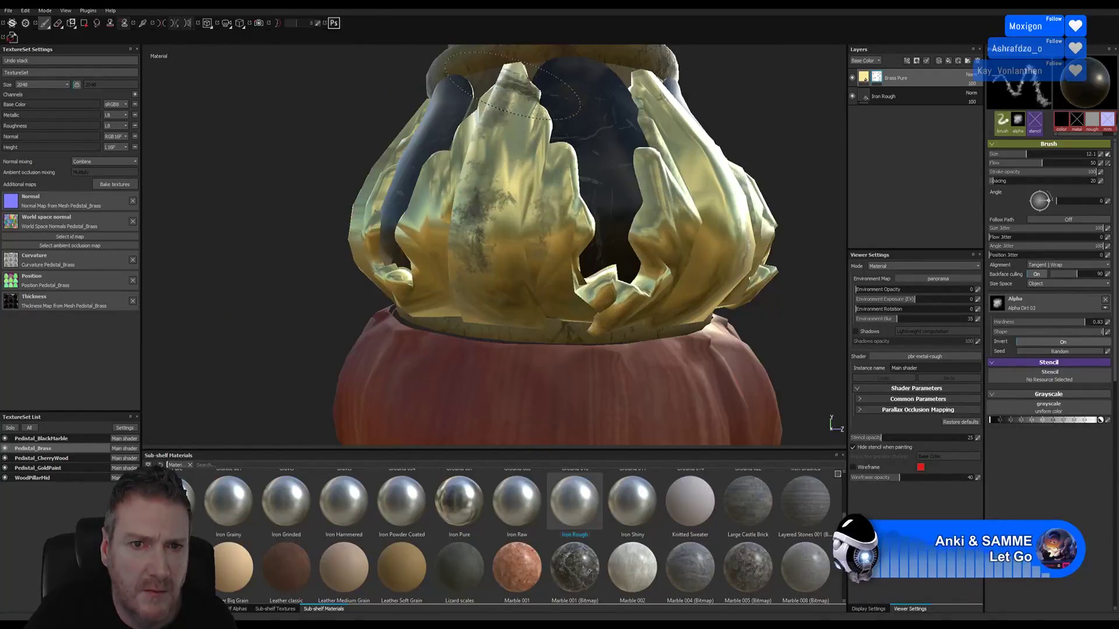
pyautogui.keyDown('alt'); pyautogui.moveTo(799, 135); pyautogui.dragTo(747, 143); pyautogui.keyUp('alt')
pyautogui.keyDown('alt'); pyautogui.moveTo(748, 143); pyautogui.dragTo(541, 192, button='middle'); pyautogui.keyUp('alt')
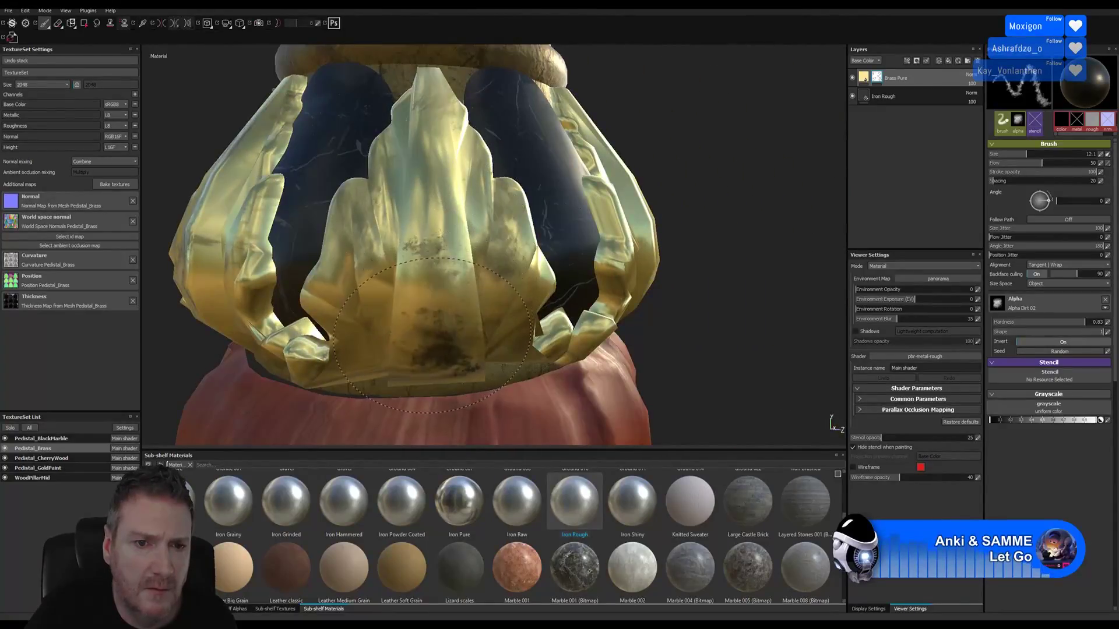
pyautogui.moveTo(449, 323); pyautogui.dragTo(420, 190)
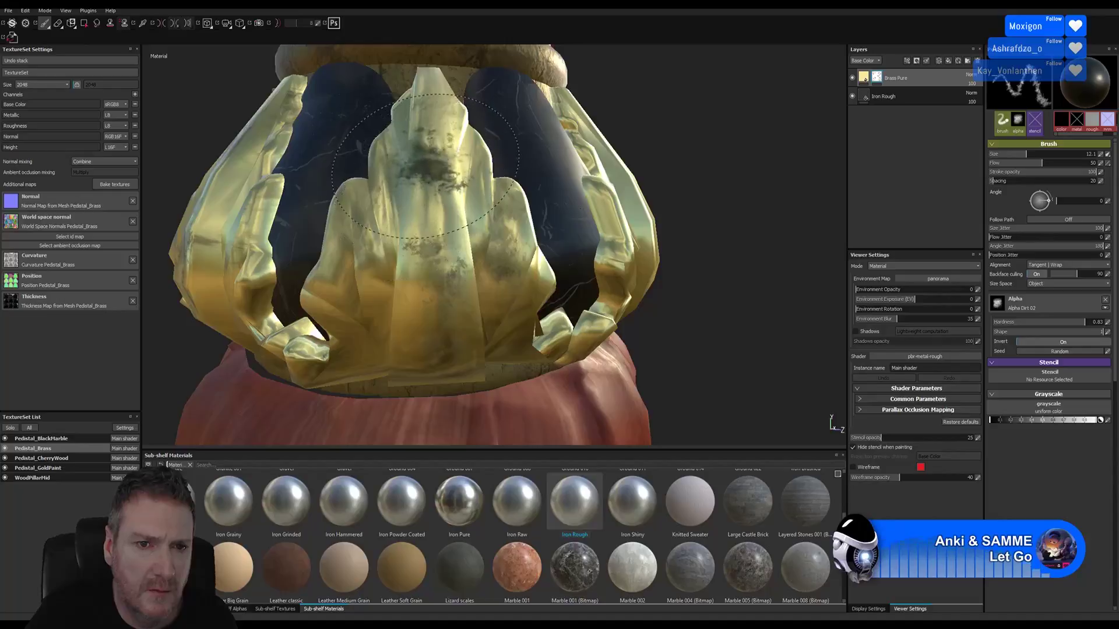
pyautogui.click(364, 263)
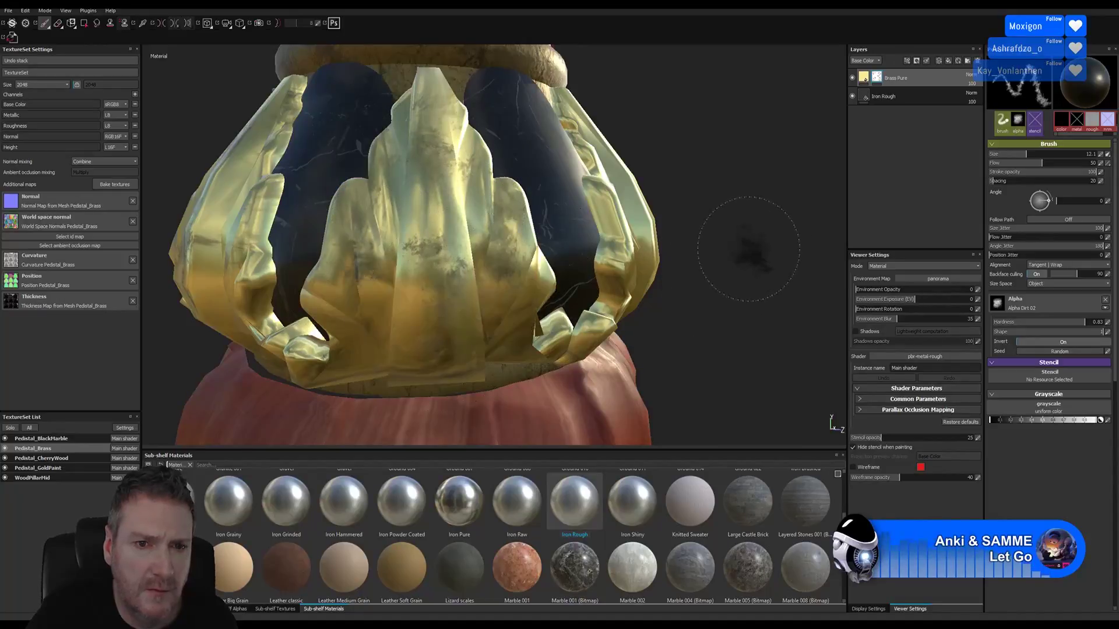
# Step: Dab dirt patches onto the side lobe and lower body of the next brass leaf around the black marble
pyautogui.keyDown('alt'); pyautogui.moveTo(752, 255); pyautogui.dragTo(676, 257); pyautogui.keyUp('alt')
pyautogui.scroll(2, 676, 257)
pyautogui.keyDown('alt'); pyautogui.moveTo(595, 260); pyautogui.dragTo(543, 209); pyautogui.keyUp('alt')
pyautogui.scroll(-2, 525, 233)
pyautogui.keyDown('alt'); pyautogui.moveTo(543, 208); pyautogui.dragTo(644, 242, button='middle'); pyautogui.keyUp('alt')
pyautogui.keyDown('alt'); pyautogui.moveTo(650, 241); pyautogui.dragTo(594, 250); pyautogui.keyUp('alt')
pyautogui.scroll(1, 606, 251)
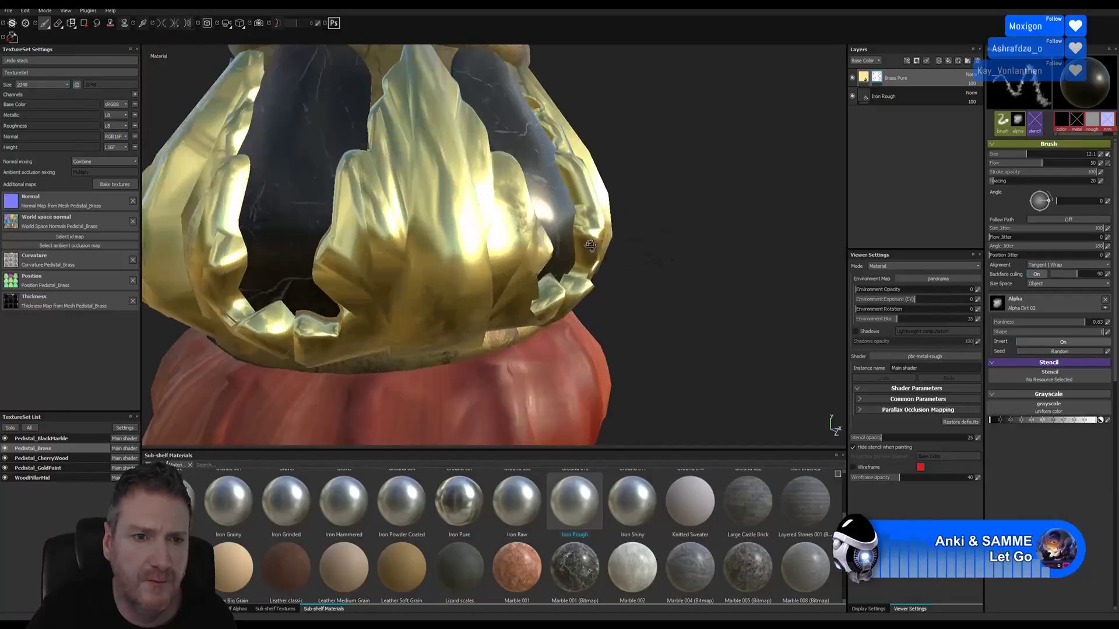
pyautogui.keyDown('alt'); pyautogui.moveTo(654, 260); pyautogui.dragTo(583, 265, button='middle'); pyautogui.keyUp('alt')
pyautogui.scroll(-1, 583, 265)
pyautogui.moveTo(670, 241)
pyautogui.keyDown('alt'); pyautogui.mouseDown()
pyautogui.moveTo(749, 252)
pyautogui.moveTo(686, 250)
pyautogui.mouseUp(); pyautogui.keyUp('alt')
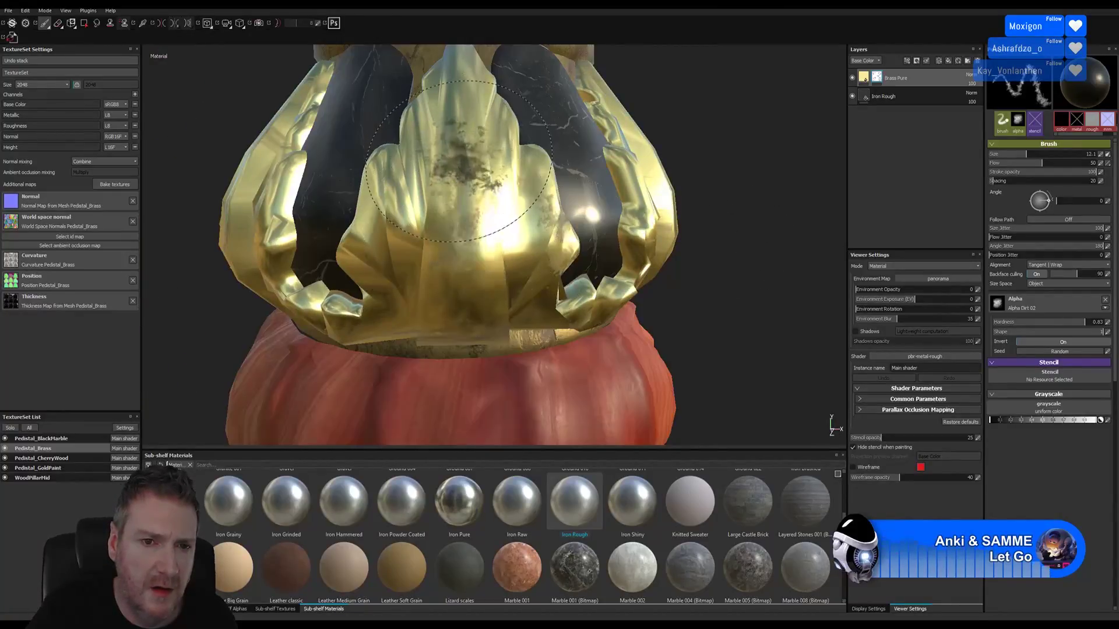
pyautogui.click(400, 200)
pyautogui.click(408, 309)
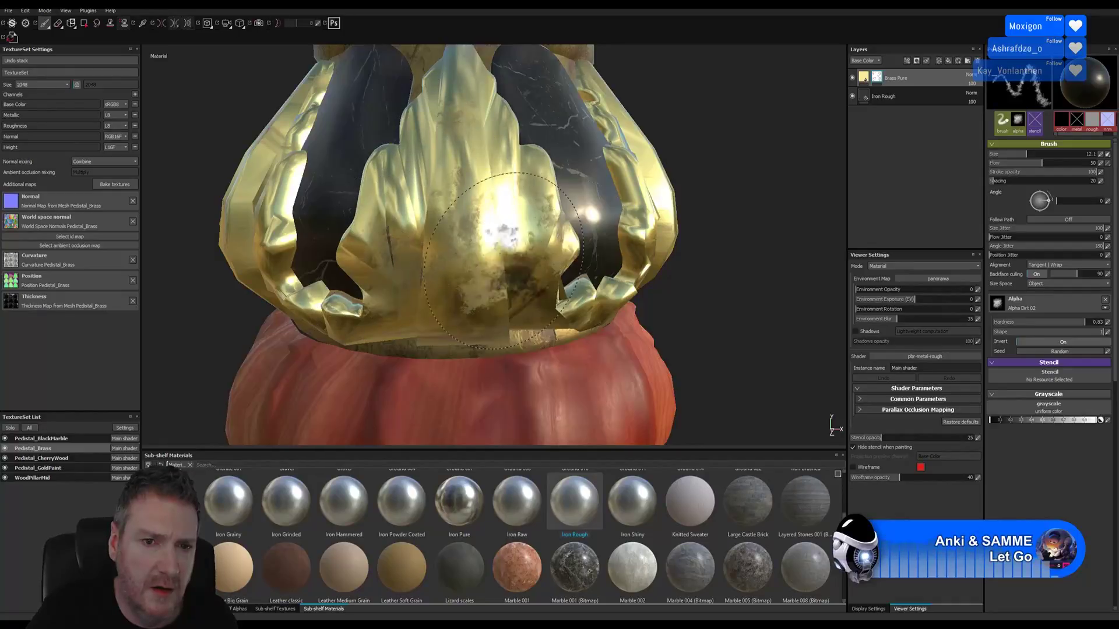
# Step: Examine the painted wear around the lower brass leaves and the gold ring at the foot of the fluted shaft
pyautogui.keyDown('alt'); pyautogui.moveTo(693, 243); pyautogui.dragTo(637, 227); pyautogui.keyUp('alt')
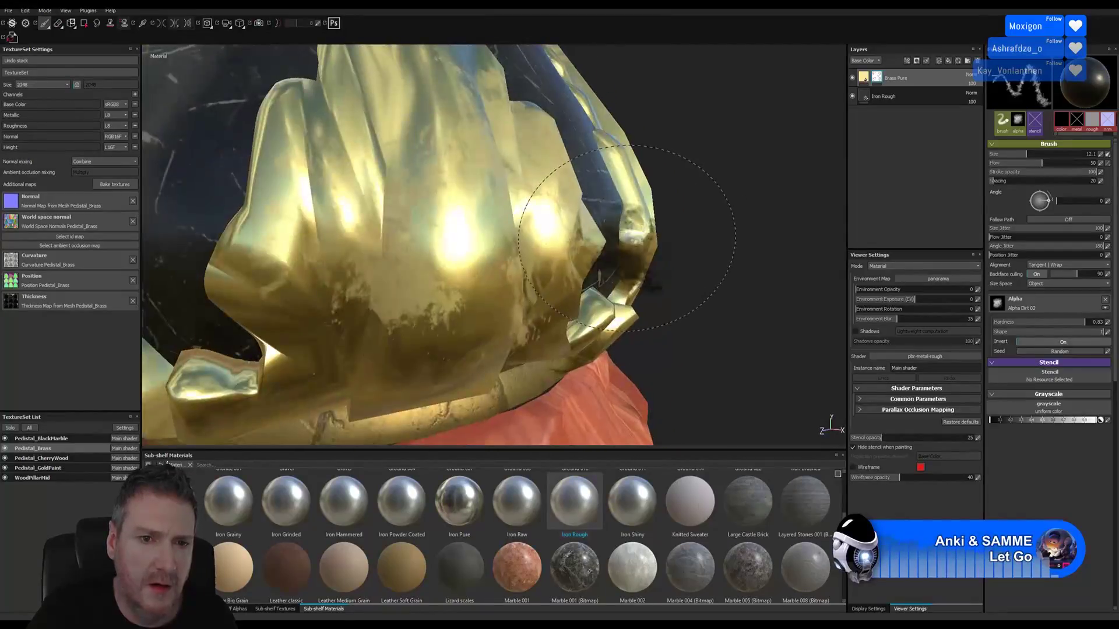
pyautogui.keyDown('alt'); pyautogui.moveTo(637, 227); pyautogui.dragTo(41, 296, button='right'); pyautogui.keyUp('alt')
pyautogui.keyDown('alt'); pyautogui.moveTo(396, 284); pyautogui.dragTo(303, 290, button='right'); pyautogui.keyUp('alt')
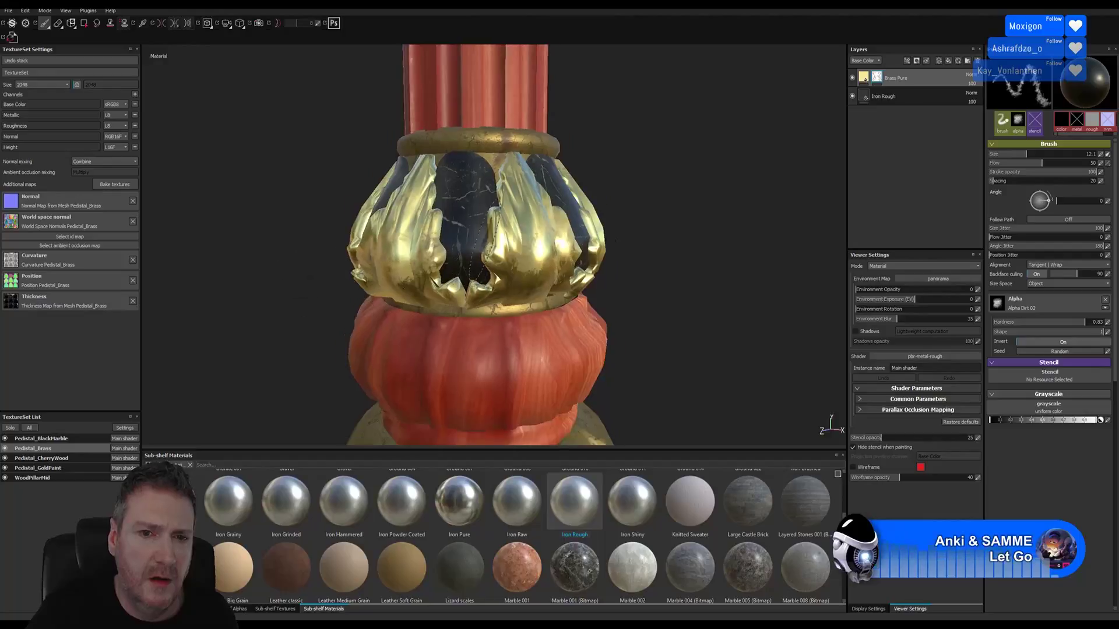
pyautogui.keyDown('alt'); pyautogui.moveTo(474, 252); pyautogui.dragTo(505, 388, button='middle'); pyautogui.keyUp('alt')
pyautogui.keyDown('alt'); pyautogui.moveTo(624, 277); pyautogui.dragTo(609, 310, button='middle'); pyautogui.keyUp('alt')
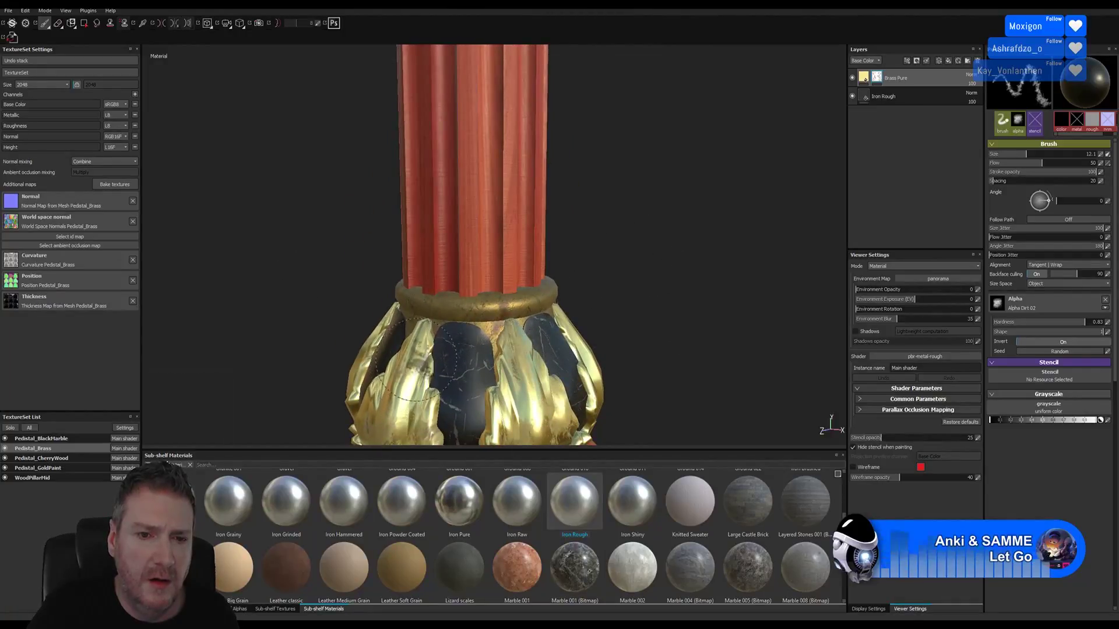
pyautogui.keyDown('alt'); pyautogui.moveTo(661, 295); pyautogui.dragTo(475, 287); pyautogui.keyUp('alt')
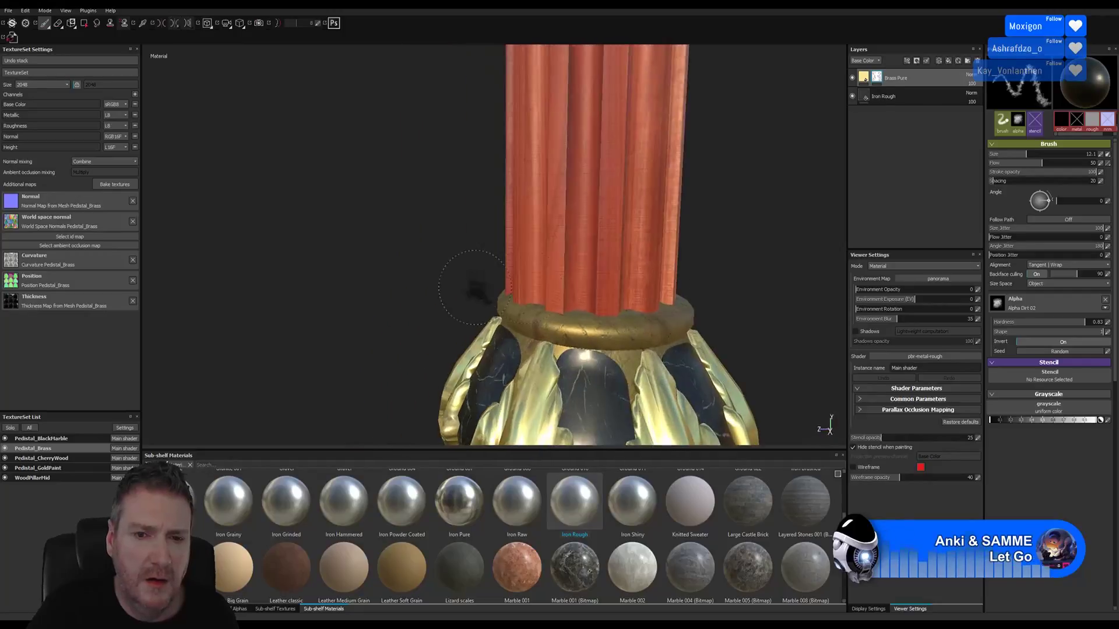
pyautogui.keyDown('alt'); pyautogui.moveTo(626, 276); pyautogui.dragTo(402, 226); pyautogui.keyUp('alt')
pyautogui.keyDown('alt'); pyautogui.moveTo(569, 240); pyautogui.dragTo(420, 236); pyautogui.keyUp('alt')
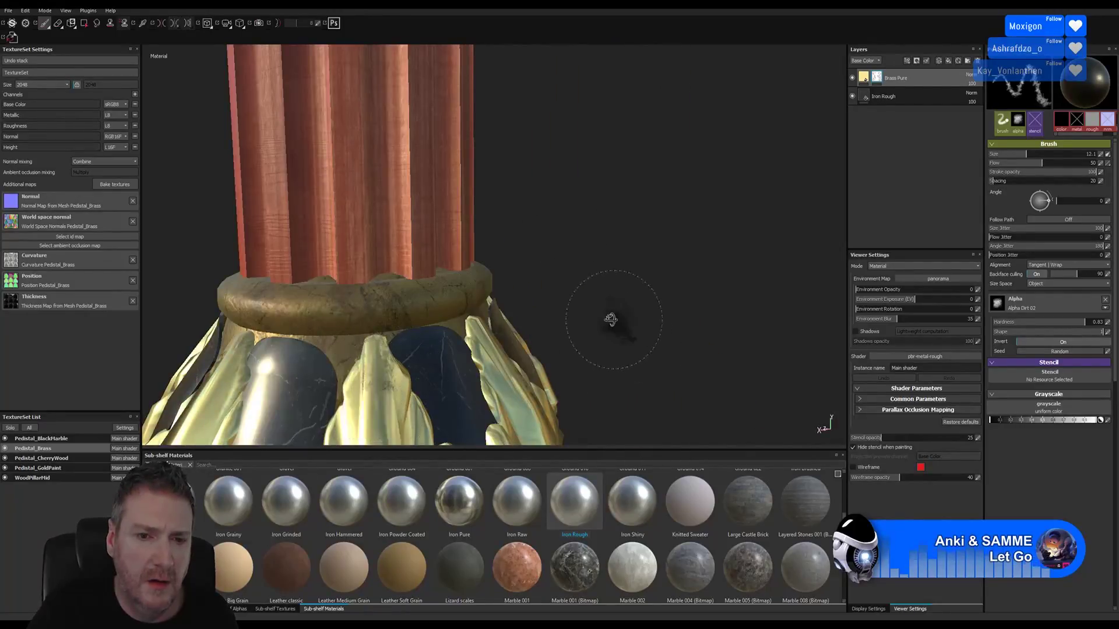
pyautogui.keyDown('alt'); pyautogui.moveTo(606, 319); pyautogui.dragTo(245, 332); pyautogui.keyUp('alt')
pyautogui.keyDown('alt'); pyautogui.moveTo(244, 332); pyautogui.dragTo(438, 250, button='middle'); pyautogui.keyUp('alt')
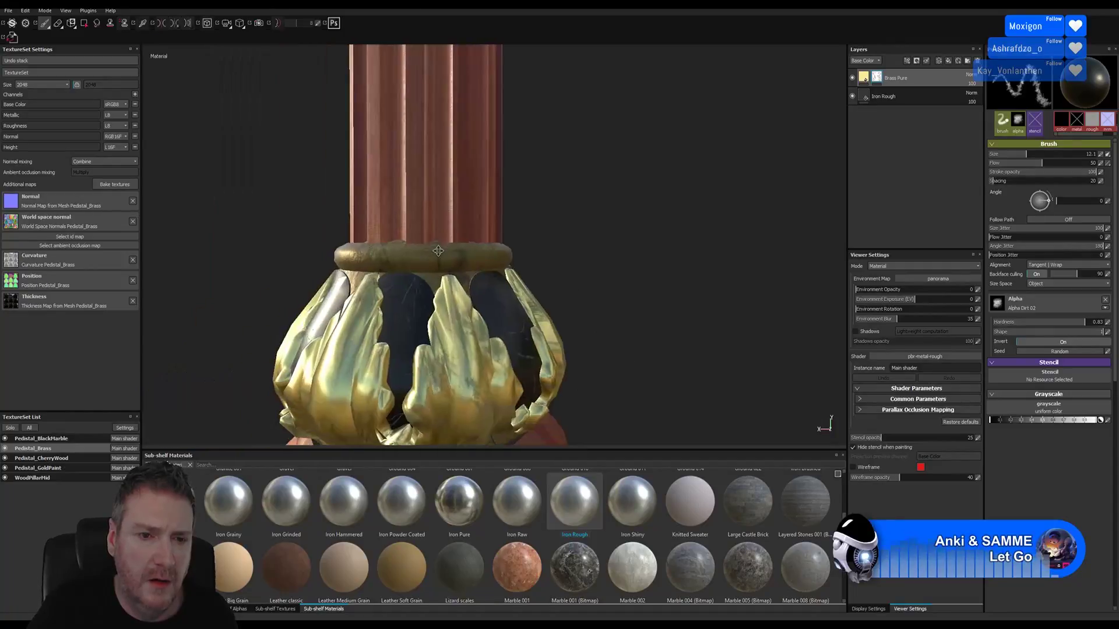
# Step: Inspect the fluted shaft and the upper brass leaves and gold rings beneath the pedestal's round top
pyautogui.keyDown('alt'); pyautogui.moveTo(603, 217); pyautogui.dragTo(644, 382, button='middle'); pyautogui.keyUp('alt')
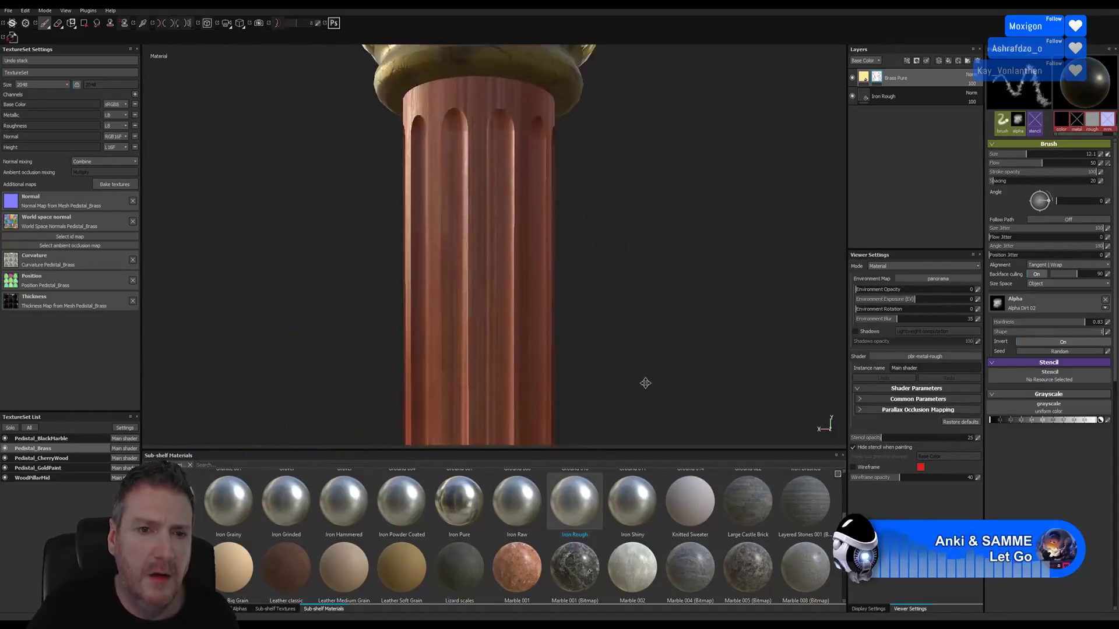
pyautogui.keyDown('alt'); pyautogui.moveTo(661, 289); pyautogui.dragTo(662, 425, button='middle'); pyautogui.keyUp('alt')
pyautogui.keyDown('alt'); pyautogui.moveTo(626, 244); pyautogui.dragTo(625, 290, button='middle'); pyautogui.keyUp('alt')
pyautogui.keyDown('alt'); pyautogui.moveTo(625, 291); pyautogui.dragTo(288, 318); pyautogui.keyUp('alt')
pyautogui.keyDown('alt'); pyautogui.moveTo(328, 175); pyautogui.dragTo(441, 173, button='middle'); pyautogui.keyUp('alt')
pyautogui.keyDown('alt'); pyautogui.moveTo(534, 379); pyautogui.dragTo(567, 250, button='middle'); pyautogui.keyUp('alt')
pyautogui.keyDown('alt'); pyautogui.moveTo(606, 156); pyautogui.dragTo(626, 373, button='middle'); pyautogui.keyUp('alt')
pyautogui.keyDown('alt'); pyautogui.moveTo(619, 199); pyautogui.dragTo(629, 354, button='middle'); pyautogui.keyUp('alt')
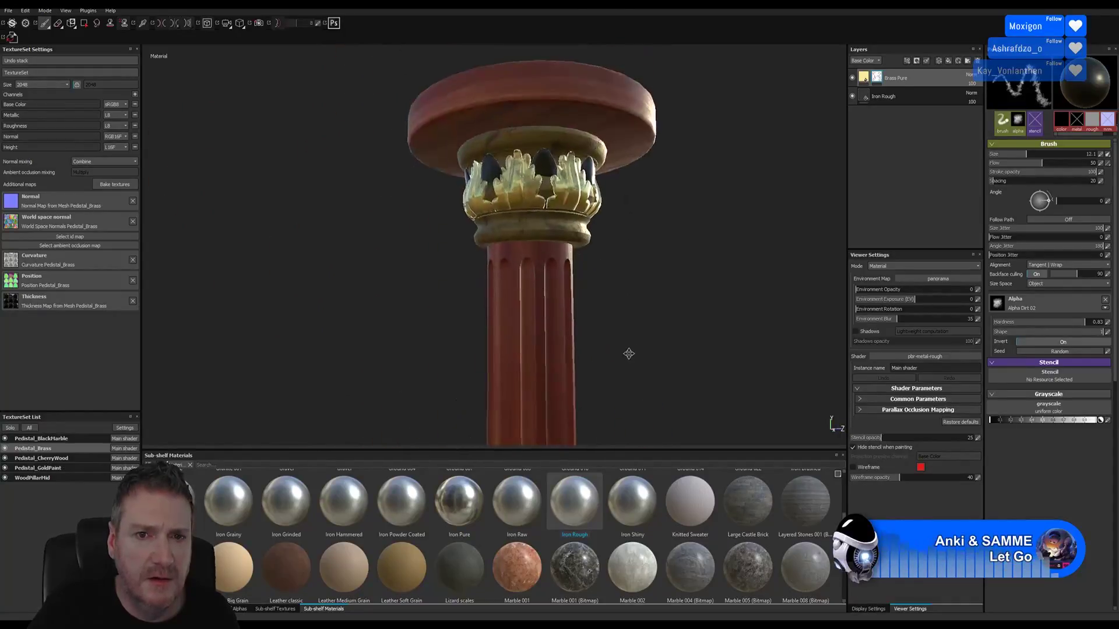
pyautogui.keyDown('alt'); pyautogui.moveTo(630, 354); pyautogui.dragTo(862, 223, button='right'); pyautogui.keyUp('alt')
pyautogui.moveTo(710, 241)
pyautogui.keyDown('alt'); pyautogui.mouseDown()
pyautogui.moveTo(515, 239)
pyautogui.moveTo(752, 244)
pyautogui.moveTo(545, 188)
pyautogui.mouseUp(); pyautogui.keyUp('alt')
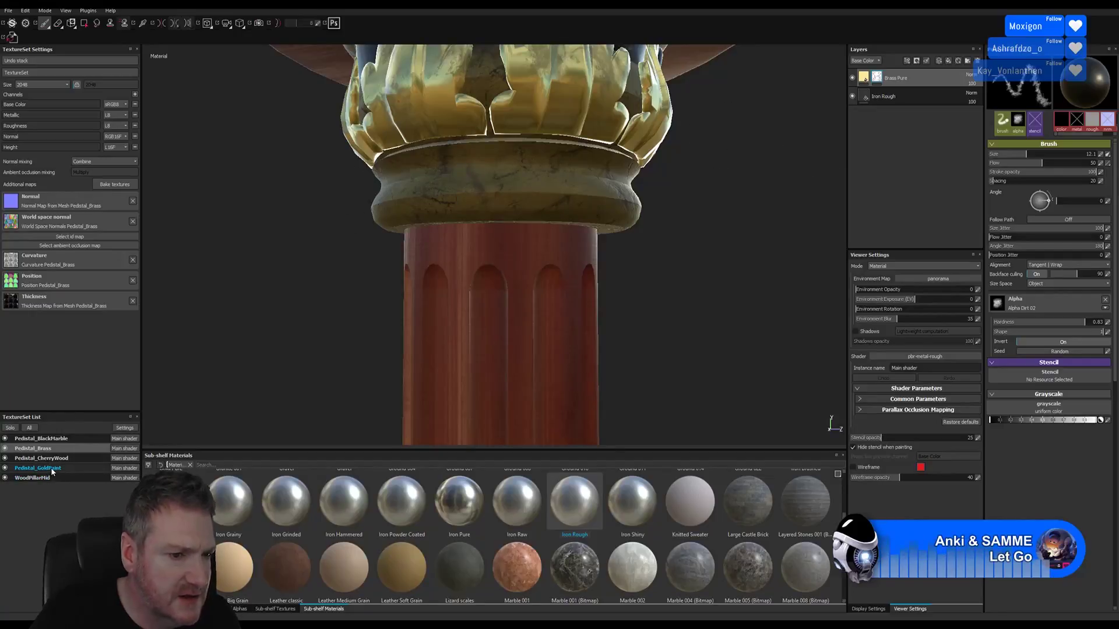
# Step: Switch to the Pedistal_GoldPaint texture set and ready the Metallic Paint mask for painting with a brush size of 5.2
pyautogui.keyDown('ctrl'); pyautogui.keyDown('alt'); pyautogui.rightClick(497, 197); pyautogui.keyUp('alt'); pyautogui.keyUp('ctrl')
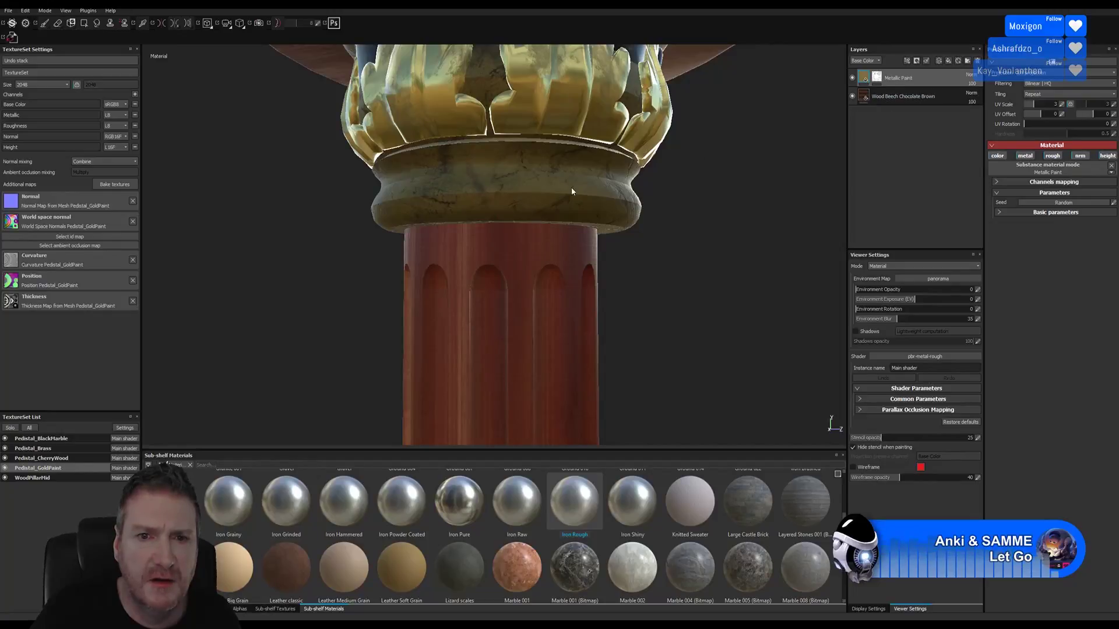
pyautogui.press('1')
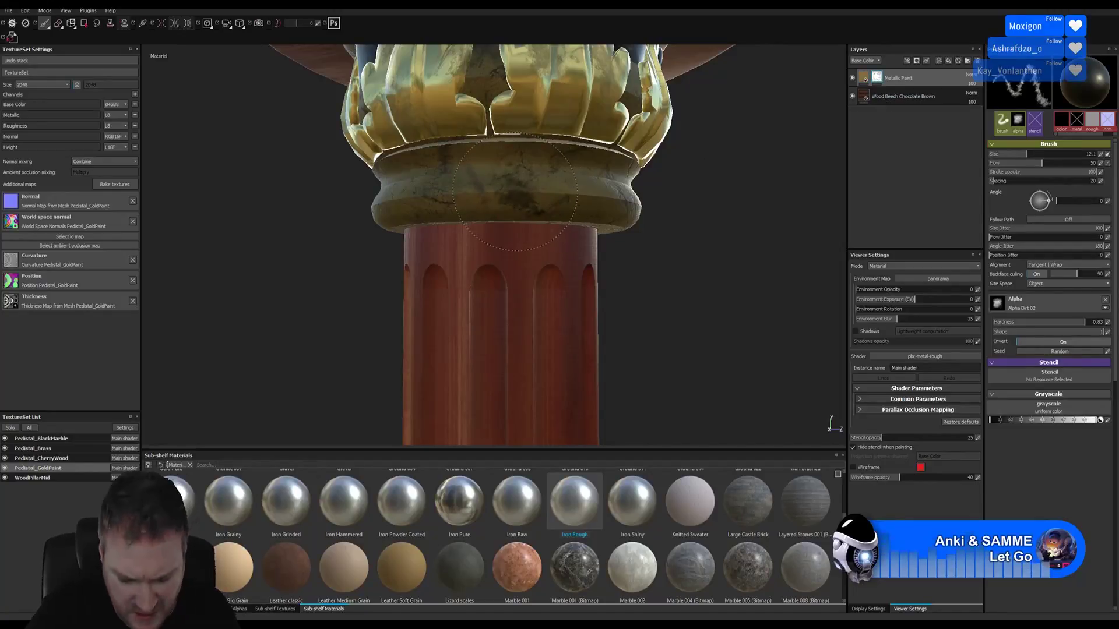
pyautogui.press('[')
pyautogui.press('[')
pyautogui.press('[')
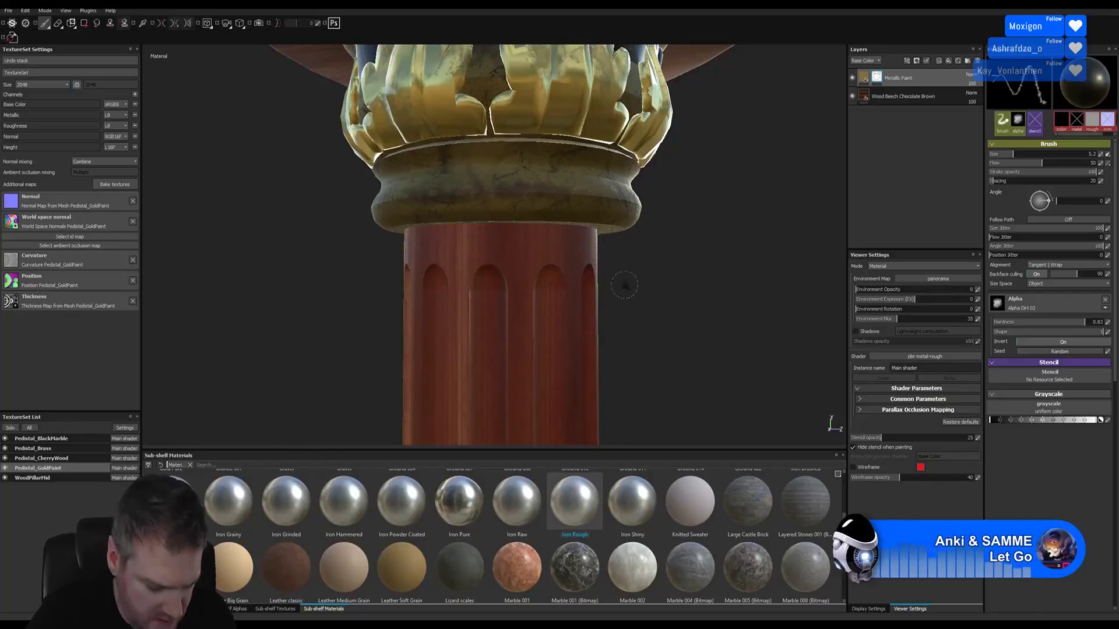
# Step: Paint chipped wear along the groove of the gold ring just above the fluted shaft
pyautogui.keyDown('alt'); pyautogui.moveTo(287, 258); pyautogui.dragTo(636, 261); pyautogui.keyUp('alt')
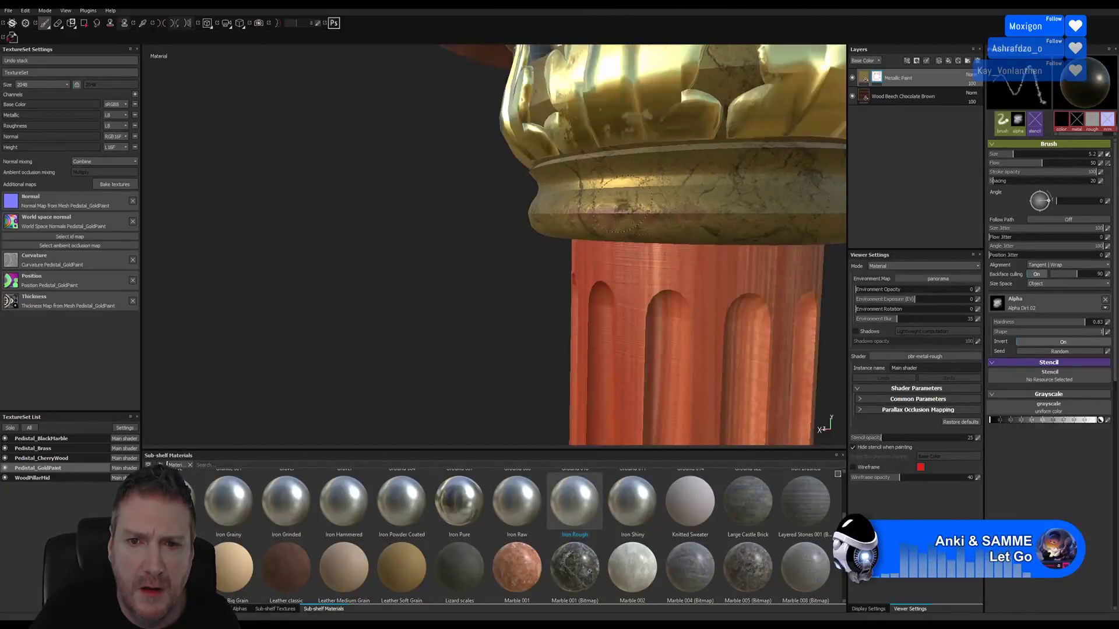
pyautogui.keyDown('alt'); pyautogui.moveTo(517, 222); pyautogui.dragTo(583, 213); pyautogui.keyUp('alt')
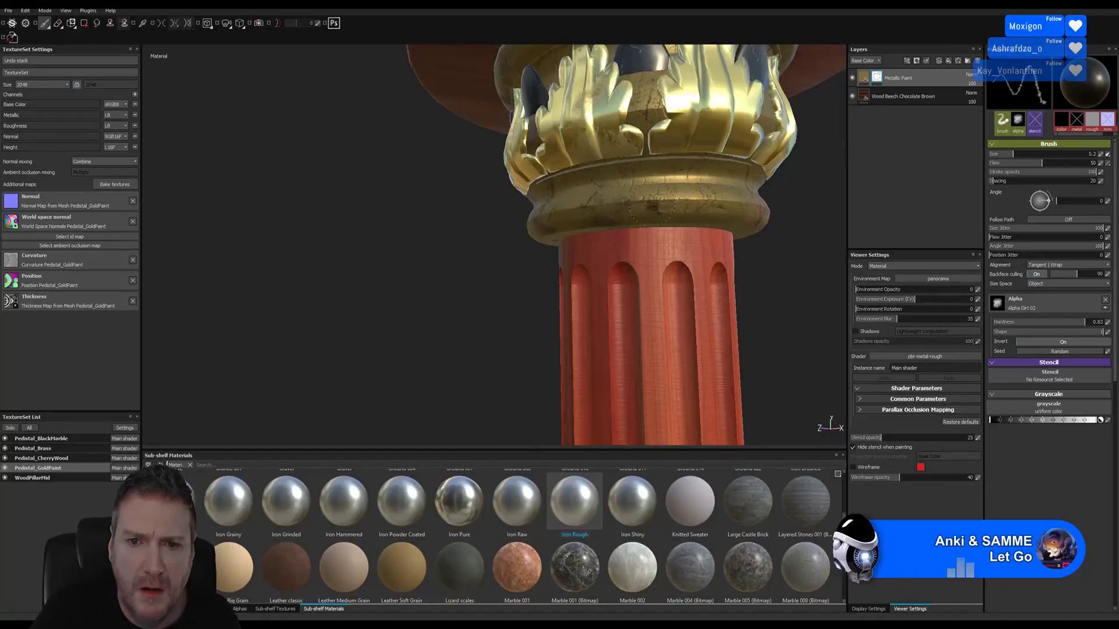
pyautogui.keyDown('alt'); pyautogui.moveTo(779, 201); pyautogui.dragTo(832, 236, button='right'); pyautogui.keyUp('alt')
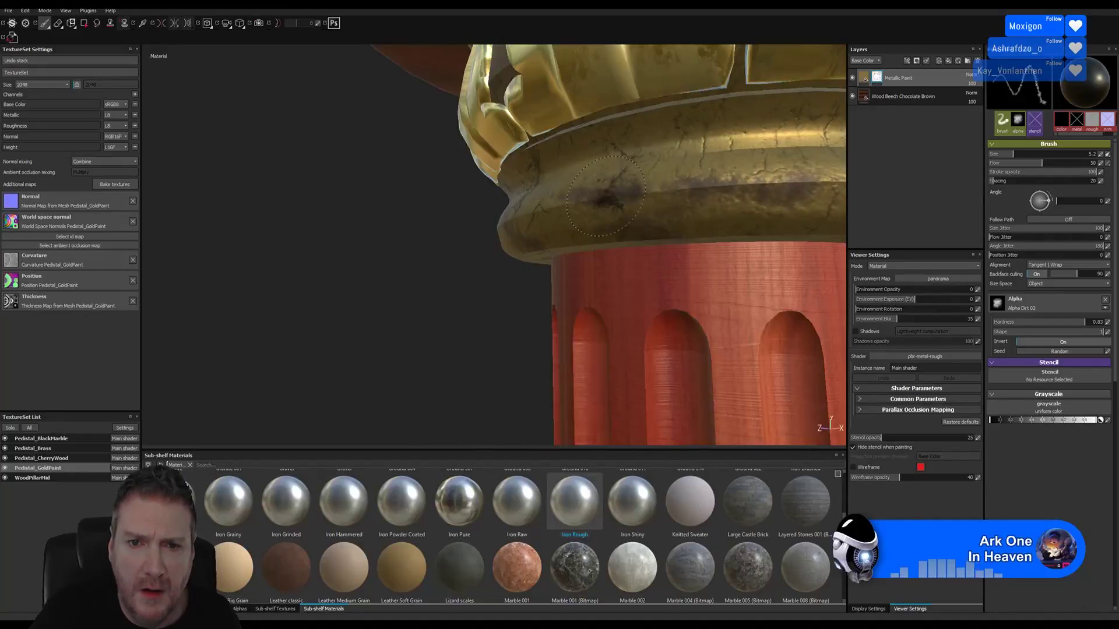
pyautogui.click(573, 204)
pyautogui.click(606, 201)
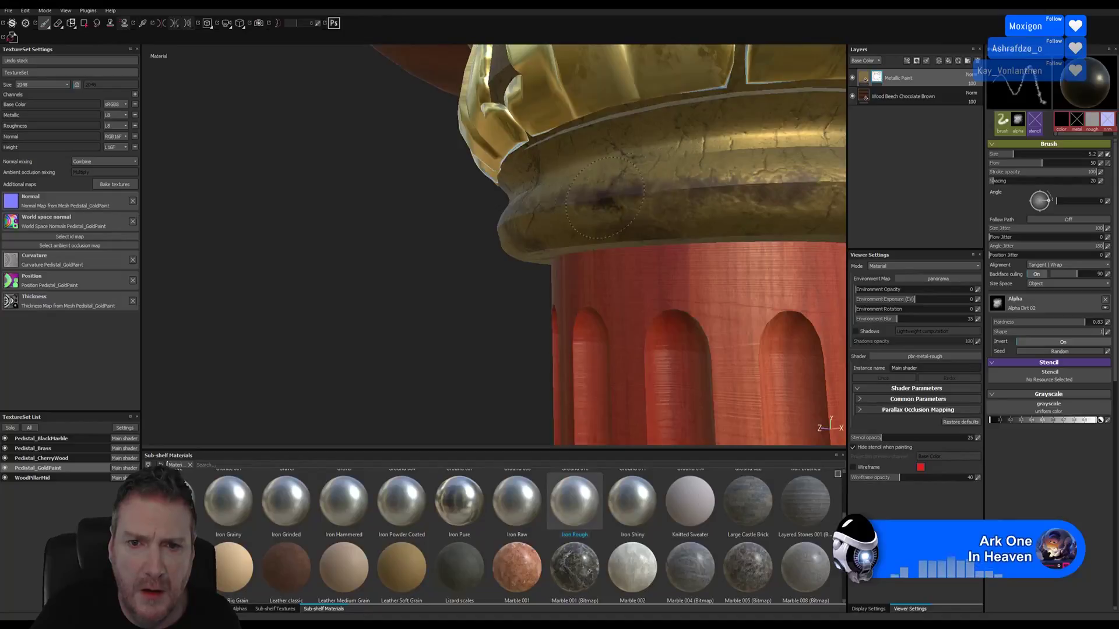
pyautogui.click(647, 196)
pyautogui.moveTo(676, 193); pyautogui.dragTo(780, 188)
pyautogui.keyDown('alt'); pyautogui.moveTo(535, 269); pyautogui.dragTo(307, 317, button='right'); pyautogui.keyUp('alt')
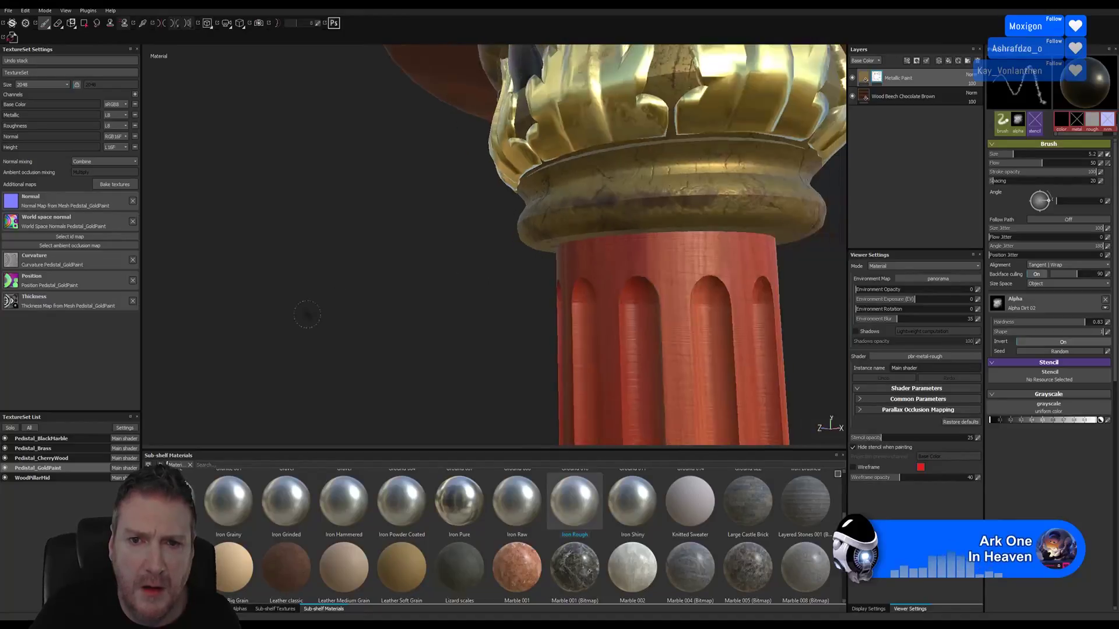
# Step: Paint chipped wear along the rim of the upper gold ring beneath the pedestal's round top
pyautogui.keyDown('alt'); pyautogui.moveTo(307, 317); pyautogui.dragTo(513, 288); pyautogui.keyUp('alt')
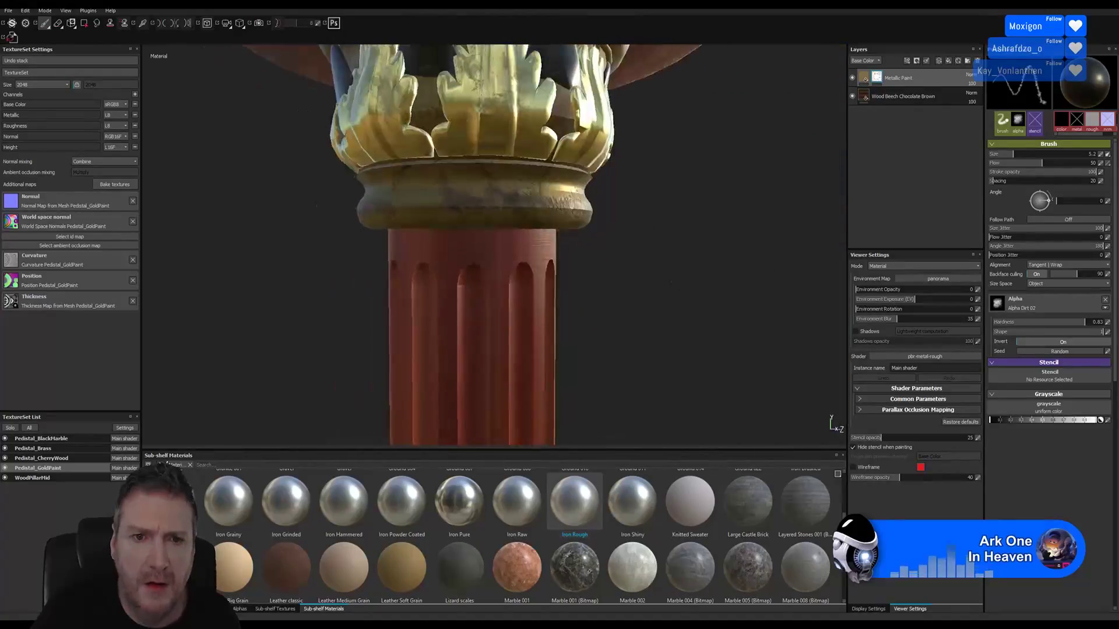
pyautogui.keyDown('alt'); pyautogui.moveTo(513, 288); pyautogui.dragTo(297, 307, button='right'); pyautogui.keyUp('alt')
pyautogui.keyDown('alt'); pyautogui.moveTo(579, 298); pyautogui.dragTo(631, 379, button='middle'); pyautogui.keyUp('alt')
pyautogui.keyDown('alt'); pyautogui.moveTo(632, 379); pyautogui.dragTo(839, 235, button='right'); pyautogui.keyUp('alt')
pyautogui.keyDown('alt'); pyautogui.moveTo(560, 216); pyautogui.dragTo(565, 232, button='middle'); pyautogui.keyUp('alt')
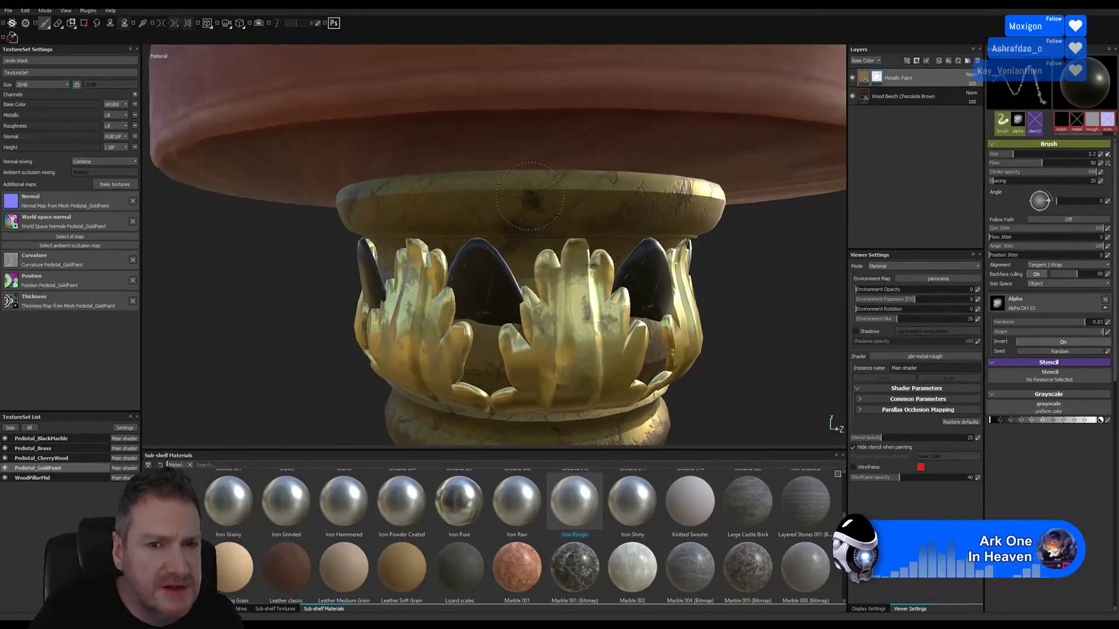
pyautogui.moveTo(479, 192)
pyautogui.keyDown('alt'); pyautogui.mouseDown(button='right')
pyautogui.moveTo(580, 189)
pyautogui.moveTo(554, 201)
pyautogui.mouseUp(button='right'); pyautogui.keyUp('alt')
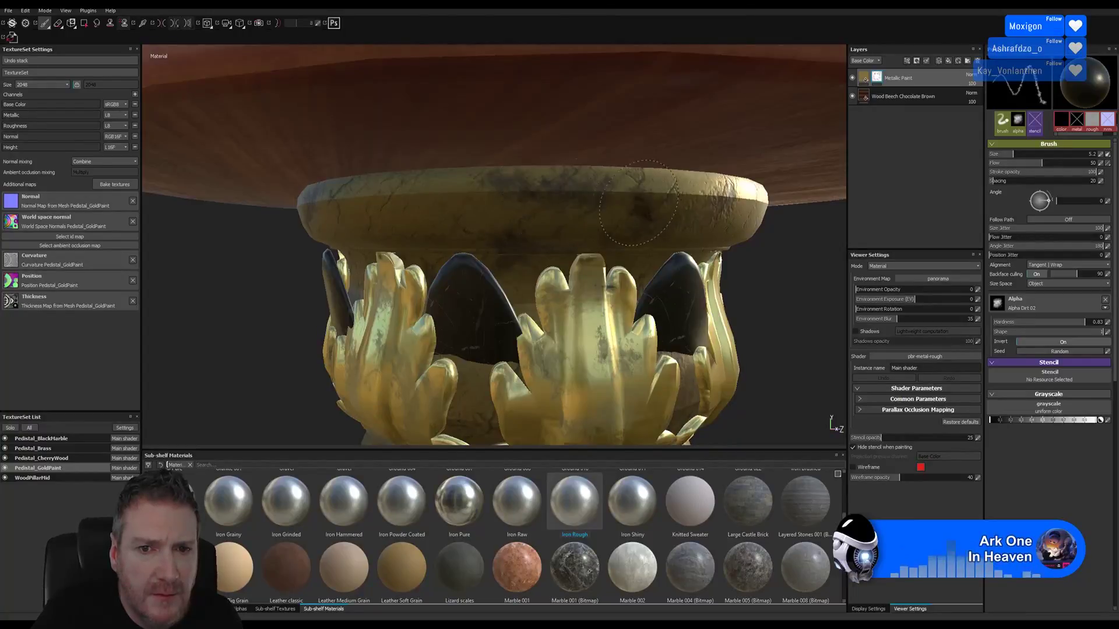
pyautogui.moveTo(670, 195); pyautogui.dragTo(525, 194)
pyautogui.click(488, 191)
pyautogui.click(443, 198)
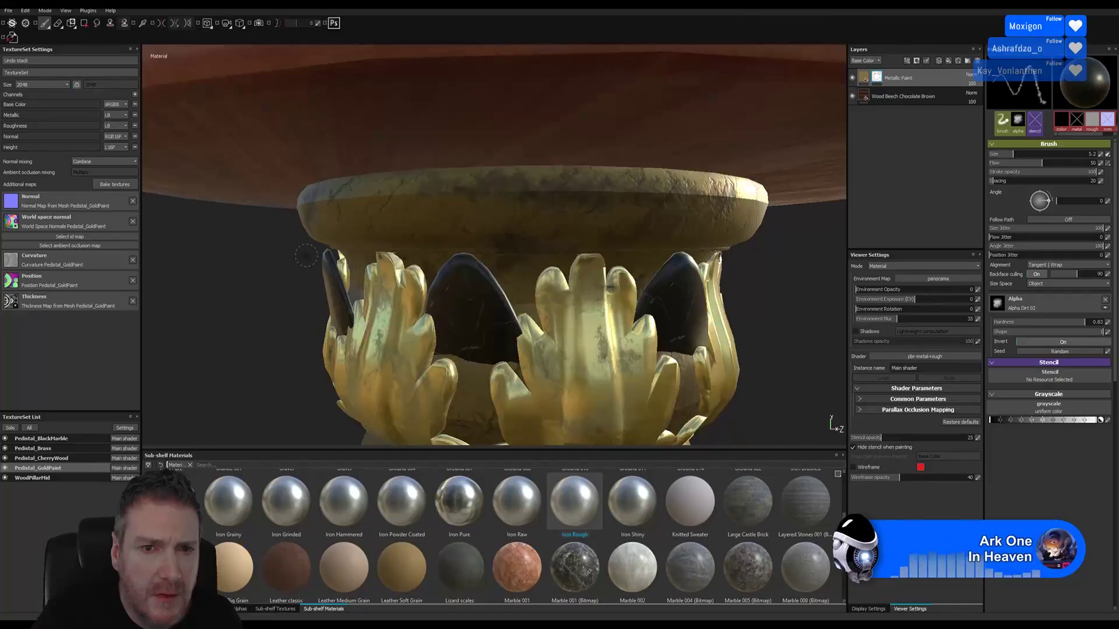
# Step: Add worn patches to another side of the upper gold ring's rim and inspect them with the gold paint texture set isolated
pyautogui.keyDown('alt'); pyautogui.moveTo(527, 243); pyautogui.dragTo(433, 258, button='right'); pyautogui.keyUp('alt')
pyautogui.keyDown('alt'); pyautogui.moveTo(432, 258); pyautogui.dragTo(114, 330); pyautogui.keyUp('alt')
pyautogui.keyDown('alt'); pyautogui.moveTo(349, 250); pyautogui.dragTo(138, 283, button='right'); pyautogui.keyUp('alt')
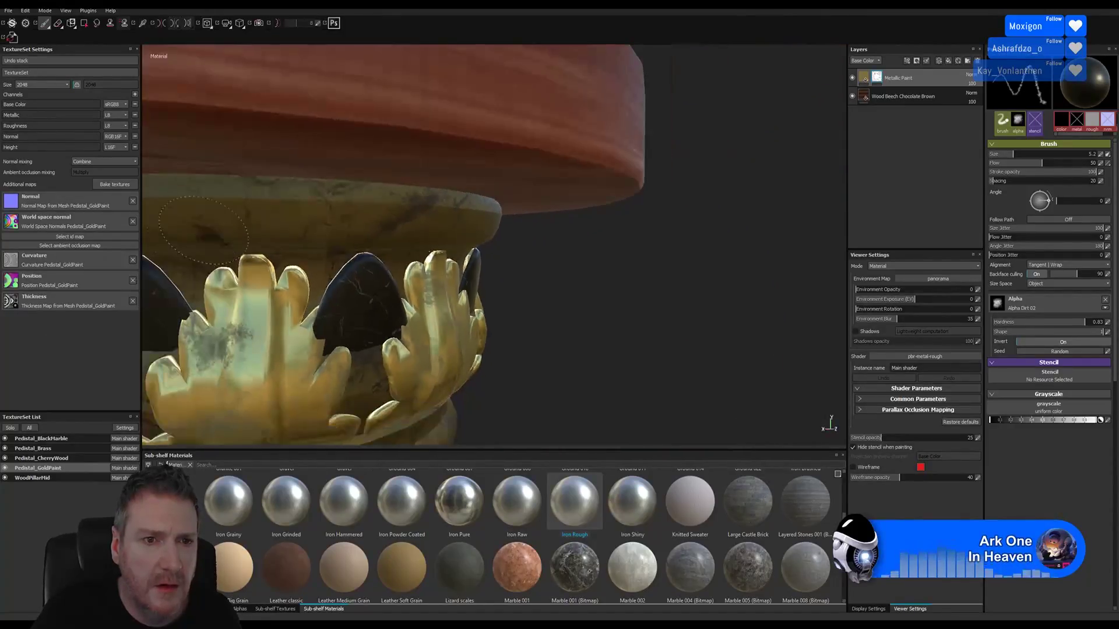
pyautogui.keyDown('alt'); pyautogui.moveTo(245, 245); pyautogui.dragTo(510, 249, button='middle'); pyautogui.keyUp('alt')
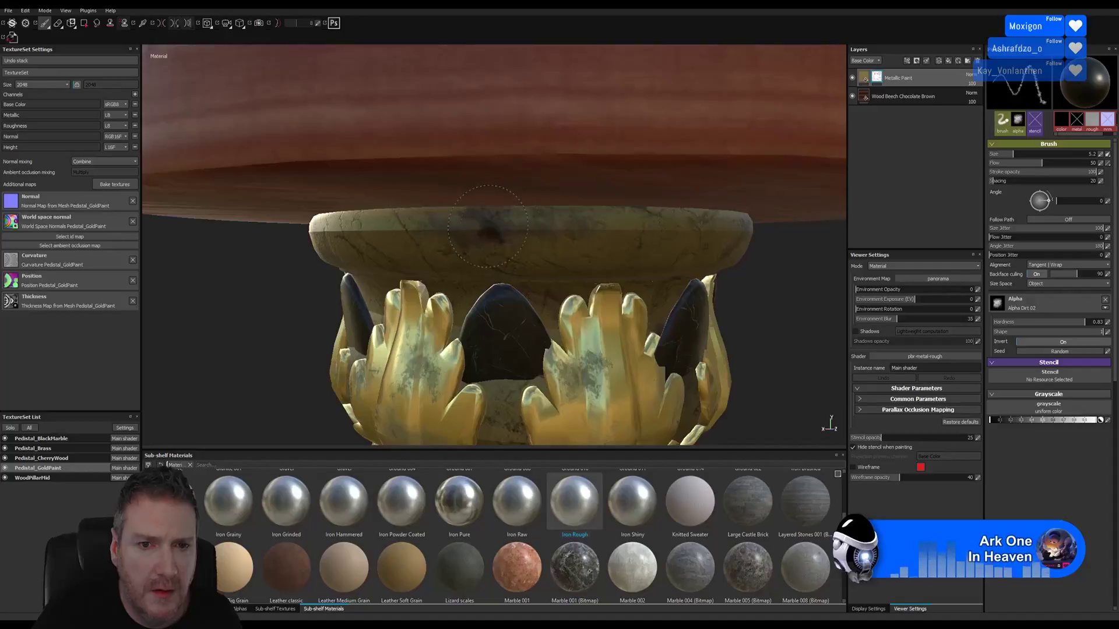
pyautogui.moveTo(342, 254)
pyautogui.keyDown('alt'); pyautogui.mouseDown()
pyautogui.moveTo(162, 329)
pyautogui.moveTo(482, 315)
pyautogui.moveTo(458, 280)
pyautogui.mouseUp(); pyautogui.keyUp('alt')
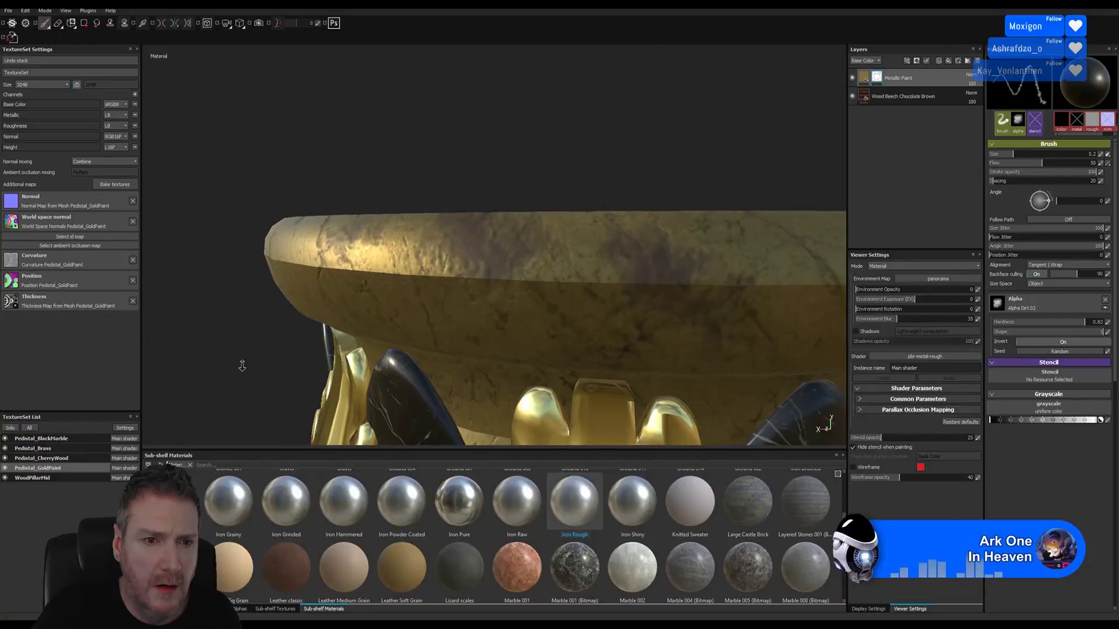
pyautogui.keyDown('alt'); pyautogui.moveTo(233, 410); pyautogui.dragTo(207, 23, button='right'); pyautogui.keyUp('alt')
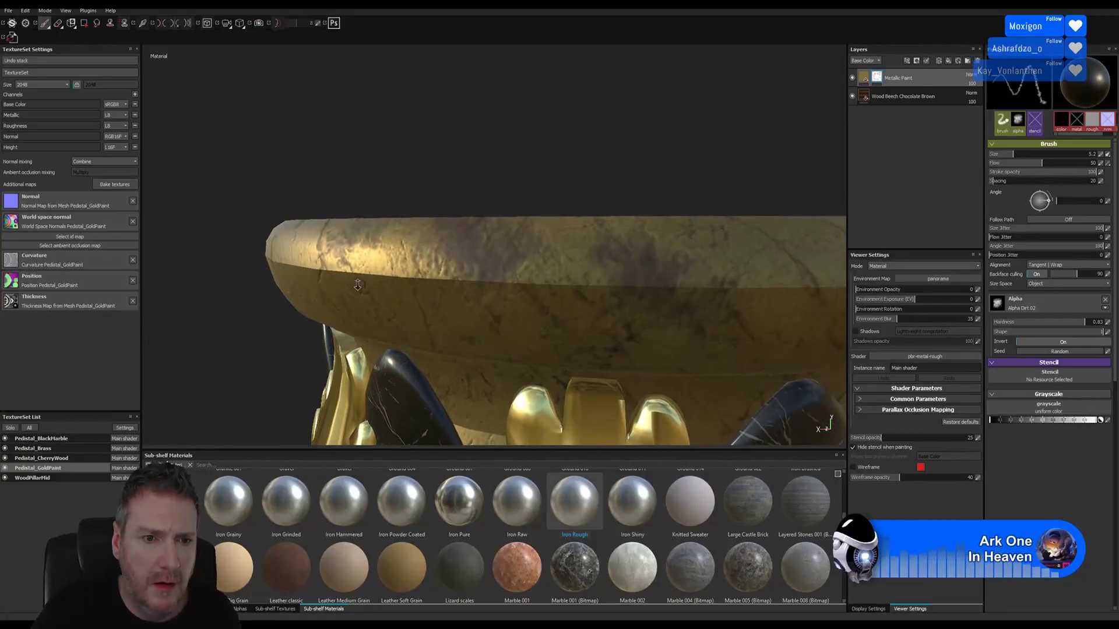
pyautogui.keyDown('alt'); pyautogui.moveTo(358, 285); pyautogui.dragTo(2, 352, button='right'); pyautogui.keyUp('alt')
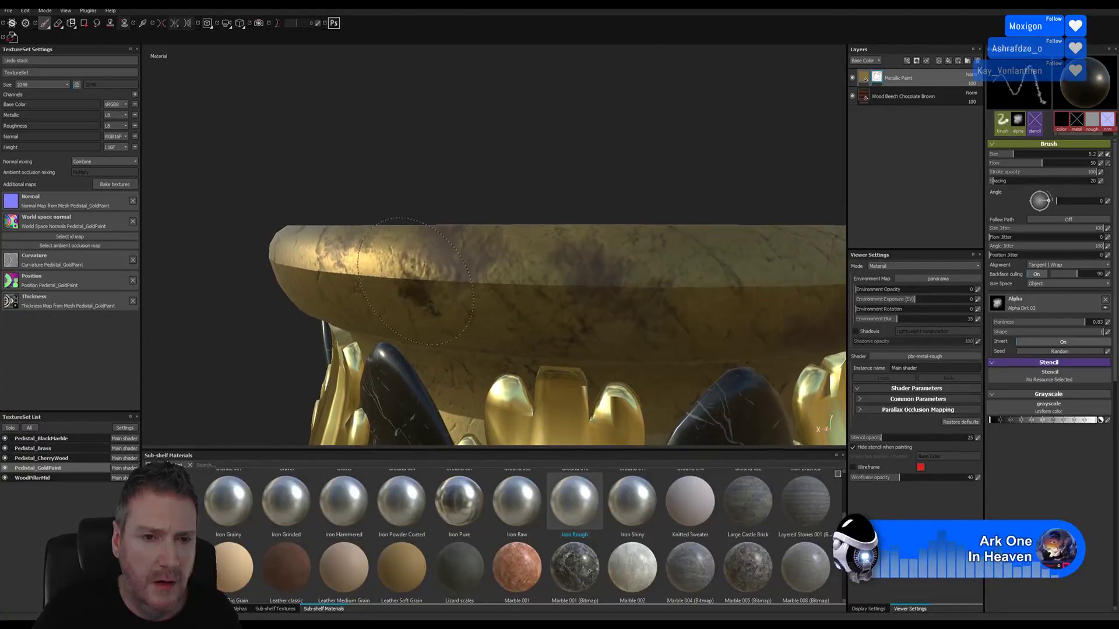
pyautogui.keyDown('alt'); pyautogui.moveTo(443, 167); pyautogui.dragTo(109, 293, button='right'); pyautogui.keyUp('alt')
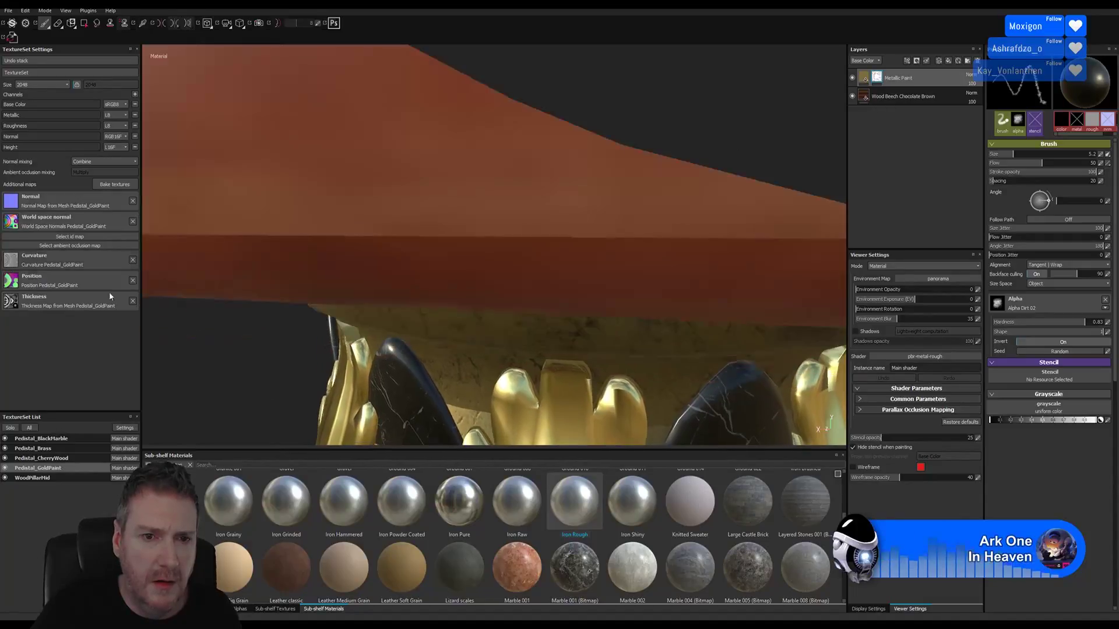
# Step: Isolate the gold rings and dab chipped wear onto the upper ring's edge on a further side
pyautogui.scroll(-3, 349, 326)
pyautogui.scroll(-3, 722, 391)
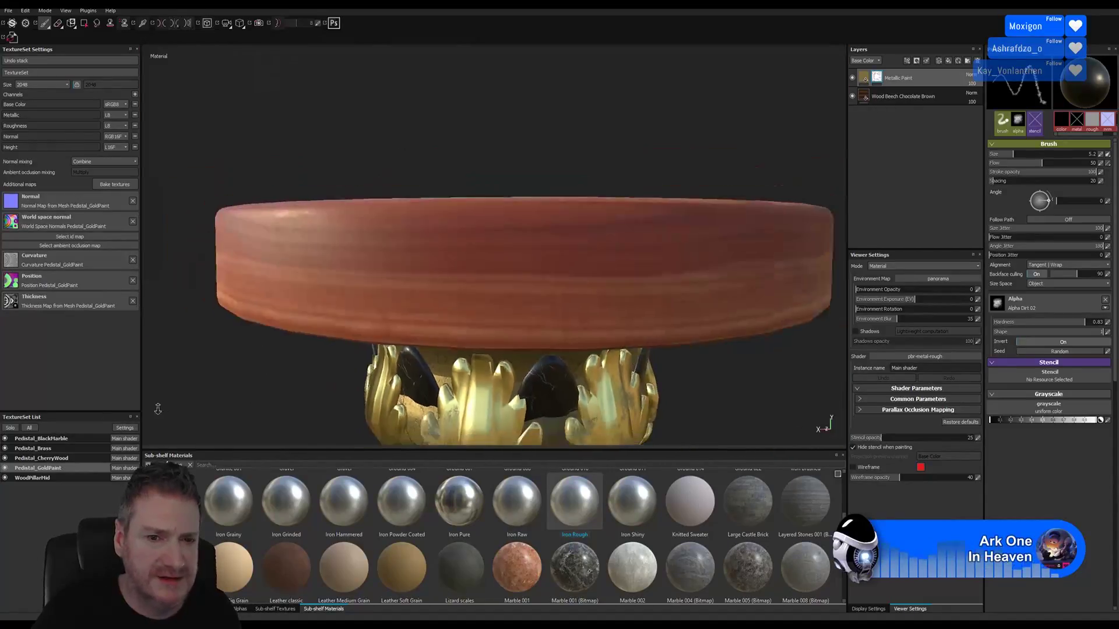
pyautogui.keyDown('alt'); pyautogui.moveTo(726, 390); pyautogui.dragTo(720, 287); pyautogui.keyUp('alt')
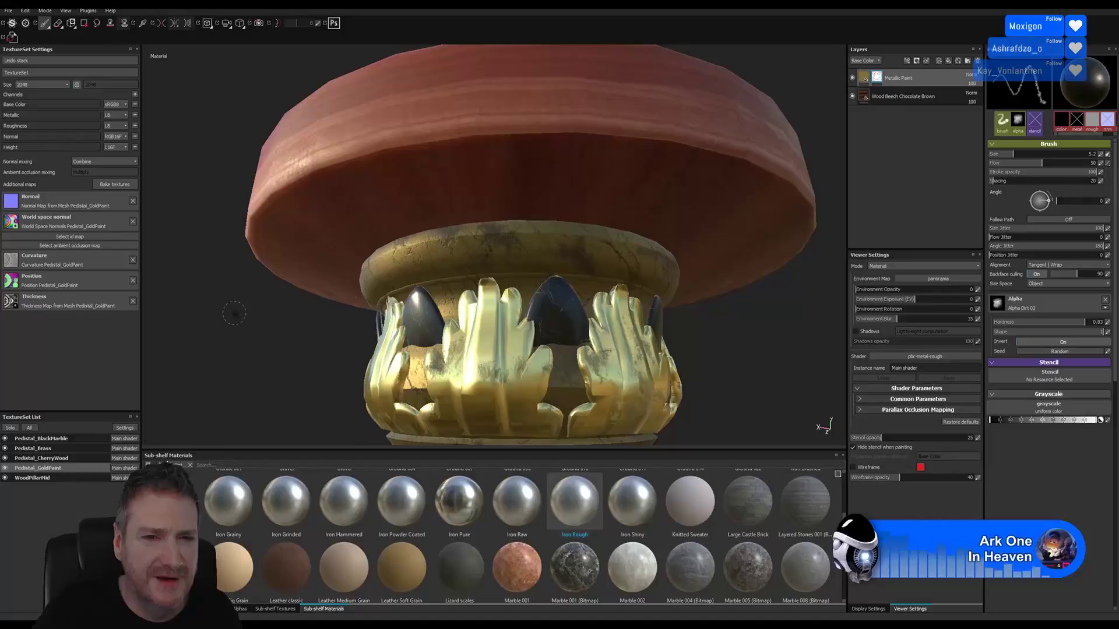
pyautogui.keyDown('alt'); pyautogui.moveTo(234, 313); pyautogui.dragTo(526, 323); pyautogui.keyUp('alt')
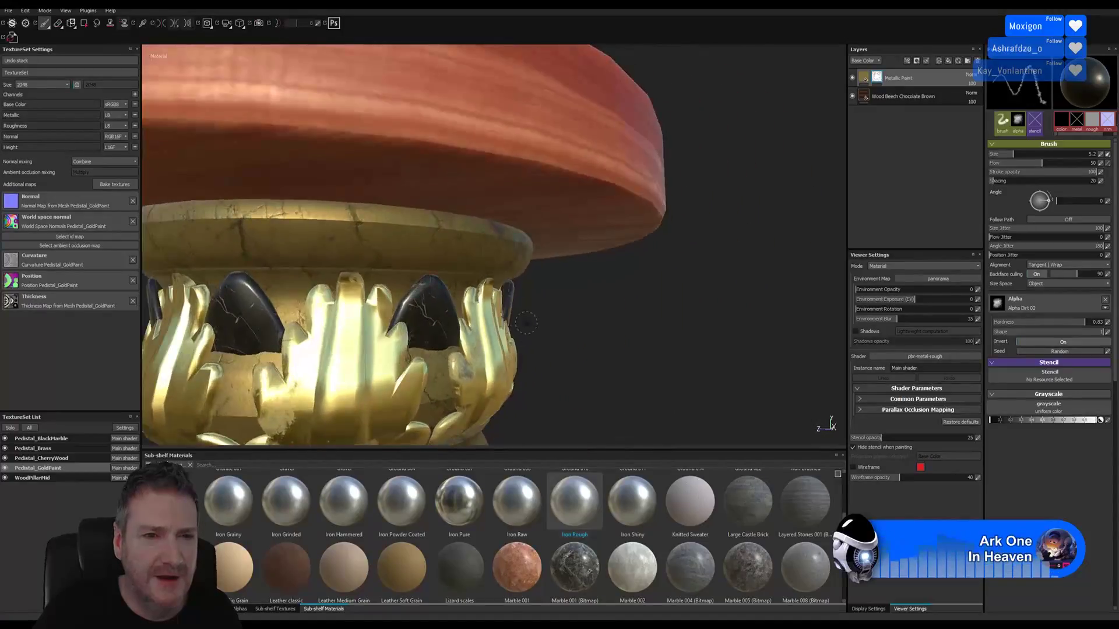
pyautogui.keyDown('alt'); pyautogui.moveTo(543, 284); pyautogui.dragTo(740, 316, button='middle'); pyautogui.keyUp('alt')
pyautogui.keyDown('alt'); pyautogui.moveTo(331, 307); pyautogui.dragTo(469, 252, button='right'); pyautogui.keyUp('alt')
pyautogui.click(437, 229)
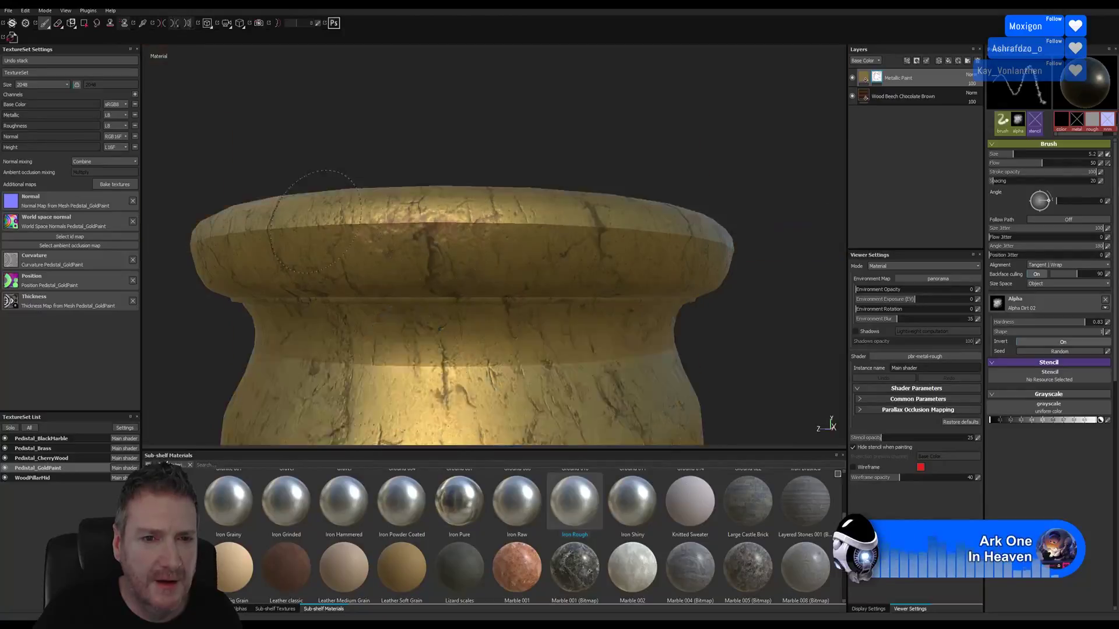
pyautogui.click(411, 227)
pyautogui.click(401, 231)
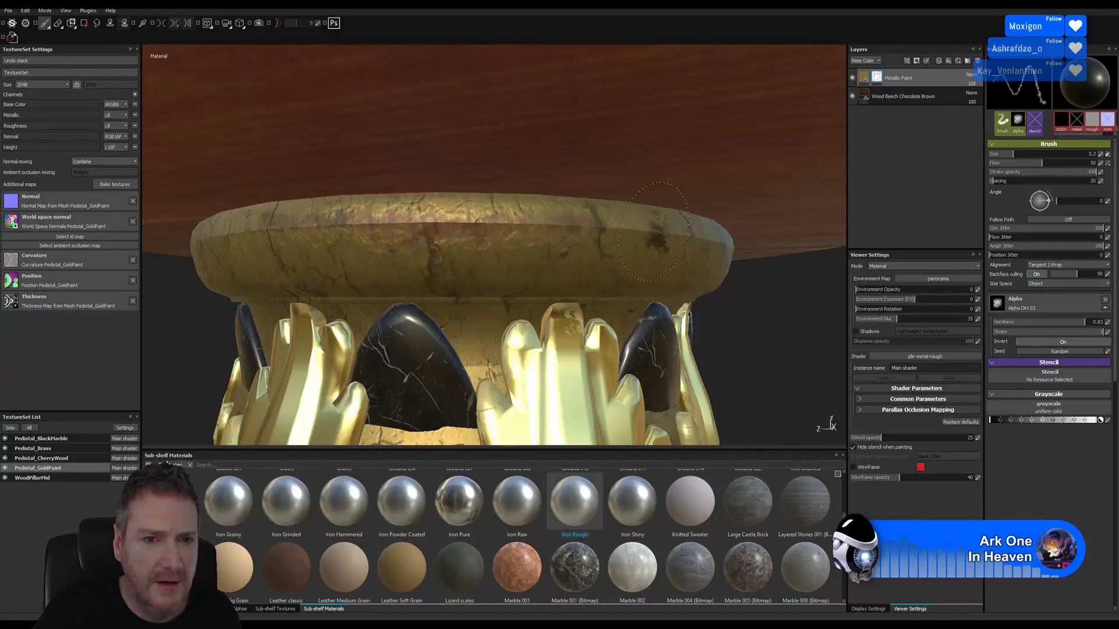
# Step: Examine the wear on the upper gold ring and brass leaves from several angles and distances
pyautogui.keyDown('alt'); pyautogui.moveTo(623, 256); pyautogui.dragTo(563, 303); pyautogui.keyUp('alt')
pyautogui.keyDown('alt'); pyautogui.moveTo(562, 302); pyautogui.dragTo(537, 305, button='right'); pyautogui.keyUp('alt')
pyautogui.keyDown('alt'); pyautogui.moveTo(537, 304); pyautogui.dragTo(595, 311); pyautogui.keyUp('alt')
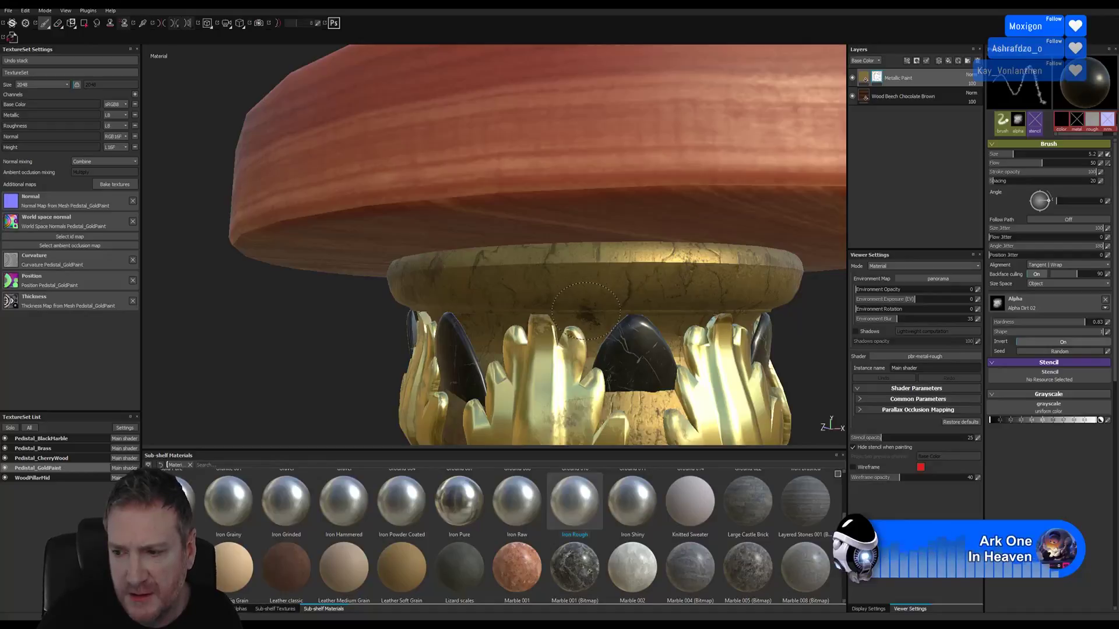
pyautogui.press('alt')
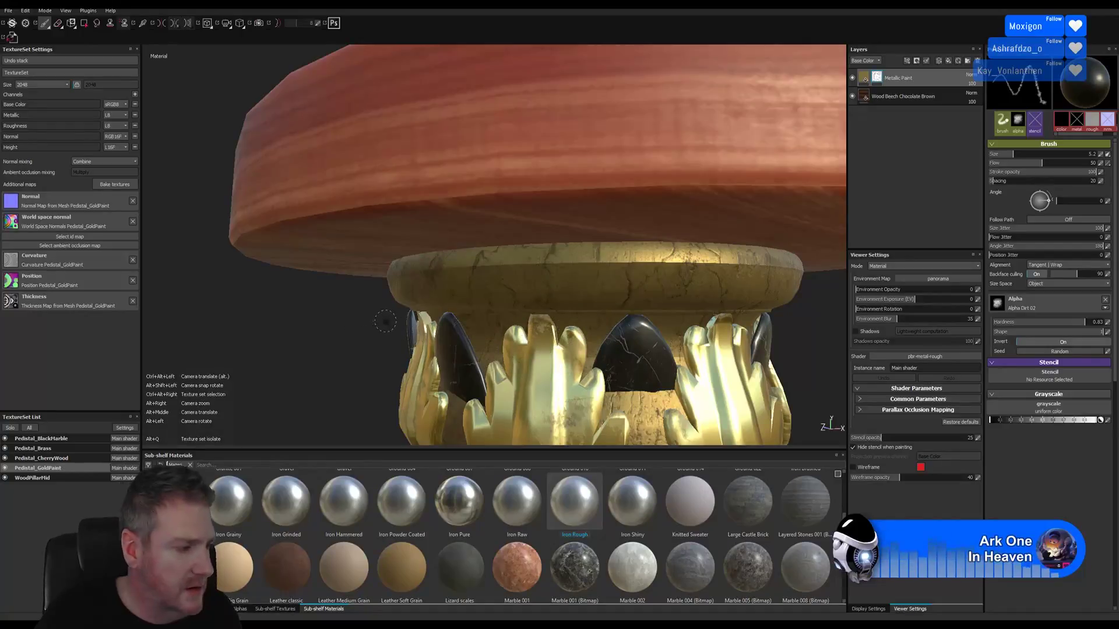
pyautogui.keyDown('alt'); pyautogui.moveTo(386, 321); pyautogui.dragTo(247, 318, button='right'); pyautogui.keyUp('alt')
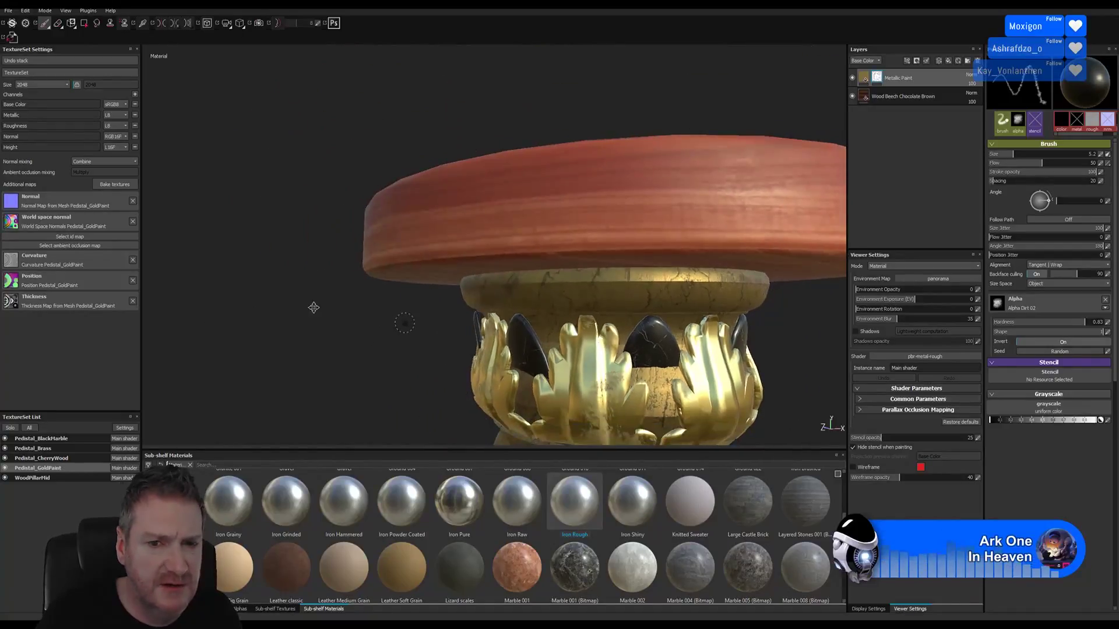
pyautogui.keyDown('alt'); pyautogui.moveTo(314, 307); pyautogui.dragTo(156, 243, button='middle'); pyautogui.keyUp('alt')
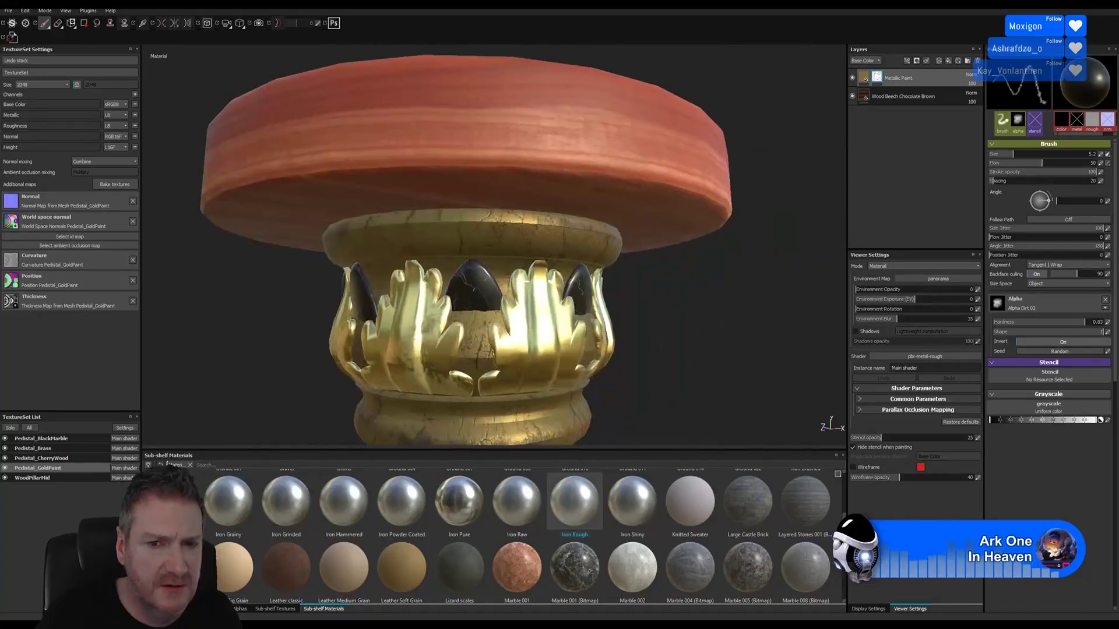
pyautogui.keyDown('alt'); pyautogui.moveTo(640, 319); pyautogui.dragTo(787, 315, button='right'); pyautogui.keyUp('alt')
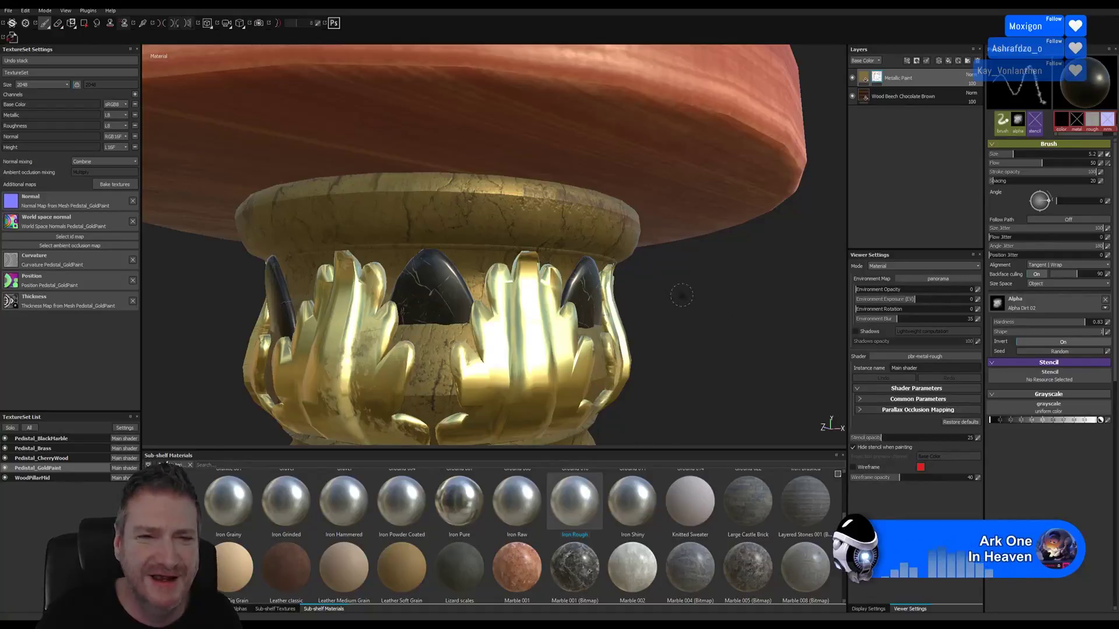
pyautogui.keyDown('alt'); pyautogui.moveTo(681, 295); pyautogui.dragTo(725, 323); pyautogui.keyUp('alt')
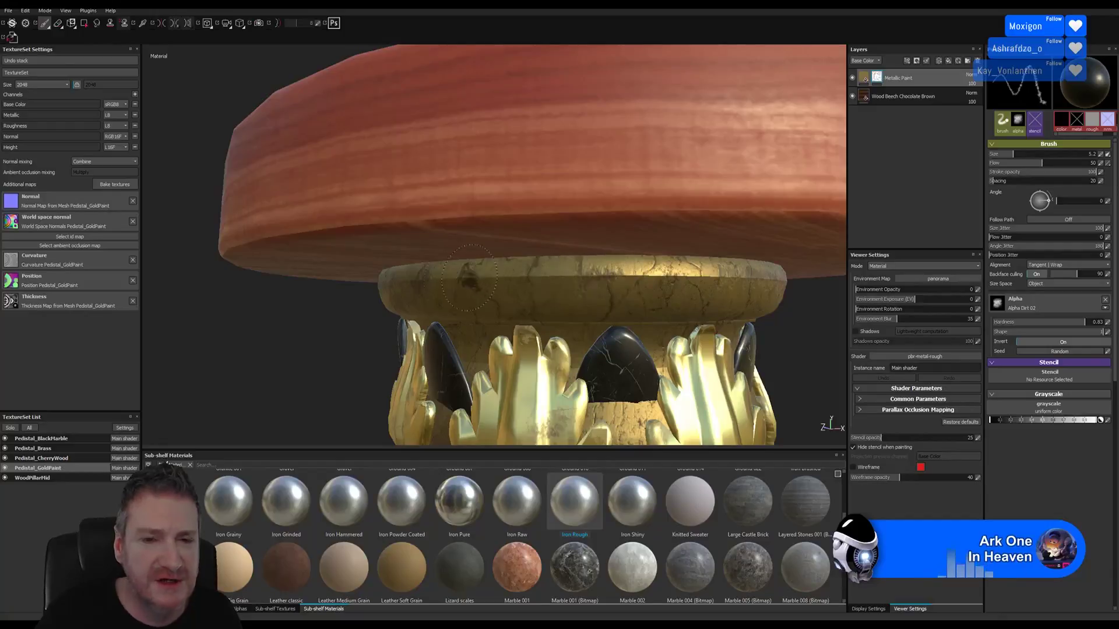
# Step: Paint wear patches along the still clean stretch of the upper gold ring's edge and check the whole capital
pyautogui.keyDown('alt'); pyautogui.moveTo(574, 290); pyautogui.dragTo(779, 303, button='right'); pyautogui.keyUp('alt')
pyautogui.keyDown('alt'); pyautogui.moveTo(597, 303); pyautogui.dragTo(469, 284, button='middle'); pyautogui.keyUp('alt')
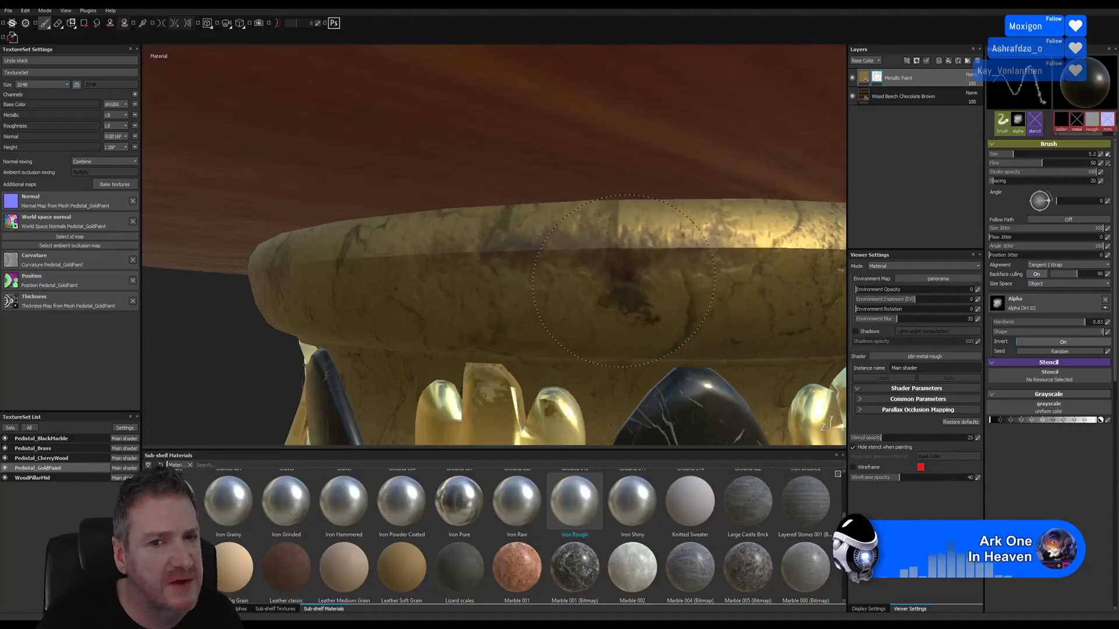
pyautogui.keyDown('alt'); pyautogui.moveTo(644, 271); pyautogui.dragTo(480, 280, button='right'); pyautogui.keyUp('alt')
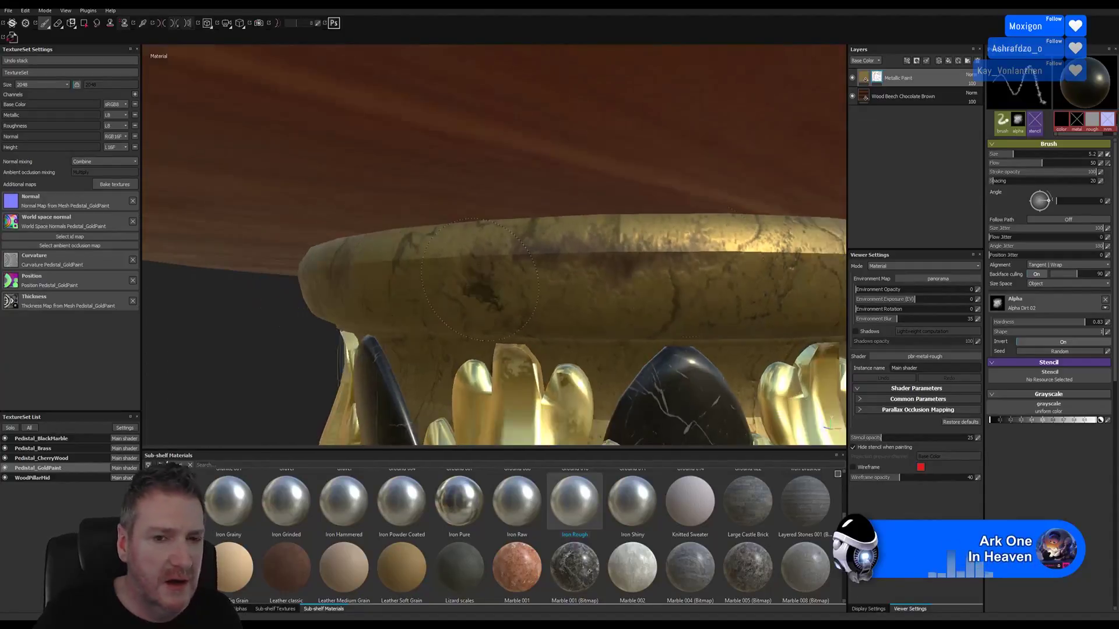
pyautogui.keyDown('alt'); pyautogui.moveTo(689, 279); pyautogui.dragTo(559, 279, button='right'); pyautogui.keyUp('alt')
pyautogui.keyDown('alt'); pyautogui.moveTo(744, 268); pyautogui.dragTo(629, 277, button='right'); pyautogui.keyUp('alt')
pyautogui.keyDown('alt'); pyautogui.moveTo(693, 289); pyautogui.dragTo(373, 291, button='right'); pyautogui.keyUp('alt')
pyautogui.keyDown('alt'); pyautogui.moveTo(774, 303); pyautogui.dragTo(648, 245, button='middle'); pyautogui.keyUp('alt')
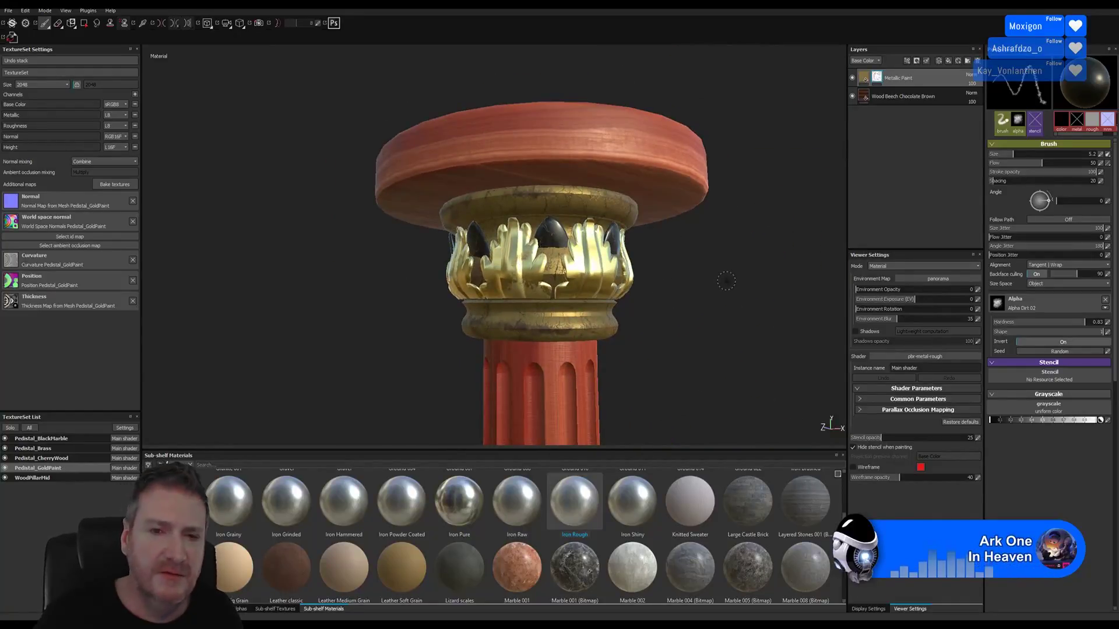
# Step: Inspect the capital's Base Color and Metallic channels, and return to the full material display
pyautogui.rightClick(530, 206)
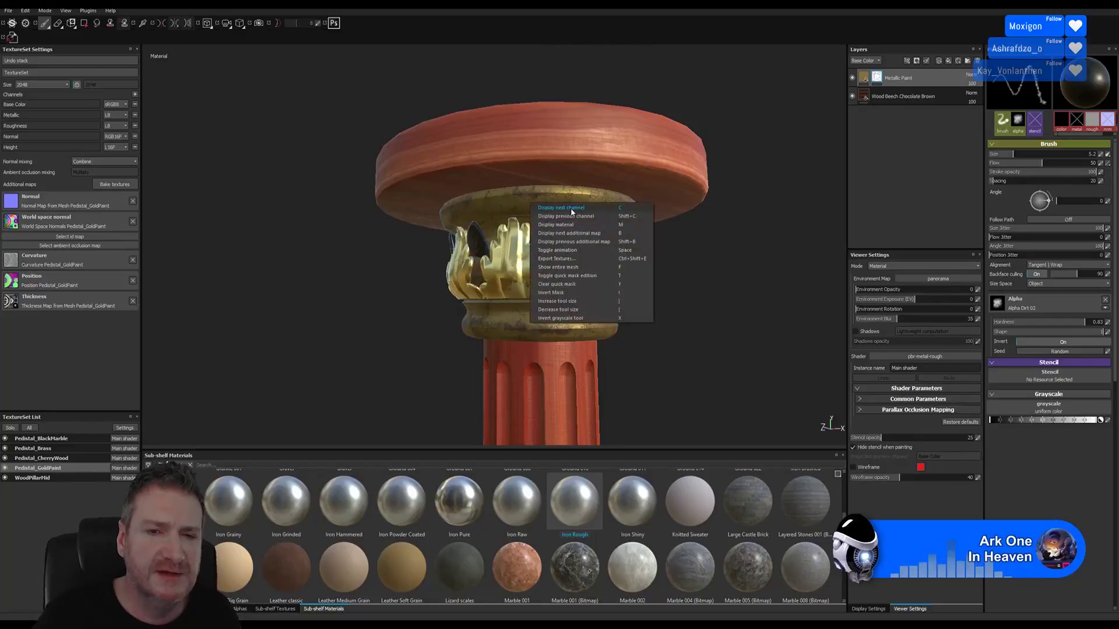
pyautogui.click(569, 208)
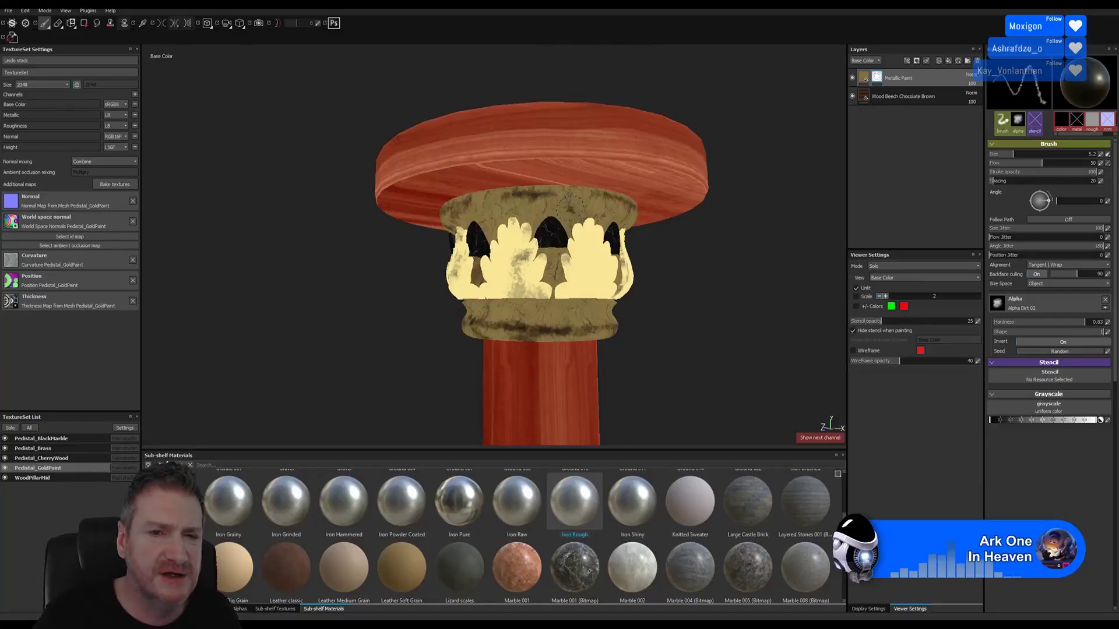
pyautogui.rightClick(391, 255)
pyautogui.click(410, 261)
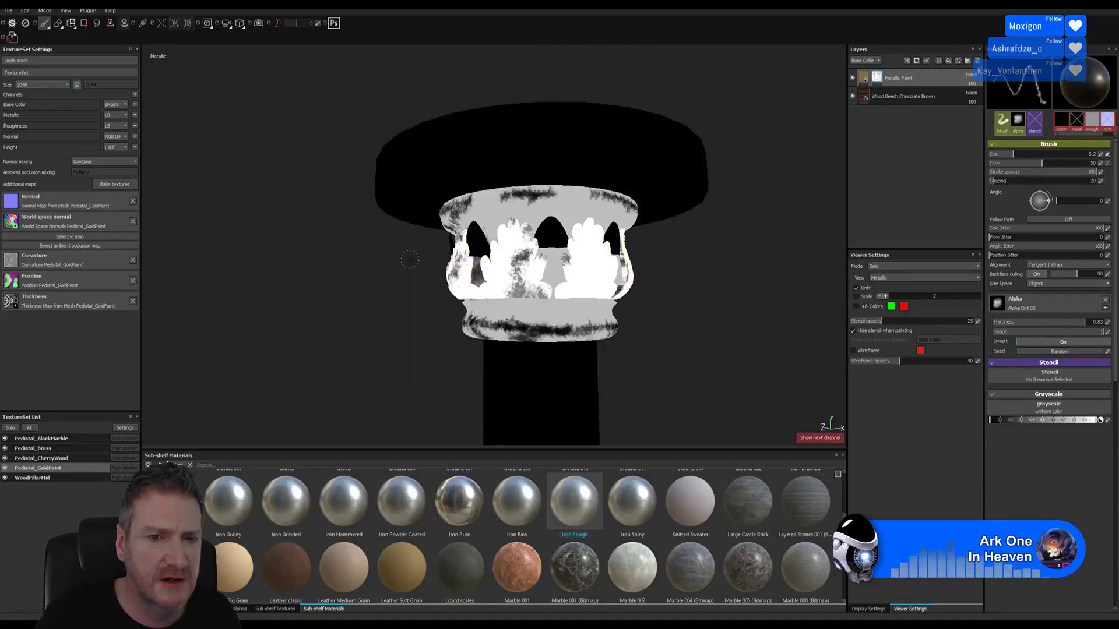
pyautogui.rightClick(374, 261)
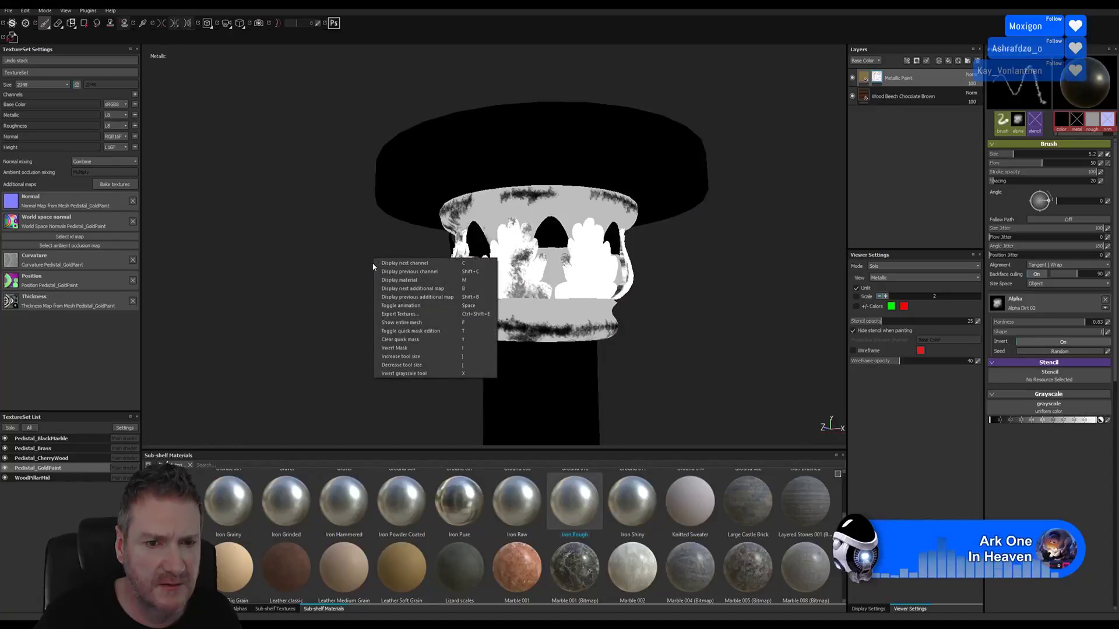
pyautogui.click(400, 280)
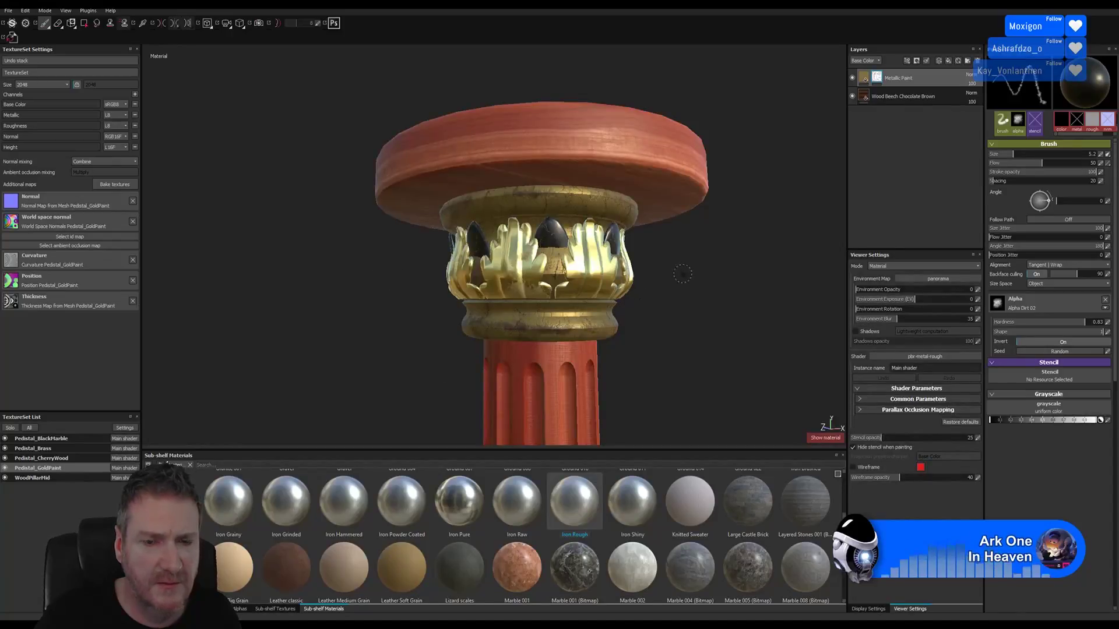
# Step: Paint a short worn patch on the upper gold ring's rim above the central brass leaf
pyautogui.keyDown('alt'); pyautogui.moveTo(682, 273); pyautogui.dragTo(874, 289, button='right'); pyautogui.keyUp('alt')
pyautogui.keyDown('alt'); pyautogui.moveTo(751, 256); pyautogui.dragTo(830, 264); pyautogui.keyUp('alt')
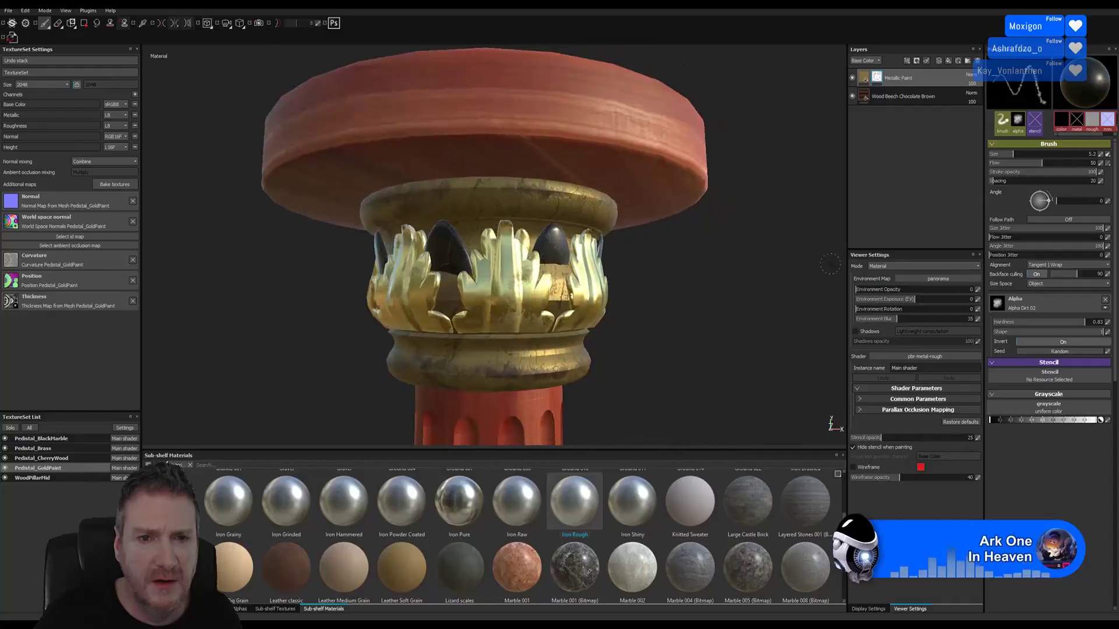
pyautogui.scroll(4, 830, 266)
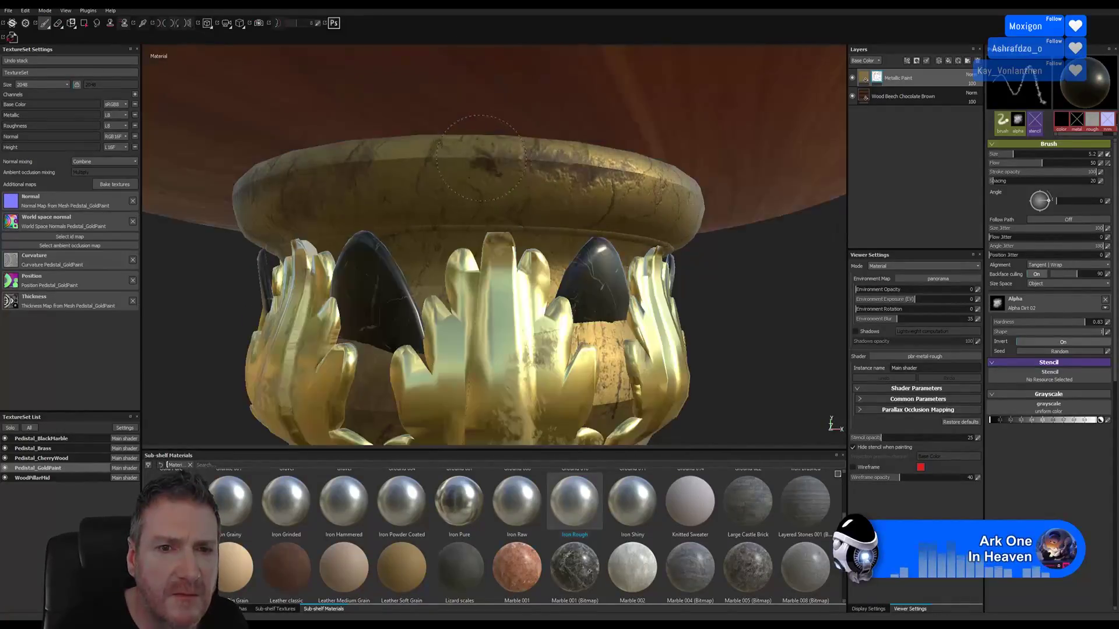
pyautogui.moveTo(463, 154); pyautogui.dragTo(448, 157)
# Step: Compare the worn gold ring in isolation with the complete pedestal by repeatedly toggling the texture set isolation
pyautogui.hotkey('alt', 'q')
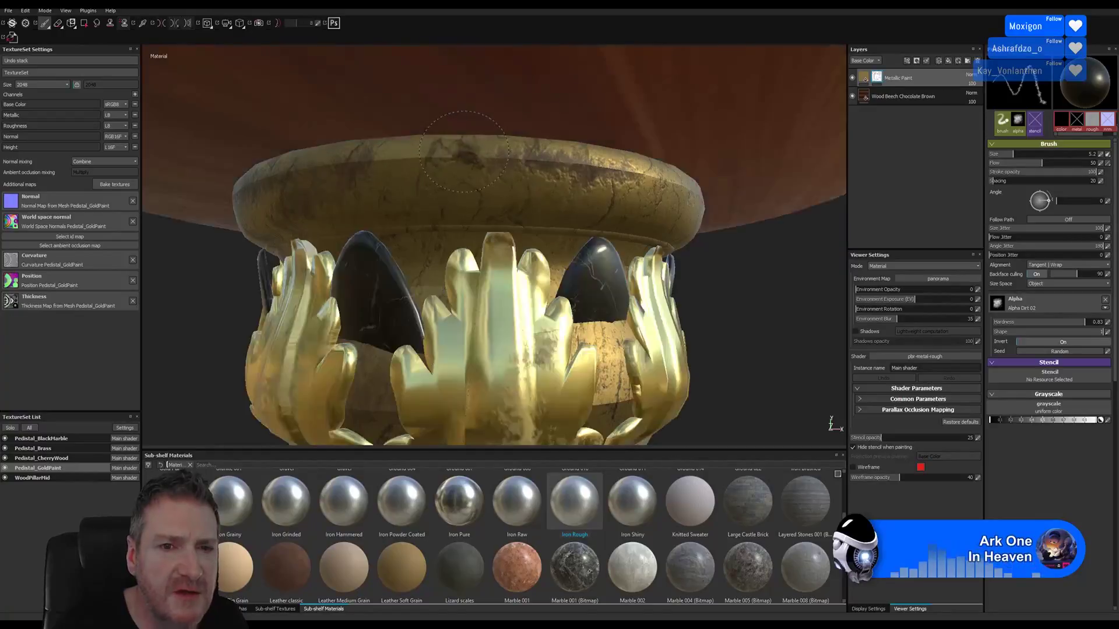
pyautogui.hotkey('alt', 'q')
pyautogui.hotkey('alt', 'q')
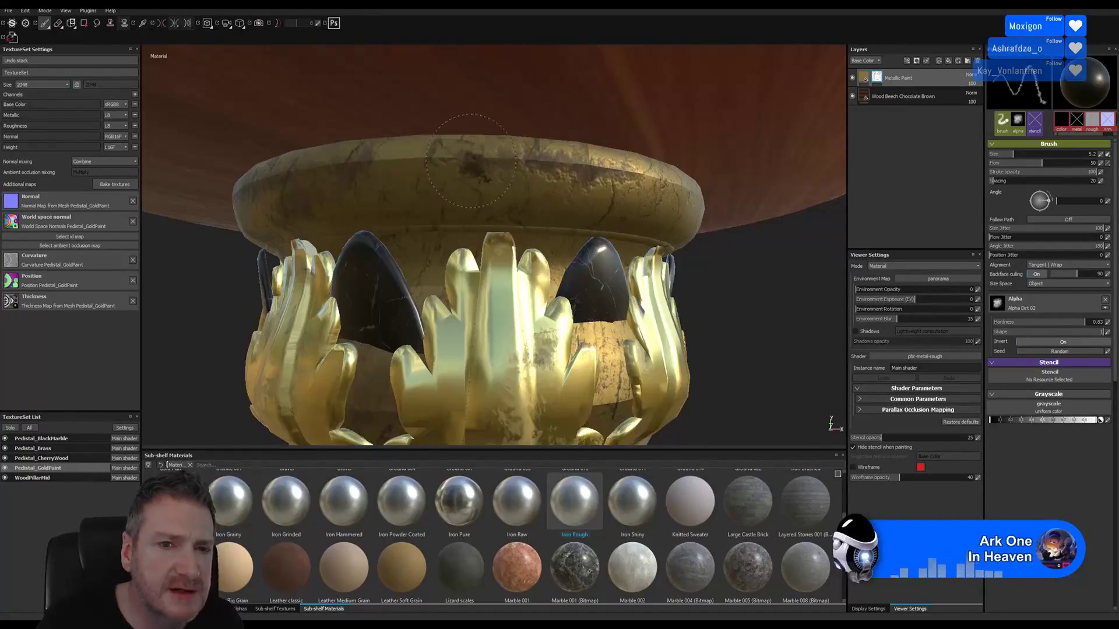
pyautogui.hotkey('alt', 'q')
pyautogui.hotkey('alt', 'q')
pyautogui.hotkey('alt', 'q')
pyautogui.hotkey('alt', 'q')
pyautogui.hotkey('alt', 'q')
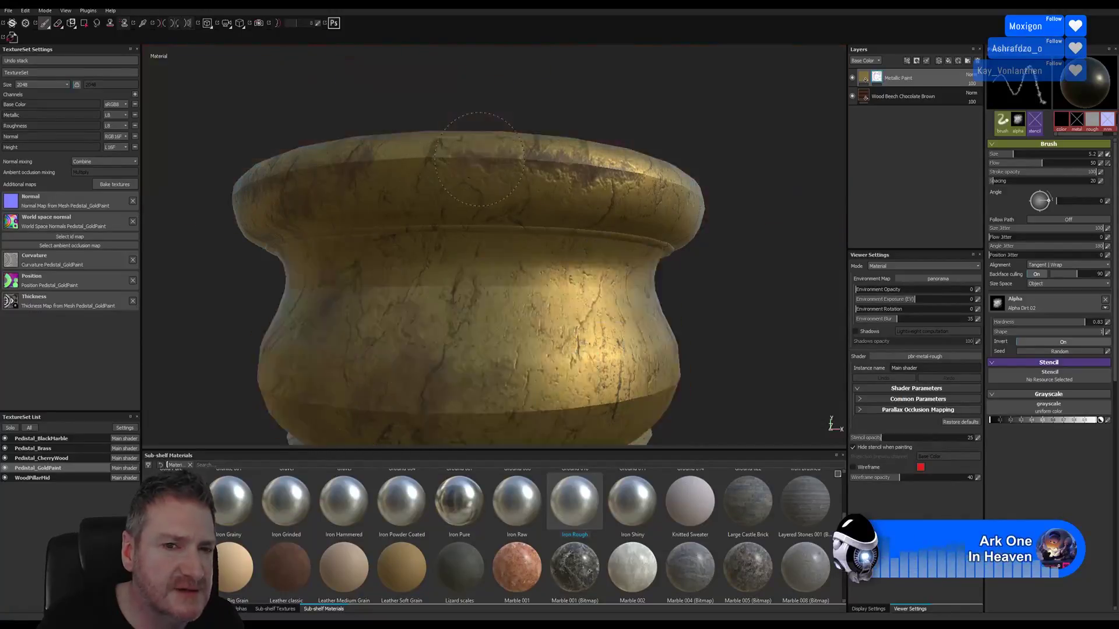
pyautogui.hotkey('alt', 'q')
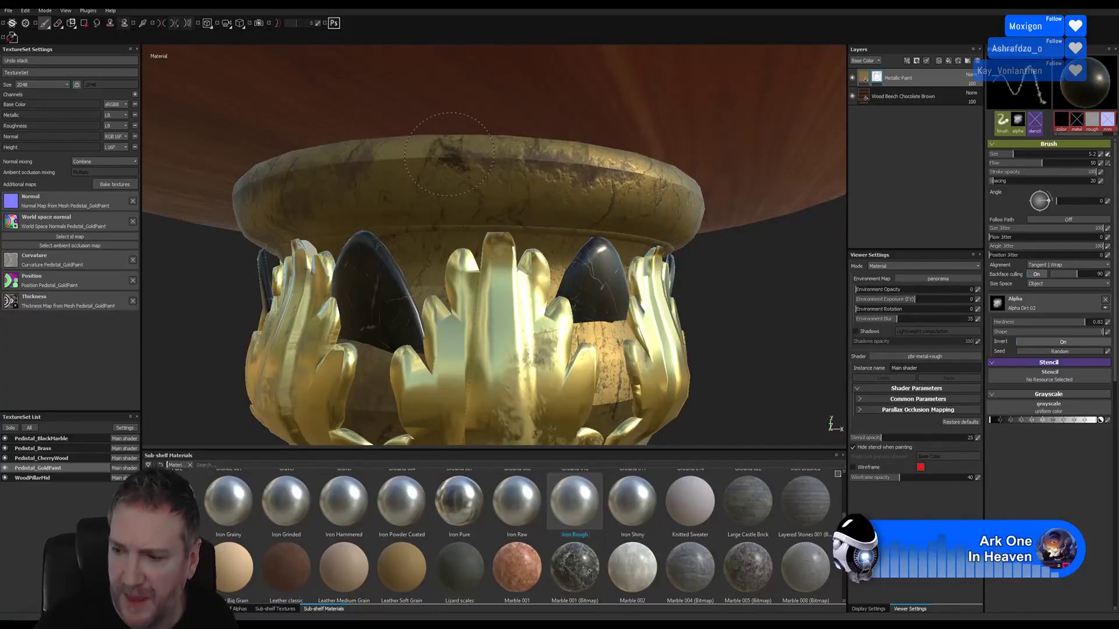
# Step: Paint wear patches along the front of the narrow gold ring where the fluted column meets the leafed bulb
pyautogui.press('alt')
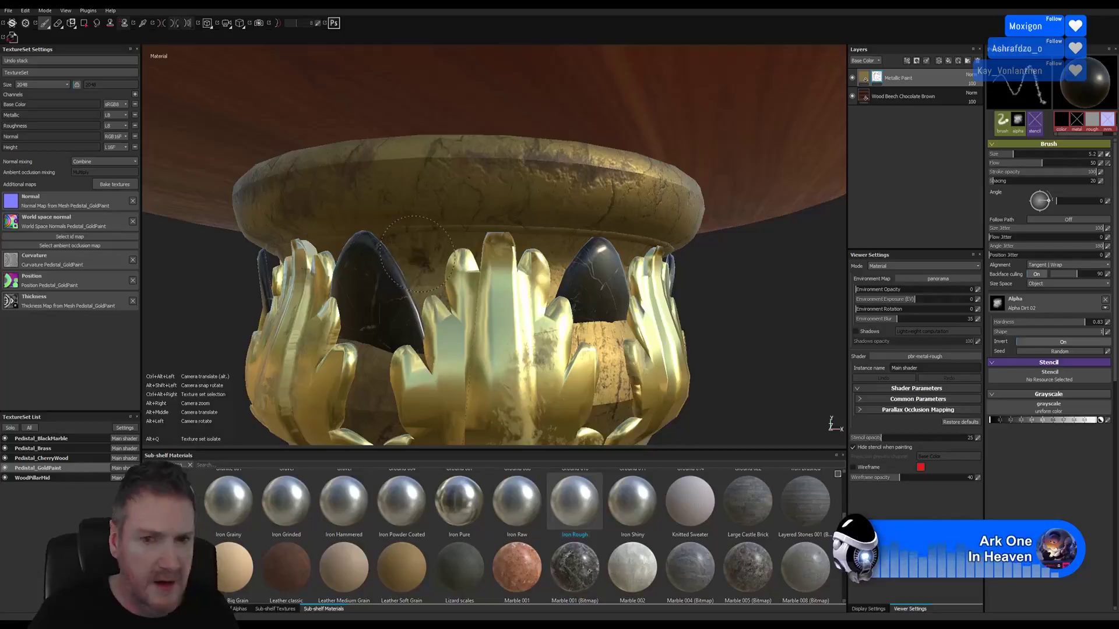
pyautogui.keyDown('alt'); pyautogui.moveTo(731, 304); pyautogui.dragTo(549, 269, button='right'); pyautogui.keyUp('alt')
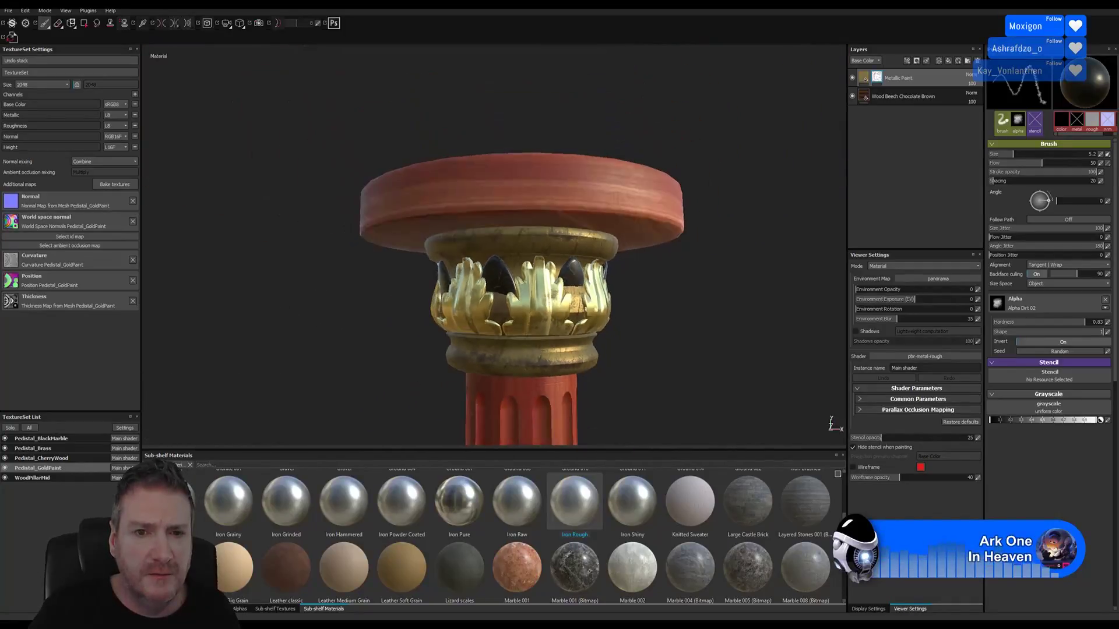
pyautogui.keyDown('alt'); pyautogui.moveTo(549, 269); pyautogui.dragTo(516, 104, button='middle'); pyautogui.keyUp('alt')
pyautogui.keyDown('alt'); pyautogui.moveTo(604, 302); pyautogui.dragTo(161, 339, button='right'); pyautogui.keyUp('alt')
pyautogui.keyDown('alt'); pyautogui.moveTo(538, 303); pyautogui.dragTo(553, 234, button='middle'); pyautogui.keyUp('alt')
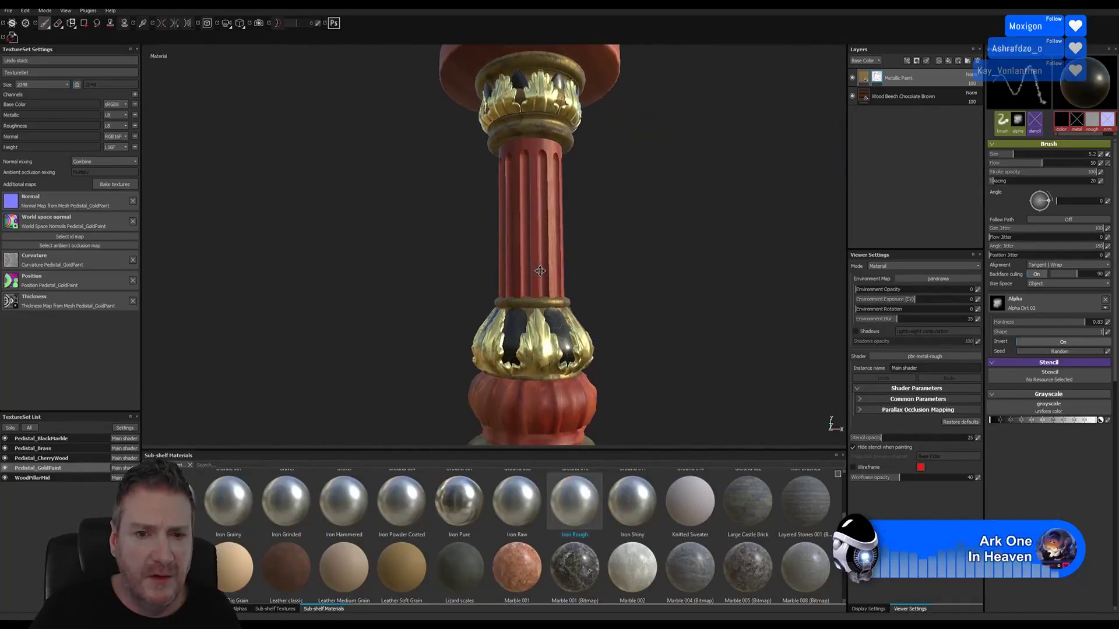
pyautogui.keyDown('alt'); pyautogui.moveTo(658, 280); pyautogui.dragTo(991, 282, button='right'); pyautogui.keyUp('alt')
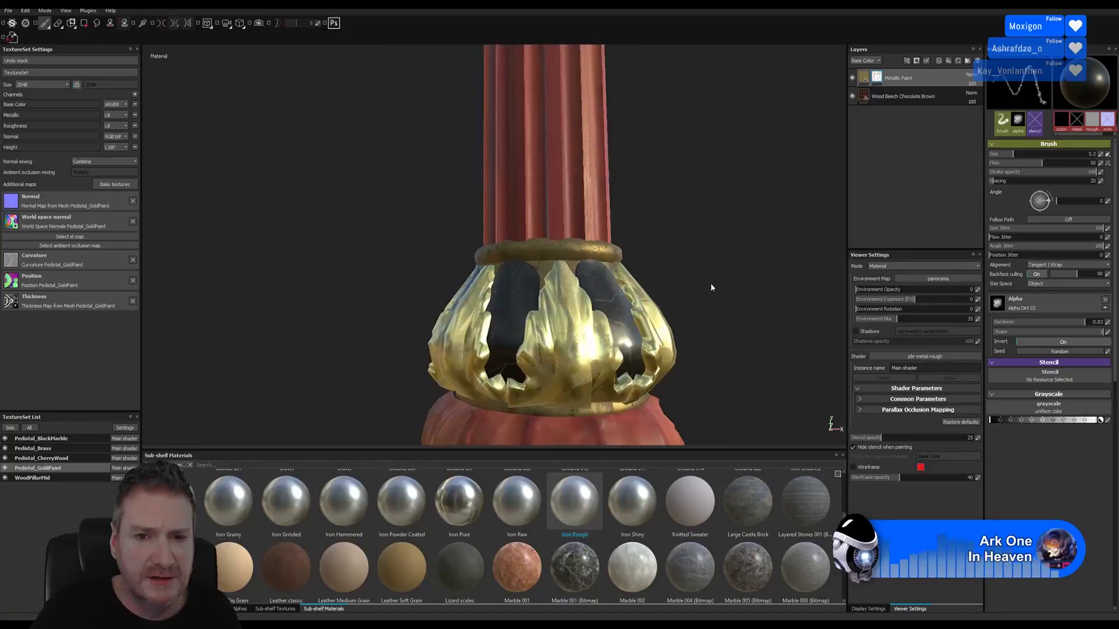
pyautogui.keyDown('alt'); pyautogui.moveTo(712, 288); pyautogui.dragTo(970, 278, button='right'); pyautogui.keyUp('alt')
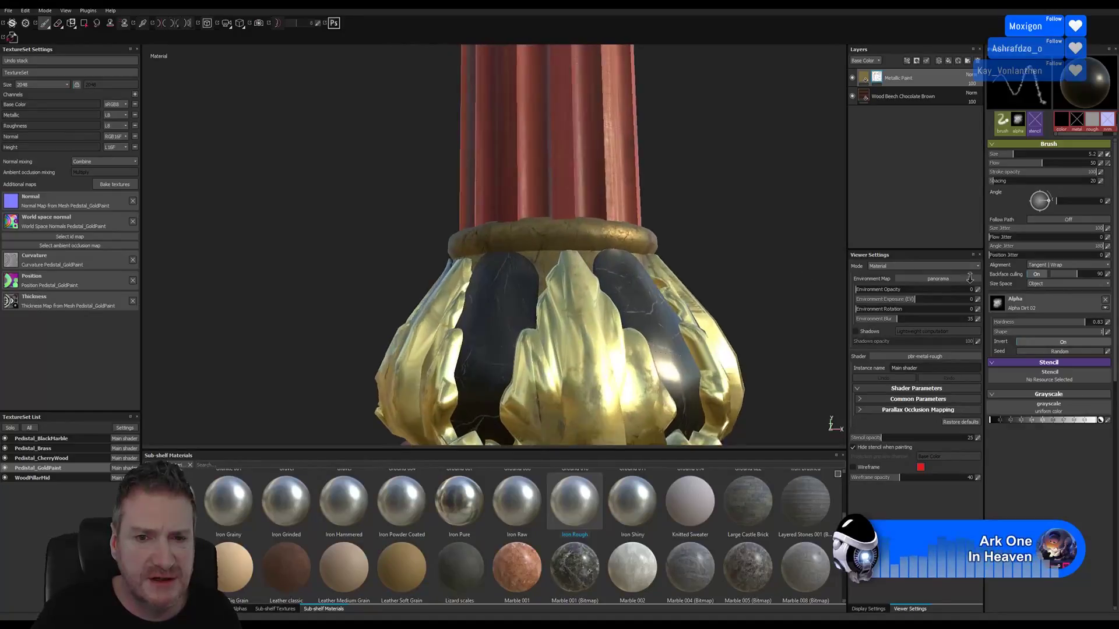
pyautogui.moveTo(716, 204)
pyautogui.keyDown('alt'); pyautogui.mouseDown()
pyautogui.moveTo(725, 192)
pyautogui.moveTo(754, 232)
pyautogui.moveTo(823, 219)
pyautogui.moveTo(842, 177)
pyautogui.moveTo(891, 204)
pyautogui.moveTo(649, 216)
pyautogui.moveTo(585, 206)
pyautogui.mouseUp(); pyautogui.keyUp('alt')
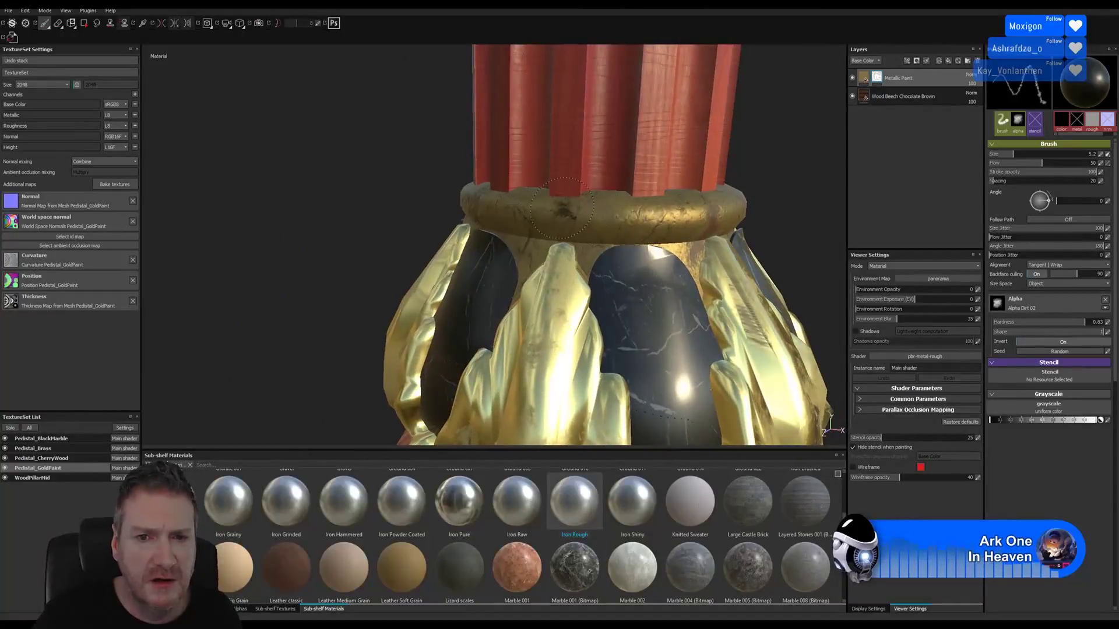
pyautogui.click(571, 229)
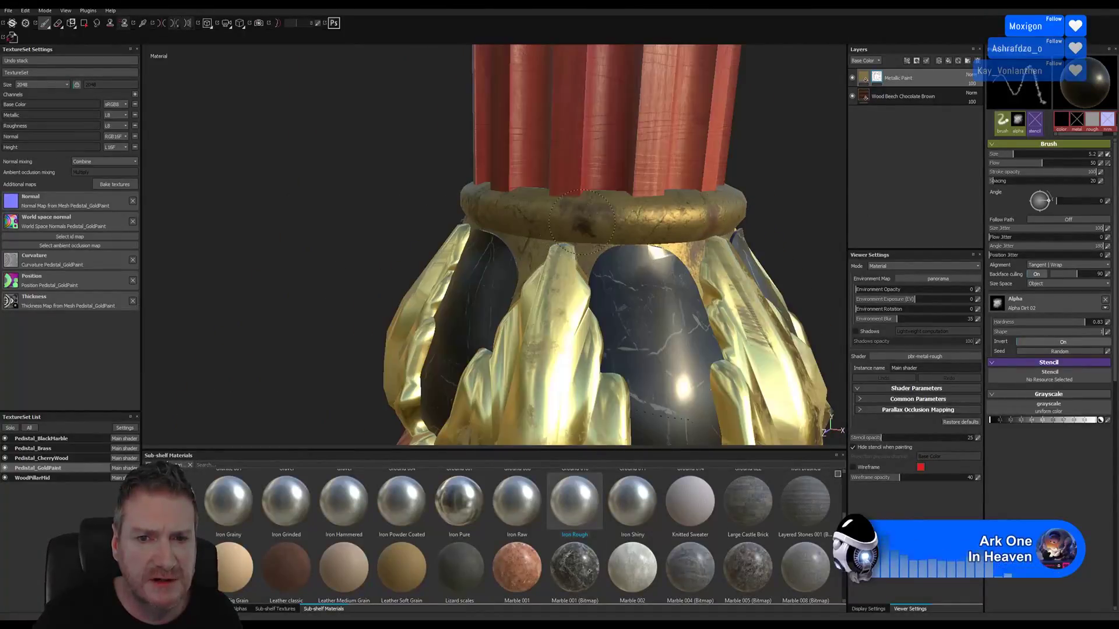
pyautogui.click(582, 222)
pyautogui.click(656, 221)
pyautogui.click(552, 222)
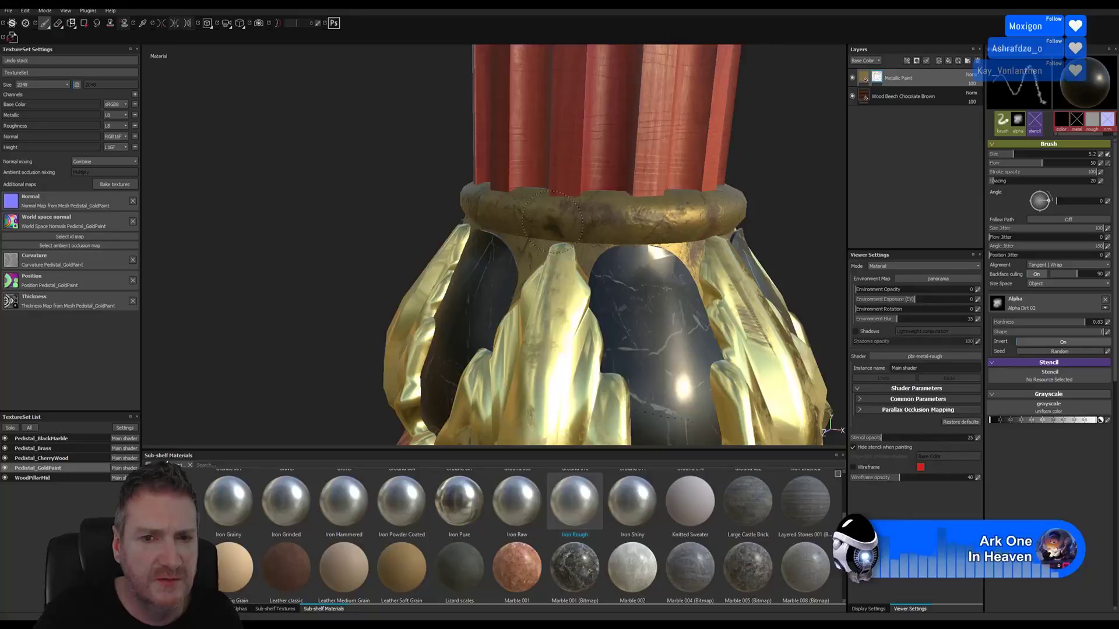
pyautogui.click(555, 207)
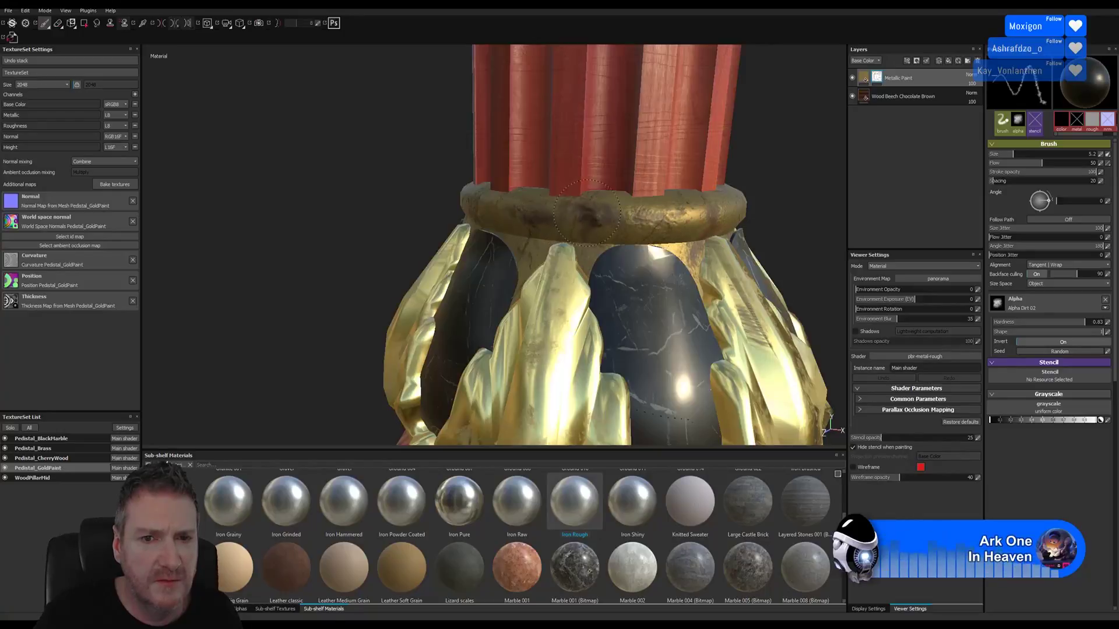
pyautogui.click(586, 221)
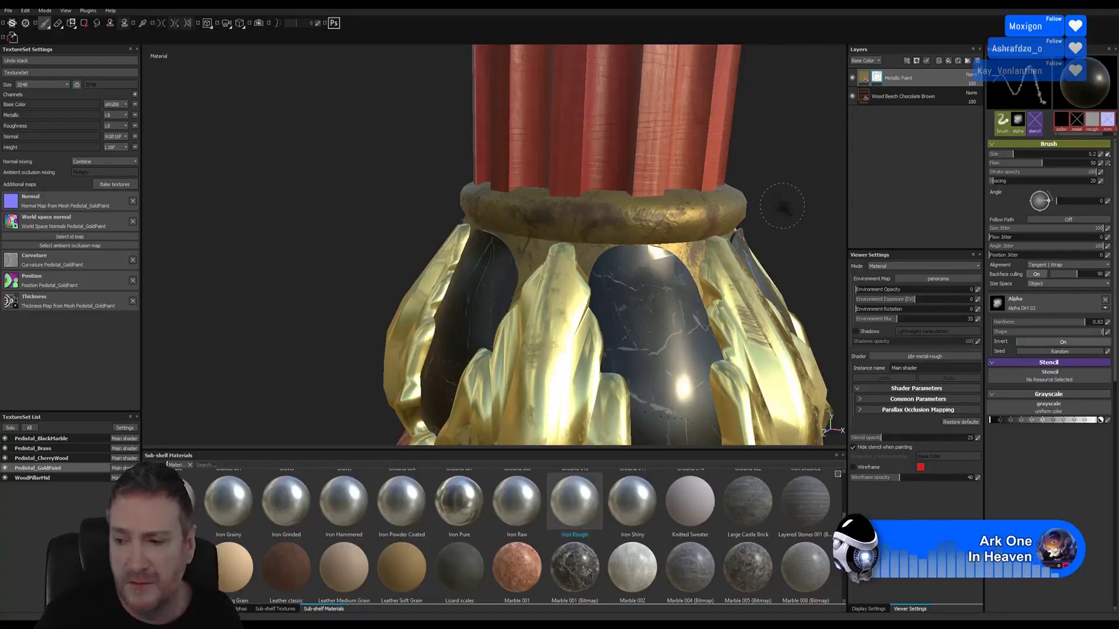
pyautogui.press('alt')
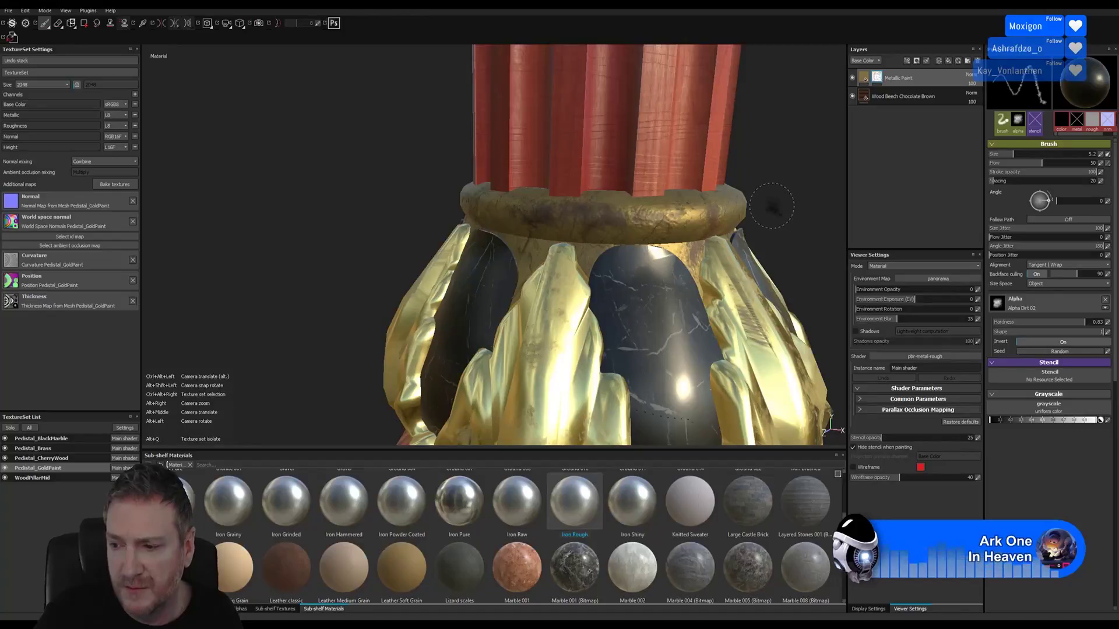
pyautogui.keyDown('alt'); pyautogui.moveTo(780, 197); pyautogui.dragTo(599, 183); pyautogui.keyUp('alt')
pyautogui.keyDown('alt'); pyautogui.moveTo(599, 183); pyautogui.dragTo(204, 198, button='right'); pyautogui.keyUp('alt')
pyautogui.scroll(-2, 738, 185)
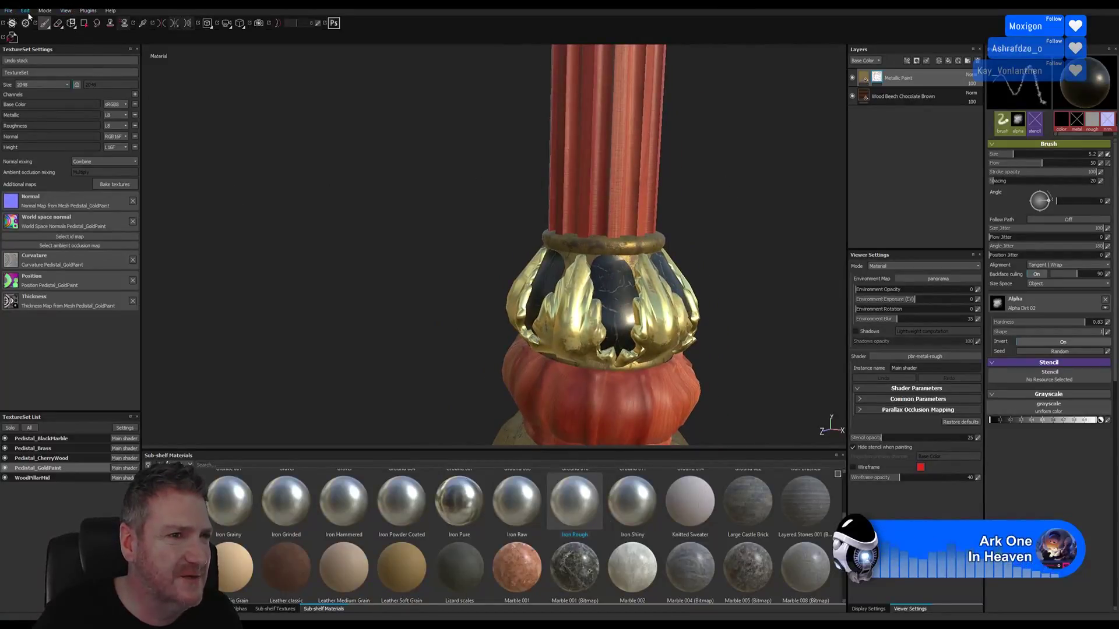
pyautogui.click(25, 12)
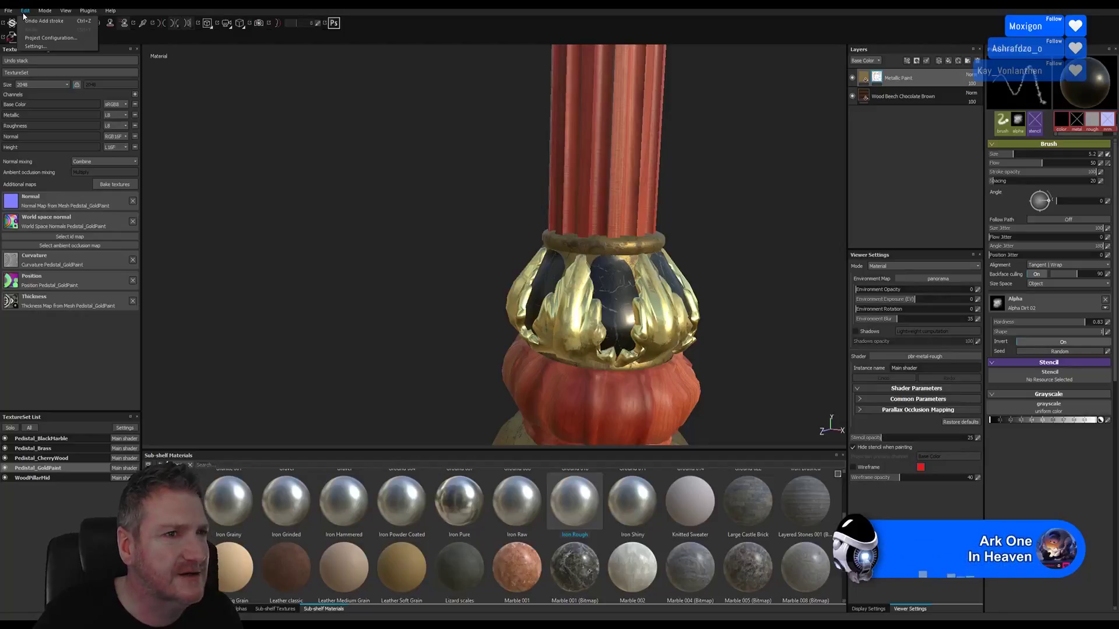
pyautogui.moveTo(45, 10)
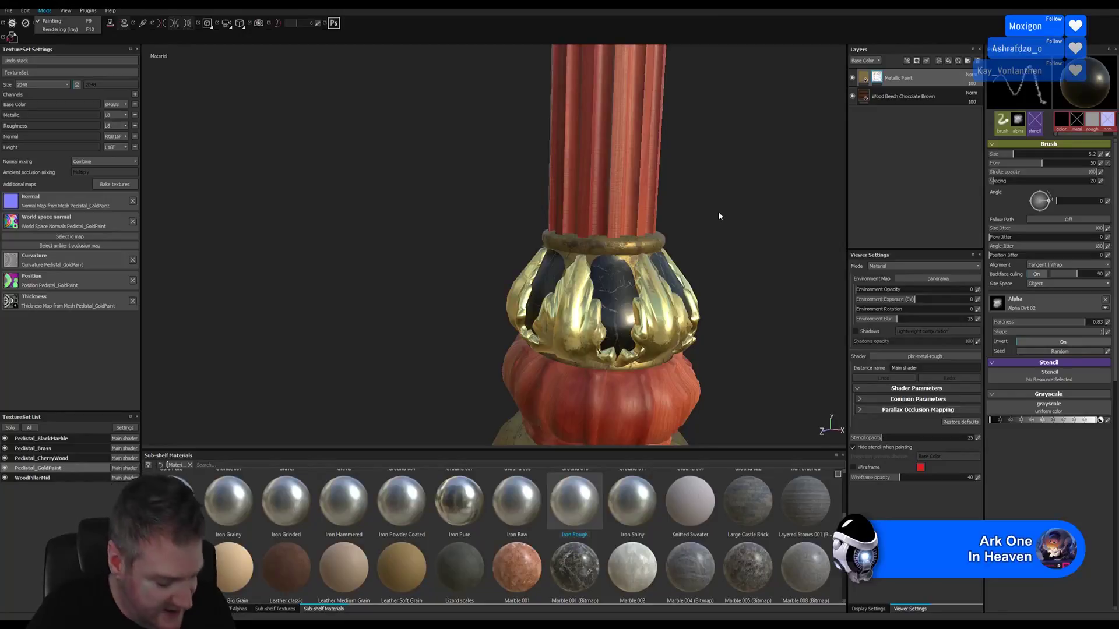
# Step: Compare the gold-painted parts around the narrow ring in isolation with the complete pedestal, from far and near
pyautogui.hotkey('alt', 'q')
pyautogui.hotkey('alt', 'q')
pyautogui.moveTo(713, 227)
pyautogui.keyDown('alt'); pyautogui.mouseDown()
pyautogui.moveTo(700, 208)
pyautogui.moveTo(749, 200)
pyautogui.moveTo(724, 208)
pyautogui.mouseUp(); pyautogui.keyUp('alt')
pyautogui.scroll(6, 594, 255)
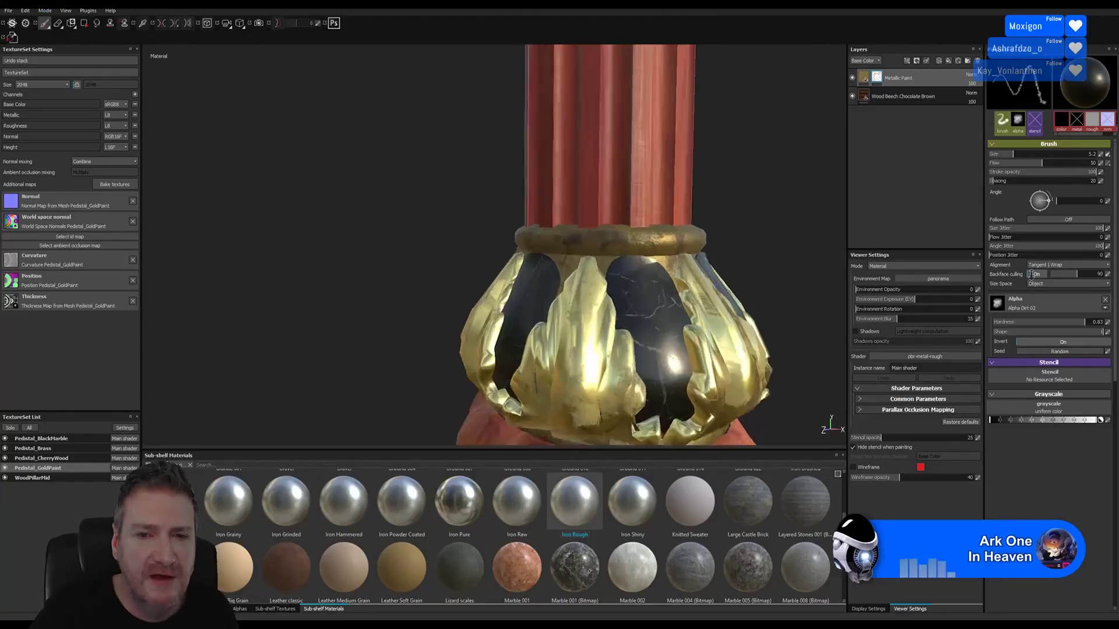
pyautogui.hotkey('alt', 'q')
pyautogui.hotkey('alt', 'q')
pyautogui.hotkey('alt', 'q')
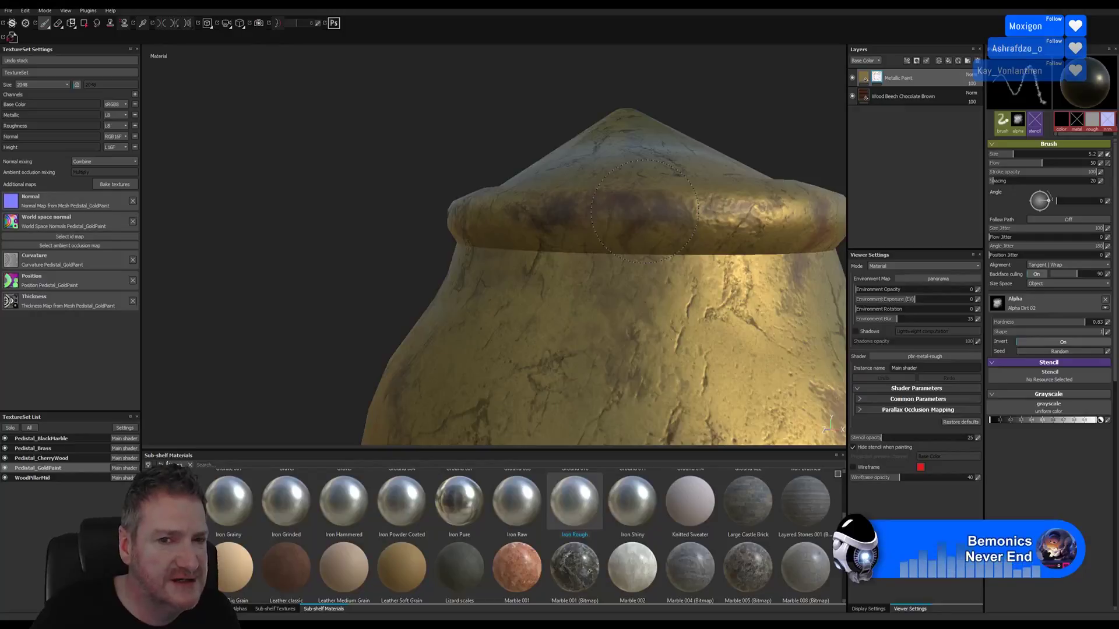
pyautogui.hotkey('alt', 'q')
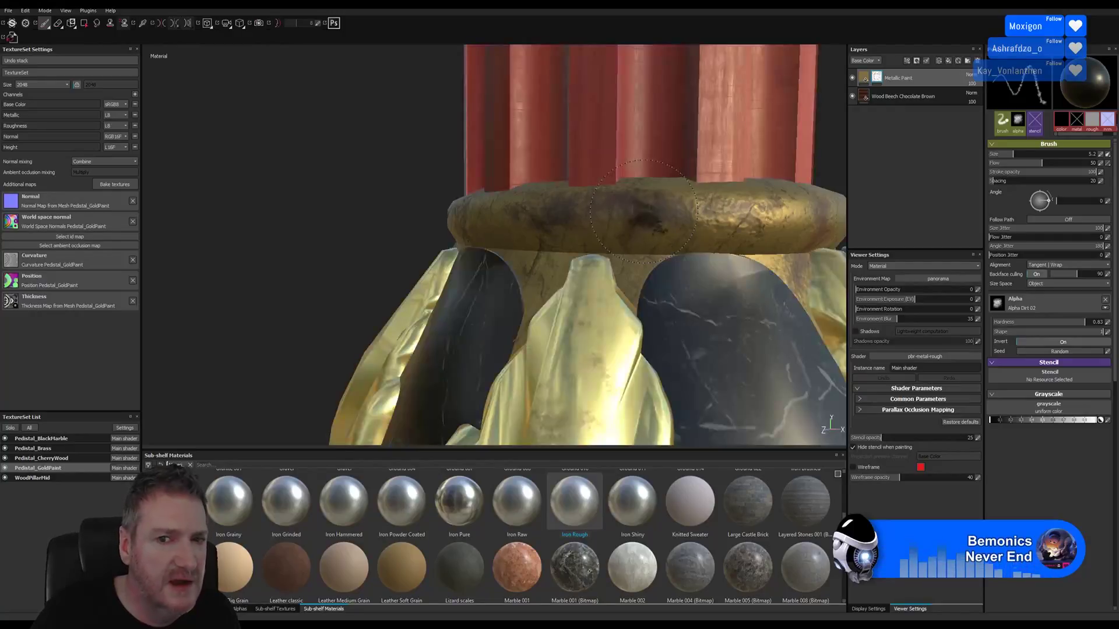
# Step: Dab wear onto the upper face of the narrow gold ring and compare the isolated gold paint with the complete pedestal
pyautogui.click(667, 123)
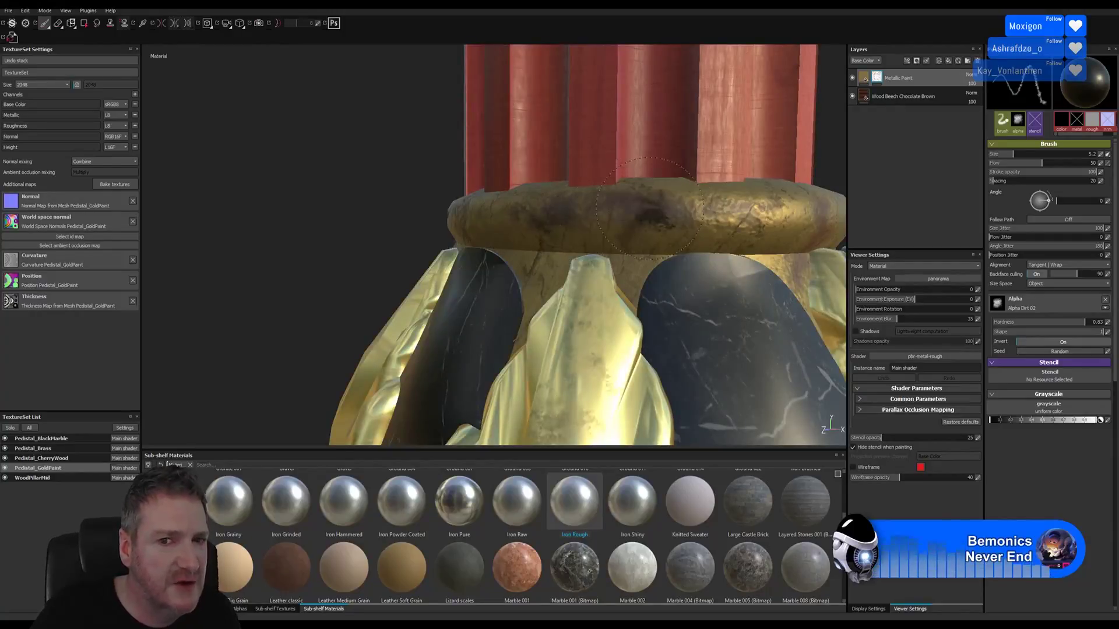
pyautogui.moveTo(376, 191)
pyautogui.keyDown('alt'); pyautogui.mouseDown(button='right')
pyautogui.moveTo(317, 184)
pyautogui.moveTo(138, 203)
pyautogui.moveTo(325, 188)
pyautogui.moveTo(278, 23)
pyautogui.mouseUp(button='right'); pyautogui.keyUp('alt')
pyautogui.hotkey('alt', 'q')
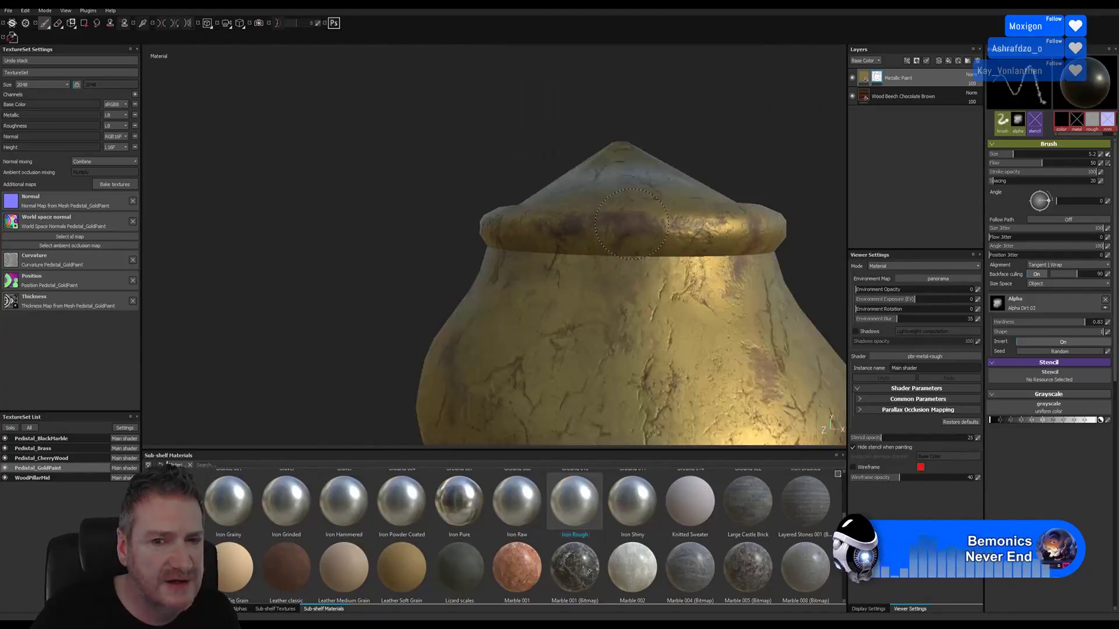
pyautogui.hotkey('alt', 'q')
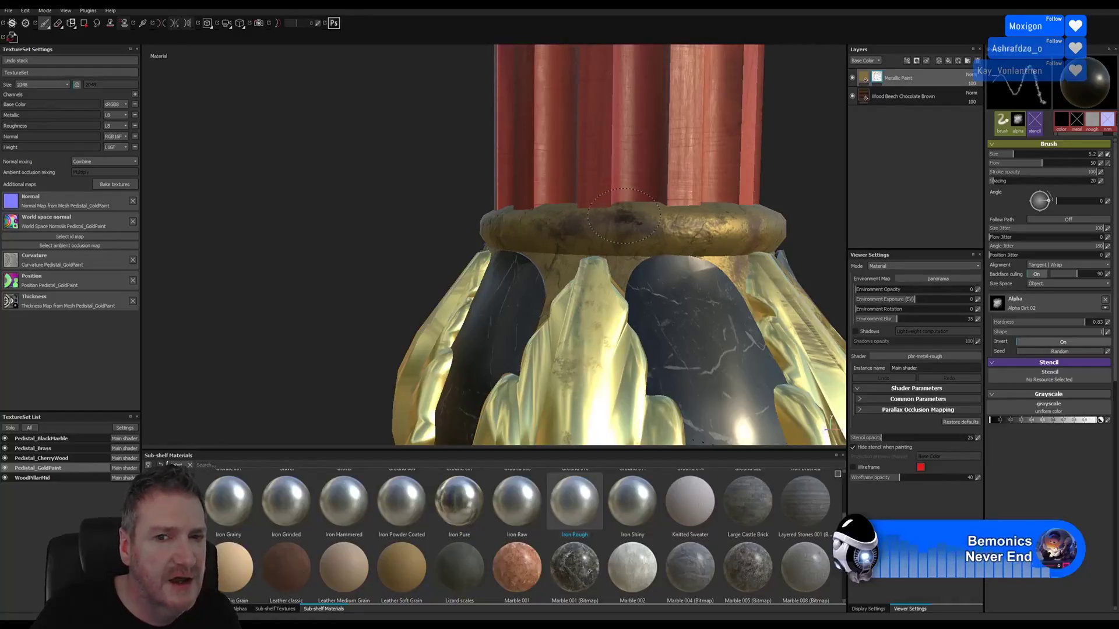
pyautogui.hotkey('alt', 'q')
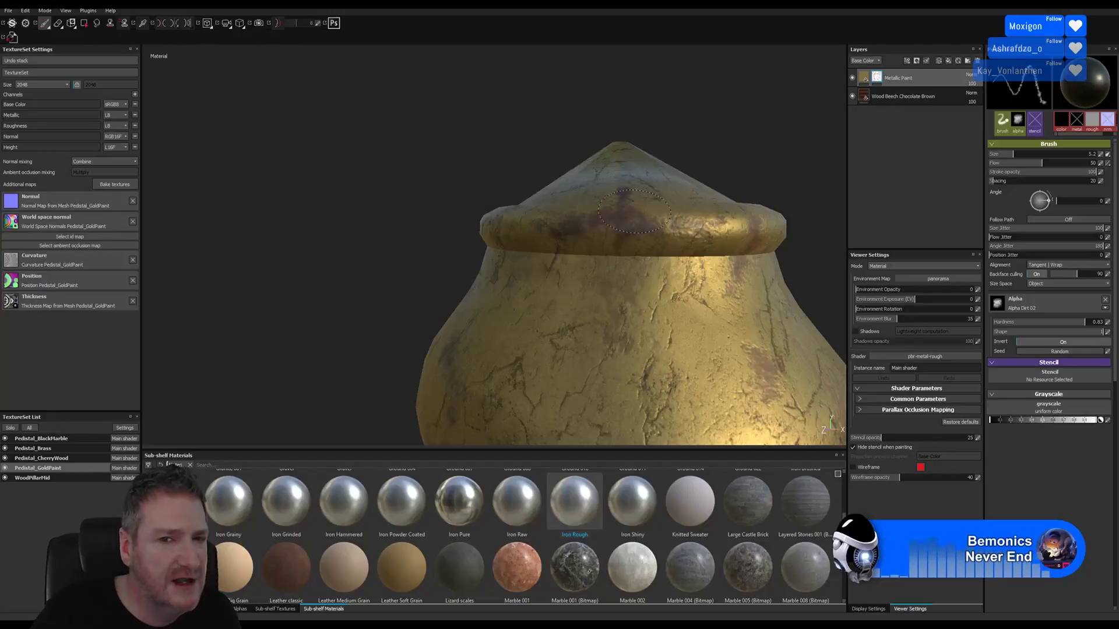
pyautogui.hotkey('alt', 'q')
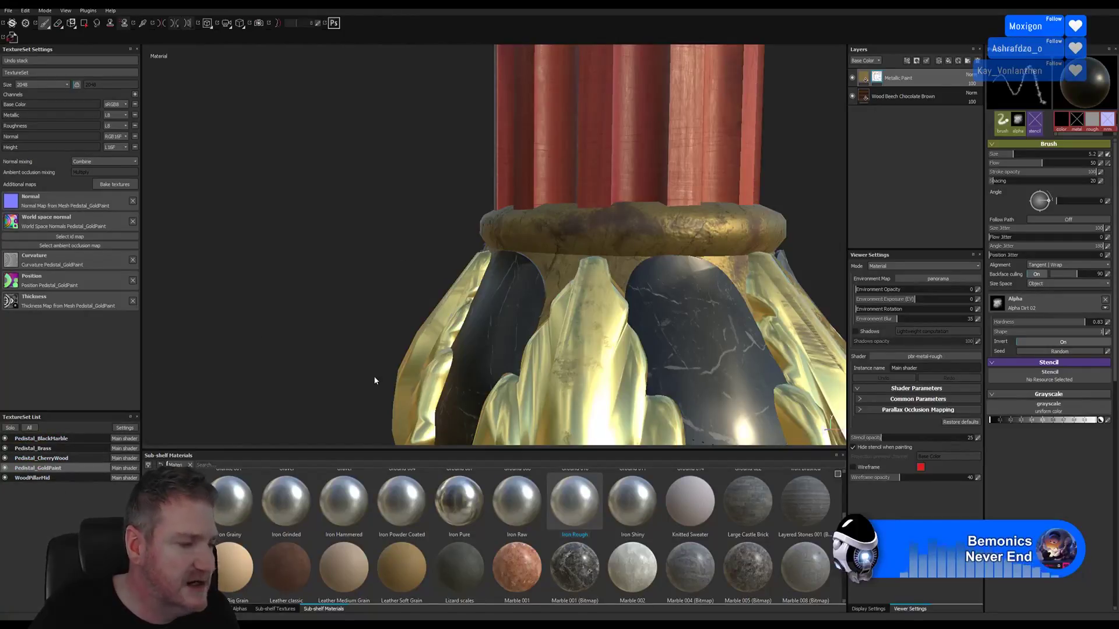
pyautogui.hotkey('alt', 'q')
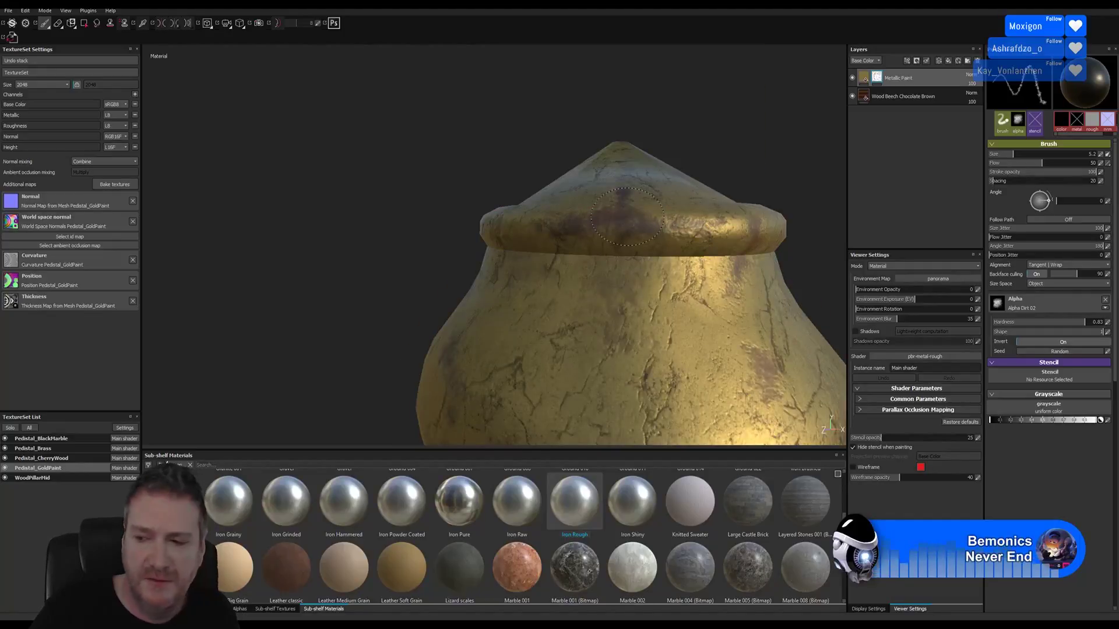
pyautogui.hotkey('alt', 'q')
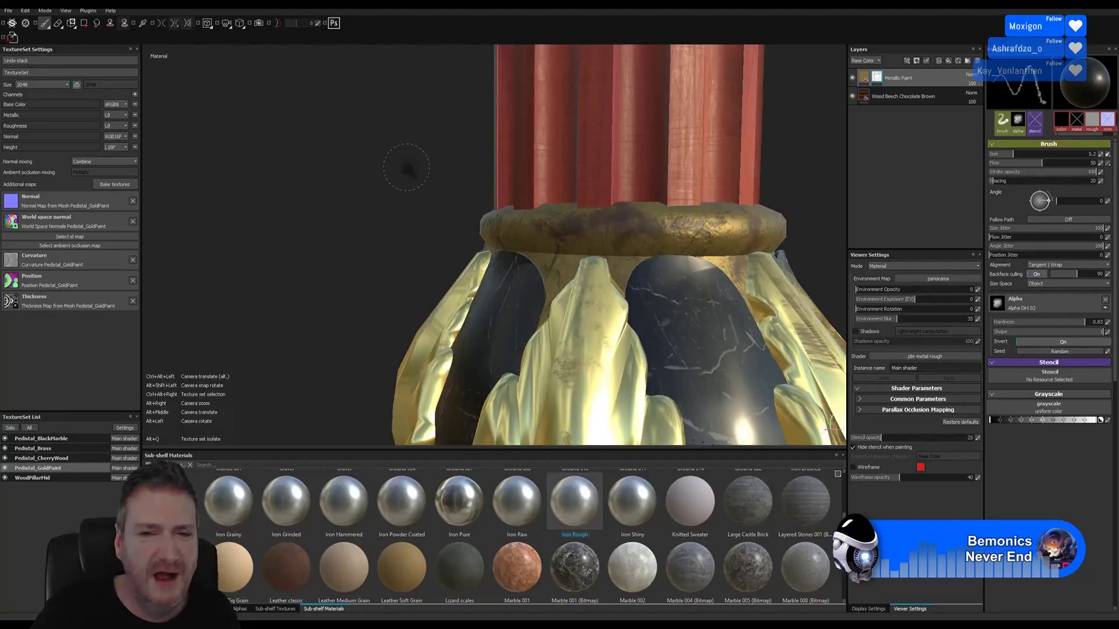
# Step: Extend the wear over the ring's top edge and up the isolated gold cone, and restore the complete pedestal
pyautogui.keyDown('alt'); pyautogui.moveTo(406, 168); pyautogui.dragTo(384, 181, button='right'); pyautogui.keyUp('alt')
pyautogui.keyDown('alt'); pyautogui.moveTo(780, 192); pyautogui.dragTo(760, 230); pyautogui.keyUp('alt')
pyautogui.keyDown('alt'); pyautogui.moveTo(833, 202); pyautogui.dragTo(932, 210, button='right'); pyautogui.keyUp('alt')
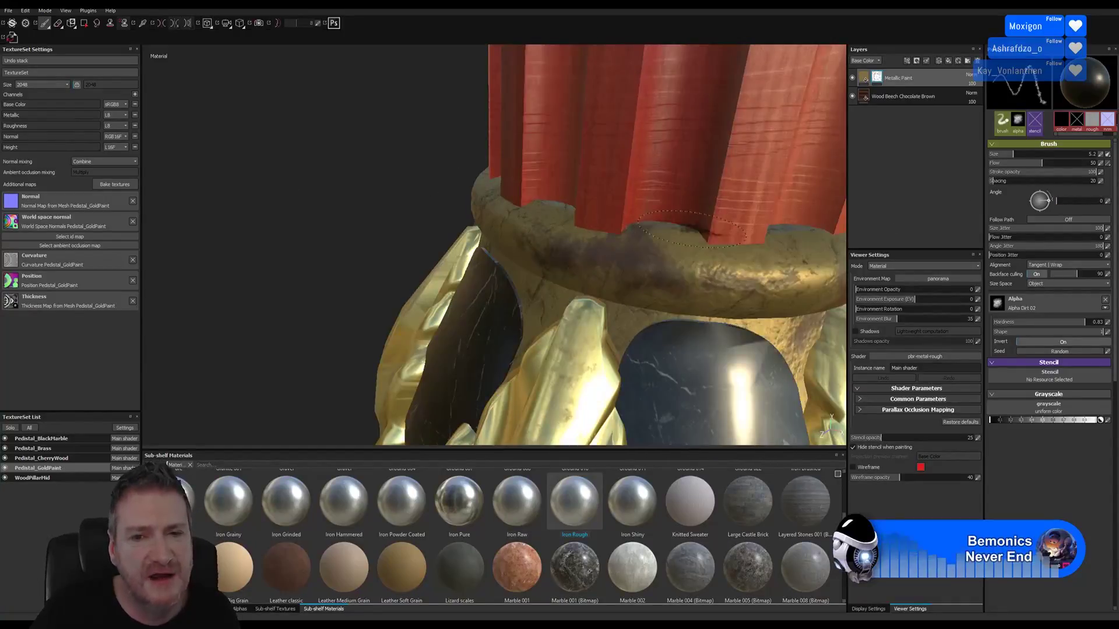
pyautogui.moveTo(637, 254); pyautogui.dragTo(631, 252)
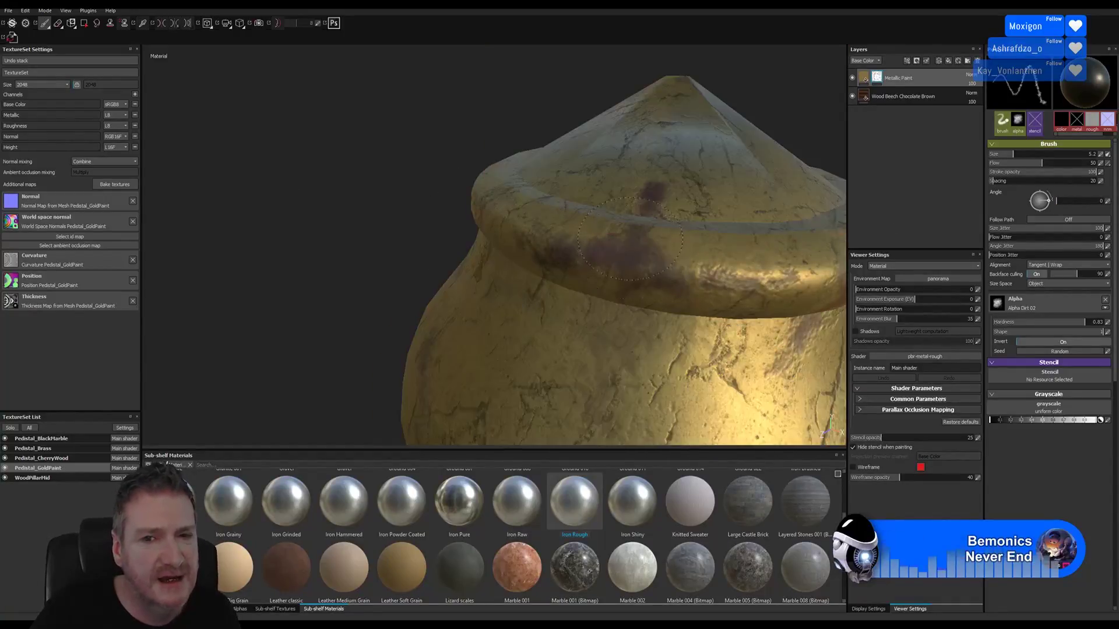
pyautogui.click(639, 192)
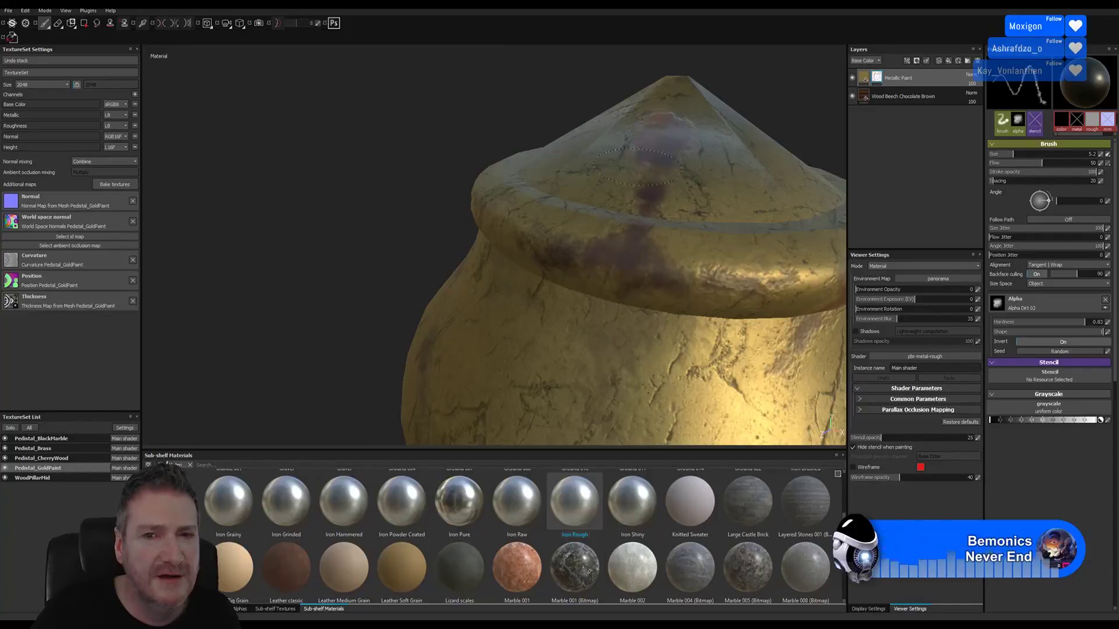
pyautogui.hotkey('alt', 'q')
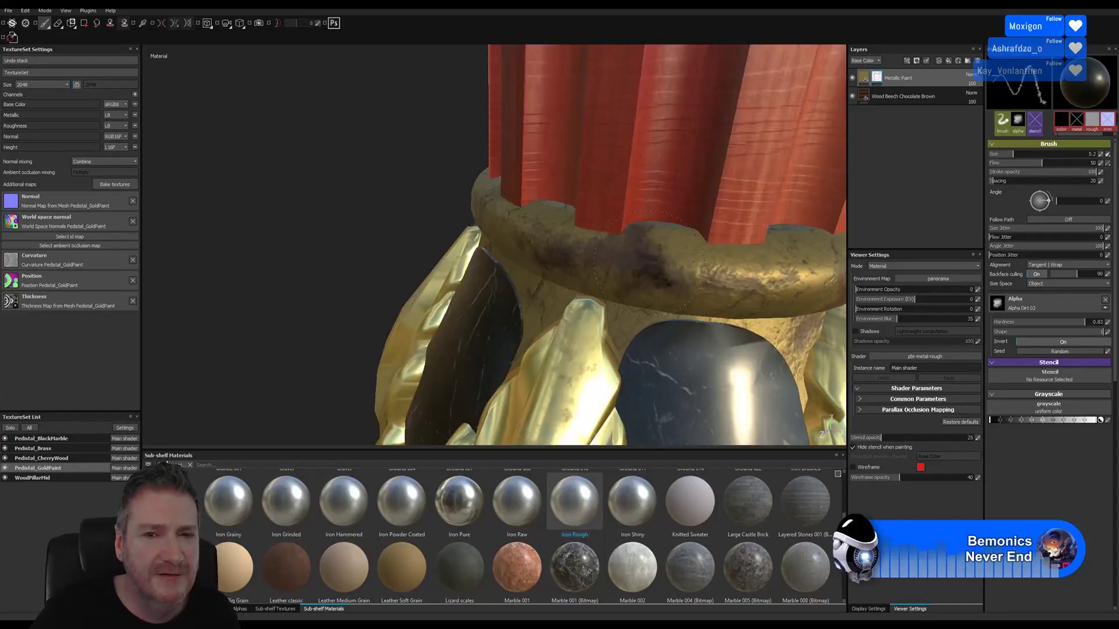
pyautogui.scroll(-2, 385, 213)
pyautogui.scroll(-1, 281, 214)
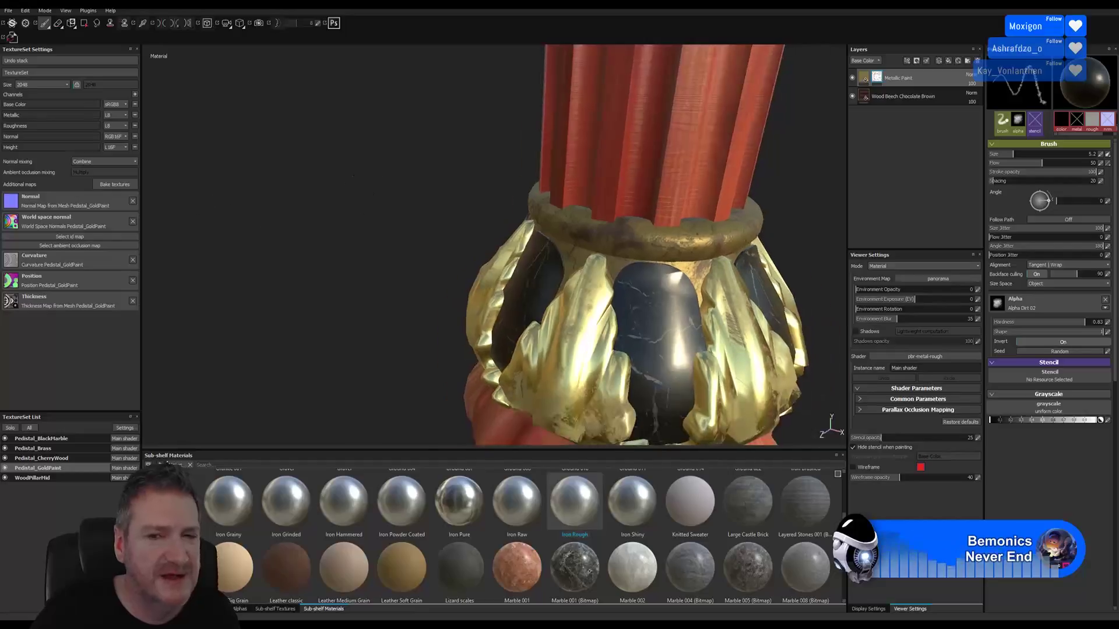
# Step: Paint wear along the ring's next stretch above the black marble panel, toggling the texture set isolation to check it
pyautogui.moveTo(802, 206)
pyautogui.keyDown('alt'); pyautogui.mouseDown()
pyautogui.moveTo(655, 173)
pyautogui.moveTo(327, 174)
pyautogui.moveTo(541, 228)
pyautogui.mouseUp(); pyautogui.keyUp('alt')
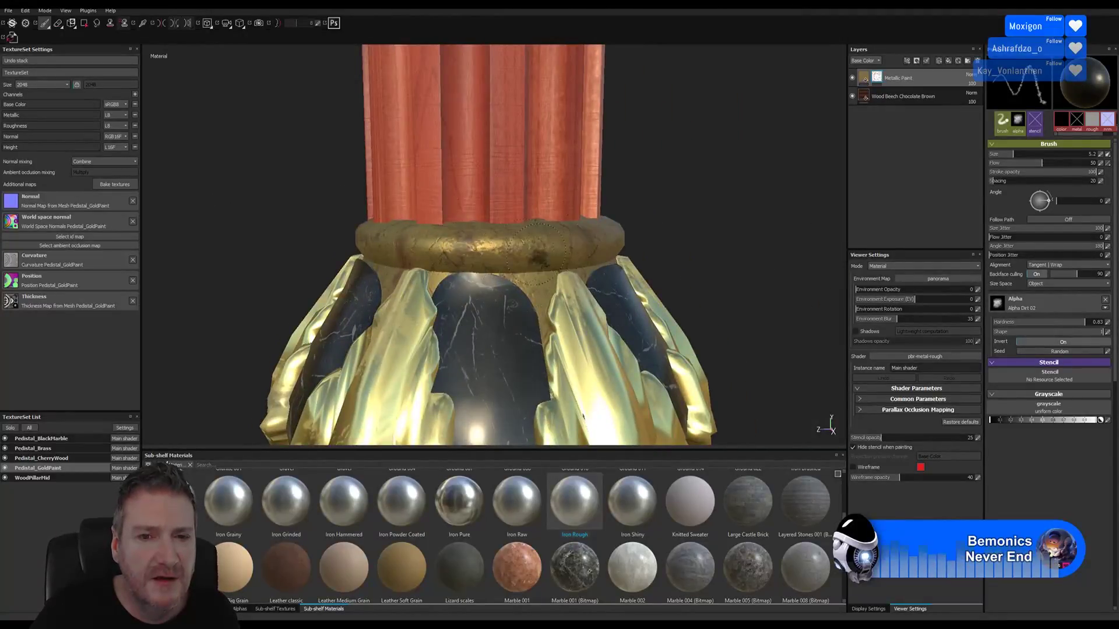
pyautogui.hotkey('alt', 'q')
pyautogui.hotkey('alt', 'q')
pyautogui.hotkey('alt', 'q')
pyautogui.hotkey('alt', 'q')
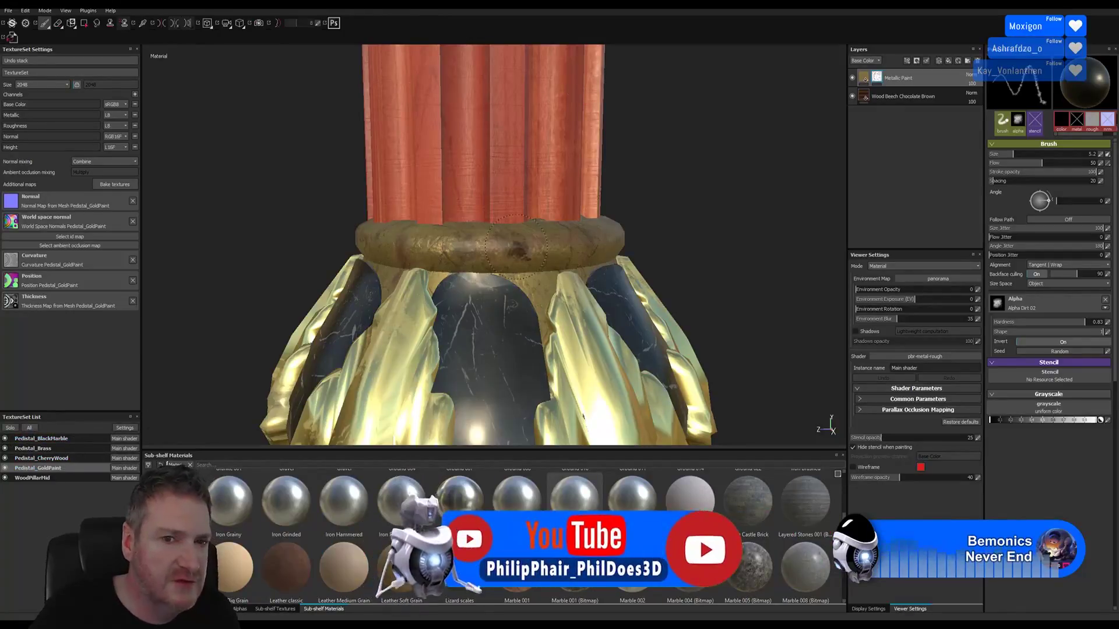
pyautogui.moveTo(513, 254); pyautogui.dragTo(451, 250)
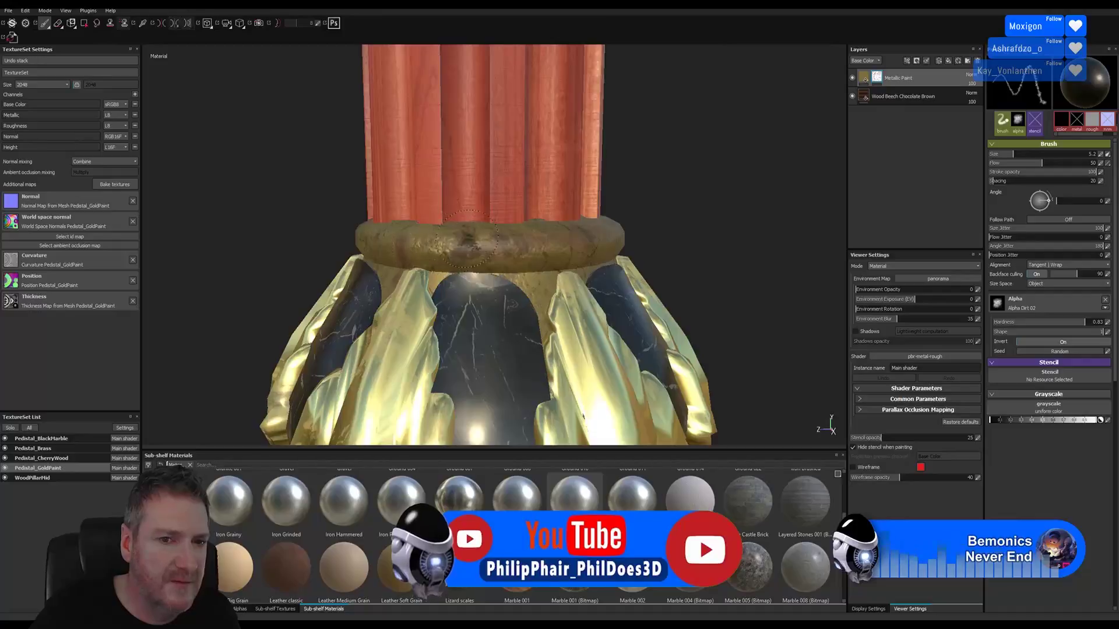
# Step: In the Pedestal_CherryWood texture set, show the Wood Beech Honey layer and add a white mask to the Wood american cherry layer above it
pyautogui.keyDown('alt'); pyautogui.moveTo(674, 227); pyautogui.dragTo(192, 254, button='right'); pyautogui.keyUp('alt')
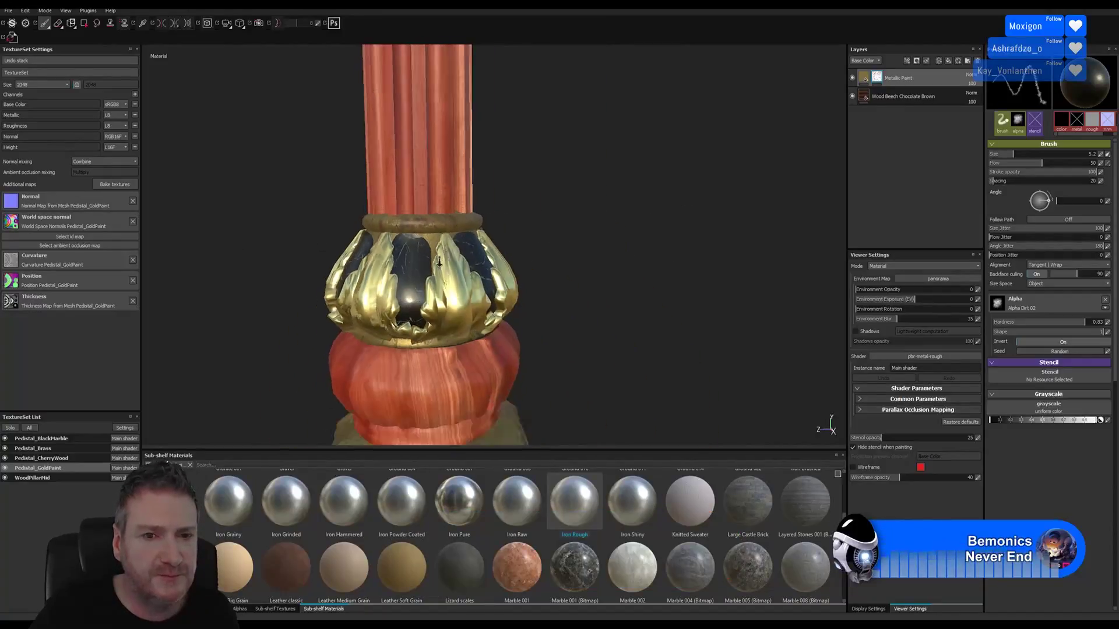
pyautogui.keyDown('alt'); pyautogui.moveTo(568, 209); pyautogui.dragTo(618, 192, button='middle'); pyautogui.keyUp('alt')
pyautogui.moveTo(628, 245)
pyautogui.keyDown('alt'); pyautogui.mouseDown()
pyautogui.moveTo(607, 239)
pyautogui.moveTo(644, 252)
pyautogui.mouseUp(); pyautogui.keyUp('alt')
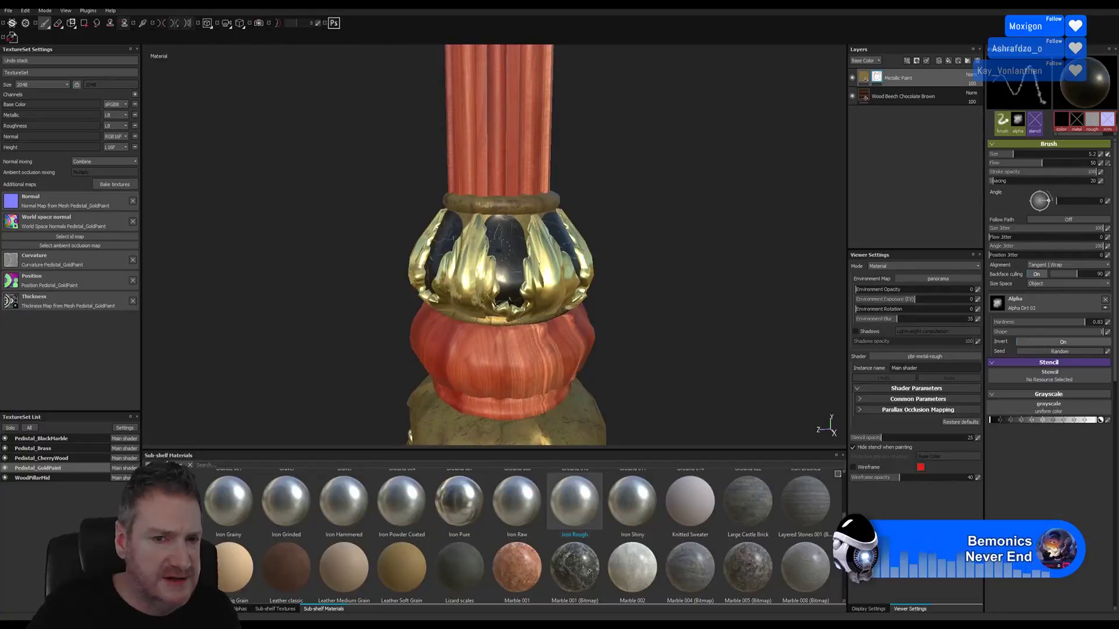
pyautogui.keyDown('alt'); pyautogui.moveTo(663, 274); pyautogui.dragTo(315, 292, button='right'); pyautogui.keyUp('alt')
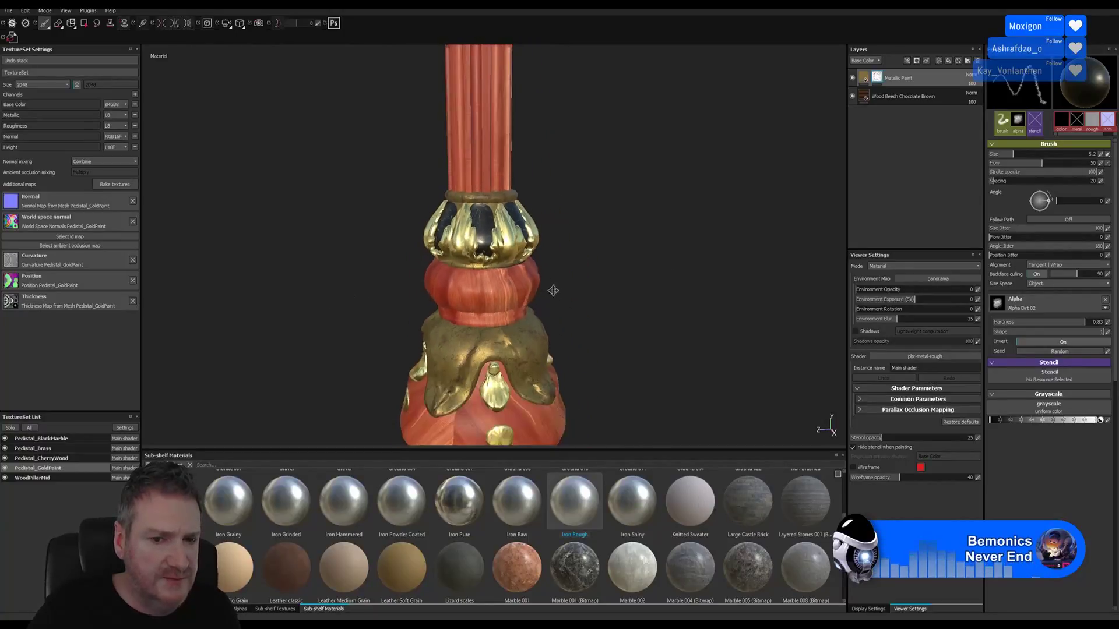
pyautogui.keyDown('alt'); pyautogui.moveTo(551, 290); pyautogui.dragTo(584, 274, button='middle'); pyautogui.keyUp('alt')
pyautogui.keyDown('alt'); pyautogui.moveTo(585, 275); pyautogui.dragTo(350, 257); pyautogui.keyUp('alt')
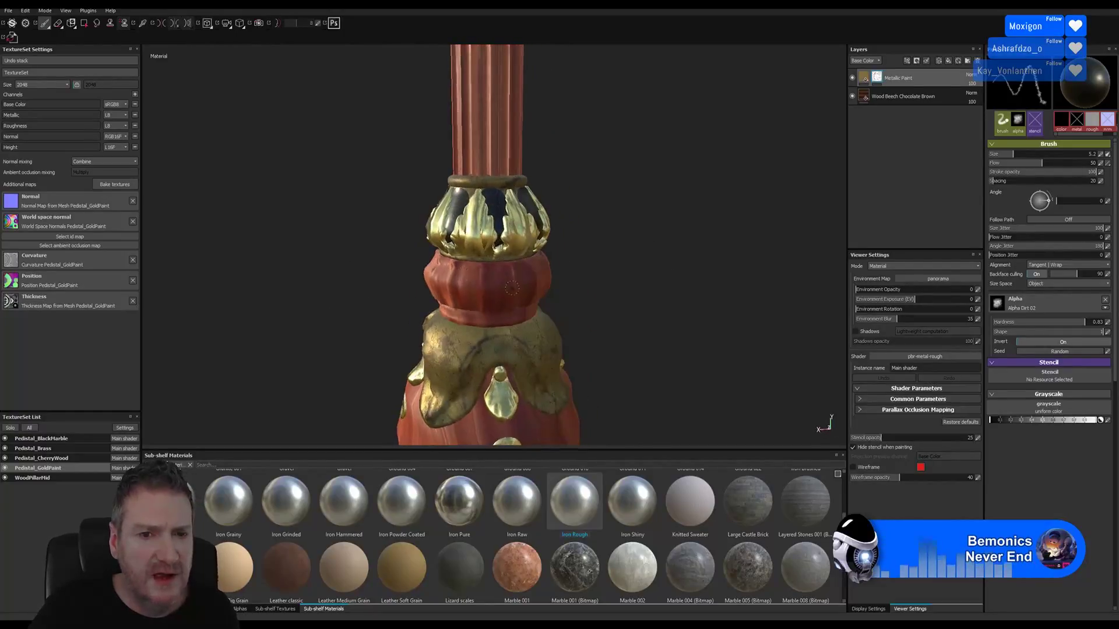
pyautogui.keyDown('alt'); pyautogui.moveTo(350, 258); pyautogui.dragTo(891, 299, button='right'); pyautogui.keyUp('alt')
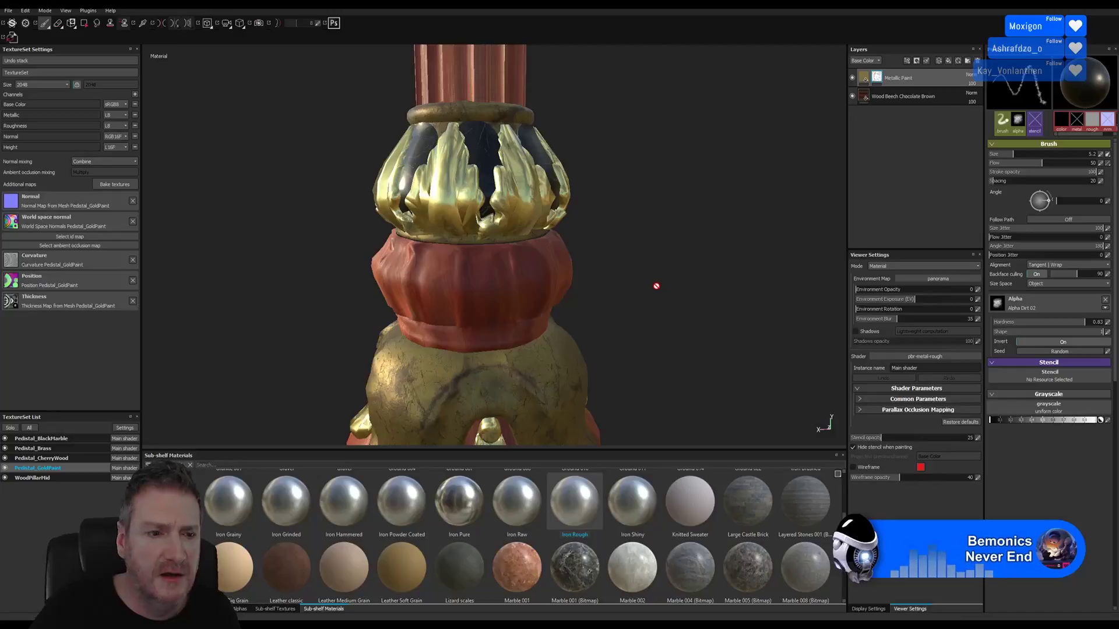
pyautogui.hotkey('ctrl', 'z')
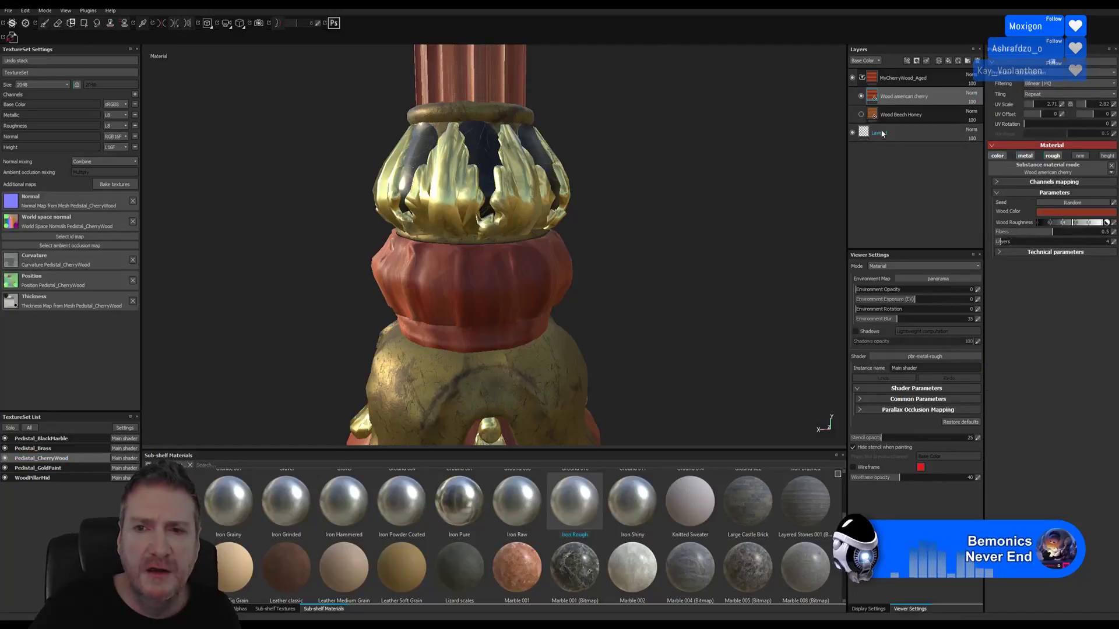
pyautogui.click(862, 97)
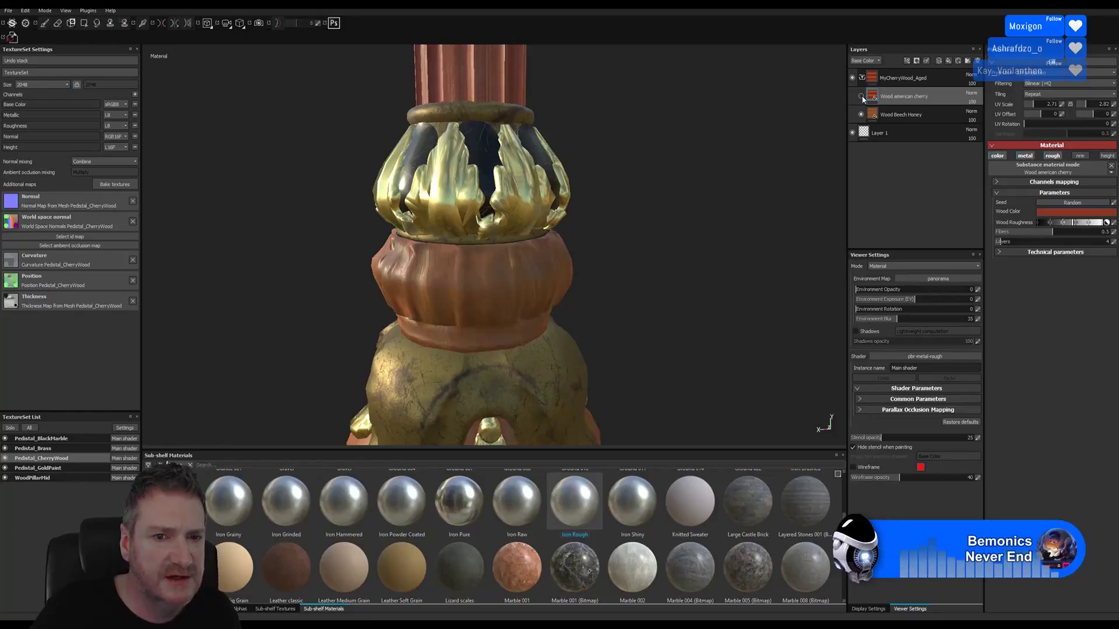
pyautogui.click(861, 97)
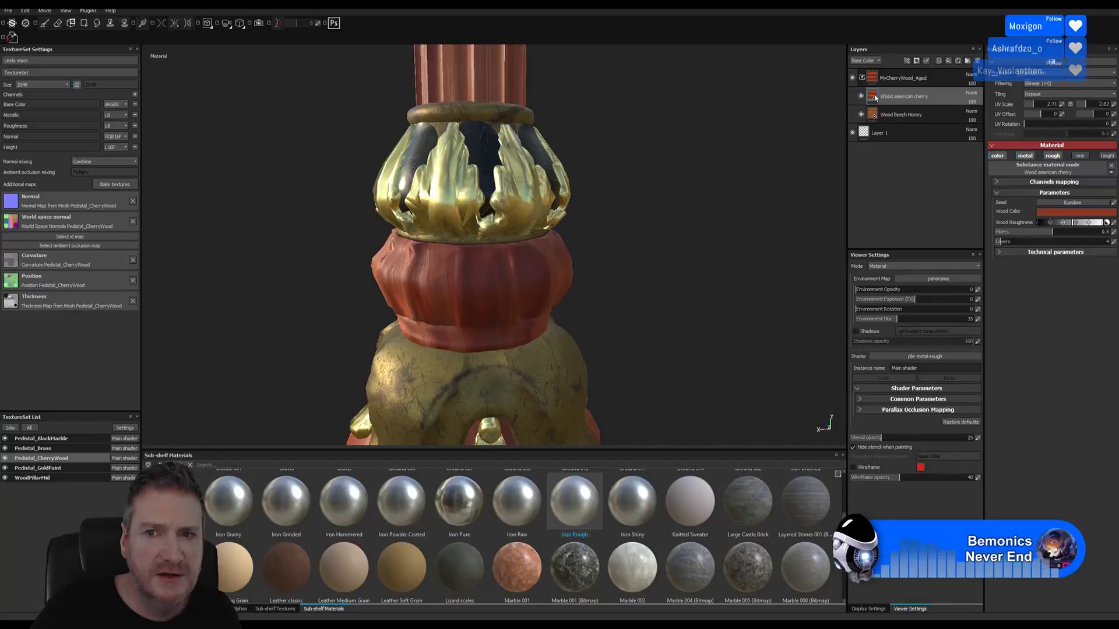
pyautogui.rightClick(874, 95)
pyautogui.click(886, 100)
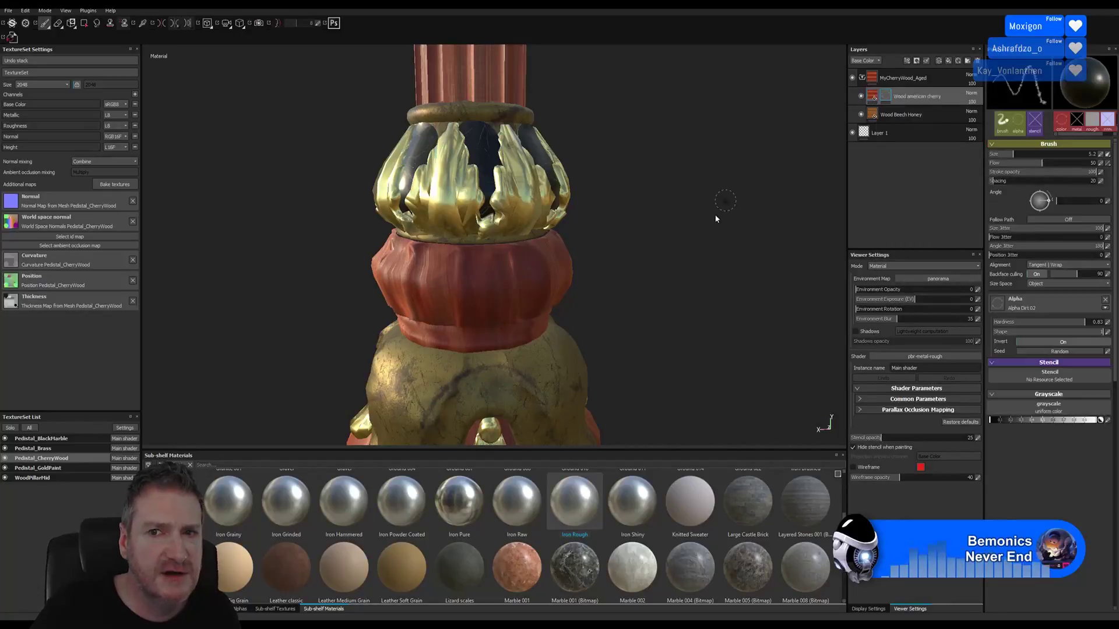
# Step: Paint wear into the Wood american cherry mask along the vertical ridges of the wooden bulb below the brass leaves
pyautogui.keyDown('alt'); pyautogui.moveTo(357, 284); pyautogui.dragTo(796, 261, button='right'); pyautogui.keyUp('alt')
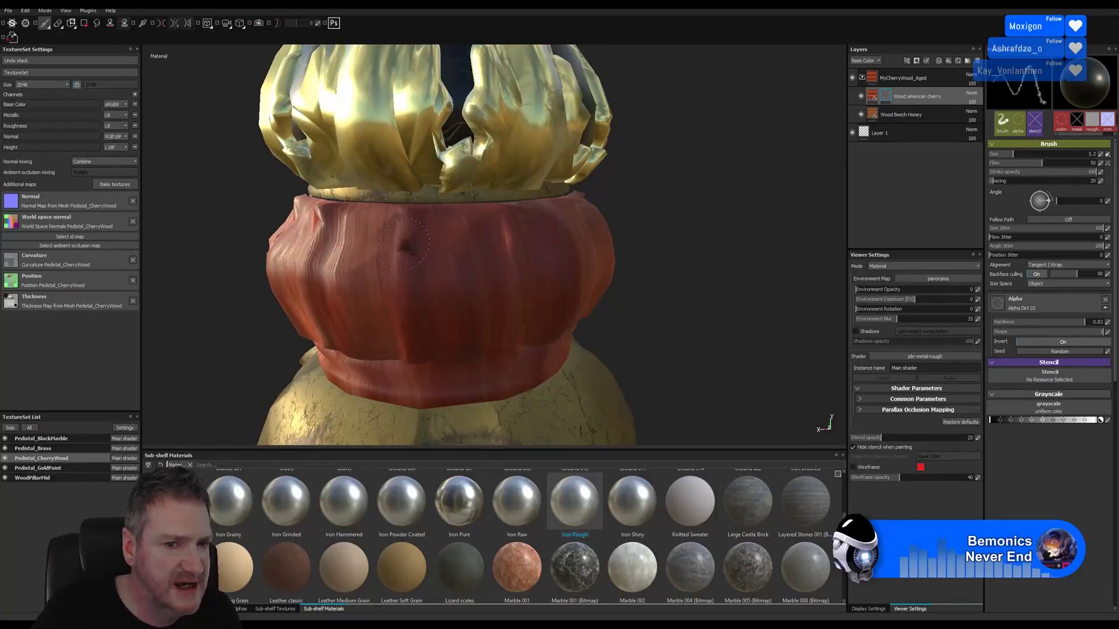
pyautogui.keyDown('alt'); pyautogui.moveTo(403, 245); pyautogui.dragTo(660, 299); pyautogui.keyUp('alt')
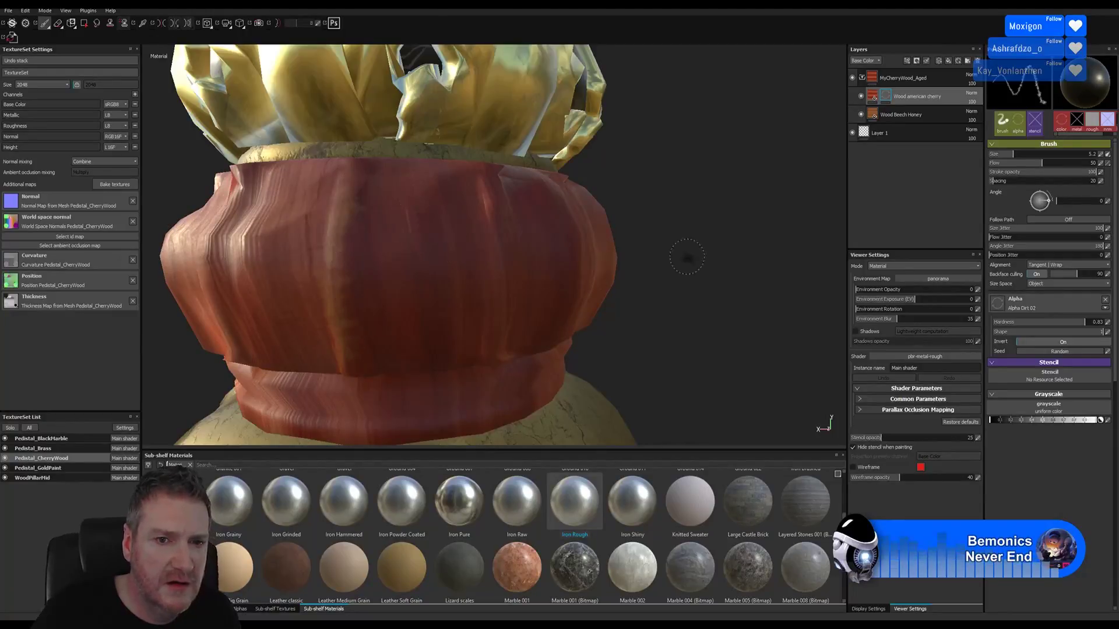
pyautogui.moveTo(687, 257)
pyautogui.keyDown('alt'); pyautogui.mouseDown()
pyautogui.moveTo(512, 262)
pyautogui.moveTo(530, 257)
pyautogui.moveTo(538, 213)
pyautogui.moveTo(702, 257)
pyautogui.moveTo(637, 263)
pyautogui.mouseUp(); pyautogui.keyUp('alt')
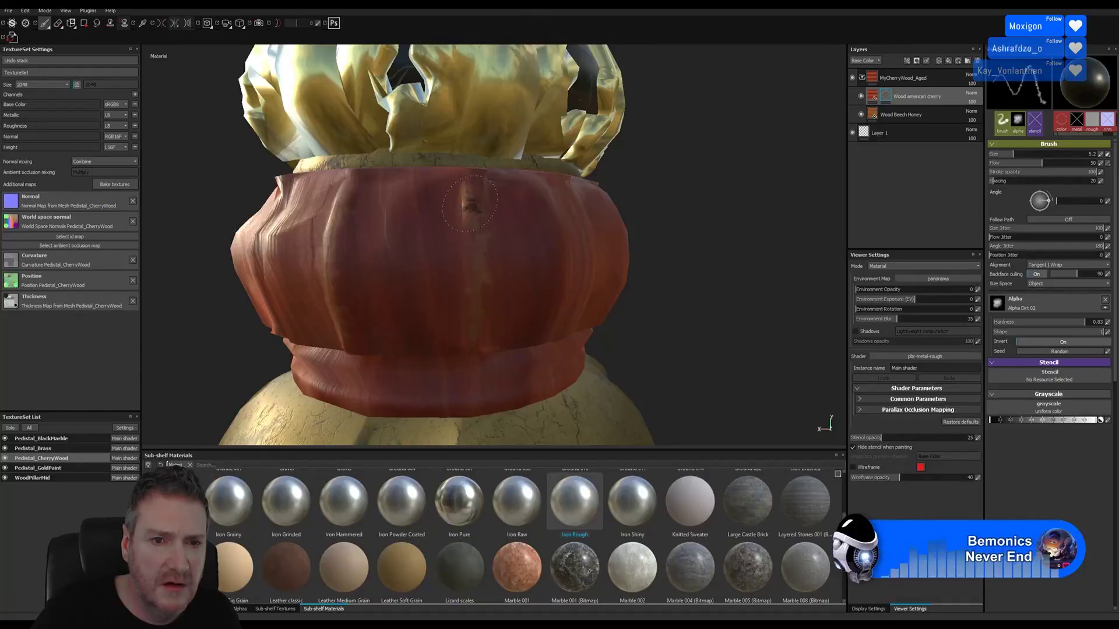
pyautogui.keyDown('alt'); pyautogui.moveTo(545, 249); pyautogui.dragTo(901, 244, button='right'); pyautogui.keyUp('alt')
pyautogui.keyDown('alt'); pyautogui.moveTo(662, 257); pyautogui.dragTo(571, 226); pyautogui.keyUp('alt')
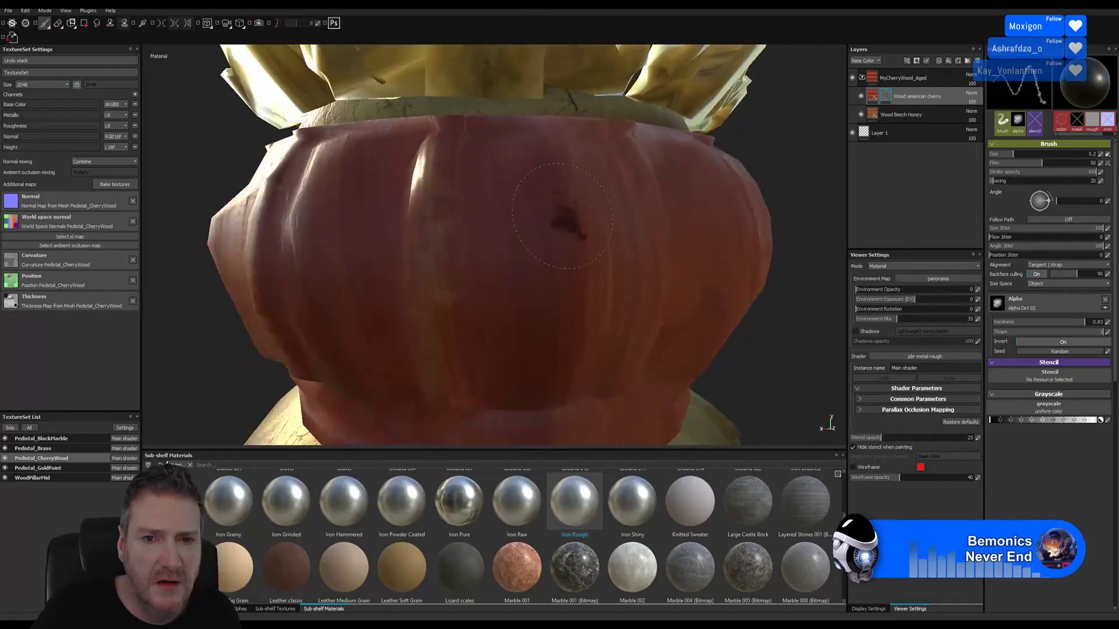
pyautogui.keyDown('alt'); pyautogui.moveTo(541, 225); pyautogui.dragTo(584, 215, button='right'); pyautogui.keyUp('alt')
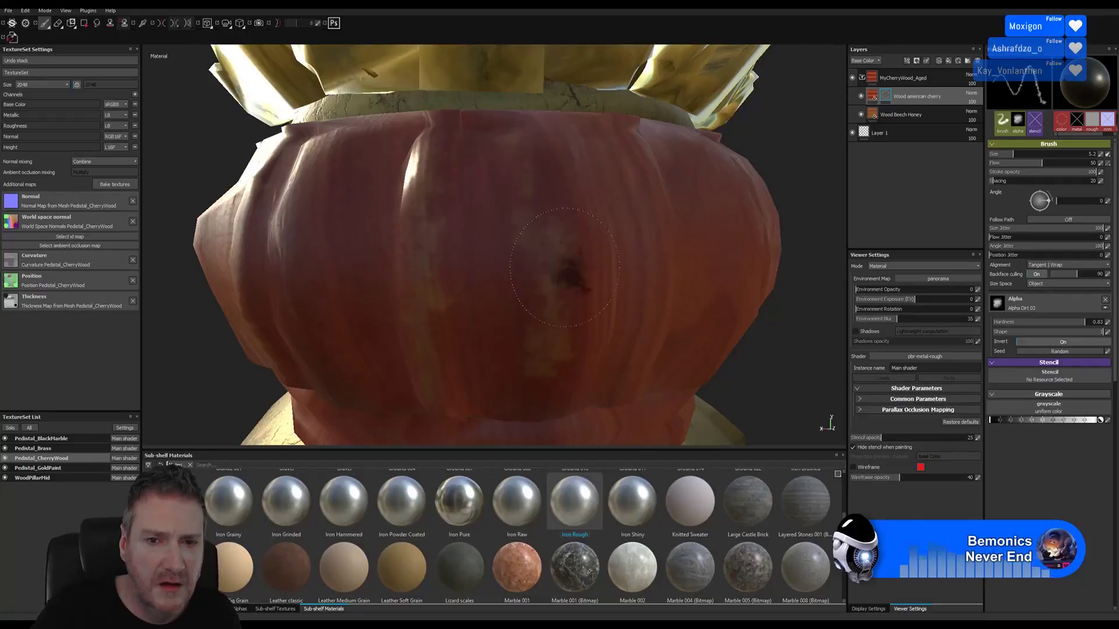
pyautogui.scroll(-3, 638, 289)
# Step: Continue the subtle wear around the next sides of the cherry bulb, from its upper rim to its lower edge
pyautogui.keyDown('alt'); pyautogui.moveTo(640, 291); pyautogui.dragTo(600, 297); pyautogui.keyUp('alt')
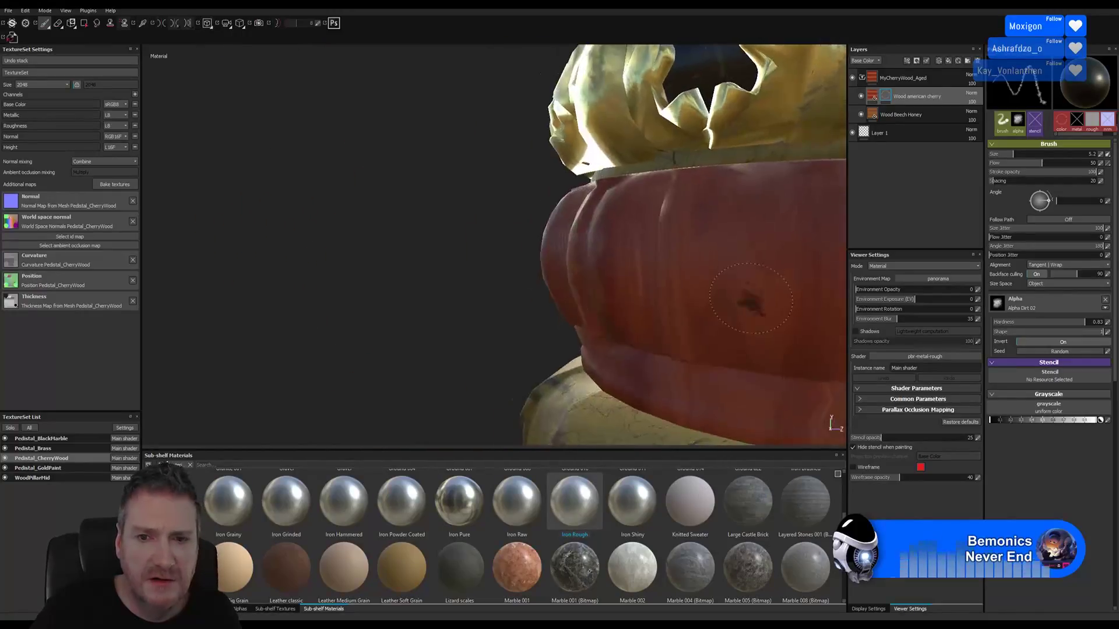
pyautogui.keyDown('alt'); pyautogui.moveTo(600, 297); pyautogui.dragTo(327, 292, button='middle'); pyautogui.keyUp('alt')
pyautogui.keyDown('alt'); pyautogui.moveTo(702, 323); pyautogui.dragTo(527, 276); pyautogui.keyUp('alt')
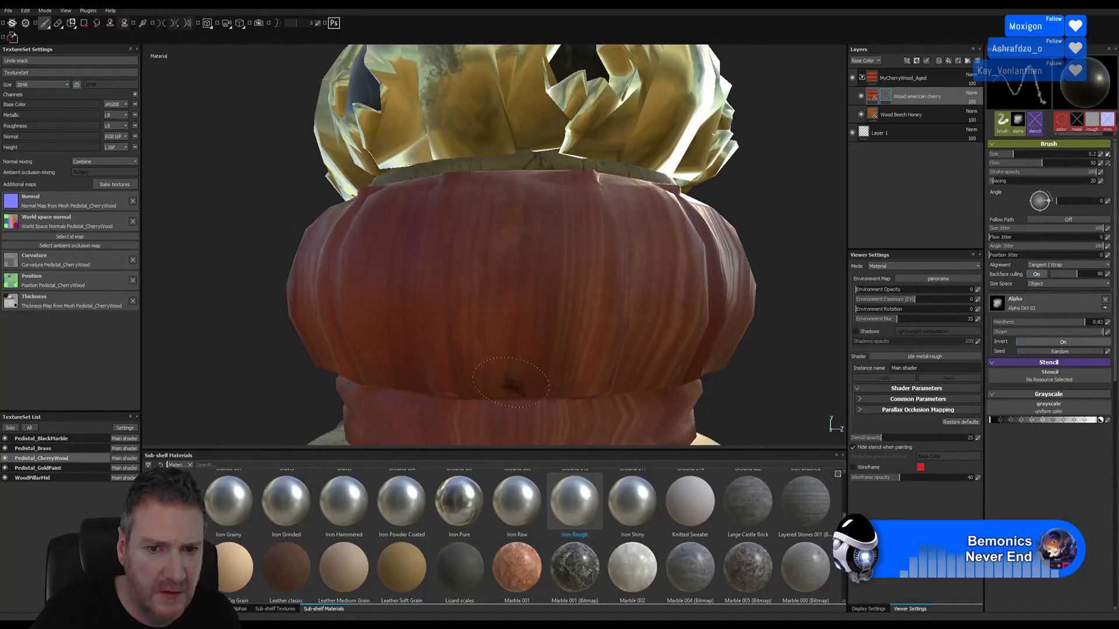
pyautogui.keyDown('alt'); pyautogui.moveTo(740, 323); pyautogui.dragTo(721, 316); pyautogui.keyUp('alt')
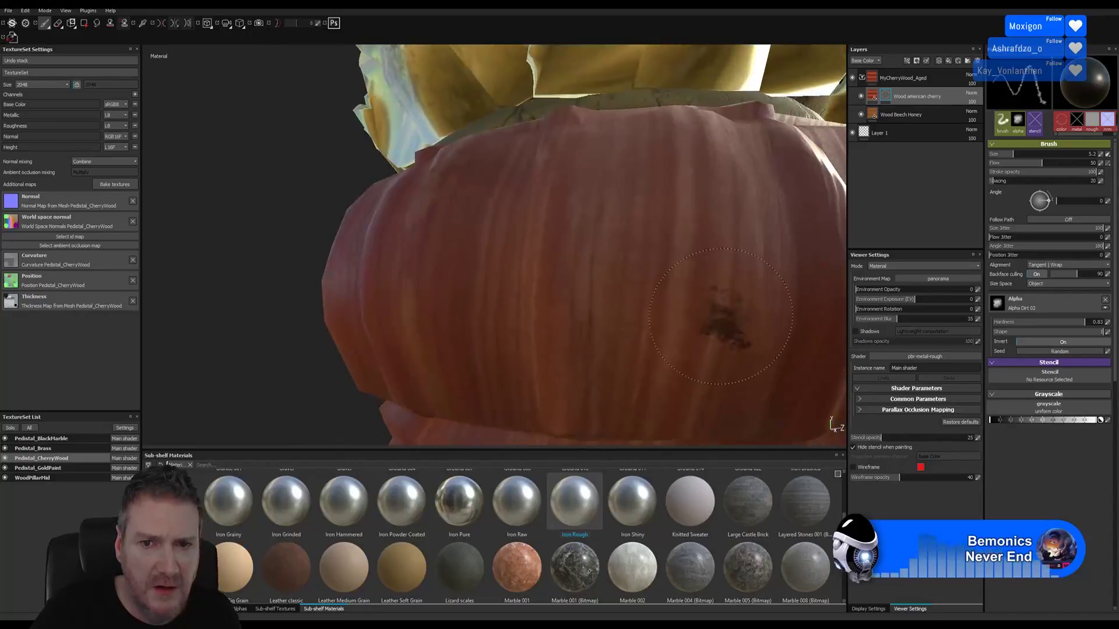
pyautogui.keyDown('alt'); pyautogui.moveTo(720, 317); pyautogui.dragTo(669, 305, button='right'); pyautogui.keyUp('alt')
pyautogui.keyDown('alt'); pyautogui.moveTo(670, 305); pyautogui.dragTo(606, 291); pyautogui.keyUp('alt')
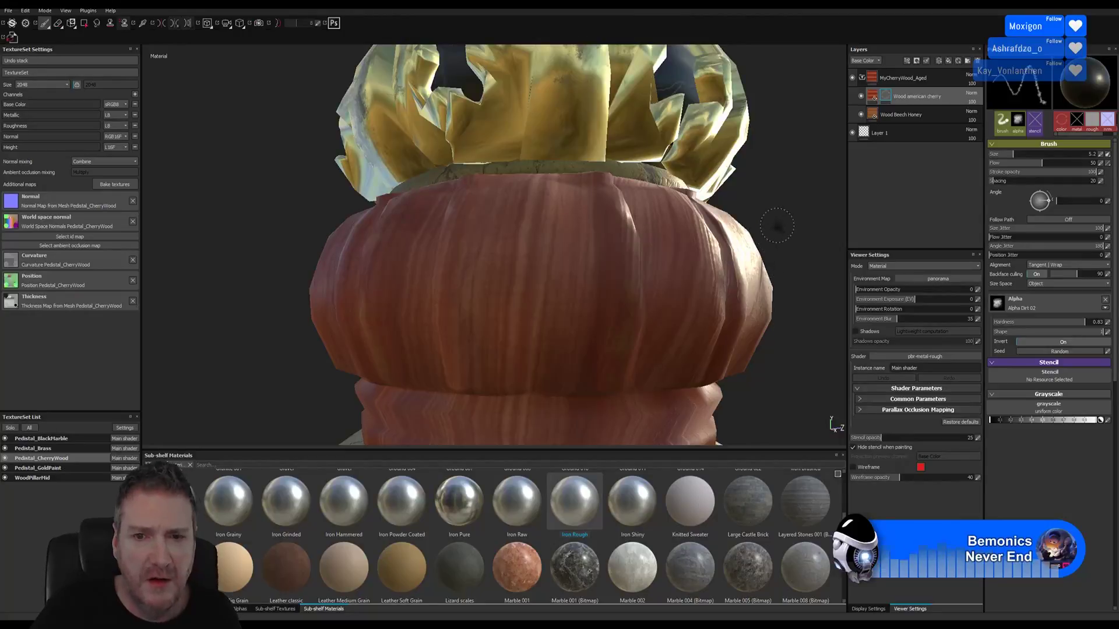
pyautogui.keyDown('alt'); pyautogui.moveTo(777, 225); pyautogui.dragTo(443, 240); pyautogui.keyUp('alt')
pyautogui.click(443, 240)
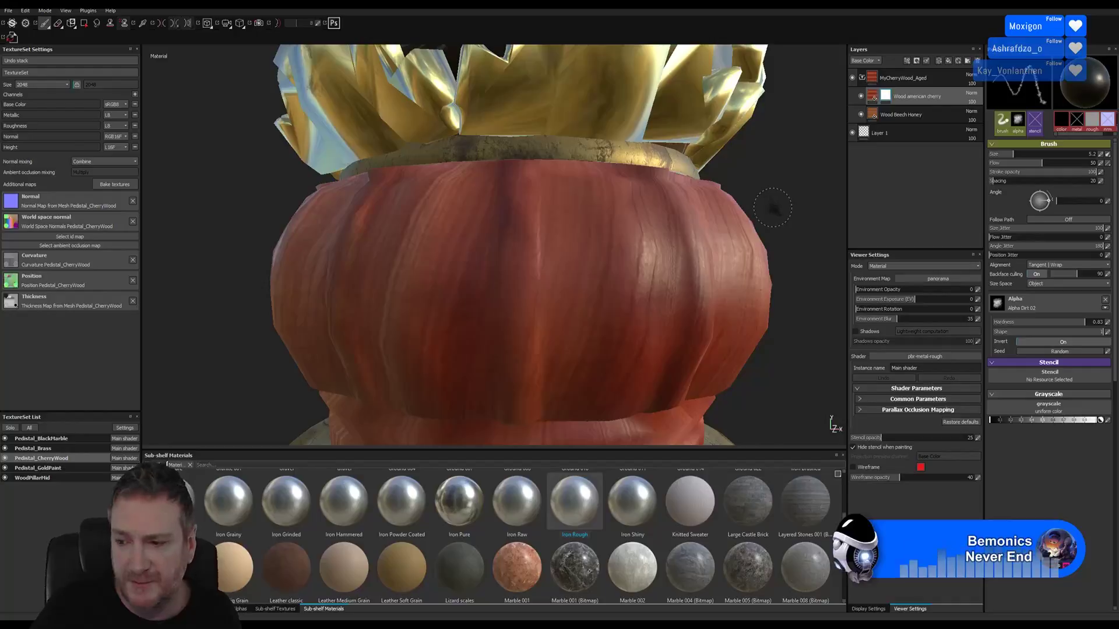
# Step: Streak wear down the bulb's remaining ridges, exposing lighter honey wood from below the brass collar to the lower edge
pyautogui.moveTo(773, 207)
pyautogui.keyDown('alt'); pyautogui.mouseDown()
pyautogui.moveTo(670, 190)
pyautogui.moveTo(744, 215)
pyautogui.moveTo(777, 173)
pyautogui.moveTo(767, 207)
pyautogui.moveTo(721, 199)
pyautogui.moveTo(767, 190)
pyautogui.moveTo(749, 220)
pyautogui.moveTo(686, 212)
pyautogui.moveTo(691, 190)
pyautogui.moveTo(737, 197)
pyautogui.moveTo(751, 215)
pyautogui.moveTo(711, 199)
pyautogui.moveTo(689, 220)
pyautogui.mouseUp(); pyautogui.keyUp('alt')
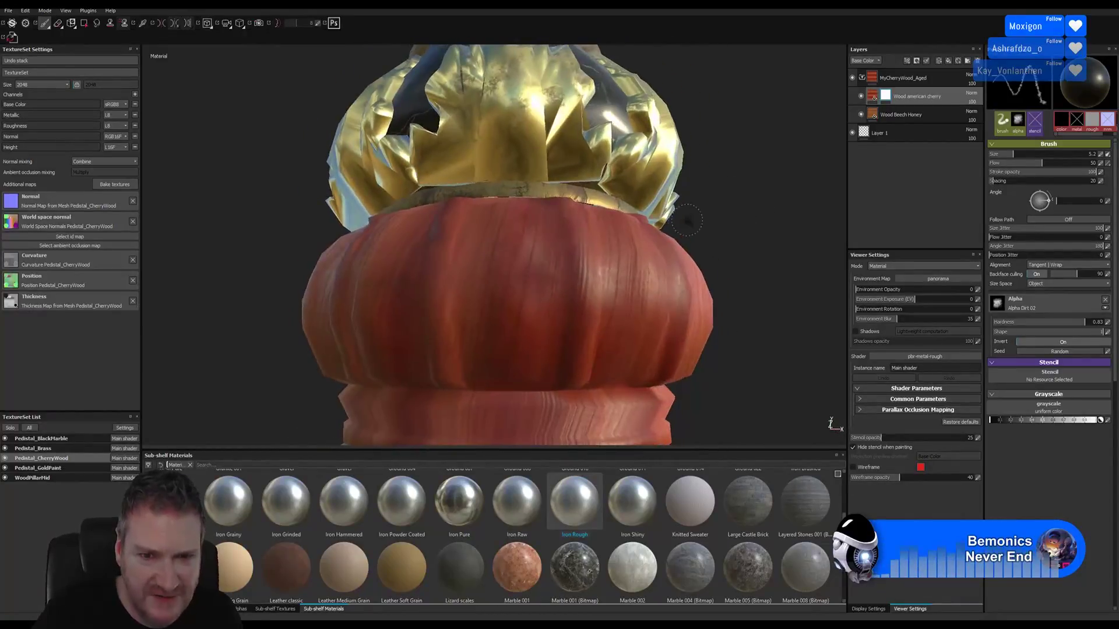
pyautogui.keyDown('alt'); pyautogui.moveTo(690, 220); pyautogui.dragTo(873, 216, button='right'); pyautogui.keyUp('alt')
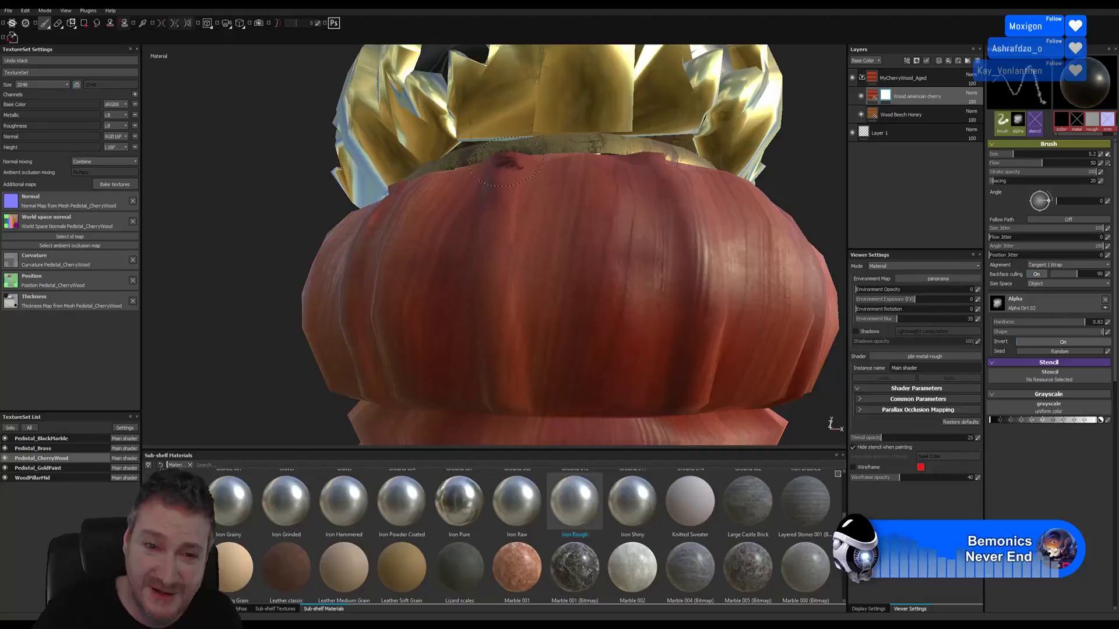
pyautogui.click(510, 163)
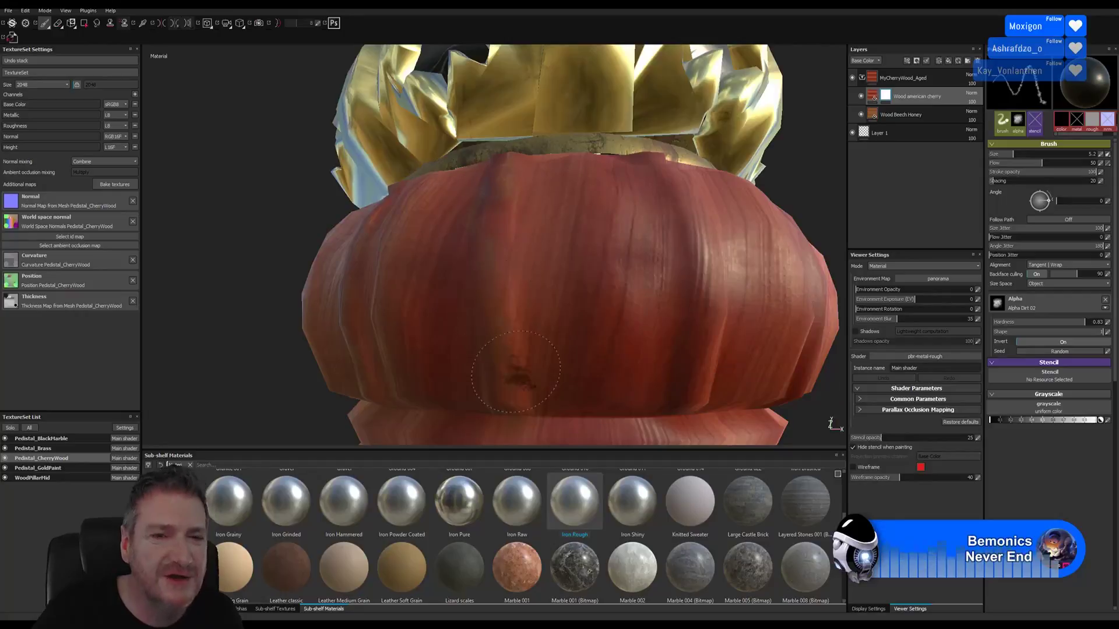
pyautogui.keyDown('alt'); pyautogui.moveTo(822, 171); pyautogui.dragTo(729, 206, button='right'); pyautogui.keyUp('alt')
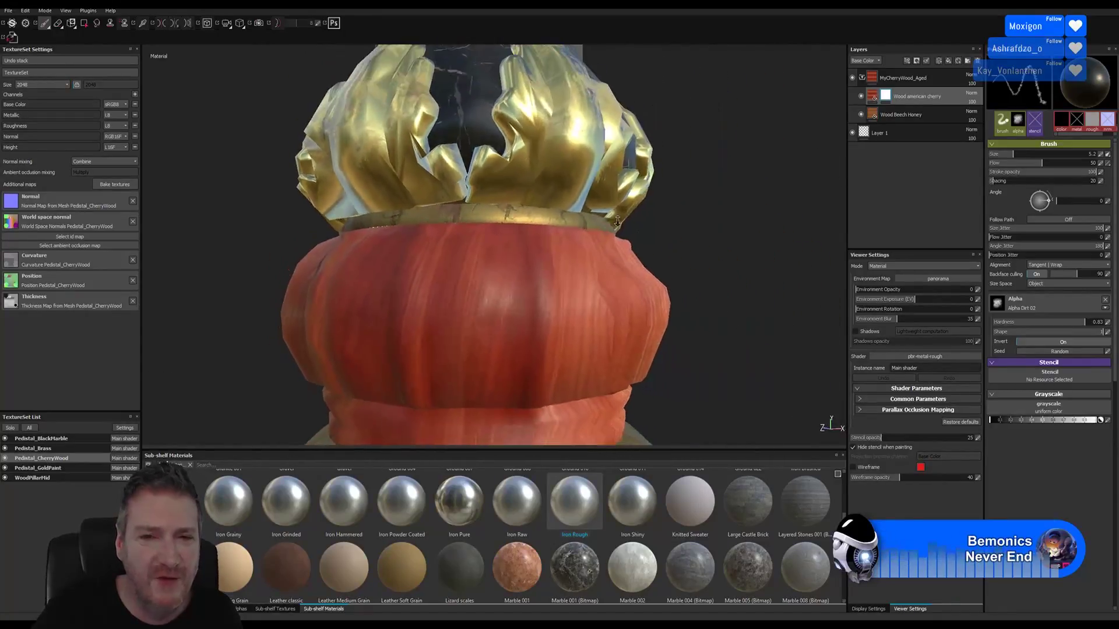
pyautogui.keyDown('alt'); pyautogui.moveTo(729, 205); pyautogui.dragTo(656, 222); pyautogui.keyUp('alt')
pyautogui.click(483, 243)
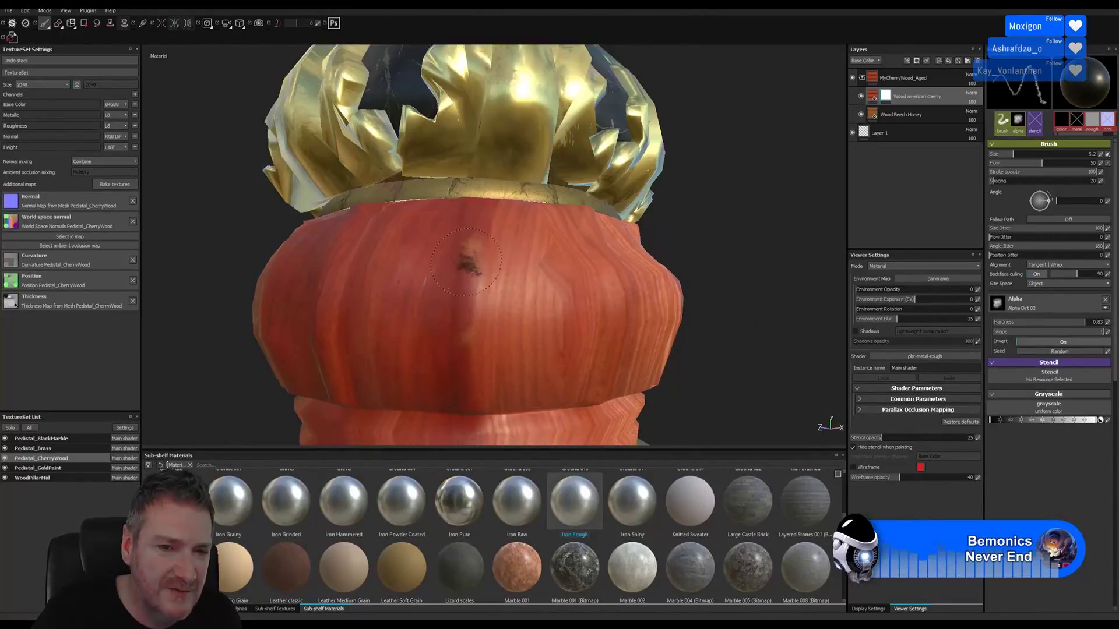
pyautogui.moveTo(466, 364)
pyautogui.mouseDown()
pyautogui.moveTo(455, 319)
pyautogui.moveTo(466, 385)
pyautogui.mouseUp()
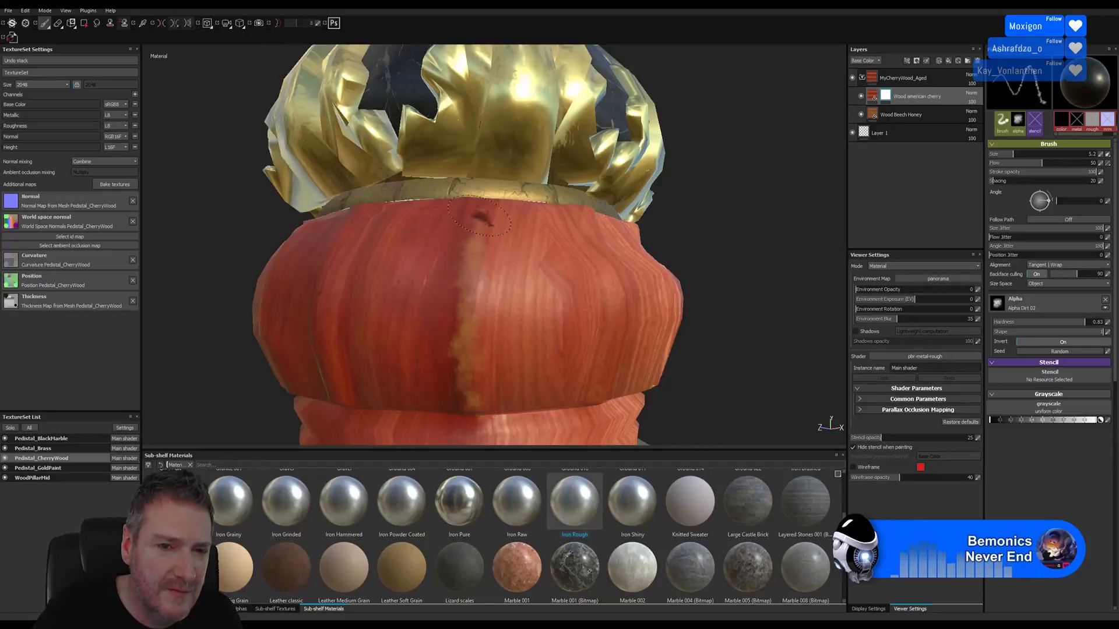
# Step: Enlarge the brush to 36.93, undo the last wear dab and check the cherry bulb from several sides
pyautogui.moveTo(731, 199)
pyautogui.keyDown('alt'); pyautogui.mouseDown()
pyautogui.moveTo(619, 217)
pyautogui.moveTo(634, 208)
pyautogui.moveTo(298, 292)
pyautogui.moveTo(614, 277)
pyautogui.moveTo(454, 297)
pyautogui.moveTo(576, 277)
pyautogui.mouseUp(); pyautogui.keyUp('alt')
pyautogui.scroll(-3, 300, 292)
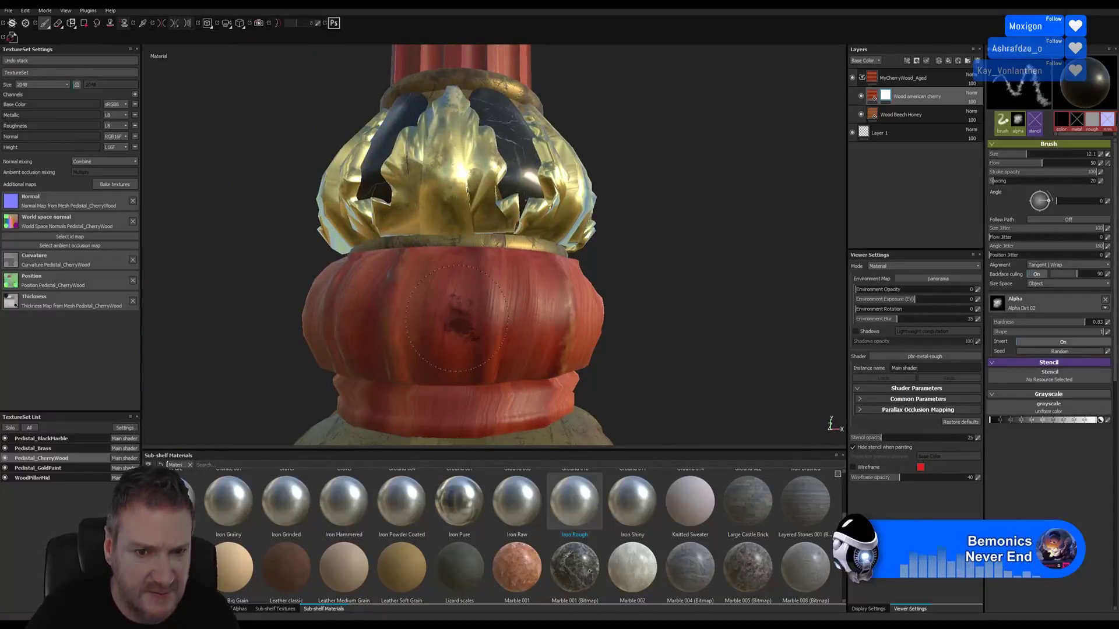
pyautogui.moveTo(457, 318)
pyautogui.keyDown('ctrl'); pyautogui.mouseDown(button='right')
pyautogui.moveTo(575, 319)
pyautogui.moveTo(549, 319)
pyautogui.mouseUp(button='right'); pyautogui.keyUp('ctrl')
pyautogui.hotkey('ctrl', 'z')
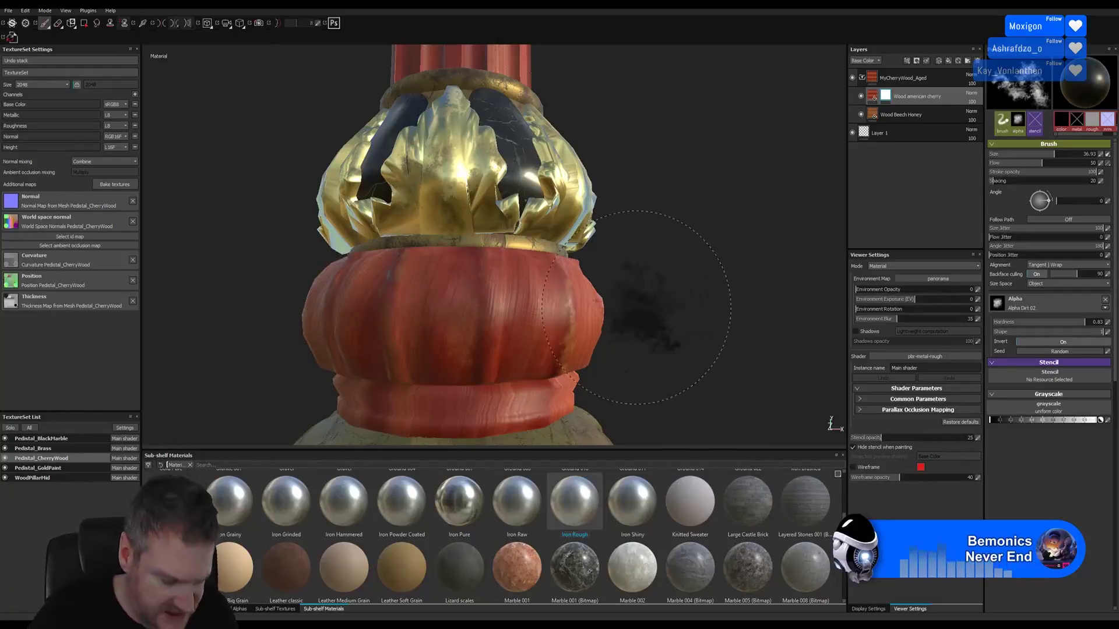
pyautogui.keyDown('alt'); pyautogui.moveTo(225, 250); pyautogui.dragTo(437, 245); pyautogui.keyUp('alt')
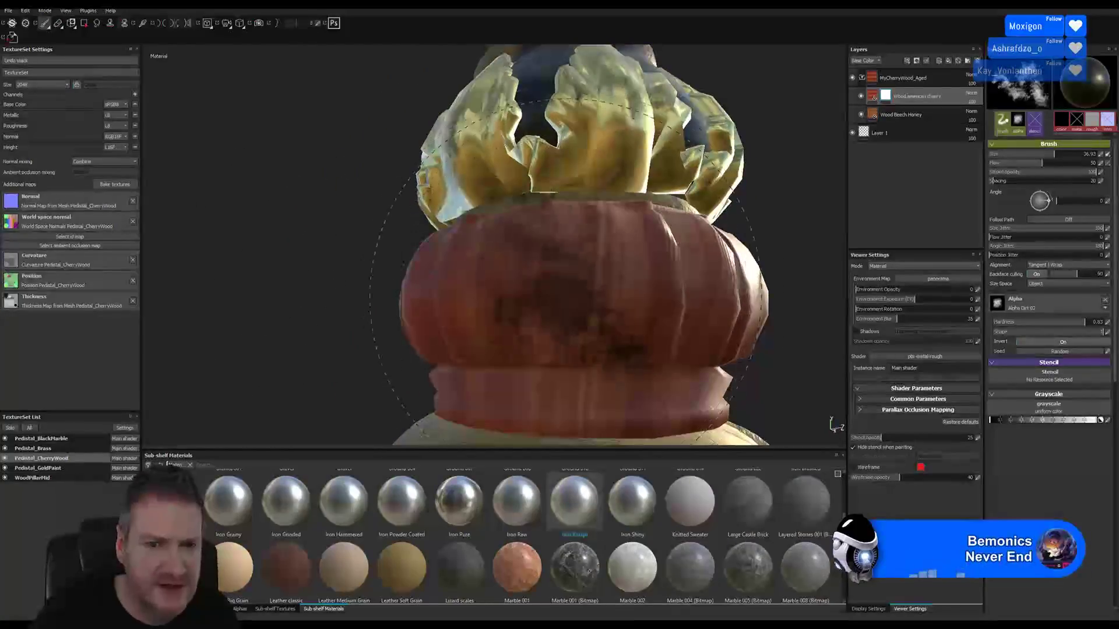
pyautogui.moveTo(349, 256)
pyautogui.keyDown('alt'); pyautogui.mouseDown()
pyautogui.moveTo(489, 257)
pyautogui.moveTo(569, 239)
pyautogui.mouseUp(); pyautogui.keyUp('alt')
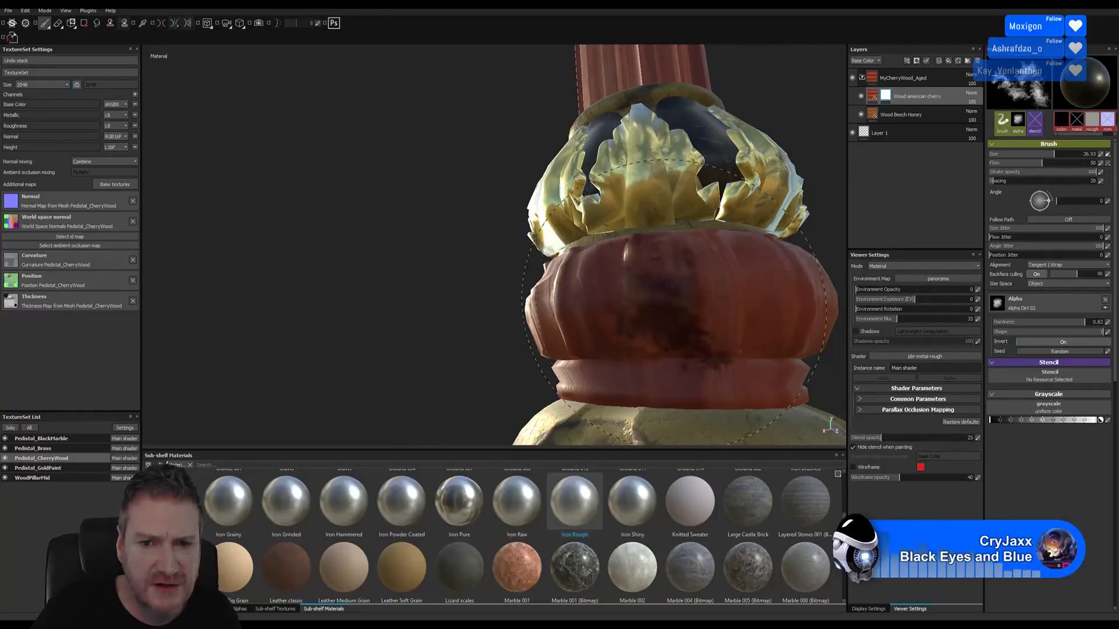
pyautogui.moveTo(683, 296)
pyautogui.keyDown('alt'); pyautogui.mouseDown()
pyautogui.moveTo(592, 313)
pyautogui.moveTo(629, 291)
pyautogui.moveTo(657, 246)
pyautogui.moveTo(791, 272)
pyautogui.moveTo(385, 274)
pyautogui.mouseUp(); pyautogui.keyUp('alt')
pyautogui.moveTo(710, 263)
pyautogui.keyDown('alt'); pyautogui.mouseDown()
pyautogui.moveTo(404, 282)
pyautogui.moveTo(400, 252)
pyautogui.moveTo(340, 258)
pyautogui.mouseUp(); pyautogui.keyUp('alt')
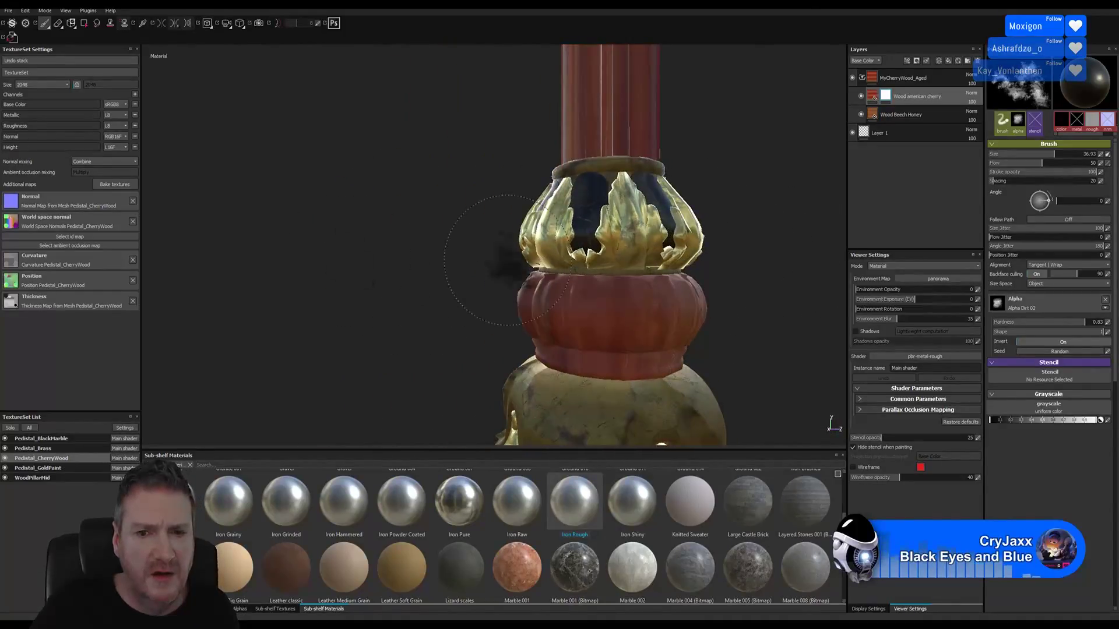
# Step: Try a wear dab on the surface of the round cherry top, reduce the brush size and undo the dab
pyautogui.keyDown('alt'); pyautogui.moveTo(676, 190); pyautogui.dragTo(650, 380, button='middle'); pyautogui.keyUp('alt')
pyautogui.keyDown('alt'); pyautogui.moveTo(702, 245); pyautogui.dragTo(700, 438, button='middle'); pyautogui.keyUp('alt')
pyautogui.keyDown('alt'); pyautogui.moveTo(709, 299); pyautogui.dragTo(704, 340, button='middle'); pyautogui.keyUp('alt')
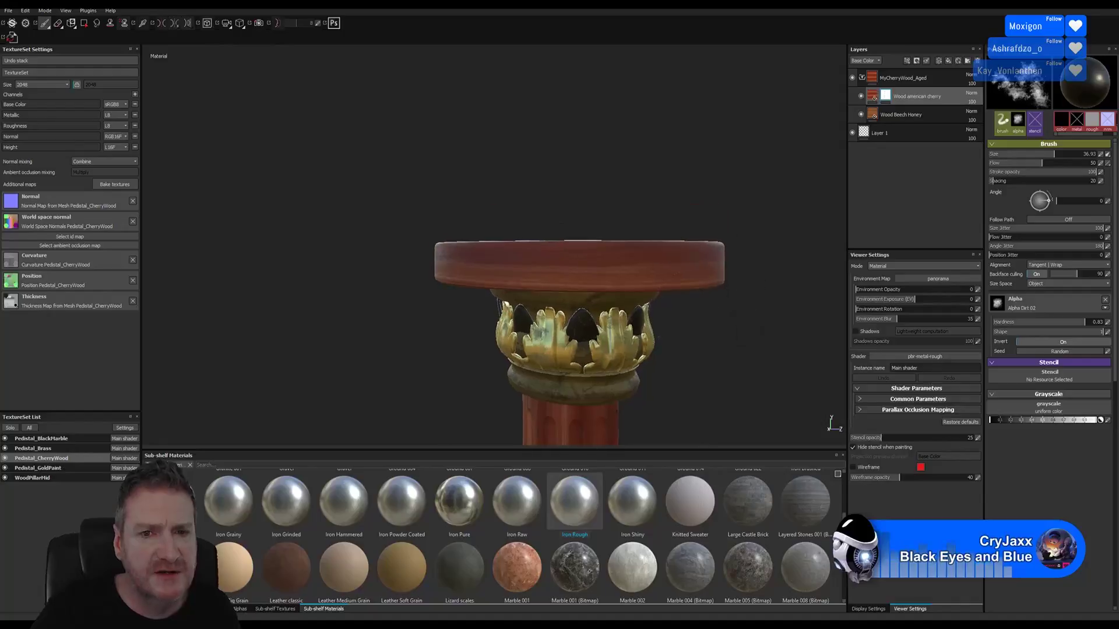
pyautogui.keyDown('alt'); pyautogui.moveTo(659, 349); pyautogui.dragTo(874, 341, button='right'); pyautogui.keyUp('alt')
pyautogui.moveTo(744, 245)
pyautogui.keyDown('alt'); pyautogui.mouseDown(button='middle')
pyautogui.moveTo(707, 362)
pyautogui.moveTo(707, 418)
pyautogui.mouseUp(button='middle'); pyautogui.keyUp('alt')
pyautogui.keyDown('alt'); pyautogui.moveTo(707, 417); pyautogui.dragTo(629, 376, button='right'); pyautogui.keyUp('alt')
pyautogui.keyDown('alt'); pyautogui.moveTo(622, 218); pyautogui.dragTo(600, 157, button='middle'); pyautogui.keyUp('alt')
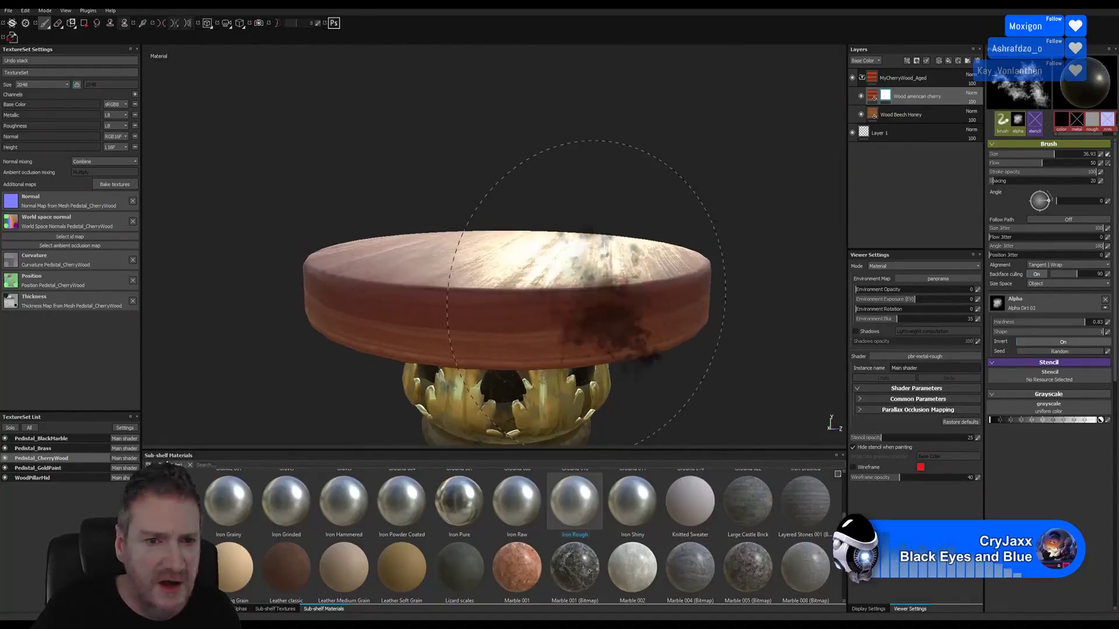
pyautogui.keyDown('alt'); pyautogui.moveTo(344, 156); pyautogui.dragTo(388, 155); pyautogui.keyUp('alt')
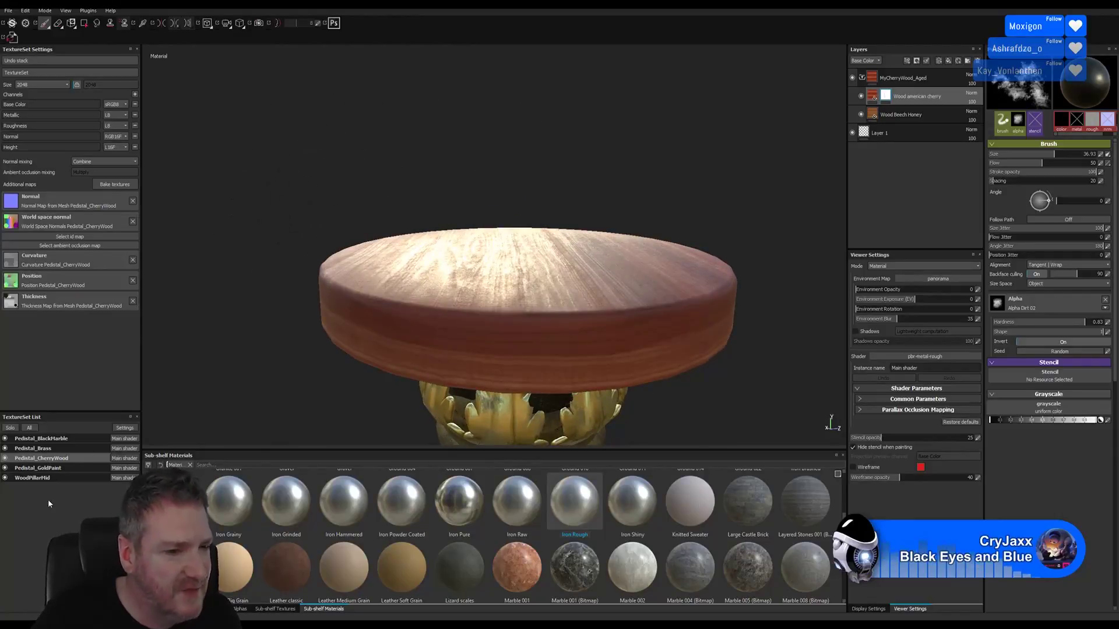
pyautogui.click(415, 274)
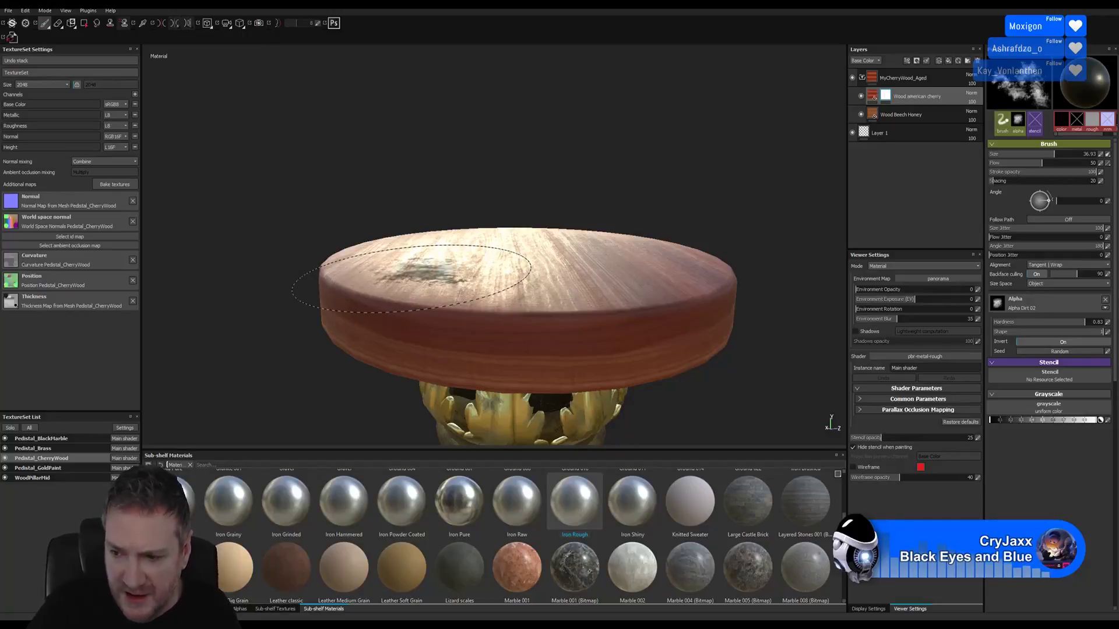
pyautogui.press('[')
pyautogui.press('[')
pyautogui.press('[')
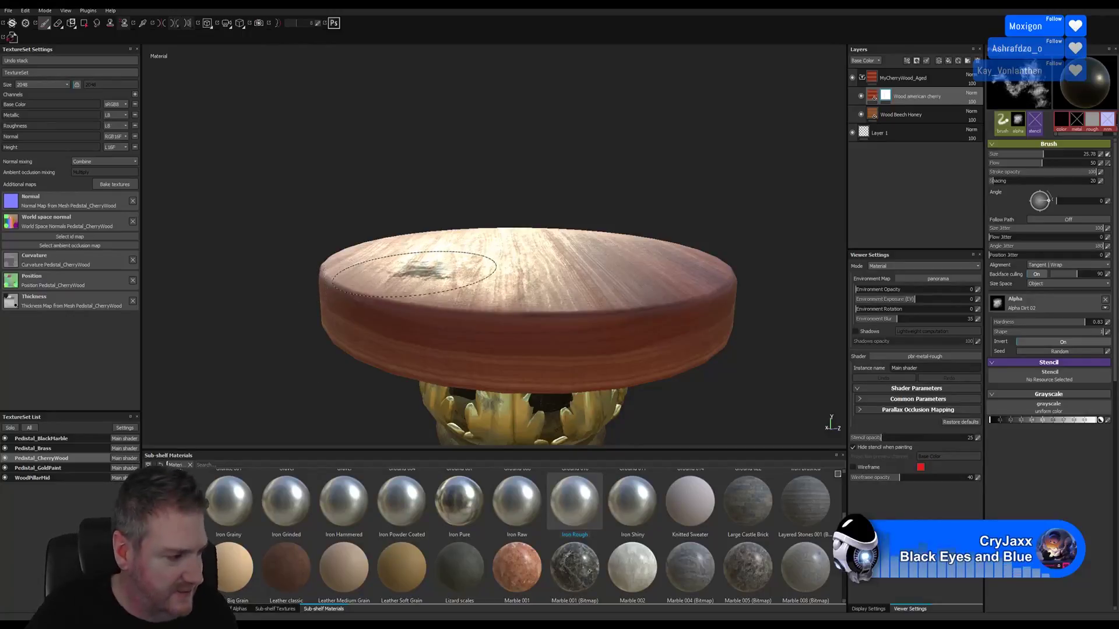
pyautogui.hotkey('ctrl', 'z')
# Step: Reduce the brush size to 5.2 and undo the test dab on the cherry top's rim
pyautogui.press('[')
pyautogui.press('[')
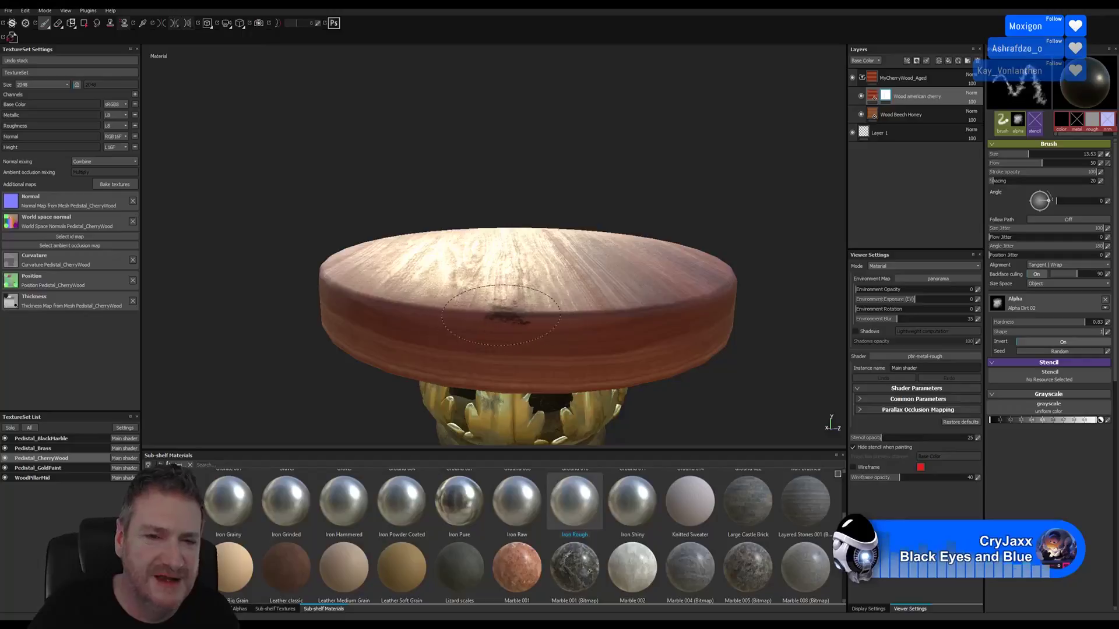
pyautogui.click(506, 319)
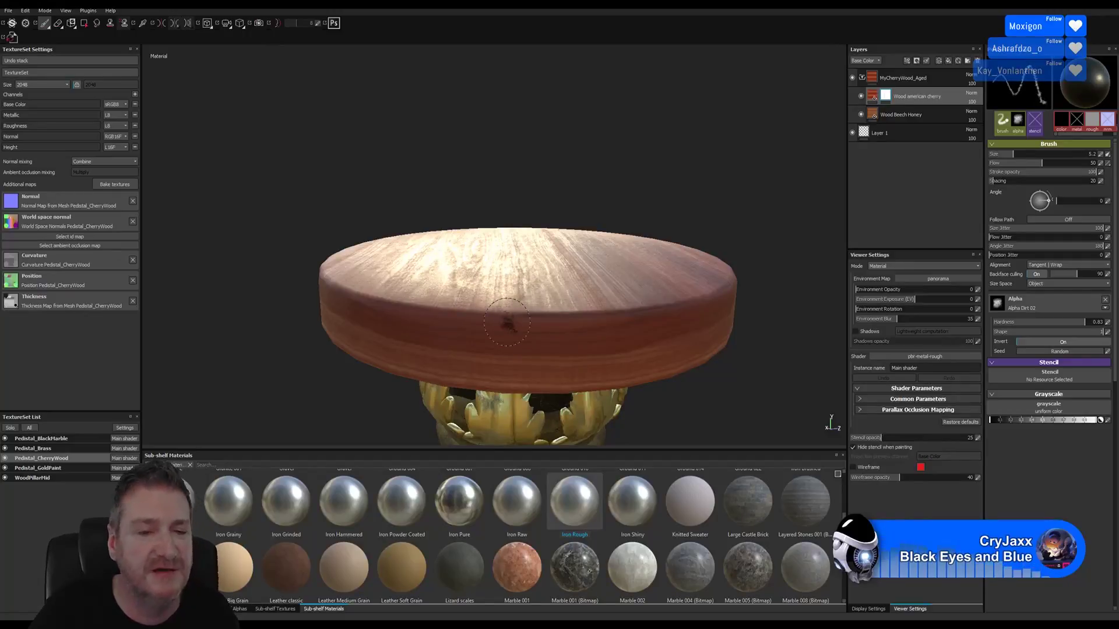
pyautogui.hotkey('ctrl', 'z')
# Step: Paint subtle wear along the upper edge of the round cherry top, working around its rim
pyautogui.click(448, 332)
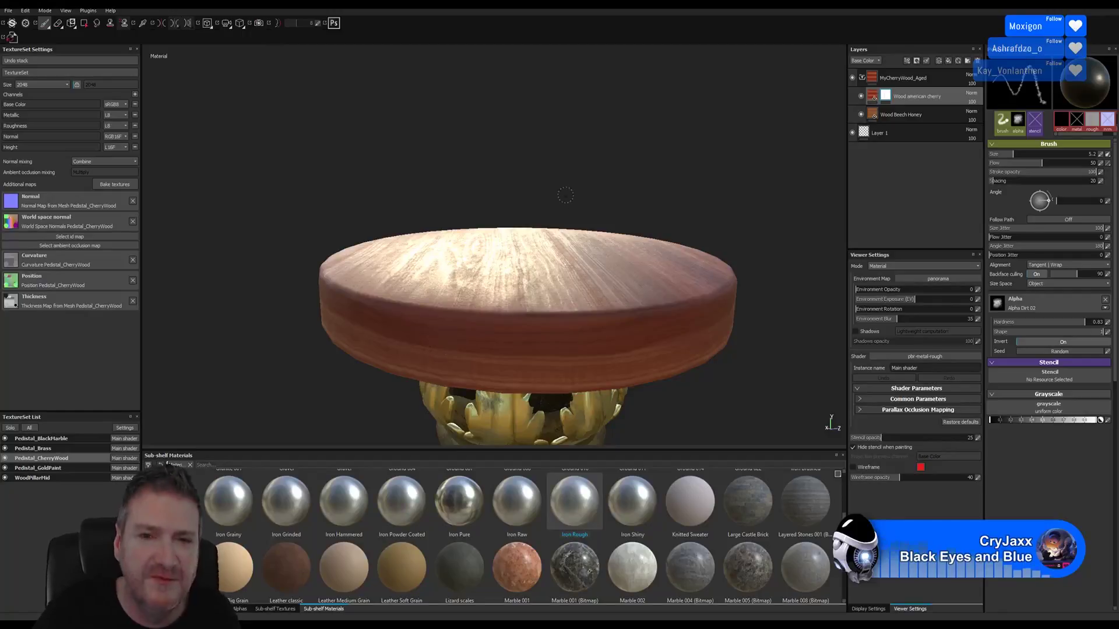
pyautogui.keyDown('alt'); pyautogui.moveTo(558, 185); pyautogui.dragTo(619, 197, button='right'); pyautogui.keyUp('alt')
pyautogui.moveTo(670, 140)
pyautogui.keyDown('alt'); pyautogui.mouseDown()
pyautogui.moveTo(667, 167)
pyautogui.moveTo(665, 155)
pyautogui.mouseUp(); pyautogui.keyUp('alt')
pyautogui.keyDown('alt'); pyautogui.moveTo(664, 155); pyautogui.dragTo(622, 159, button='right'); pyautogui.keyUp('alt')
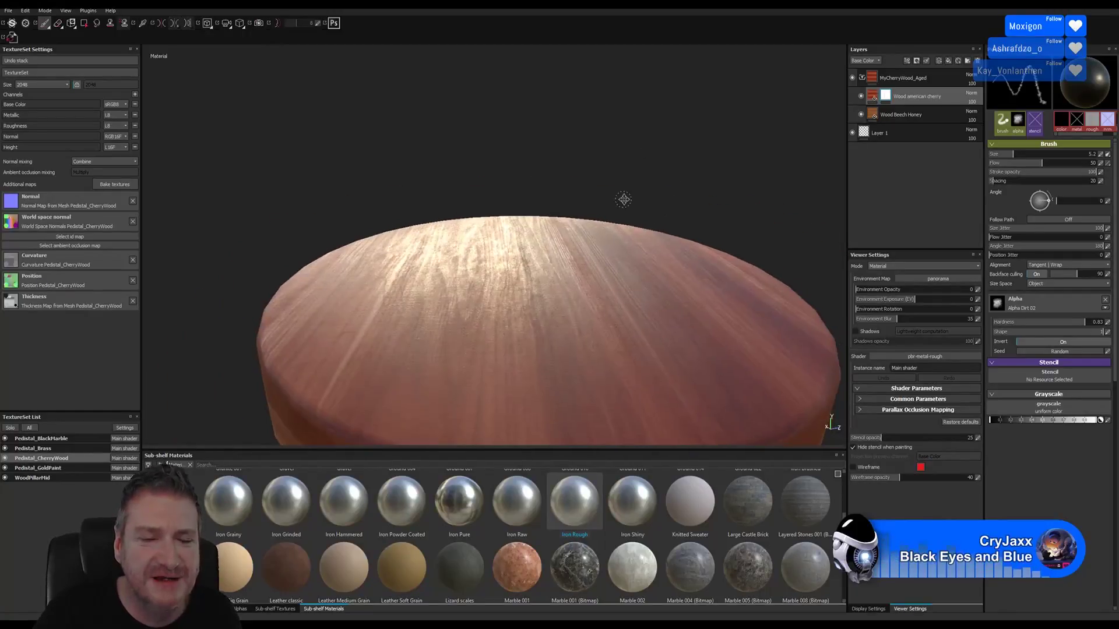
pyautogui.keyDown('alt'); pyautogui.moveTo(624, 198); pyautogui.dragTo(615, 158, button='middle'); pyautogui.keyUp('alt')
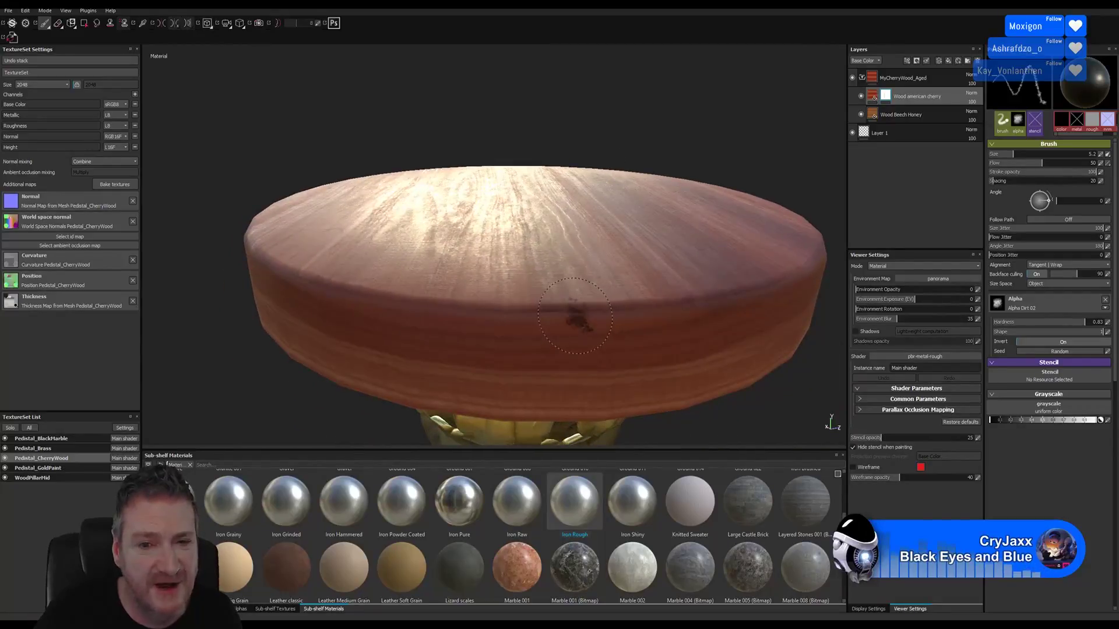
pyautogui.keyDown('alt'); pyautogui.moveTo(575, 316); pyautogui.dragTo(814, 307, button='right'); pyautogui.keyUp('alt')
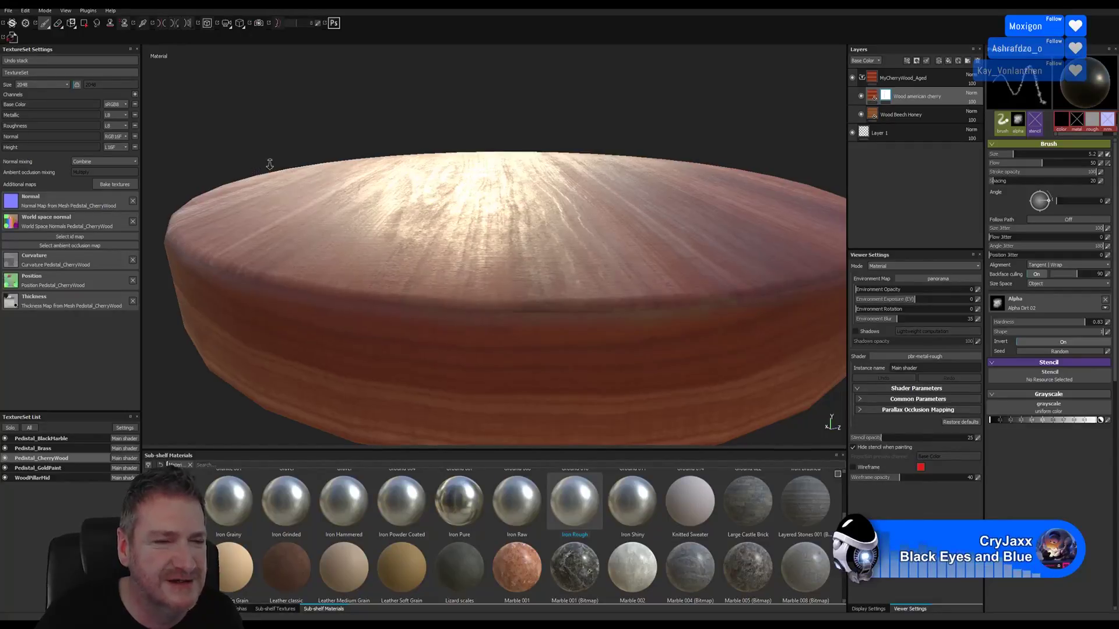
pyautogui.keyDown('alt'); pyautogui.moveTo(250, 163); pyautogui.dragTo(297, 146); pyautogui.keyUp('alt')
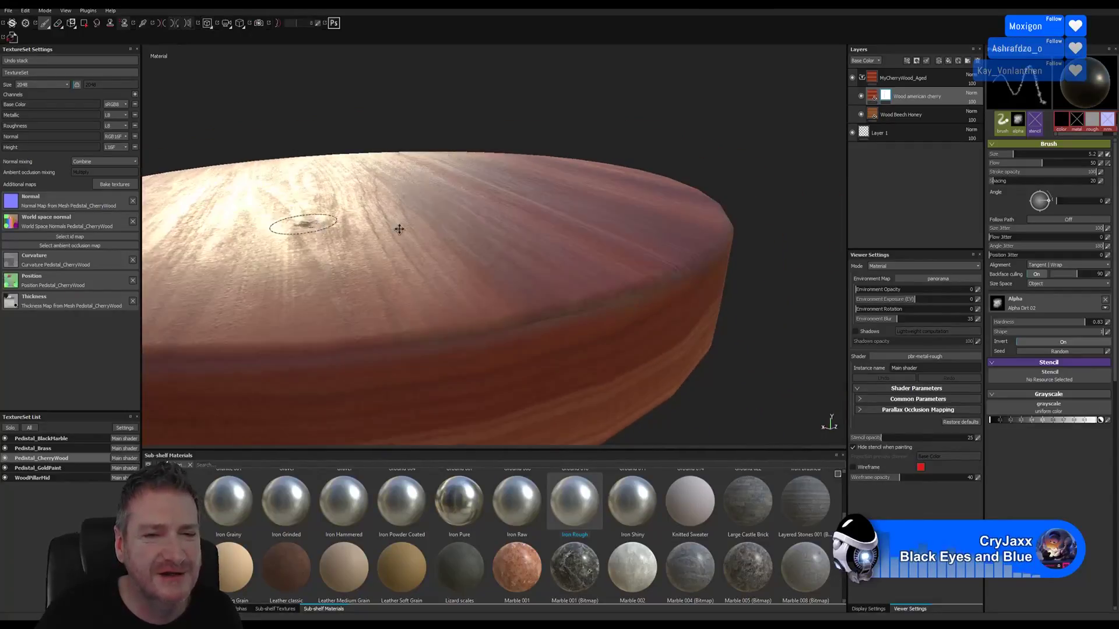
pyautogui.keyDown('alt'); pyautogui.moveTo(399, 229); pyautogui.dragTo(535, 331); pyautogui.keyUp('alt')
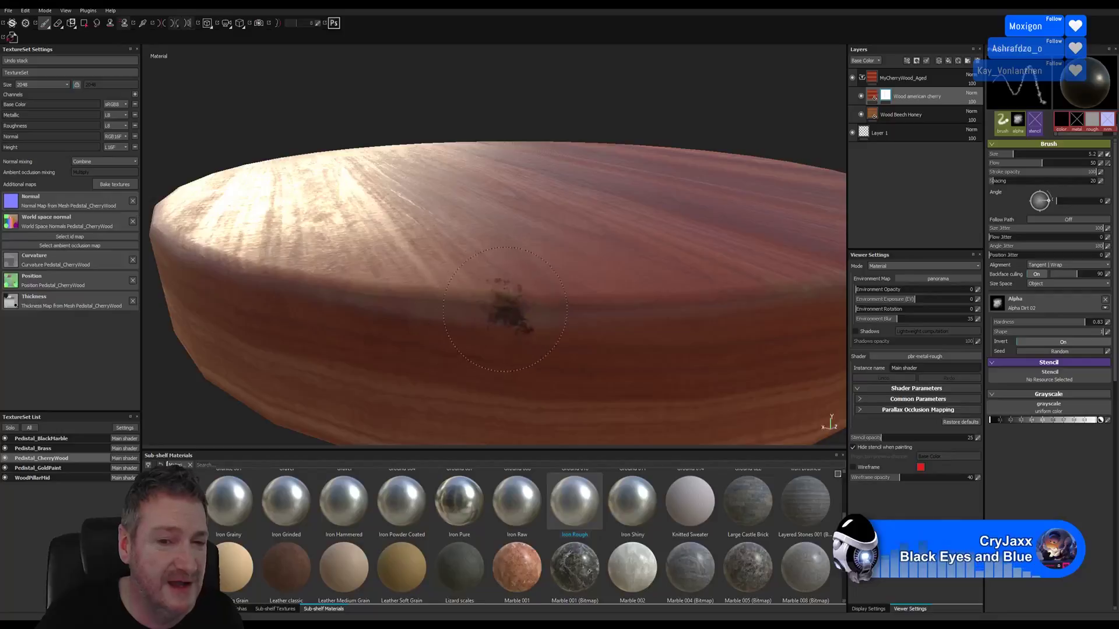
pyautogui.moveTo(292, 199)
pyautogui.keyDown('alt'); pyautogui.mouseDown()
pyautogui.moveTo(369, 215)
pyautogui.moveTo(330, 218)
pyautogui.moveTo(532, 220)
pyautogui.moveTo(670, 251)
pyautogui.mouseUp(); pyautogui.keyUp('alt')
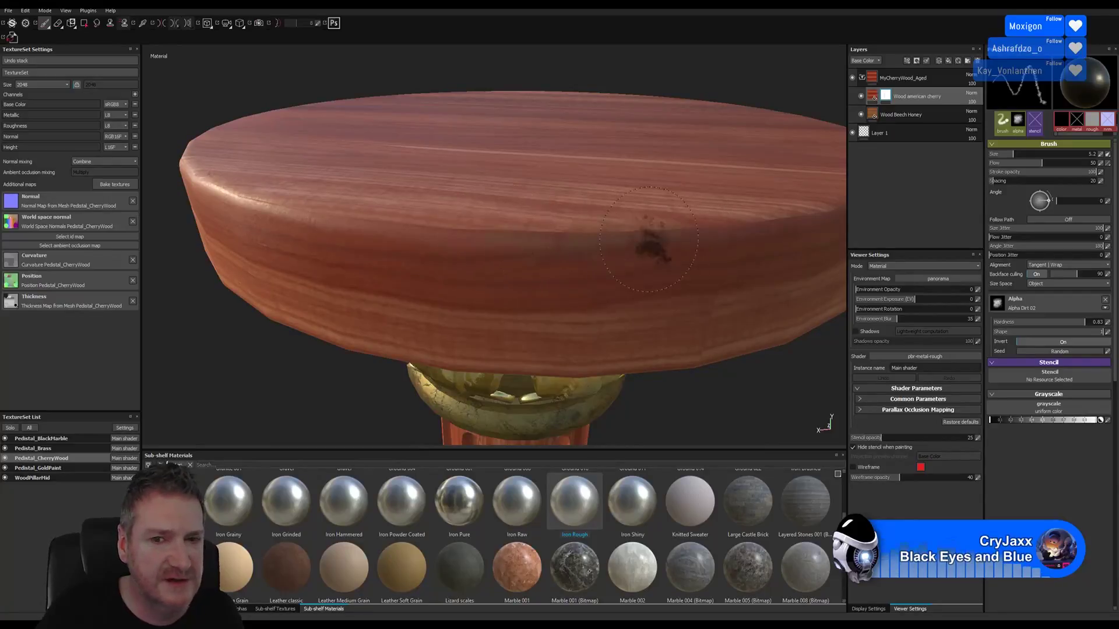
pyautogui.keyDown('alt'); pyautogui.moveTo(308, 365); pyautogui.dragTo(509, 274); pyautogui.keyUp('alt')
pyautogui.keyDown('alt'); pyautogui.moveTo(510, 275); pyautogui.dragTo(178, 318, button='right'); pyautogui.keyUp('alt')
pyautogui.moveTo(179, 317)
pyautogui.keyDown('alt'); pyautogui.mouseDown()
pyautogui.moveTo(307, 340)
pyautogui.moveTo(505, 205)
pyautogui.mouseUp(); pyautogui.keyUp('alt')
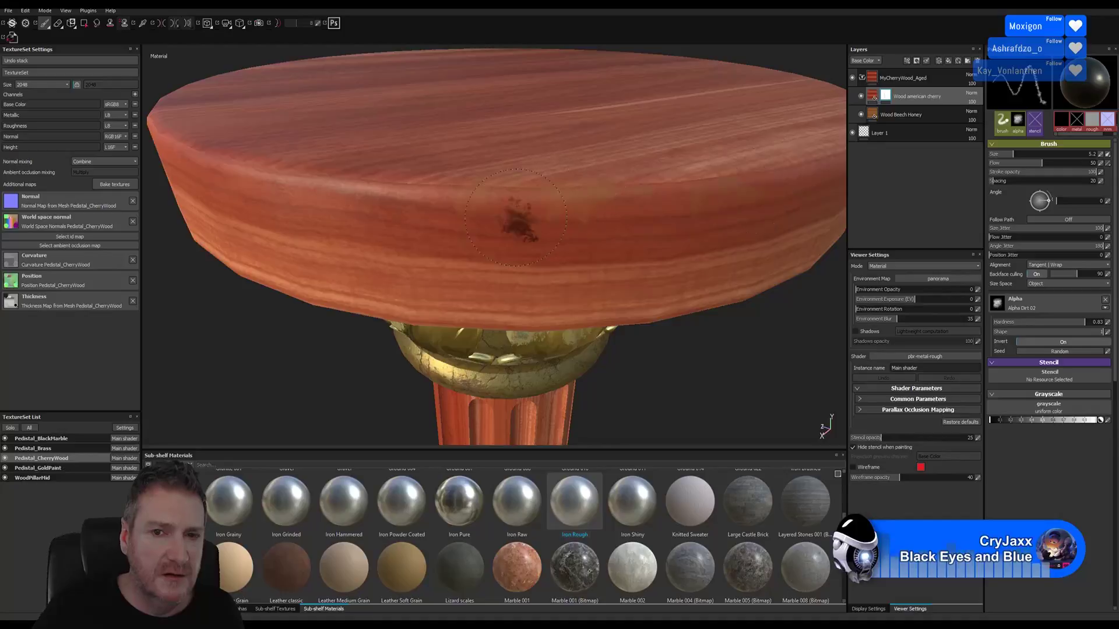
# Step: Paint worn beech patches along the tabletop's upper rim in the Wood american cherry mask with the dirt alpha brush
pyautogui.moveTo(376, 303)
pyautogui.keyDown('alt'); pyautogui.mouseDown()
pyautogui.moveTo(498, 335)
pyautogui.moveTo(373, 350)
pyautogui.moveTo(374, 250)
pyautogui.mouseUp(); pyautogui.keyUp('alt')
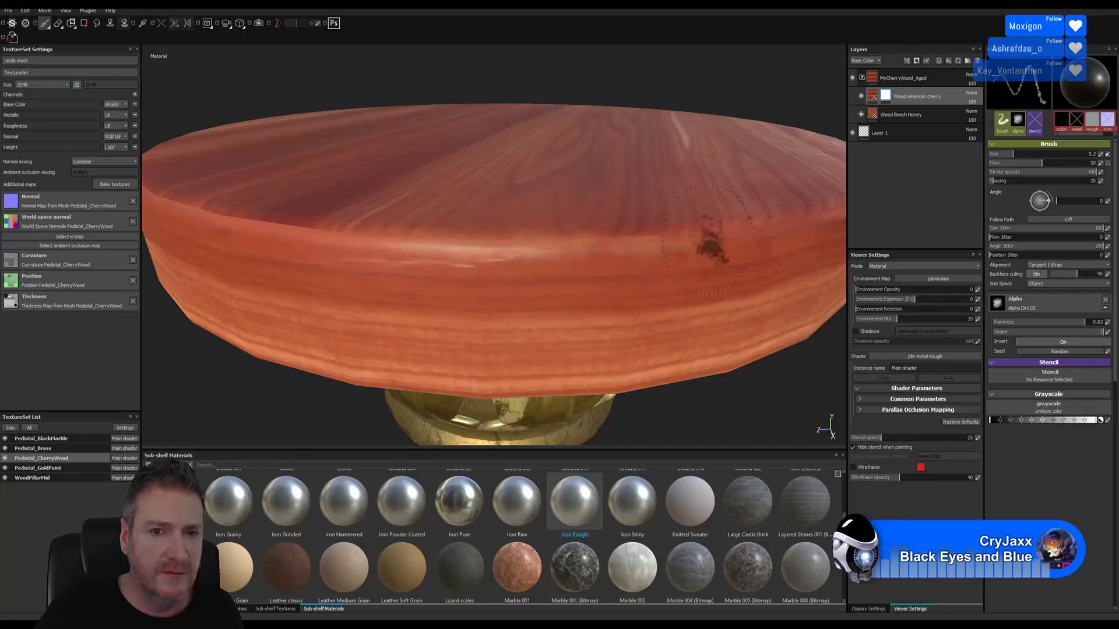
pyautogui.keyDown('alt'); pyautogui.moveTo(239, 355); pyautogui.dragTo(321, 324, button='middle'); pyautogui.keyUp('alt')
pyautogui.moveTo(321, 324)
pyautogui.keyDown('alt'); pyautogui.mouseDown()
pyautogui.moveTo(530, 312)
pyautogui.moveTo(320, 295)
pyautogui.moveTo(520, 309)
pyautogui.moveTo(248, 325)
pyautogui.moveTo(158, 343)
pyautogui.mouseUp(); pyautogui.keyUp('alt')
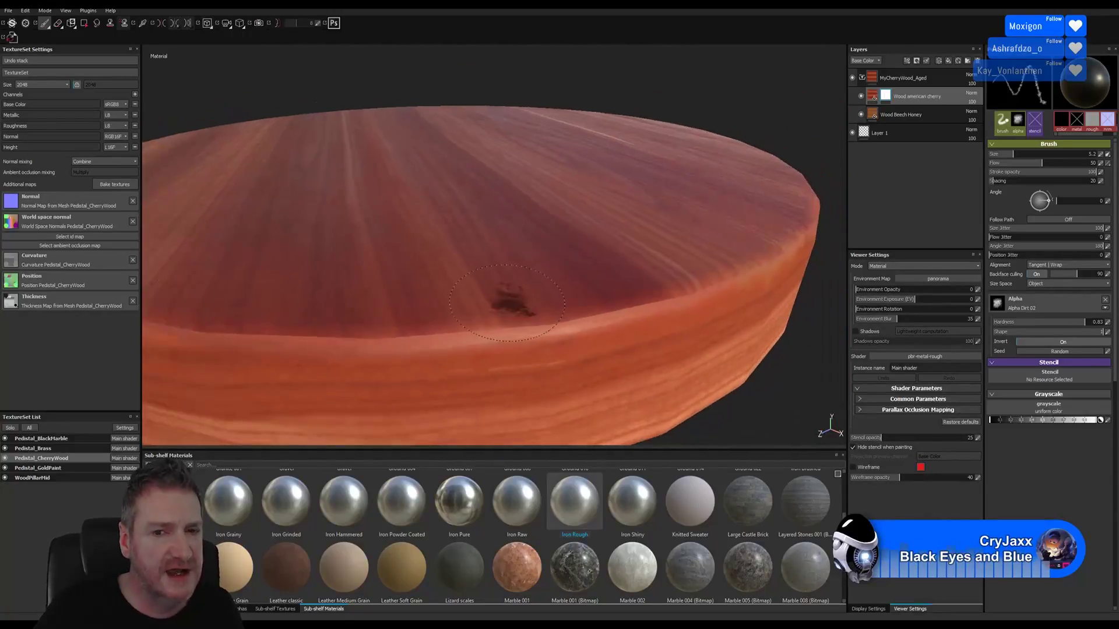
pyautogui.moveTo(512, 305)
pyautogui.keyDown('alt'); pyautogui.mouseDown()
pyautogui.moveTo(282, 333)
pyautogui.moveTo(480, 306)
pyautogui.moveTo(469, 307)
pyautogui.mouseUp(); pyautogui.keyUp('alt')
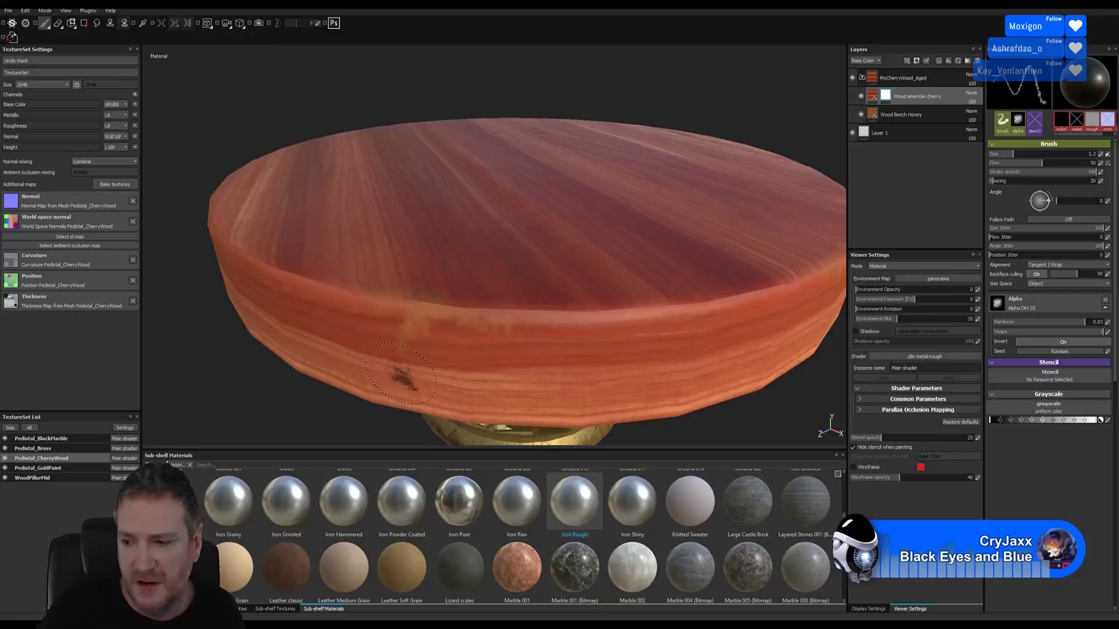
pyautogui.press('alt')
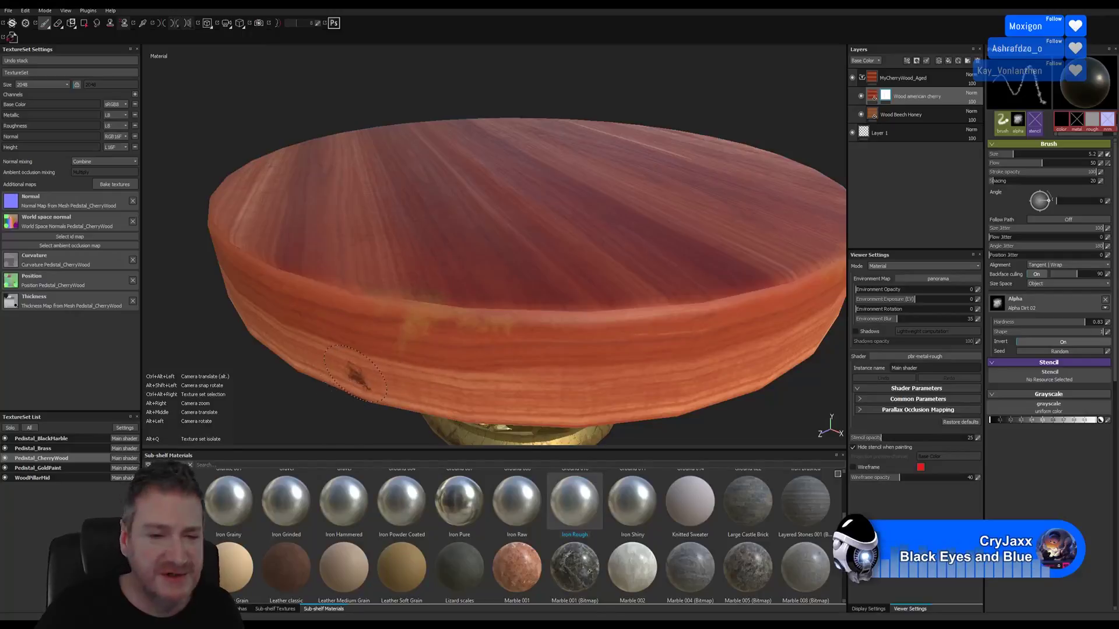
pyautogui.keyDown('alt'); pyautogui.moveTo(217, 156); pyautogui.dragTo(314, 134); pyautogui.keyUp('alt')
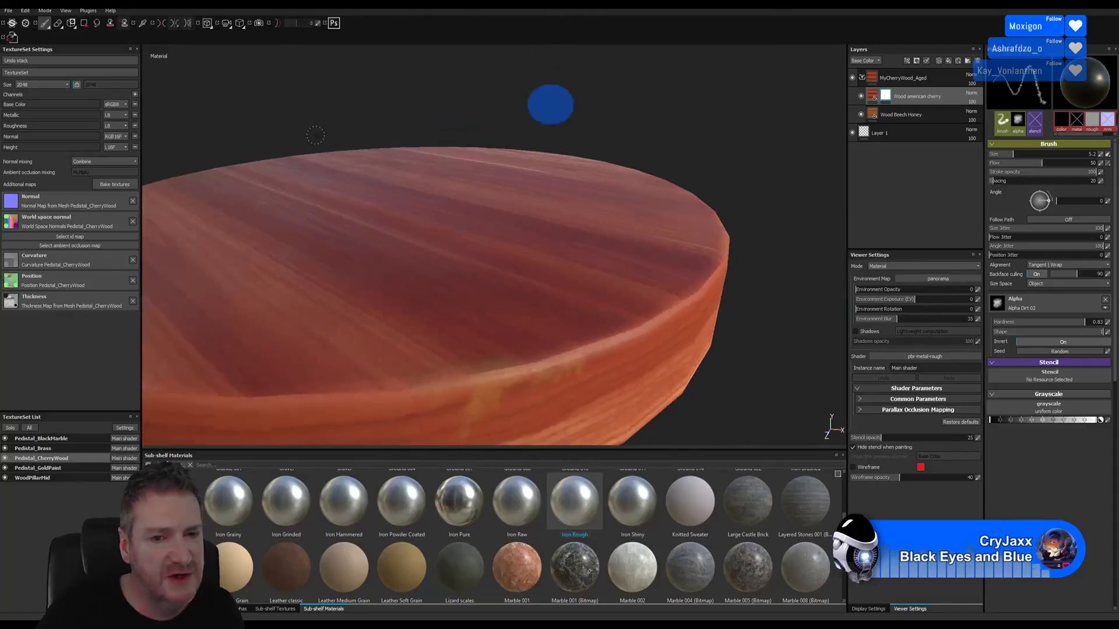
pyautogui.keyDown('alt'); pyautogui.moveTo(610, 265); pyautogui.dragTo(459, 251, button='right'); pyautogui.keyUp('alt')
pyautogui.keyDown('alt'); pyautogui.moveTo(459, 250); pyautogui.dragTo(368, 324); pyautogui.keyUp('alt')
pyautogui.keyDown('alt'); pyautogui.moveTo(293, 386); pyautogui.dragTo(396, 348); pyautogui.keyUp('alt')
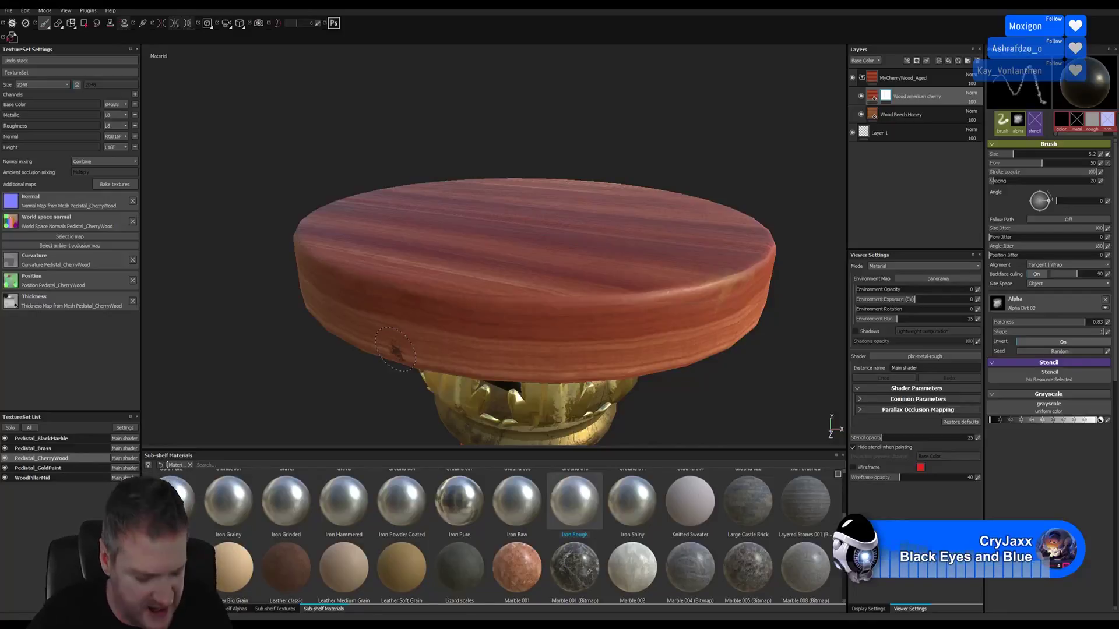
# Step: Extend the dirt-brush wear around the next section of the tabletop's upper rim, revealing the beech wood underneath
pyautogui.keyDown('alt'); pyautogui.moveTo(260, 189); pyautogui.dragTo(344, 185); pyautogui.keyUp('alt')
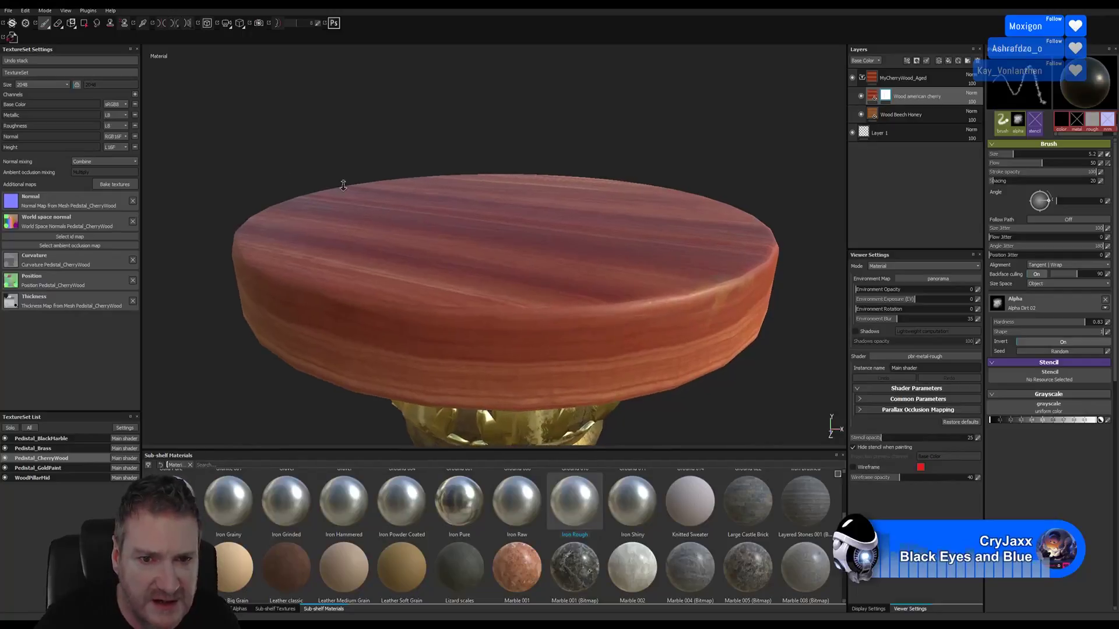
pyautogui.keyDown('alt'); pyautogui.moveTo(355, 396); pyautogui.dragTo(462, 396, button='right'); pyautogui.keyUp('alt')
pyautogui.keyDown('alt'); pyautogui.moveTo(442, 361); pyautogui.dragTo(541, 346, button='middle'); pyautogui.keyUp('alt')
pyautogui.keyDown('alt'); pyautogui.moveTo(341, 391); pyautogui.dragTo(417, 391, button='right'); pyautogui.keyUp('alt')
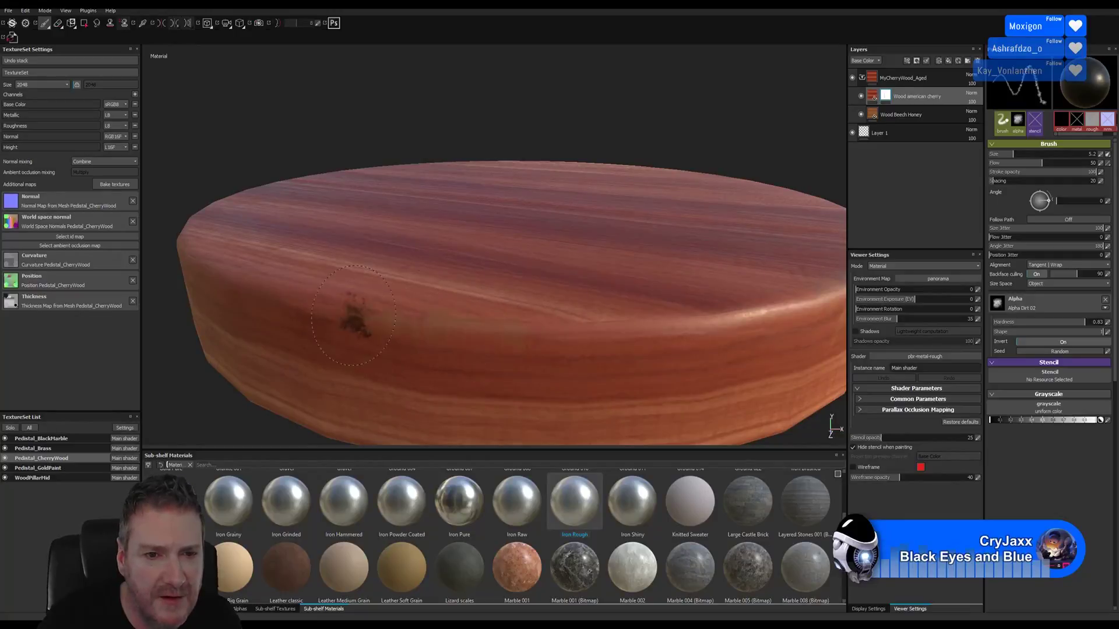
pyautogui.keyDown('alt'); pyautogui.moveTo(432, 369); pyautogui.dragTo(291, 364, button='right'); pyautogui.keyUp('alt')
pyautogui.keyDown('alt'); pyautogui.moveTo(505, 345); pyautogui.dragTo(408, 358, button='right'); pyautogui.keyUp('alt')
pyautogui.keyDown('alt'); pyautogui.moveTo(465, 305); pyautogui.dragTo(530, 287, button='middle'); pyautogui.keyUp('alt')
pyautogui.moveTo(360, 344)
pyautogui.keyDown('alt'); pyautogui.mouseDown()
pyautogui.moveTo(589, 346)
pyautogui.moveTo(752, 318)
pyautogui.mouseUp(); pyautogui.keyUp('alt')
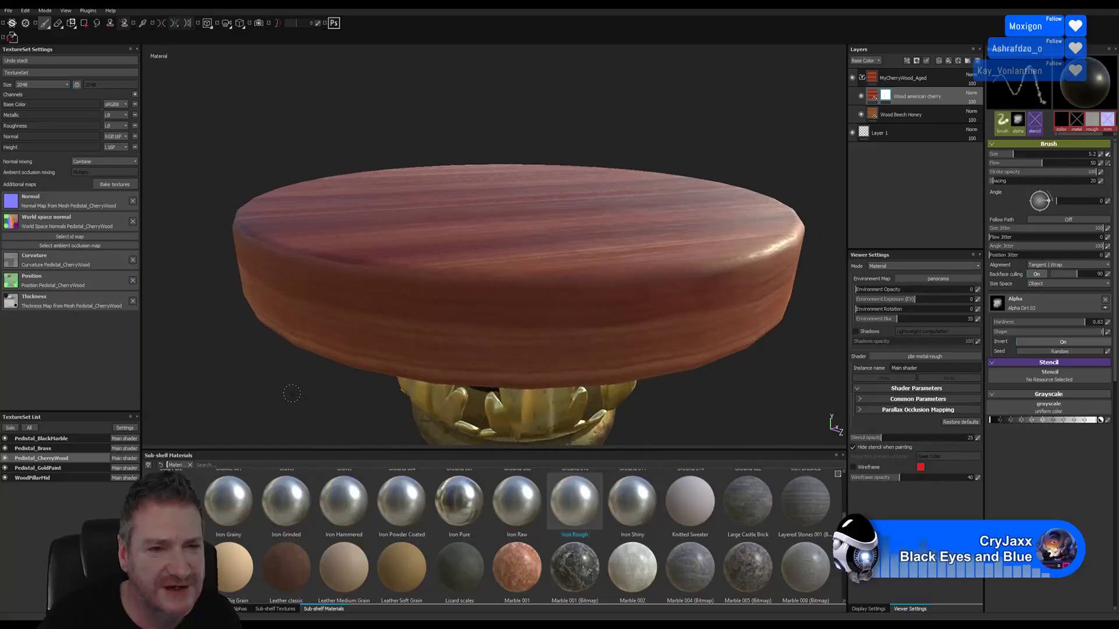
# Step: Paint matching wear on the shaded side of the tabletop's upper rim in the cherry layer mask
pyautogui.keyDown('alt'); pyautogui.moveTo(291, 393); pyautogui.dragTo(407, 391); pyautogui.keyUp('alt')
pyautogui.keyDown('alt'); pyautogui.moveTo(518, 356); pyautogui.dragTo(142, 372, button='right'); pyautogui.keyUp('alt')
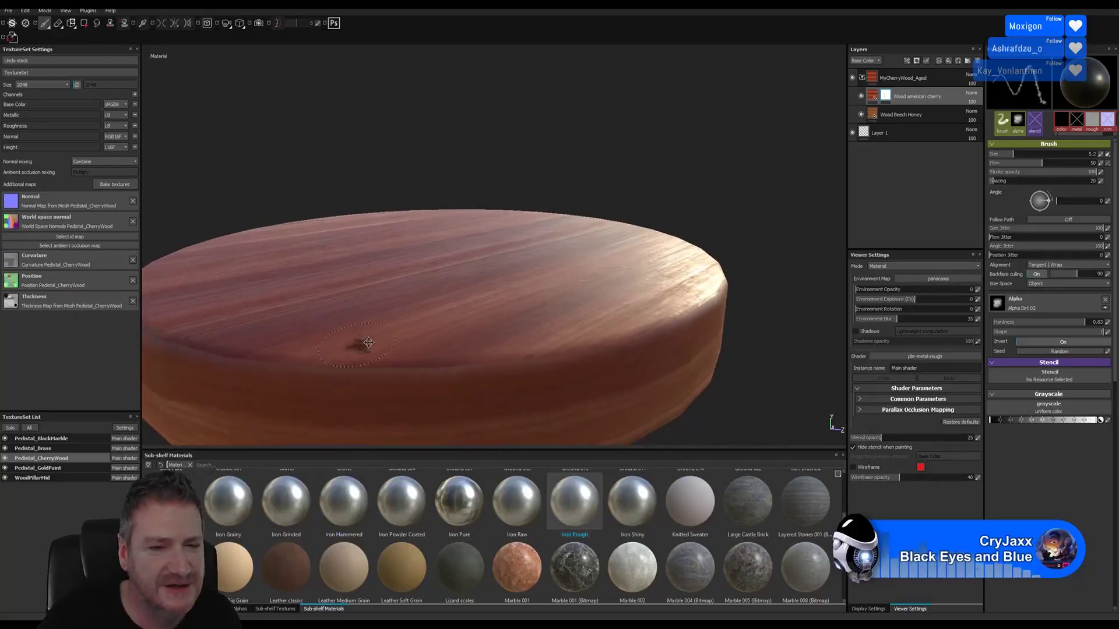
pyautogui.keyDown('alt'); pyautogui.moveTo(358, 344); pyautogui.dragTo(541, 309, button='middle'); pyautogui.keyUp('alt')
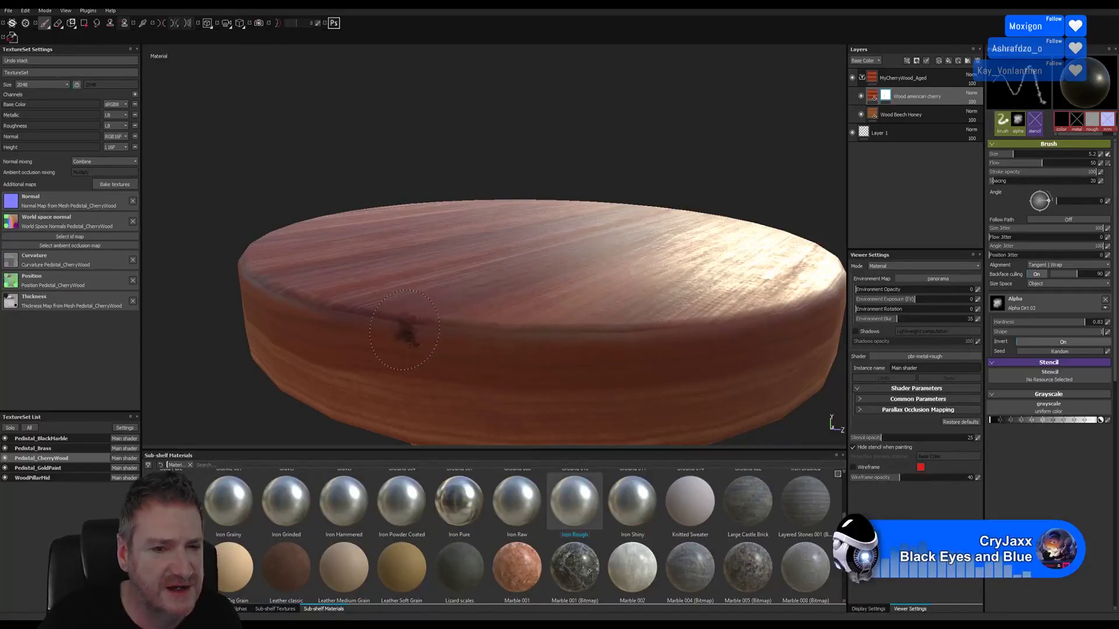
pyautogui.keyDown('alt'); pyautogui.moveTo(619, 124); pyautogui.dragTo(395, 205); pyautogui.keyUp('alt')
pyautogui.keyDown('alt'); pyautogui.moveTo(561, 224); pyautogui.dragTo(424, 213, button='right'); pyautogui.keyUp('alt')
# Step: Paint subtle wear along the tabletop's lower rim, where the side meets the underside, in the cherry layer mask
pyautogui.keyDown('alt'); pyautogui.moveTo(559, 227); pyautogui.dragTo(553, 187); pyautogui.keyUp('alt')
pyautogui.keyDown('alt'); pyautogui.moveTo(718, 391); pyautogui.dragTo(707, 335); pyautogui.keyUp('alt')
pyautogui.keyDown('alt'); pyautogui.moveTo(706, 336); pyautogui.dragTo(793, 337, button='right'); pyautogui.keyUp('alt')
pyautogui.keyDown('alt'); pyautogui.moveTo(794, 337); pyautogui.dragTo(703, 361); pyautogui.keyUp('alt')
pyautogui.keyDown('alt'); pyautogui.moveTo(701, 359); pyautogui.dragTo(676, 378, button='right'); pyautogui.keyUp('alt')
pyautogui.keyDown('alt'); pyautogui.moveTo(677, 378); pyautogui.dragTo(663, 358); pyautogui.keyUp('alt')
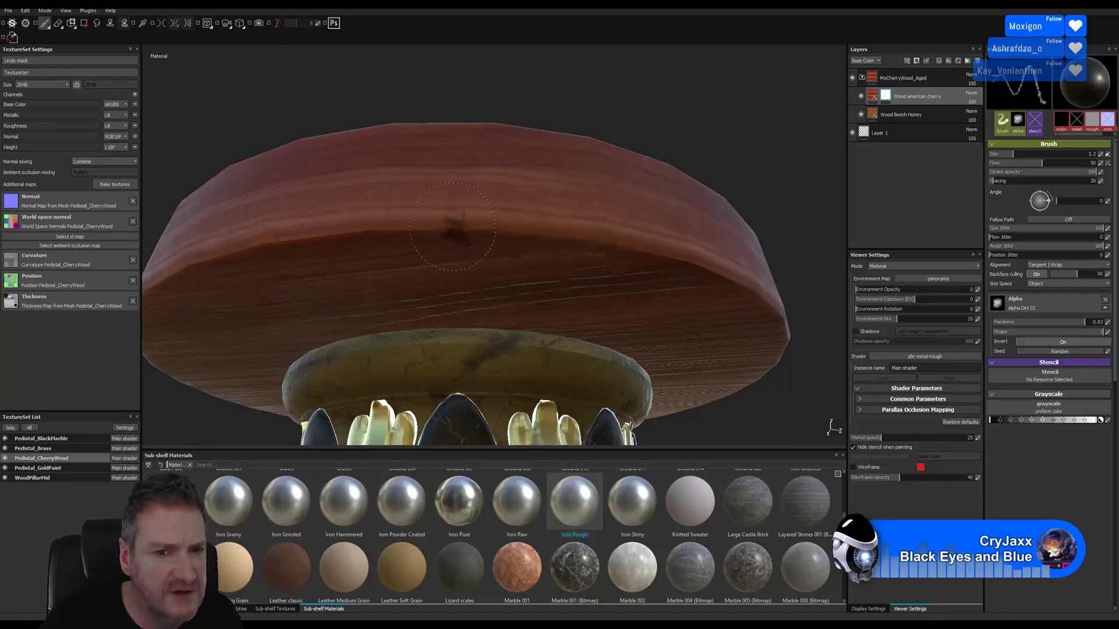
pyautogui.keyDown('alt'); pyautogui.moveTo(462, 230); pyautogui.dragTo(587, 195, button='middle'); pyautogui.keyUp('alt')
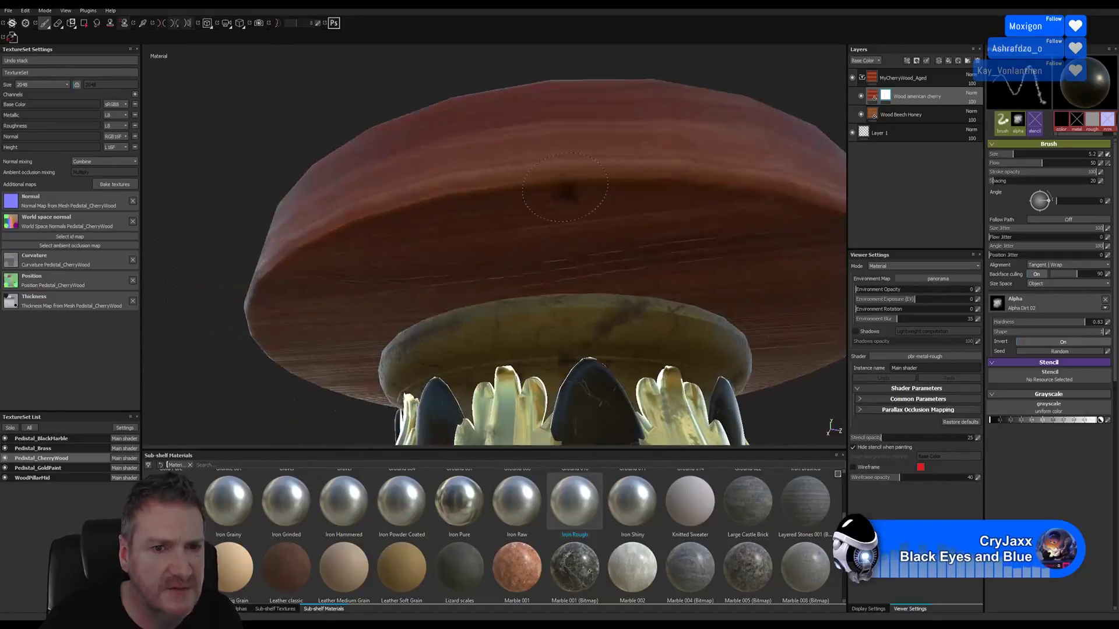
pyautogui.keyDown('alt'); pyautogui.moveTo(587, 194); pyautogui.dragTo(362, 180); pyautogui.keyUp('alt')
pyautogui.keyDown('alt'); pyautogui.moveTo(355, 185); pyautogui.dragTo(287, 89, button='right'); pyautogui.keyUp('alt')
pyautogui.keyDown('alt'); pyautogui.moveTo(342, 127); pyautogui.dragTo(518, 158); pyautogui.keyUp('alt')
pyautogui.moveTo(391, 321)
pyautogui.keyDown('alt'); pyautogui.mouseDown()
pyautogui.moveTo(385, 299)
pyautogui.moveTo(398, 251)
pyautogui.mouseUp(); pyautogui.keyUp('alt')
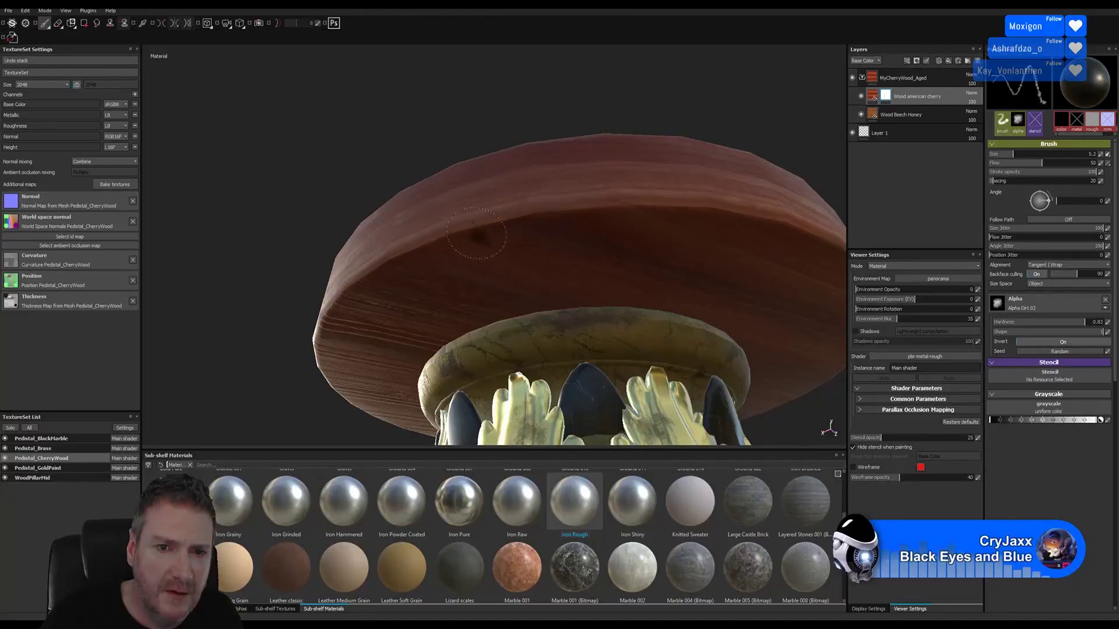
pyautogui.moveTo(475, 235)
pyautogui.mouseDown()
pyautogui.moveTo(635, 217)
pyautogui.moveTo(615, 213)
pyautogui.mouseUp()
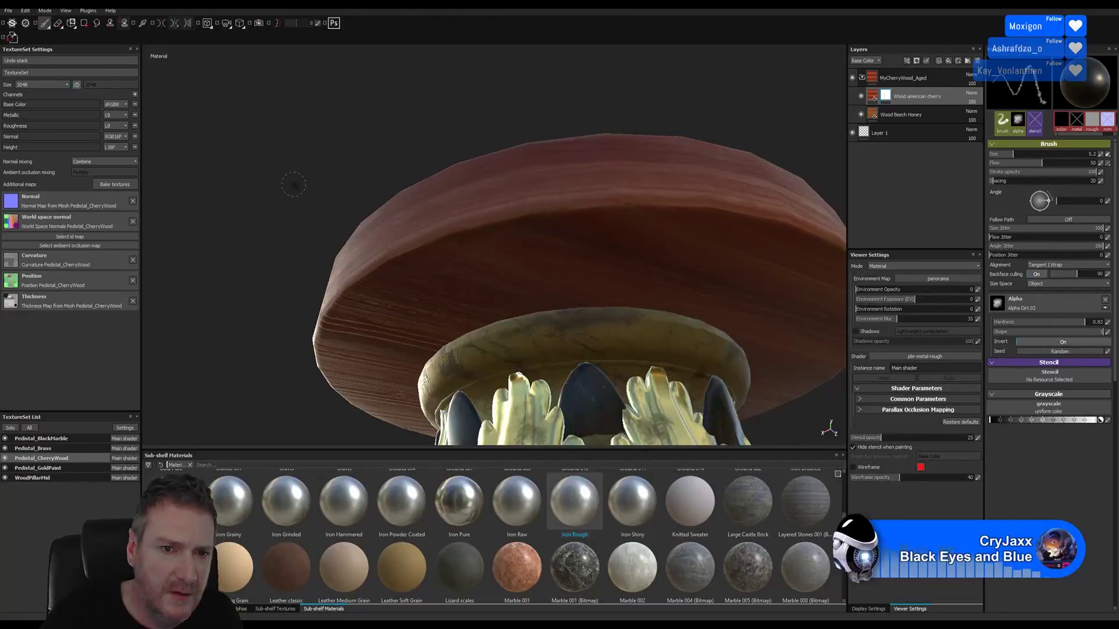
# Step: Continue the worn patches along the adjacent section of the tabletop's lower rim
pyautogui.moveTo(295, 183)
pyautogui.keyDown('alt'); pyautogui.mouseDown(button='right')
pyautogui.moveTo(574, 192)
pyautogui.moveTo(387, 175)
pyautogui.mouseUp(button='right'); pyautogui.keyUp('alt')
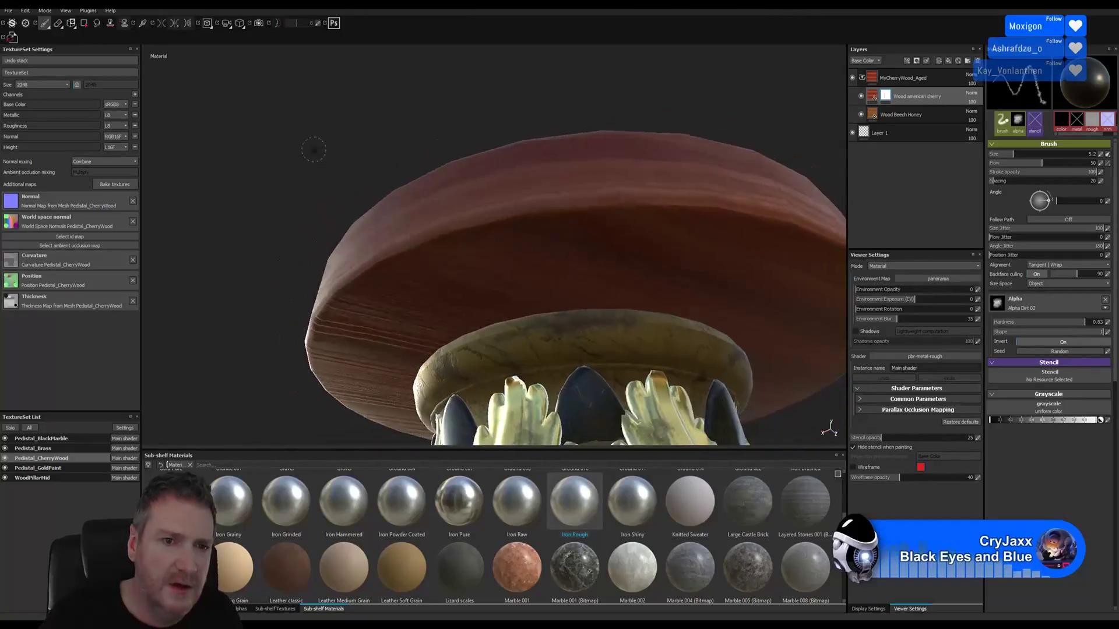
pyautogui.moveTo(314, 149)
pyautogui.keyDown('alt'); pyautogui.mouseDown()
pyautogui.moveTo(416, 158)
pyautogui.moveTo(439, 175)
pyautogui.mouseUp(); pyautogui.keyUp('alt')
pyautogui.keyDown('alt'); pyautogui.moveTo(574, 175); pyautogui.dragTo(767, 237, button='middle'); pyautogui.keyUp('alt')
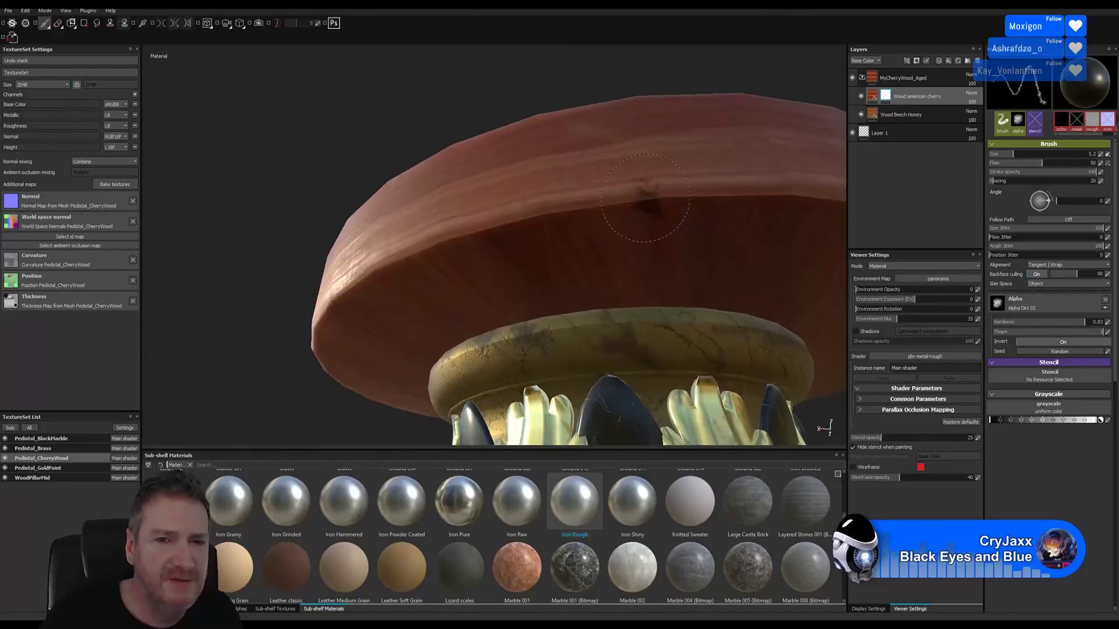
pyautogui.moveTo(612, 214); pyautogui.dragTo(576, 207)
pyautogui.click(626, 205)
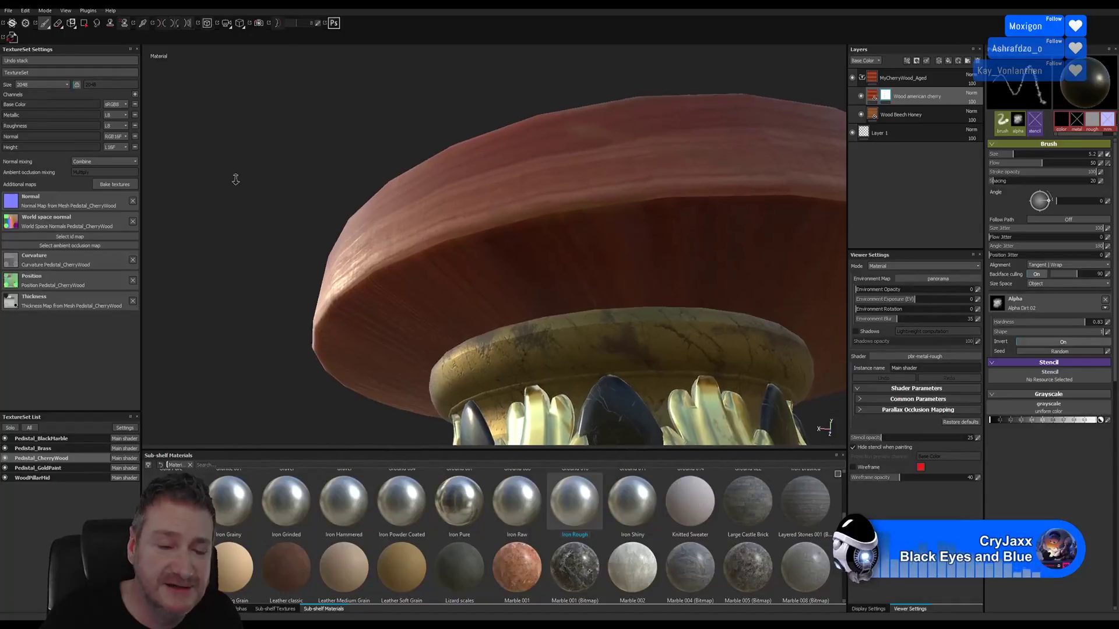
# Step: Carry the lower-rim wear around to the brightly lit side of the tabletop
pyautogui.keyDown('alt'); pyautogui.moveTo(235, 177); pyautogui.dragTo(330, 190); pyautogui.keyUp('alt')
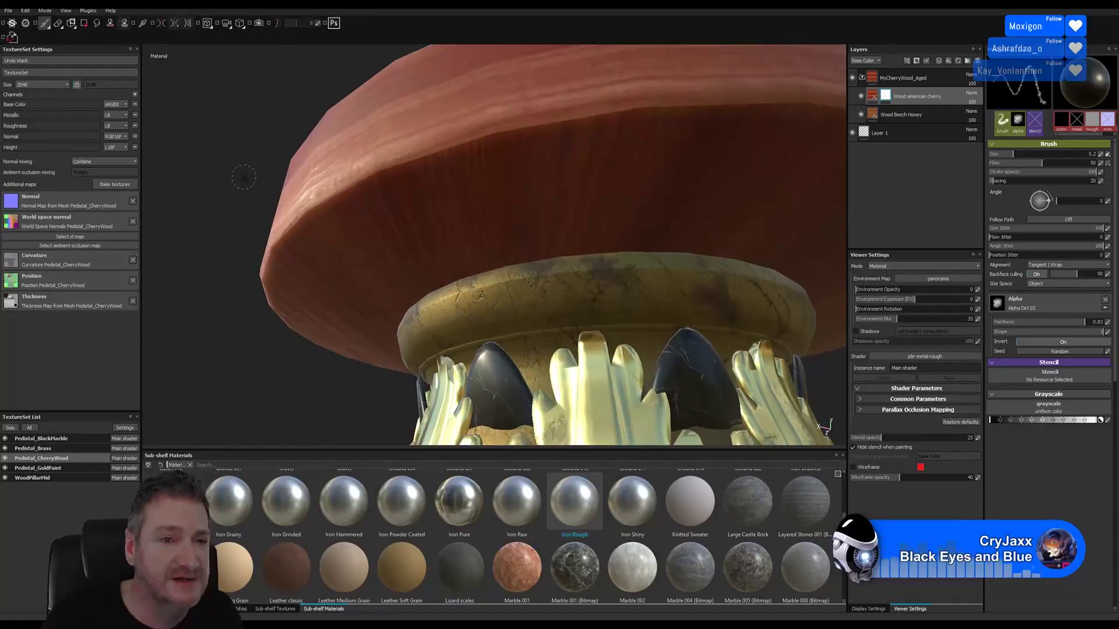
pyautogui.moveTo(243, 178)
pyautogui.keyDown('alt'); pyautogui.mouseDown()
pyautogui.moveTo(225, 157)
pyautogui.moveTo(313, 145)
pyautogui.moveTo(236, 157)
pyautogui.mouseUp(); pyautogui.keyUp('alt')
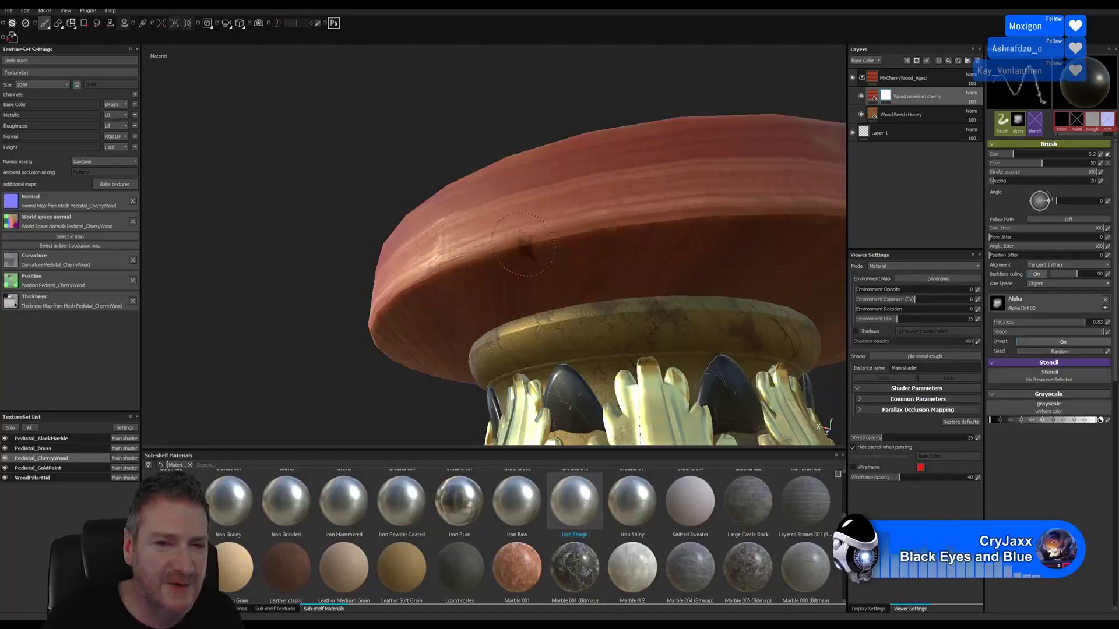
pyautogui.keyDown('alt'); pyautogui.moveTo(279, 160); pyautogui.dragTo(385, 170, button='right'); pyautogui.keyUp('alt')
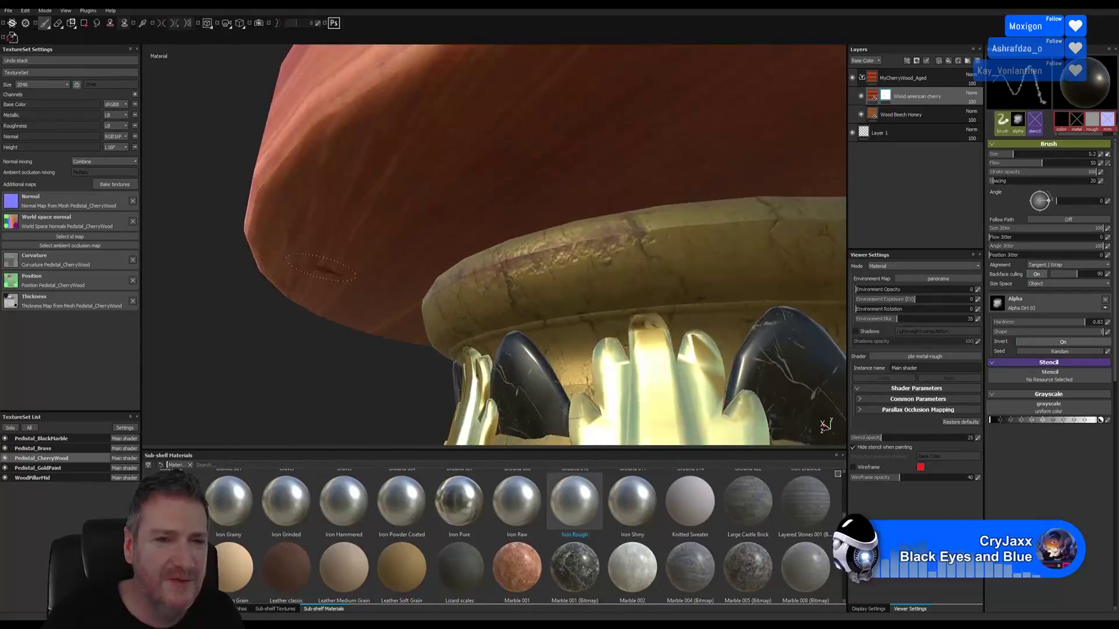
pyautogui.keyDown('alt'); pyautogui.moveTo(333, 377); pyautogui.dragTo(346, 135); pyautogui.keyUp('alt')
pyautogui.moveTo(310, 128)
pyautogui.keyDown('alt'); pyautogui.mouseDown()
pyautogui.moveTo(260, 155)
pyautogui.moveTo(305, 95)
pyautogui.moveTo(352, 145)
pyautogui.moveTo(255, 148)
pyautogui.moveTo(367, 143)
pyautogui.moveTo(280, 153)
pyautogui.mouseUp(); pyautogui.keyUp('alt')
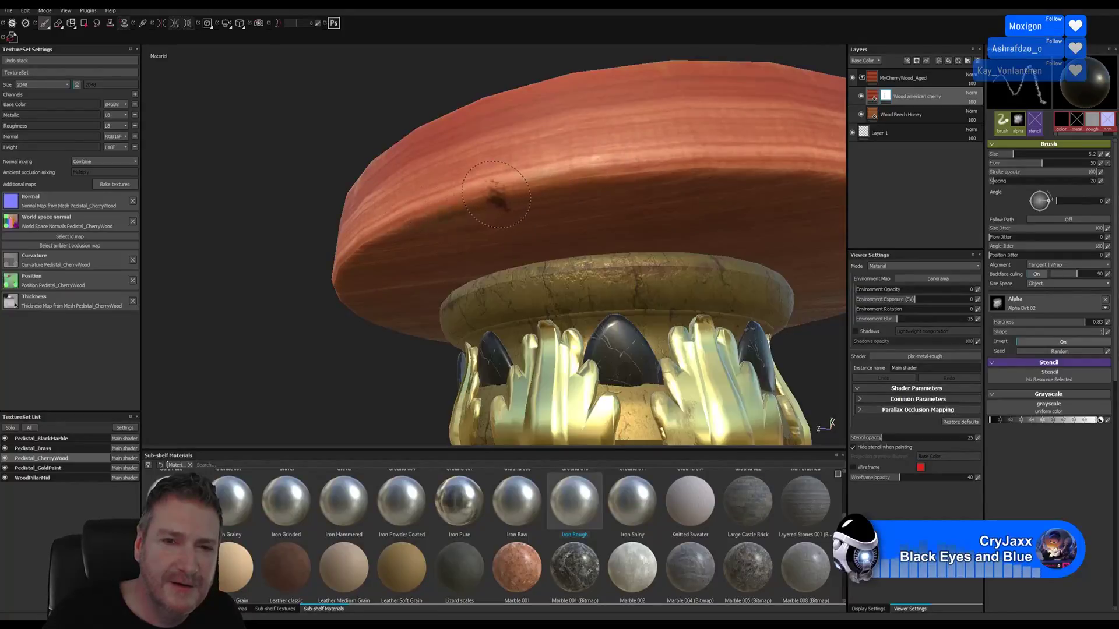
# Step: Undo the last mask stroke and repaint wear along the lit side of the tabletop's lower rim
pyautogui.hotkey('ctrl', 'z')
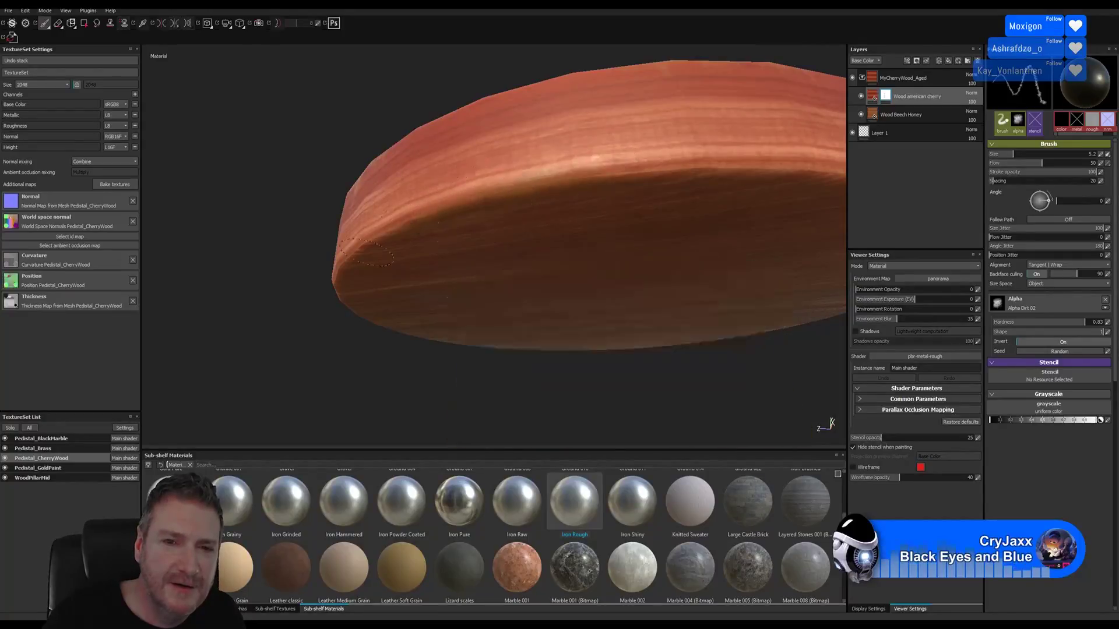
pyautogui.moveTo(251, 159)
pyautogui.keyDown('alt'); pyautogui.mouseDown()
pyautogui.moveTo(195, 192)
pyautogui.moveTo(447, 164)
pyautogui.moveTo(320, 159)
pyautogui.moveTo(294, 186)
pyautogui.moveTo(333, 137)
pyautogui.mouseUp(); pyautogui.keyUp('alt')
pyautogui.click(476, 213)
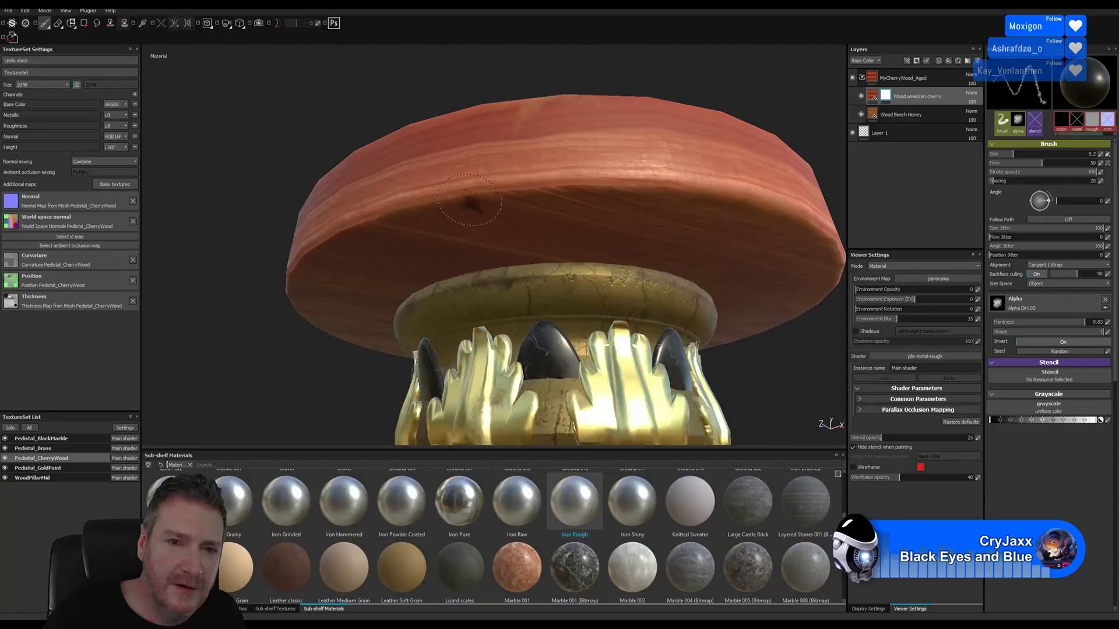
# Step: Paint dirt-brush wear on the lower rim at the darker side of the tabletop
pyautogui.keyDown('alt'); pyautogui.moveTo(310, 140); pyautogui.dragTo(492, 140); pyautogui.keyUp('alt')
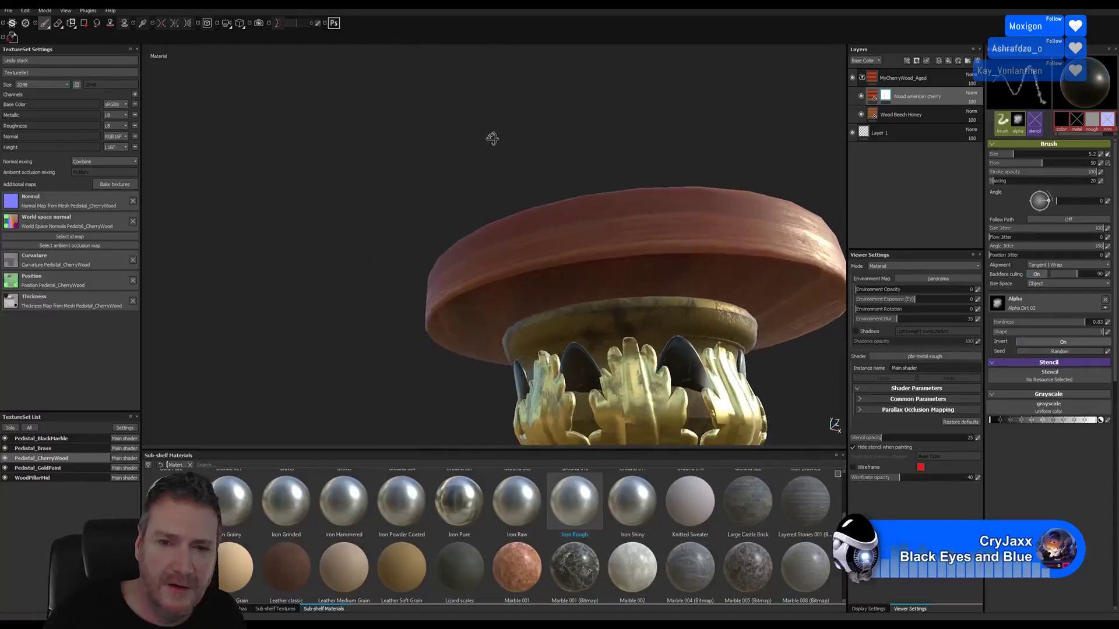
pyautogui.keyDown('alt'); pyautogui.moveTo(492, 140); pyautogui.dragTo(454, 155, button='middle'); pyautogui.keyUp('alt')
pyautogui.keyDown('alt'); pyautogui.moveTo(454, 155); pyautogui.dragTo(617, 173, button='right'); pyautogui.keyUp('alt')
pyautogui.keyDown('alt'); pyautogui.moveTo(493, 121); pyautogui.dragTo(491, 112, button='middle'); pyautogui.keyUp('alt')
pyautogui.keyDown('alt'); pyautogui.moveTo(491, 111); pyautogui.dragTo(469, 106); pyautogui.keyUp('alt')
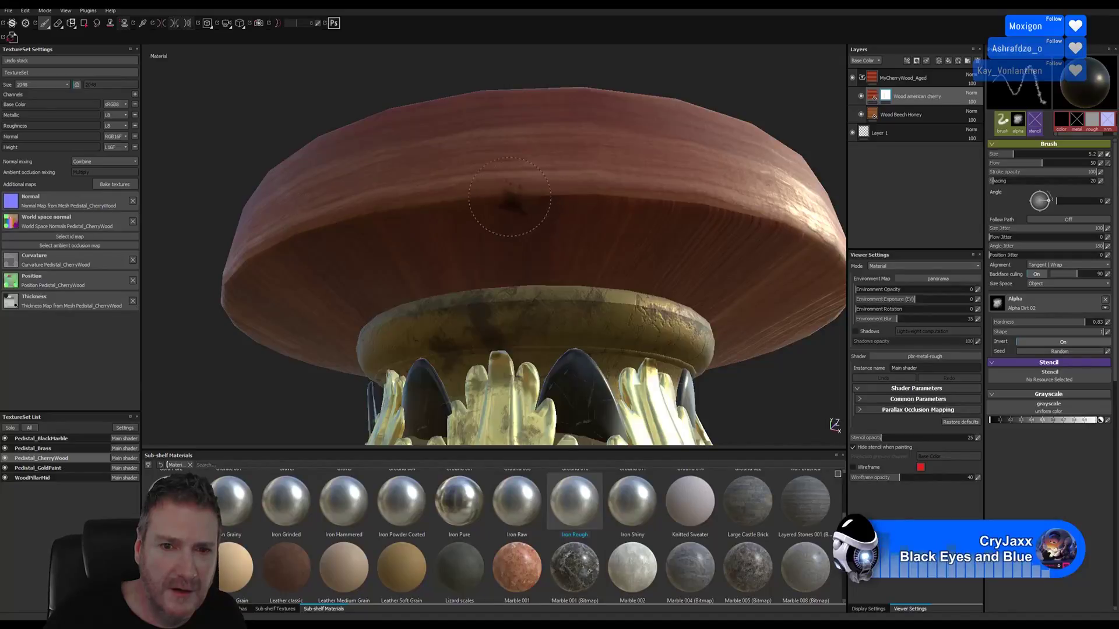
# Step: Finish the wear on the remaining shaded section of the tabletop's lower rim
pyautogui.keyDown('alt'); pyautogui.moveTo(270, 188); pyautogui.dragTo(304, 150); pyautogui.keyUp('alt')
pyautogui.keyDown('alt'); pyautogui.moveTo(305, 150); pyautogui.dragTo(152, 172, button='right'); pyautogui.keyUp('alt')
pyautogui.keyDown('alt'); pyautogui.moveTo(152, 173); pyautogui.dragTo(430, 156); pyautogui.keyUp('alt')
pyautogui.keyDown('alt'); pyautogui.moveTo(407, 224); pyautogui.dragTo(753, 252, button='right'); pyautogui.keyUp('alt')
pyautogui.keyDown('alt'); pyautogui.moveTo(601, 180); pyautogui.dragTo(709, 185, button='right'); pyautogui.keyUp('alt')
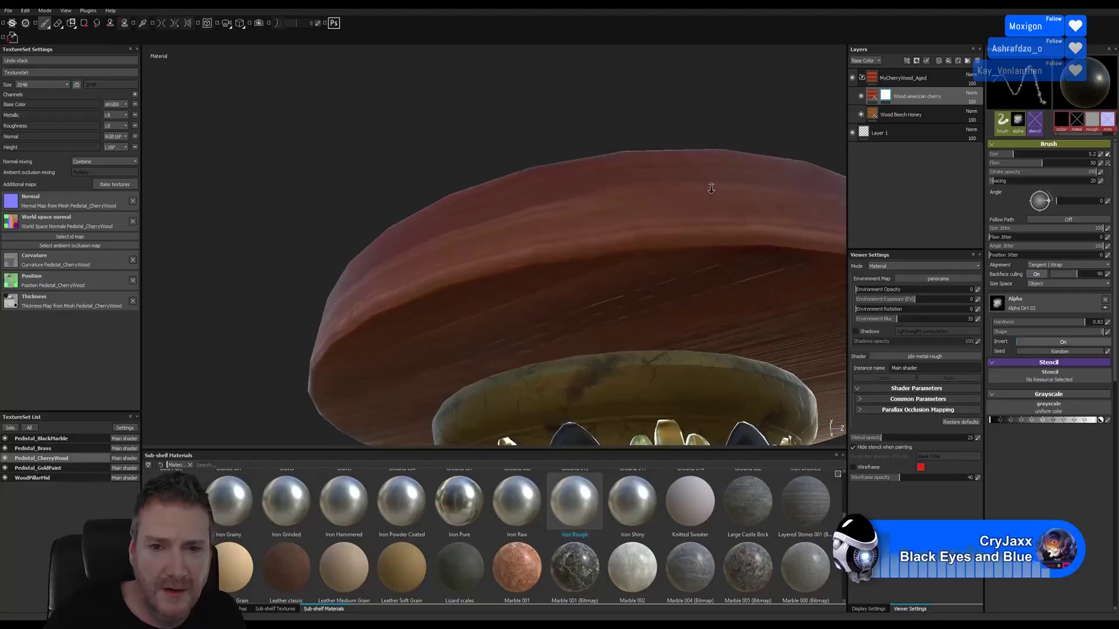
pyautogui.keyDown('alt'); pyautogui.moveTo(624, 143); pyautogui.dragTo(529, 119, button='middle'); pyautogui.keyUp('alt')
pyautogui.keyDown('alt'); pyautogui.moveTo(529, 119); pyautogui.dragTo(535, 126, button='right'); pyautogui.keyUp('alt')
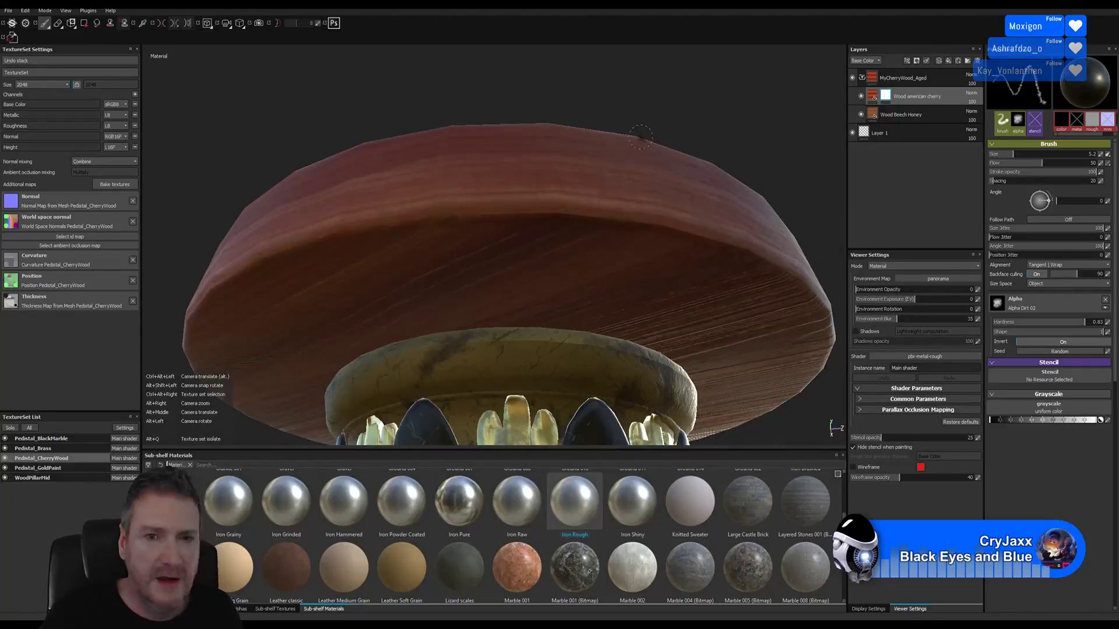
# Step: Enlarge the brush to size 100 and stamp broad wear onto the tabletop's upper surface in the cherry mask
pyautogui.keyDown('alt'); pyautogui.moveTo(635, 141); pyautogui.dragTo(402, 76, button='right'); pyautogui.keyUp('alt')
pyautogui.keyDown('alt'); pyautogui.moveTo(544, 163); pyautogui.dragTo(544, 274); pyautogui.keyUp('alt')
pyautogui.keyDown('alt'); pyautogui.moveTo(557, 254); pyautogui.dragTo(291, 274, button='right'); pyautogui.keyUp('alt')
pyautogui.keyDown('alt'); pyautogui.moveTo(692, 174); pyautogui.dragTo(626, 142, button='right'); pyautogui.keyUp('alt')
pyautogui.keyDown('alt'); pyautogui.moveTo(626, 142); pyautogui.dragTo(611, 142); pyautogui.keyUp('alt')
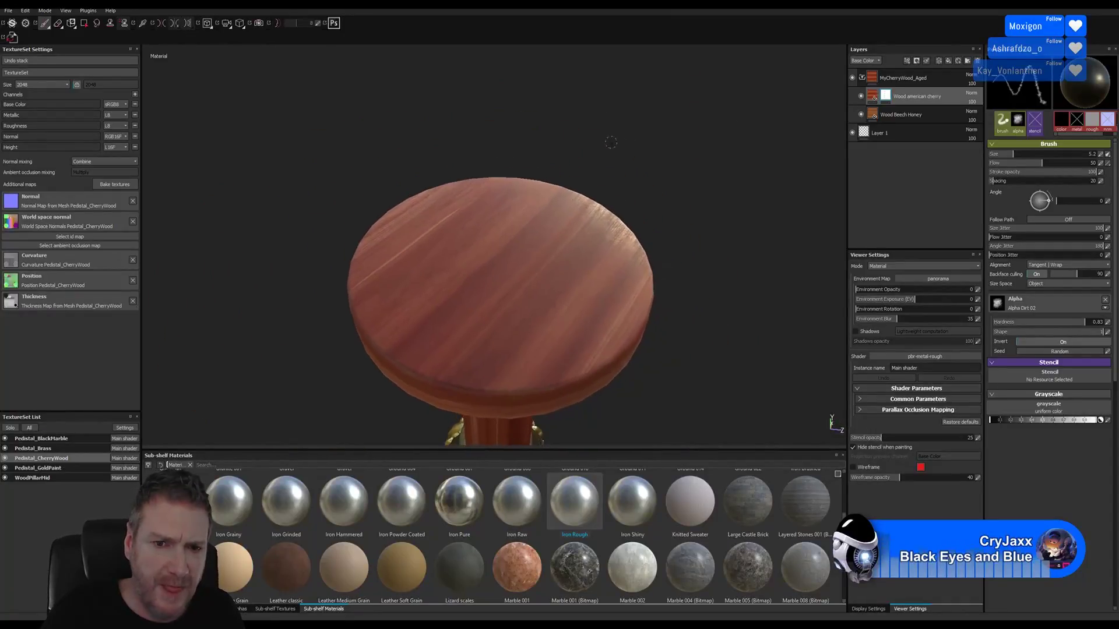
pyautogui.keyDown('ctrl'); pyautogui.moveTo(515, 286); pyautogui.dragTo(687, 286, button='right'); pyautogui.keyUp('ctrl')
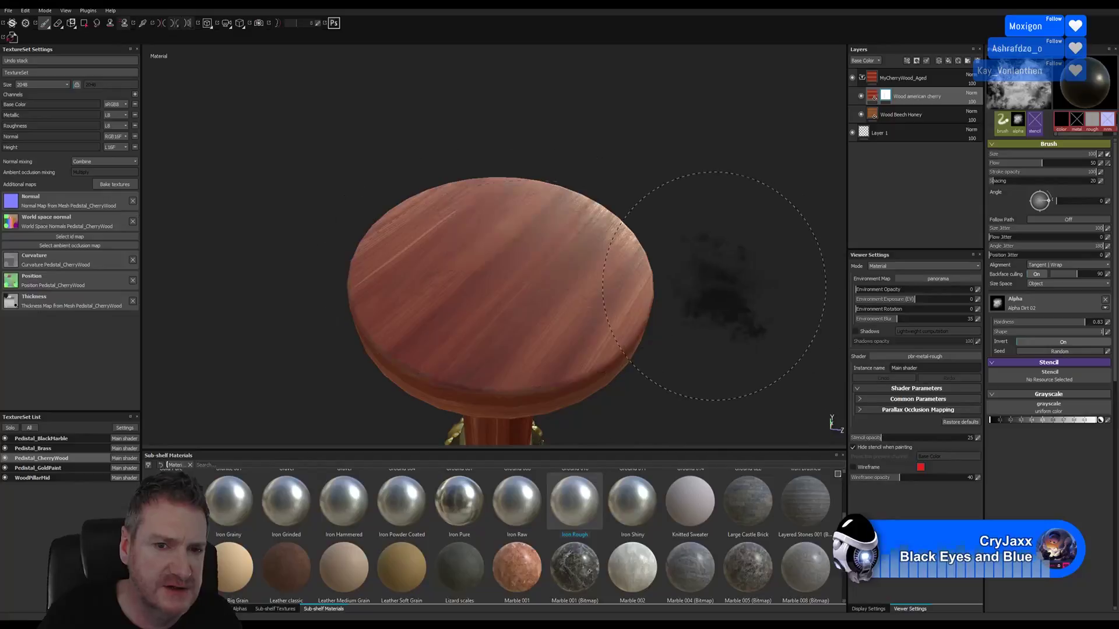
pyautogui.click(513, 347)
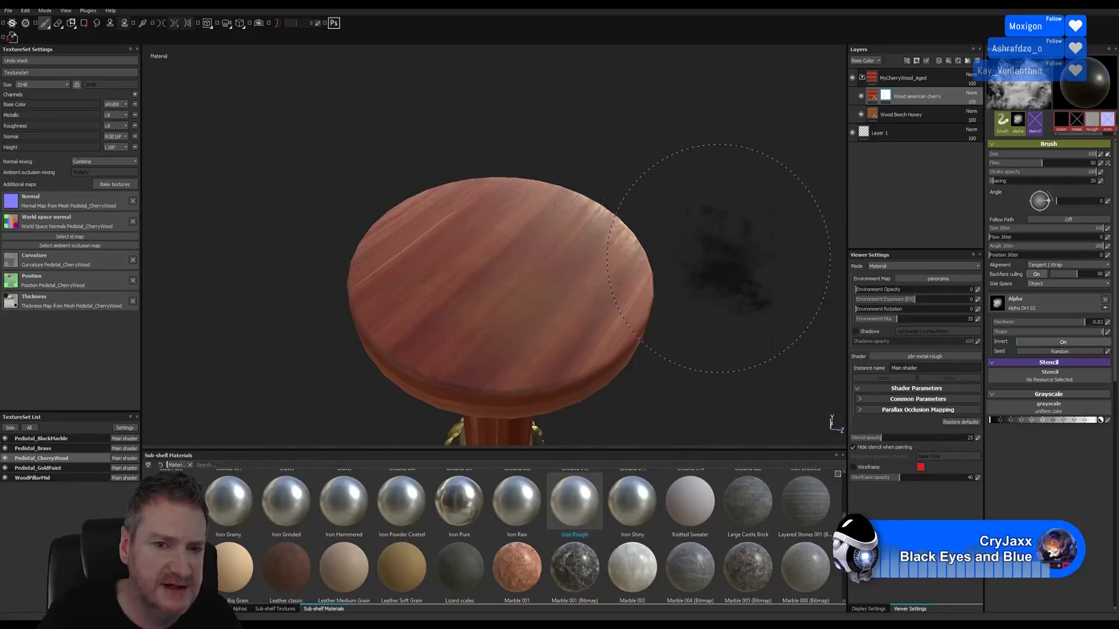
# Step: Check the broad wear on the tabletop's upper surface up close and redo the last mask stroke
pyautogui.keyDown('alt'); pyautogui.moveTo(593, 177); pyautogui.dragTo(904, 173, button='right'); pyautogui.keyUp('alt')
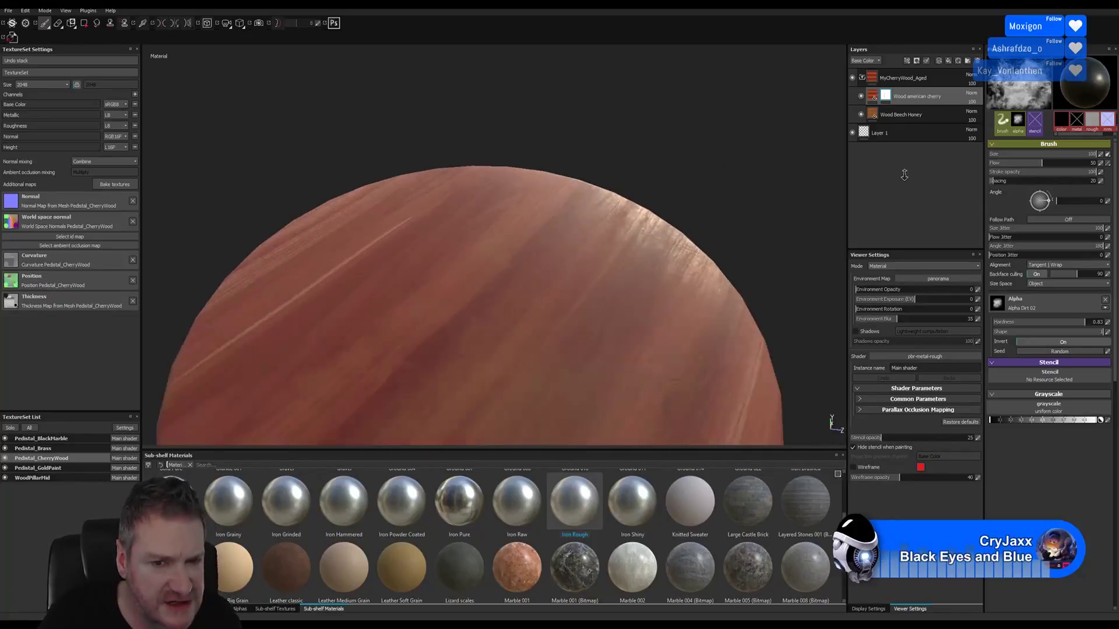
pyautogui.keyDown('alt'); pyautogui.moveTo(657, 311); pyautogui.dragTo(682, 165, button='middle'); pyautogui.keyUp('alt')
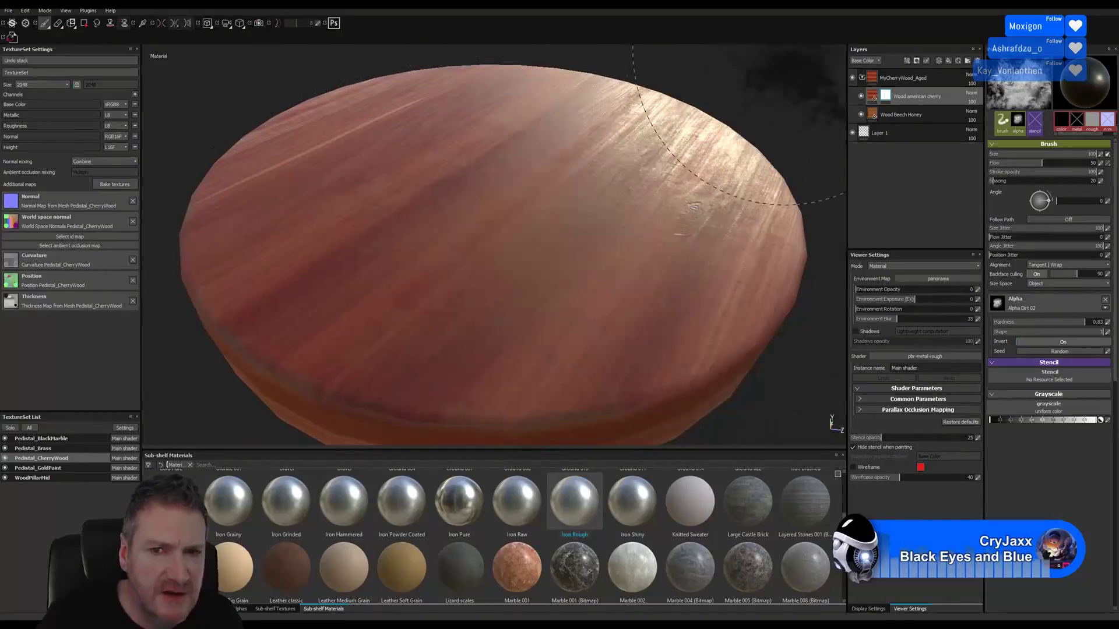
pyautogui.moveTo(795, 69)
pyautogui.keyDown('alt'); pyautogui.mouseDown()
pyautogui.moveTo(771, 115)
pyautogui.moveTo(786, 82)
pyautogui.mouseUp(); pyautogui.keyUp('alt')
pyautogui.hotkey('ctrl', 'y')
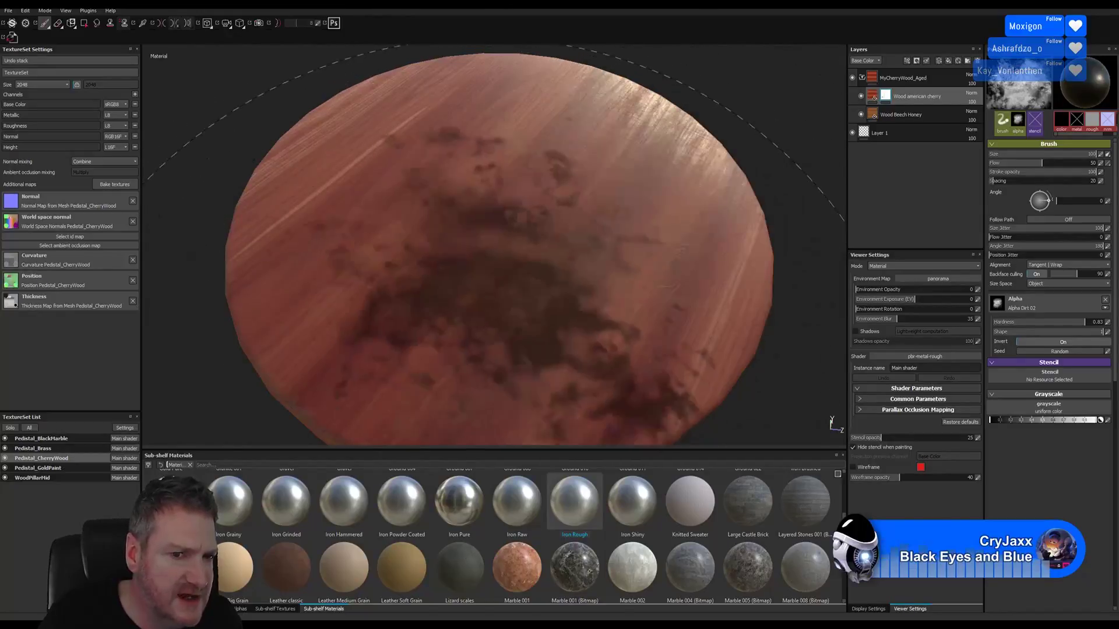
pyautogui.keyDown('alt'); pyautogui.moveTo(762, 116); pyautogui.dragTo(727, 70, button='right'); pyautogui.keyUp('alt')
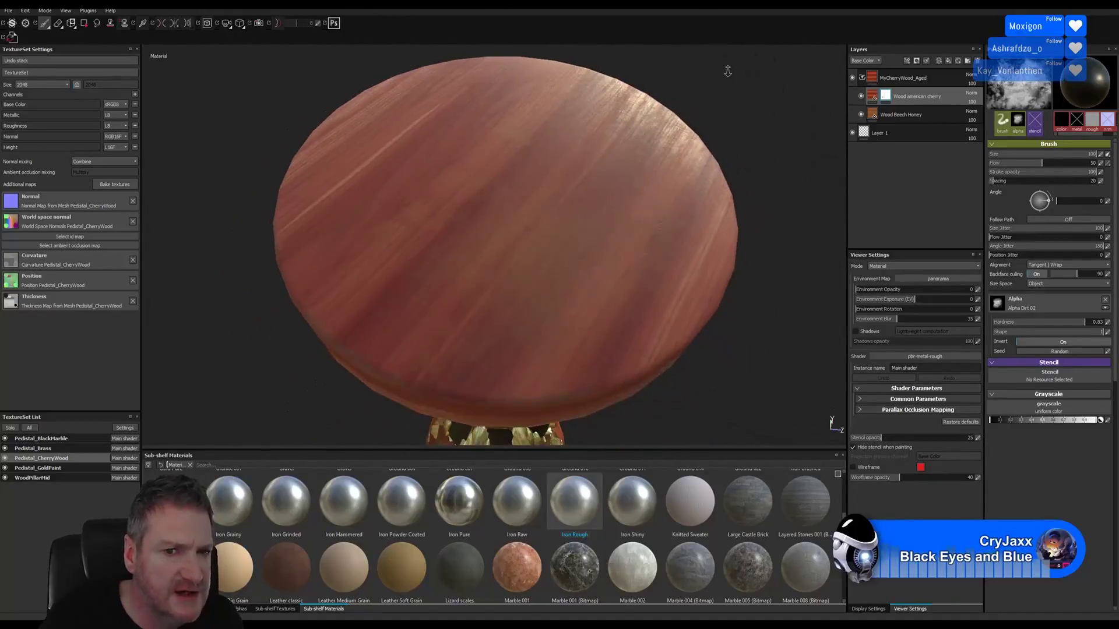
# Step: Move on from the tabletop to the fluted wooden pillar and reduce the brush size to 11.56
pyautogui.keyDown('alt'); pyautogui.moveTo(712, 133); pyautogui.dragTo(730, 175); pyautogui.keyUp('alt')
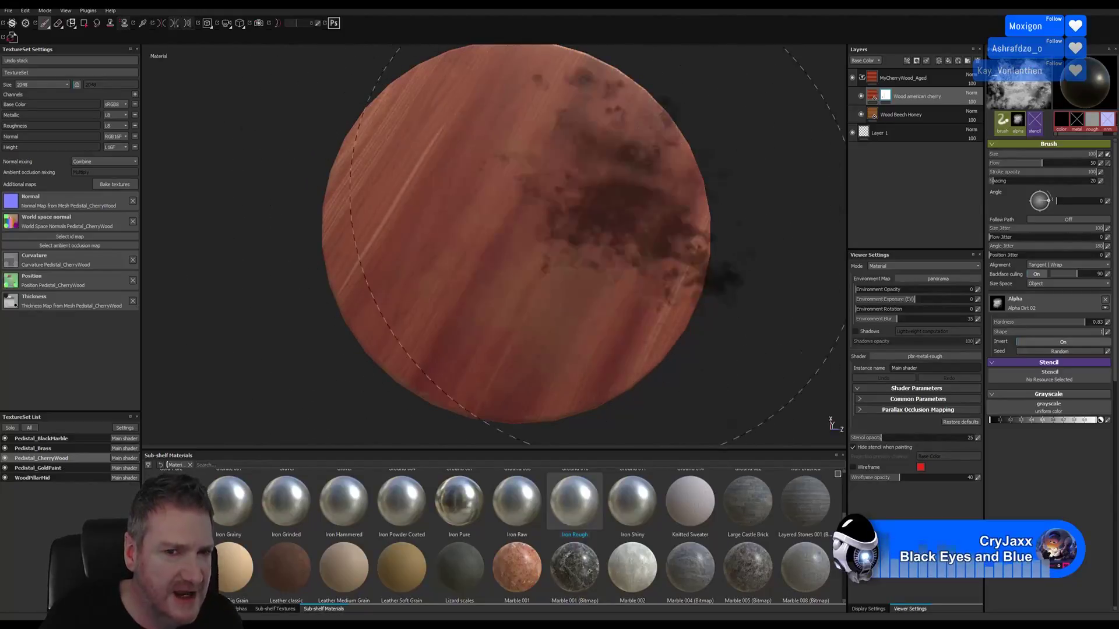
pyautogui.press('alt')
pyautogui.keyDown('alt'); pyautogui.moveTo(790, 290); pyautogui.dragTo(587, 232); pyautogui.keyUp('alt')
pyautogui.keyDown('alt'); pyautogui.moveTo(669, 247); pyautogui.dragTo(657, 346, button='right'); pyautogui.keyUp('alt')
pyautogui.keyDown('alt'); pyautogui.moveTo(656, 346); pyautogui.dragTo(642, 218, button='middle'); pyautogui.keyUp('alt')
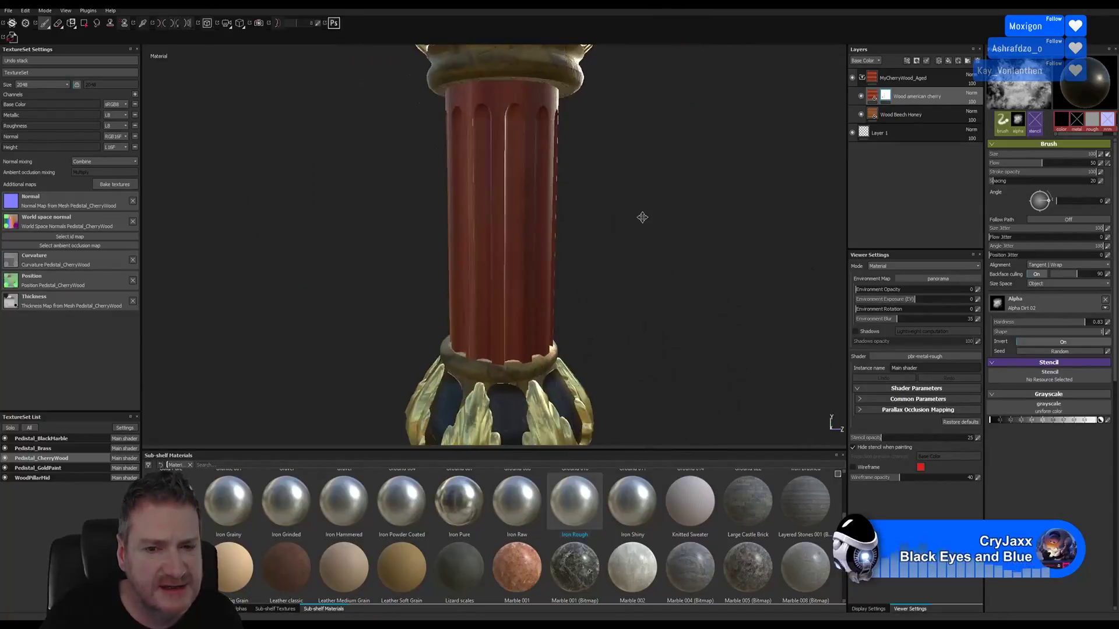
pyautogui.keyDown('alt'); pyautogui.moveTo(622, 280); pyautogui.dragTo(810, 242); pyautogui.keyUp('alt')
pyautogui.keyDown('alt'); pyautogui.moveTo(809, 242); pyautogui.dragTo(647, 289, button='middle'); pyautogui.keyUp('alt')
pyautogui.keyDown('alt'); pyautogui.moveTo(647, 288); pyautogui.dragTo(598, 245, button='right'); pyautogui.keyUp('alt')
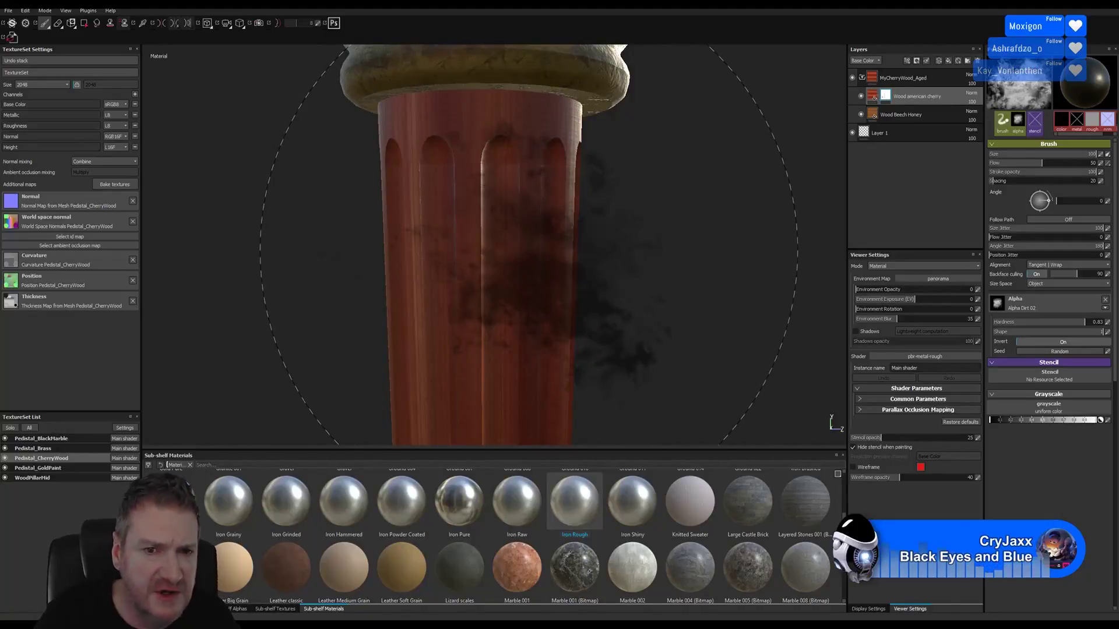
pyautogui.keyDown('ctrl'); pyautogui.moveTo(528, 247); pyautogui.dragTo(475, 246, button='right'); pyautogui.keyUp('ctrl')
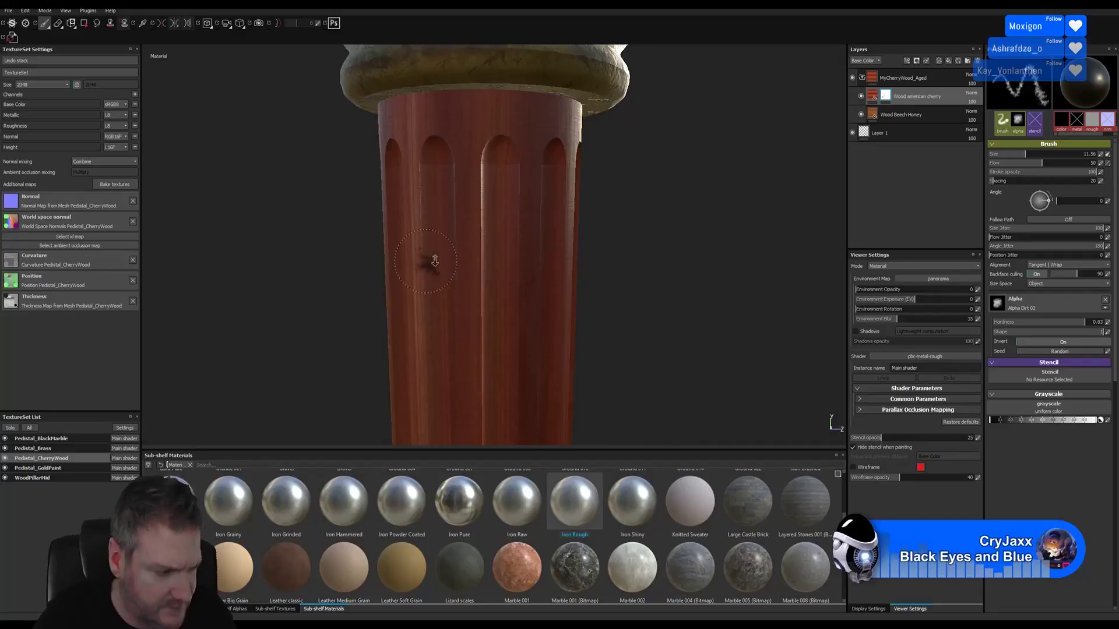
# Step: Make WoodPillarMid the active texture set and add a white mask to its Wood american cherry layer
pyautogui.scroll(2, 437, 266)
pyautogui.keyDown('alt'); pyautogui.moveTo(525, 195); pyautogui.dragTo(513, 199, button='middle'); pyautogui.keyUp('alt')
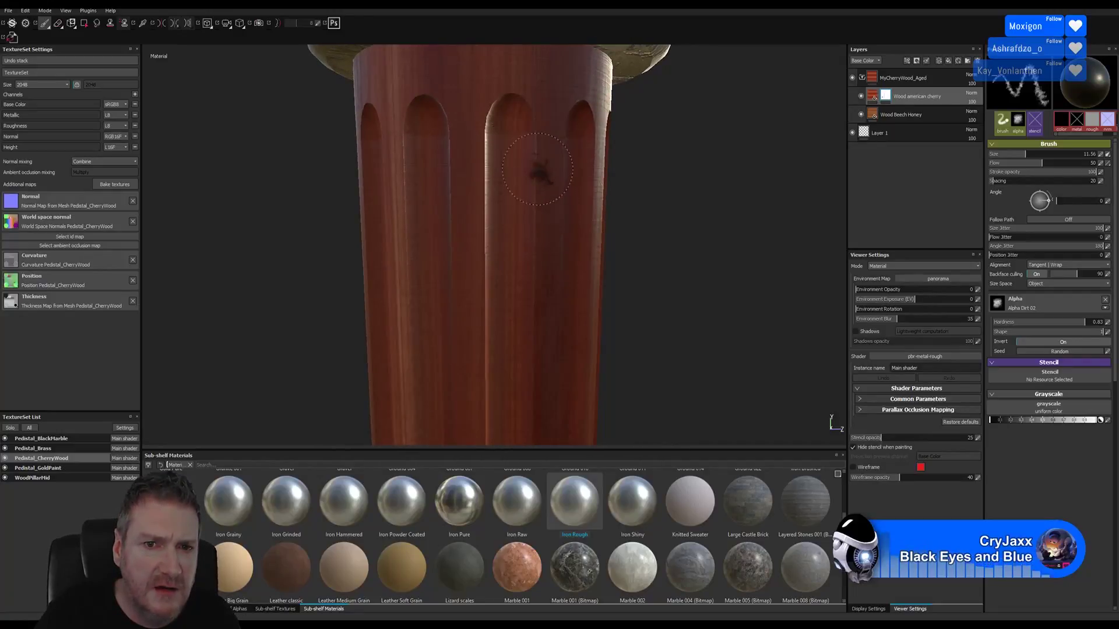
pyautogui.keyDown('alt'); pyautogui.moveTo(548, 162); pyautogui.dragTo(742, 169, button='right'); pyautogui.keyUp('alt')
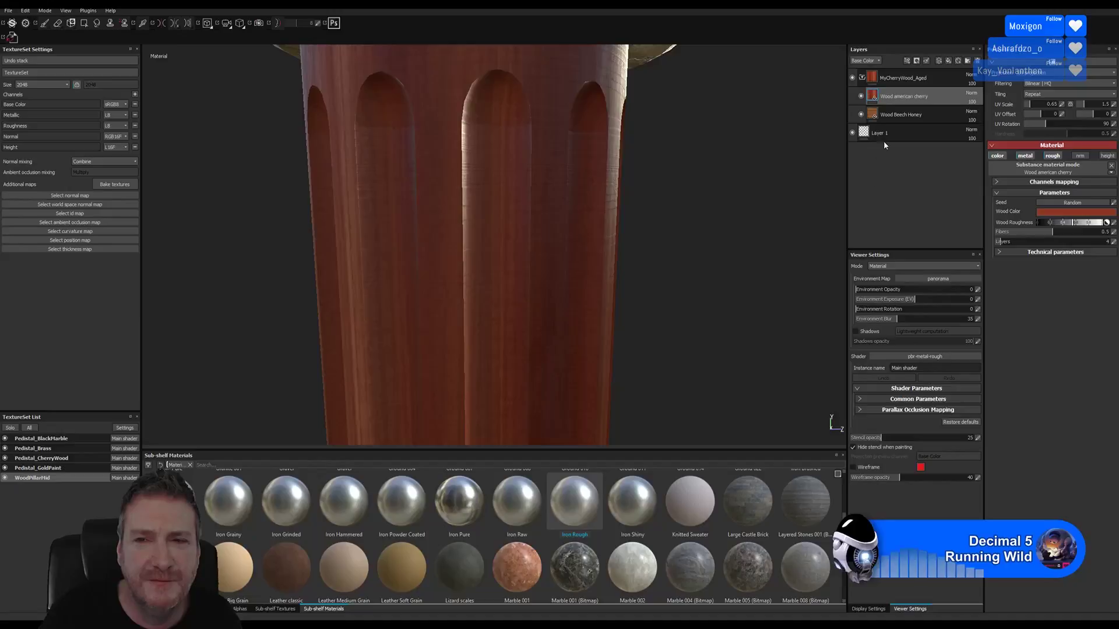
pyautogui.rightClick(871, 95)
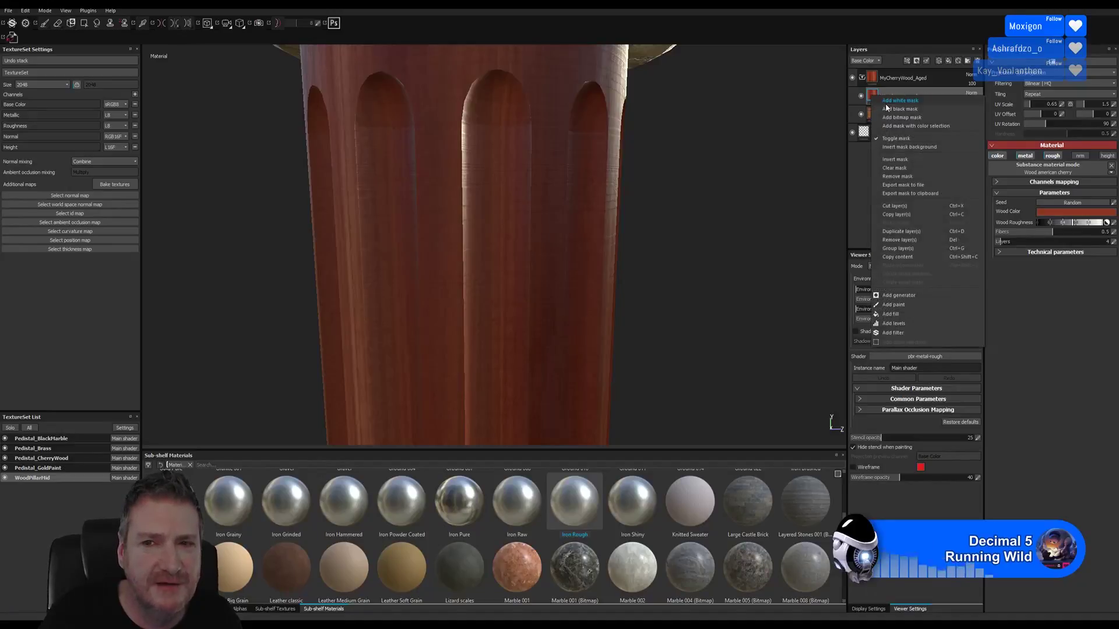
pyautogui.click(885, 103)
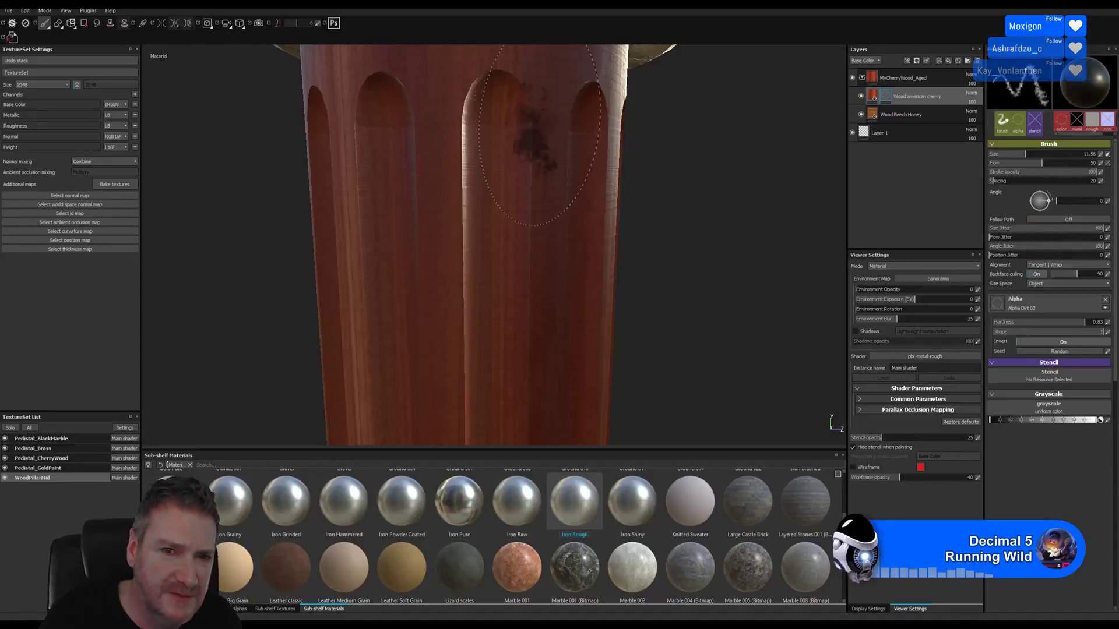
# Step: Reduce the brush to size 4 for painting wear into the pillar's cherry mask
pyautogui.hotkey('ctrl', 'z')
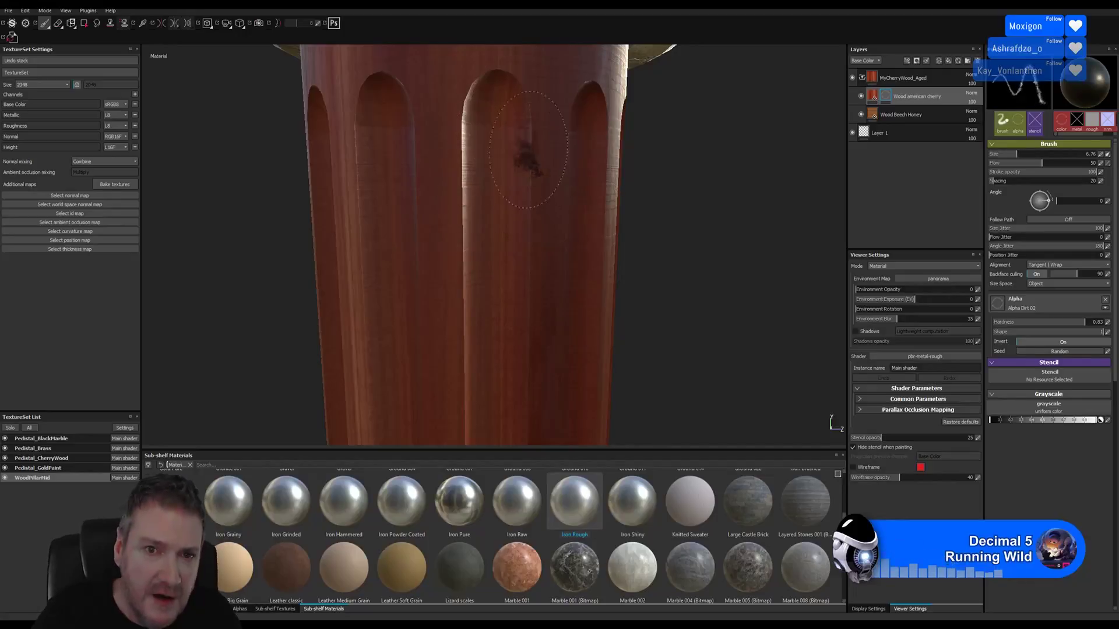
pyautogui.press('[')
pyautogui.press('[')
pyautogui.press('[')
pyautogui.press('[')
pyautogui.press('[')
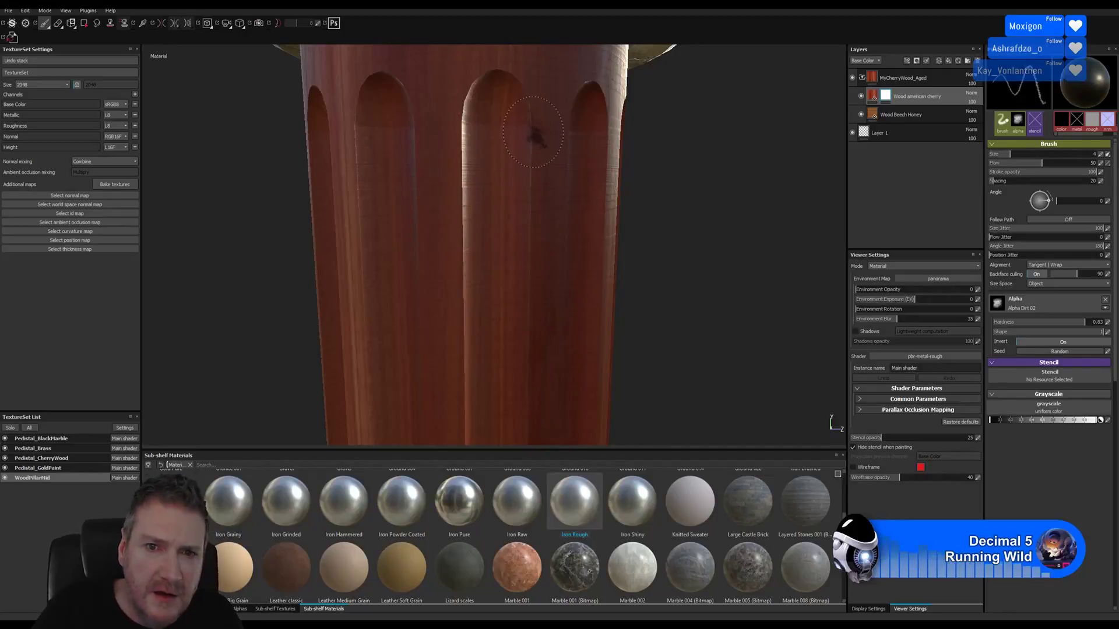
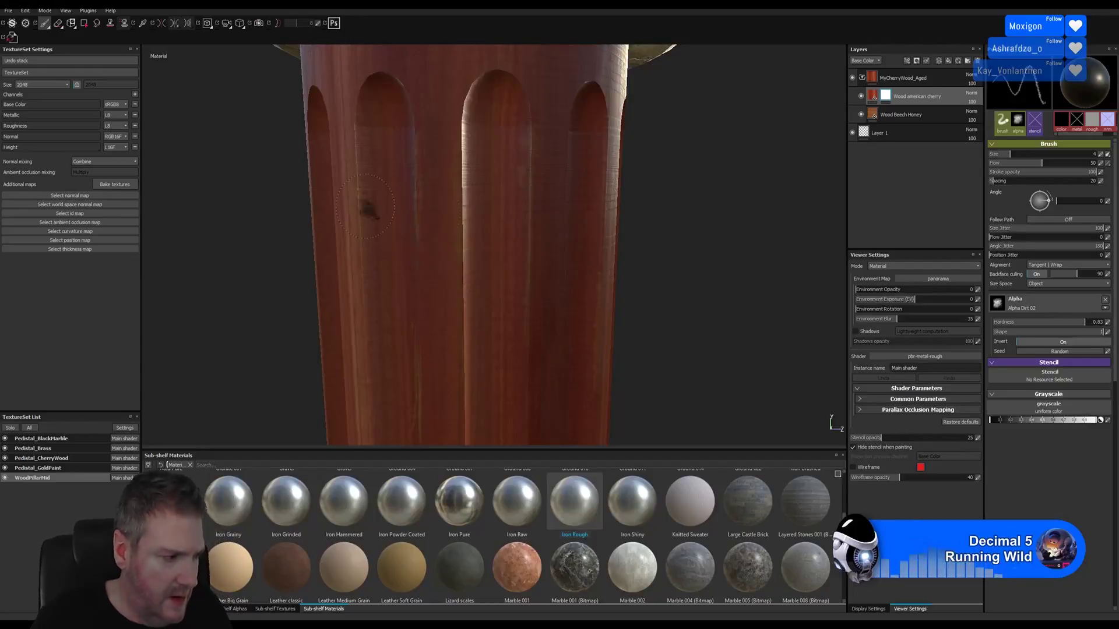
# Step: Paint a worn beech patch low in one of the pillar's flutes, and reduce the brush size to 1.44
pyautogui.keyDown('alt'); pyautogui.moveTo(255, 255); pyautogui.dragTo(379, 259); pyautogui.keyUp('alt')
pyautogui.keyDown('alt'); pyautogui.moveTo(245, 274); pyautogui.dragTo(373, 315, button='right'); pyautogui.keyUp('alt')
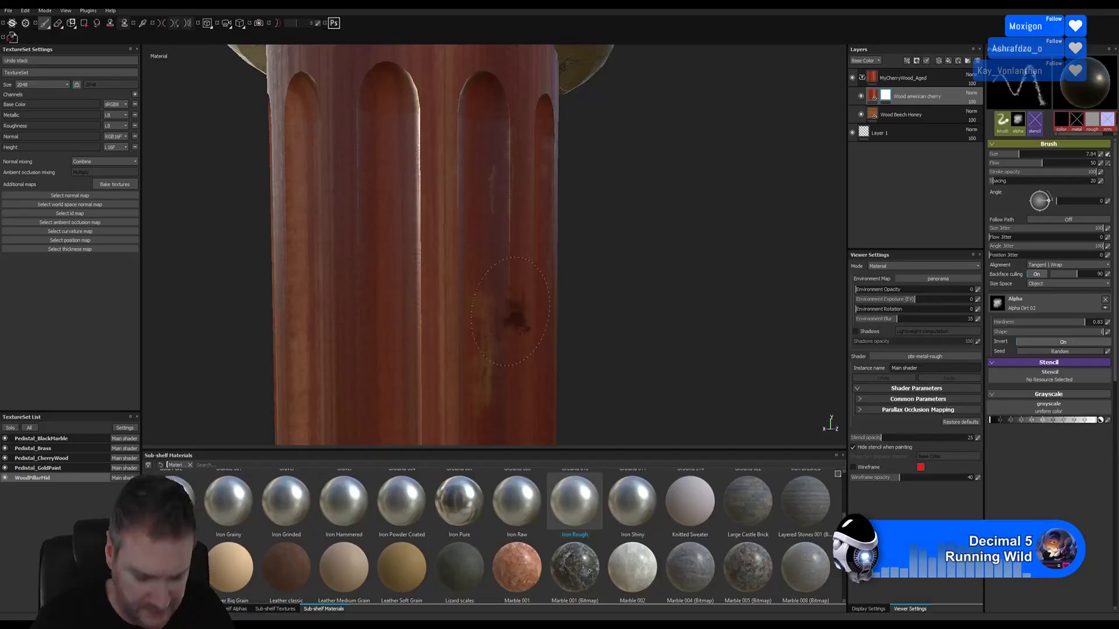
pyautogui.press('[')
pyautogui.press('[')
pyautogui.press('[')
pyautogui.press('[')
pyautogui.press('[')
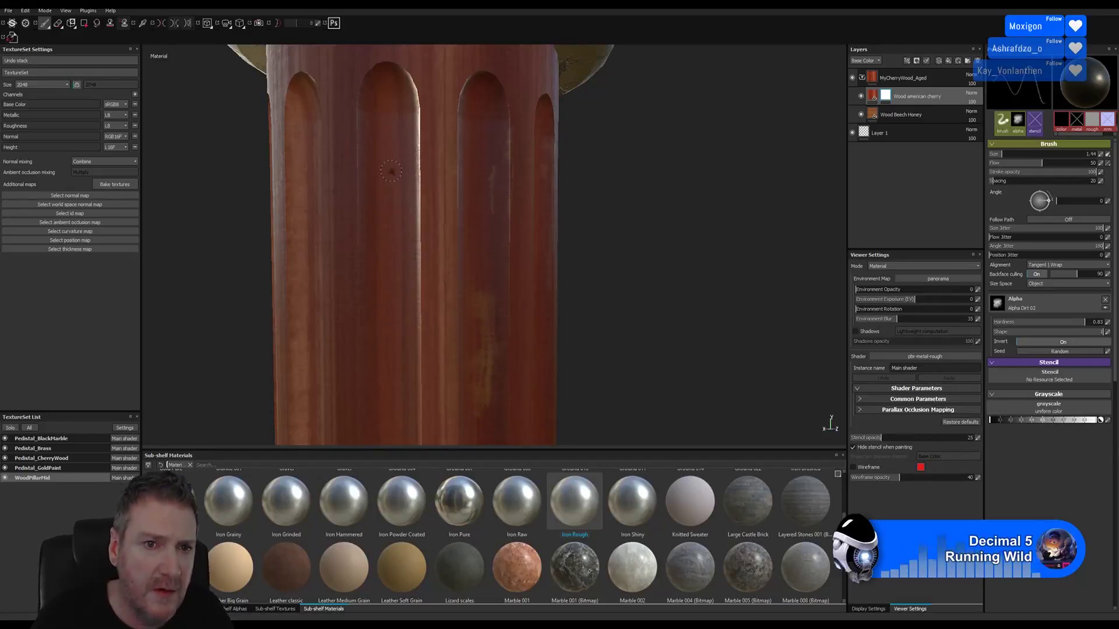
# Step: Paint fine wear along the flute edges beside the worn beech patch with the size 1.44 brush
pyautogui.keyDown('alt'); pyautogui.moveTo(233, 204); pyautogui.dragTo(595, 230, button='right'); pyautogui.keyUp('alt')
pyautogui.keyDown('alt'); pyautogui.moveTo(595, 230); pyautogui.dragTo(663, 233); pyautogui.keyUp('alt')
pyautogui.keyDown('alt'); pyautogui.moveTo(663, 234); pyautogui.dragTo(662, 226, button='right'); pyautogui.keyUp('alt')
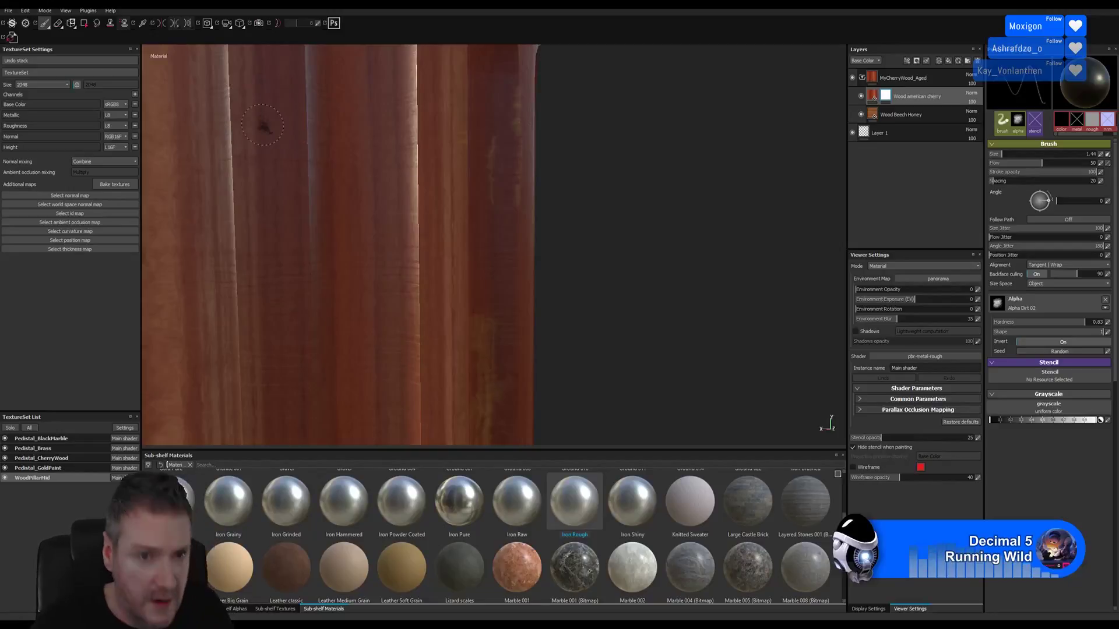
pyautogui.keyDown('alt'); pyautogui.moveTo(550, 180); pyautogui.dragTo(449, 175); pyautogui.keyUp('alt')
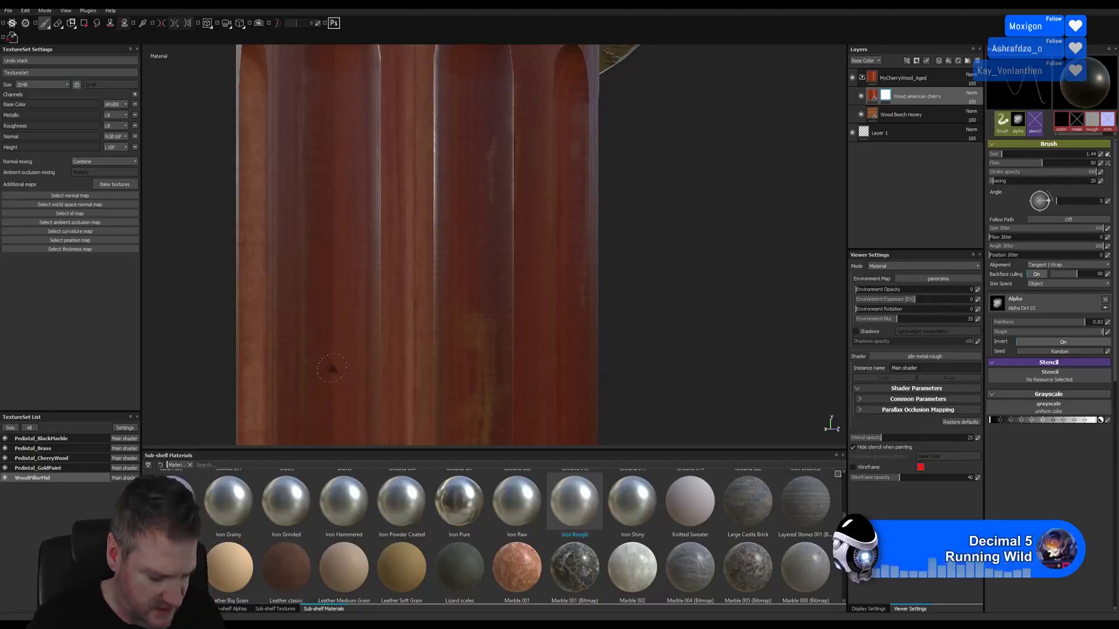
# Step: Continue the fine mask wear along the flutes on the adjacent, lighter side of the pillar
pyautogui.keyDown('alt'); pyautogui.moveTo(428, 392); pyautogui.dragTo(695, 270); pyautogui.keyUp('alt')
pyautogui.keyDown('alt'); pyautogui.moveTo(695, 270); pyautogui.dragTo(453, 313, button='right'); pyautogui.keyUp('alt')
pyautogui.moveTo(458, 307); pyautogui.dragTo(620, 315, button='middle')
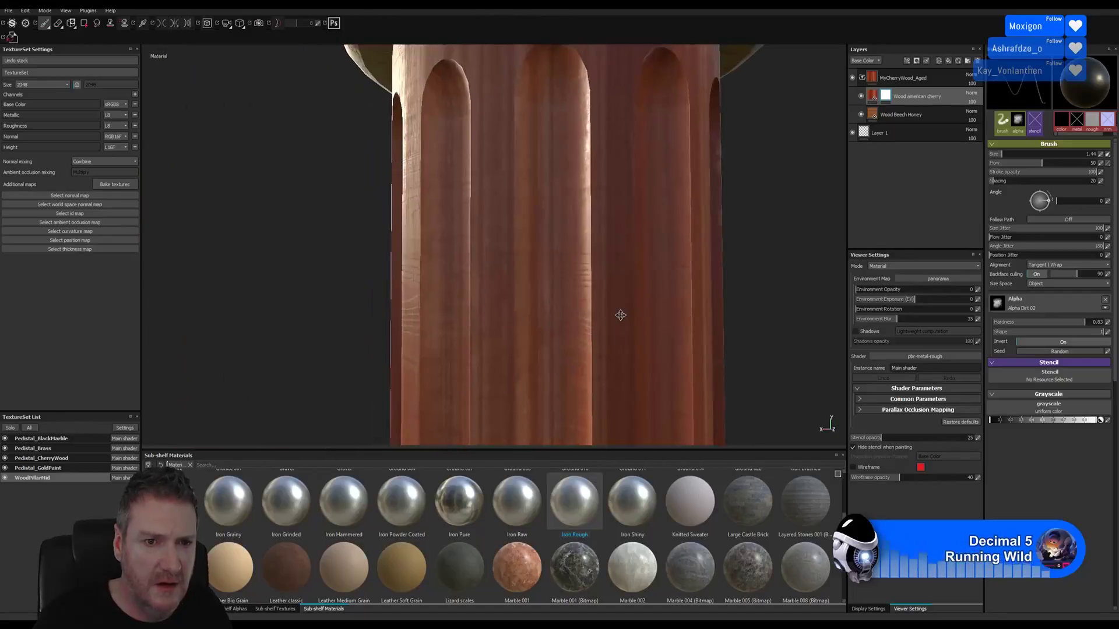
pyautogui.keyDown('alt'); pyautogui.moveTo(323, 239); pyautogui.dragTo(395, 243, button='right'); pyautogui.keyUp('alt')
pyautogui.keyDown('alt'); pyautogui.moveTo(396, 244); pyautogui.dragTo(276, 244); pyautogui.keyUp('alt')
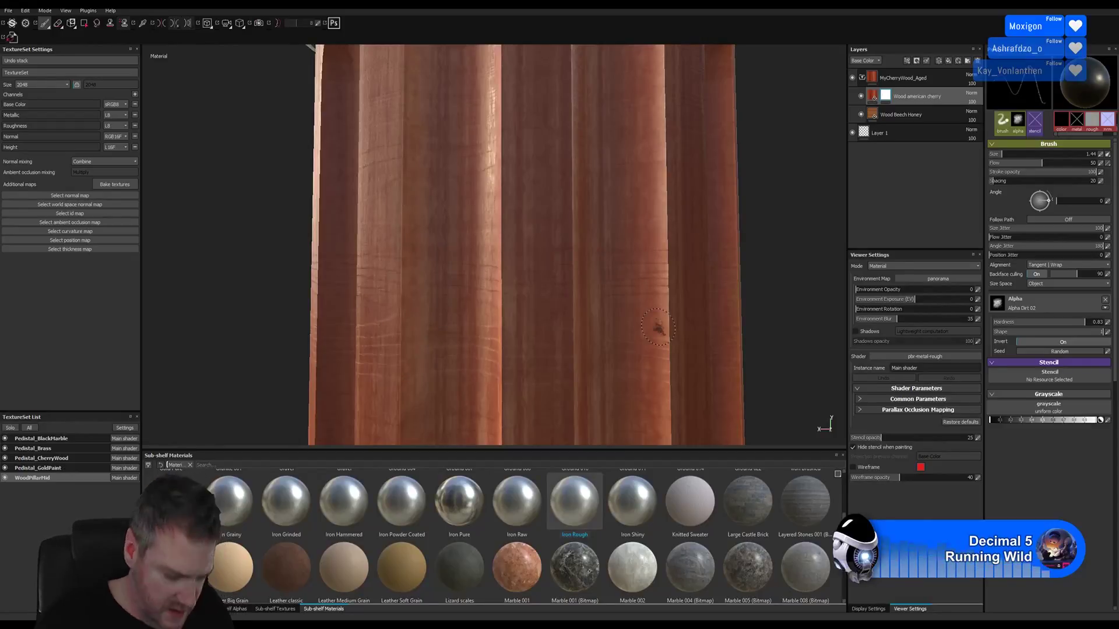
# Step: Work fine wear down the flutes on the brightly lit side and enlarge the brush to size 3.24 near the pillar's base
pyautogui.keyDown('alt'); pyautogui.moveTo(558, 335); pyautogui.dragTo(332, 285); pyautogui.keyUp('alt')
pyautogui.keyDown('alt'); pyautogui.moveTo(332, 285); pyautogui.dragTo(469, 270, button='right'); pyautogui.keyUp('alt')
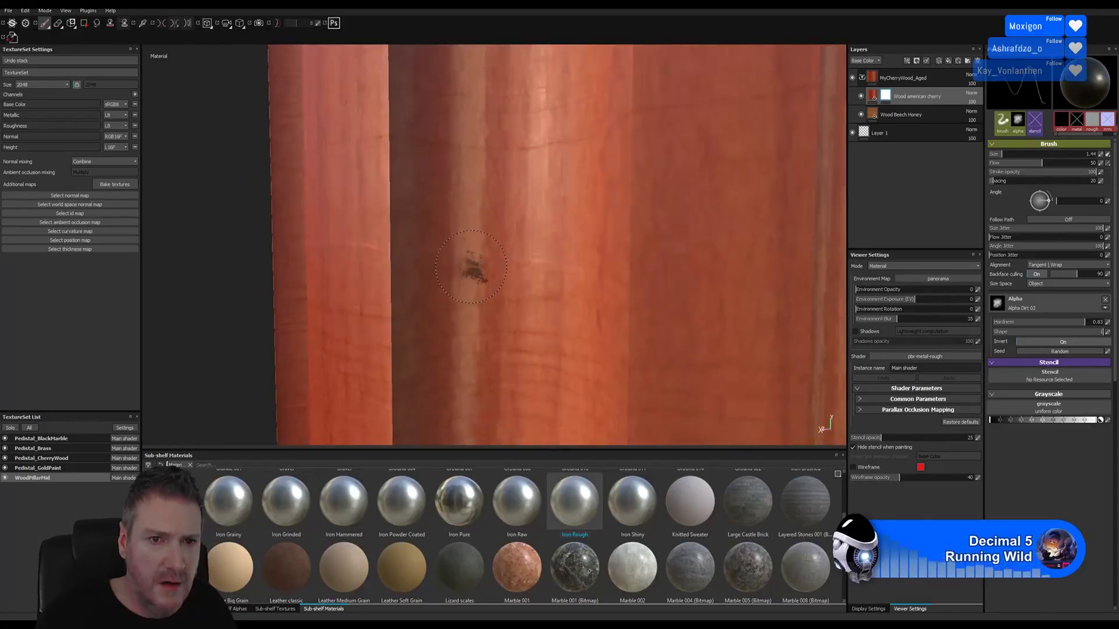
pyautogui.keyDown('alt'); pyautogui.moveTo(469, 270); pyautogui.dragTo(208, 309); pyautogui.keyUp('alt')
pyautogui.keyDown('alt'); pyautogui.moveTo(595, 309); pyautogui.dragTo(362, 288, button='right'); pyautogui.keyUp('alt')
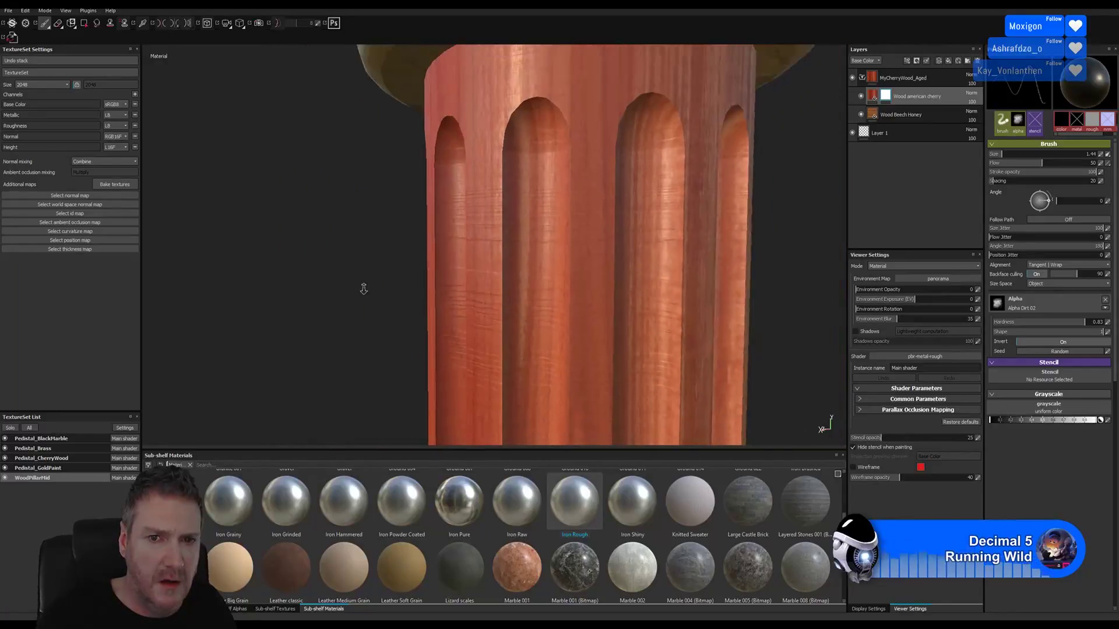
pyautogui.moveTo(445, 222)
pyautogui.keyDown('alt'); pyautogui.mouseDown(button='middle')
pyautogui.moveTo(405, 195)
pyautogui.moveTo(378, 150)
pyautogui.mouseUp(button='middle'); pyautogui.keyUp('alt')
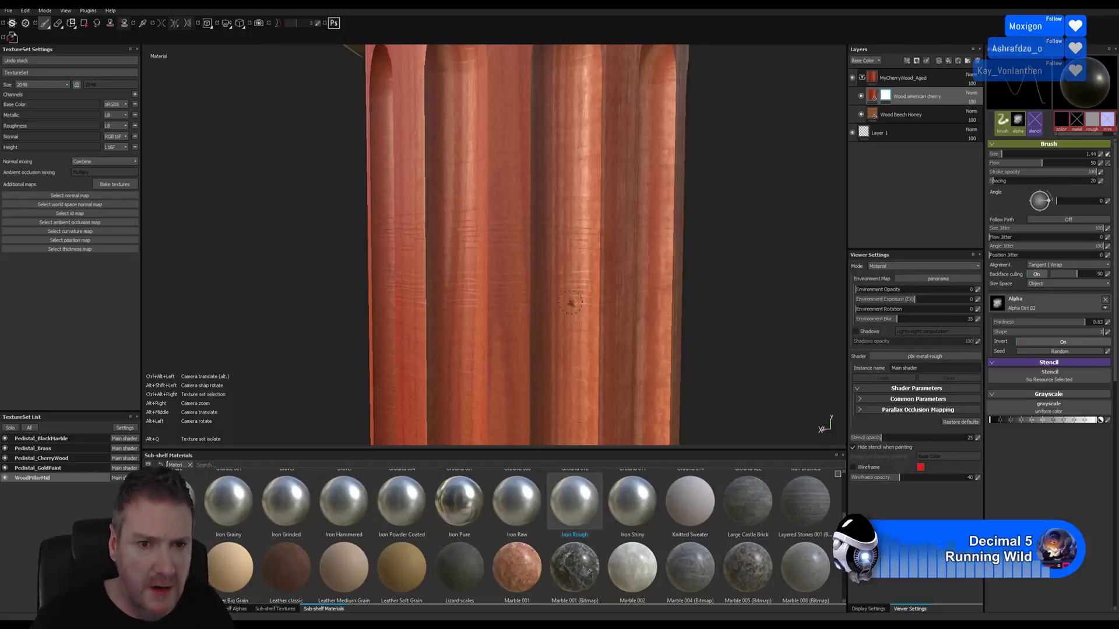
pyautogui.keyDown('alt'); pyautogui.moveTo(570, 303); pyautogui.dragTo(520, 333, button='right'); pyautogui.keyUp('alt')
pyautogui.keyDown('alt'); pyautogui.moveTo(645, 346); pyautogui.dragTo(668, 235, button='middle'); pyautogui.keyUp('alt')
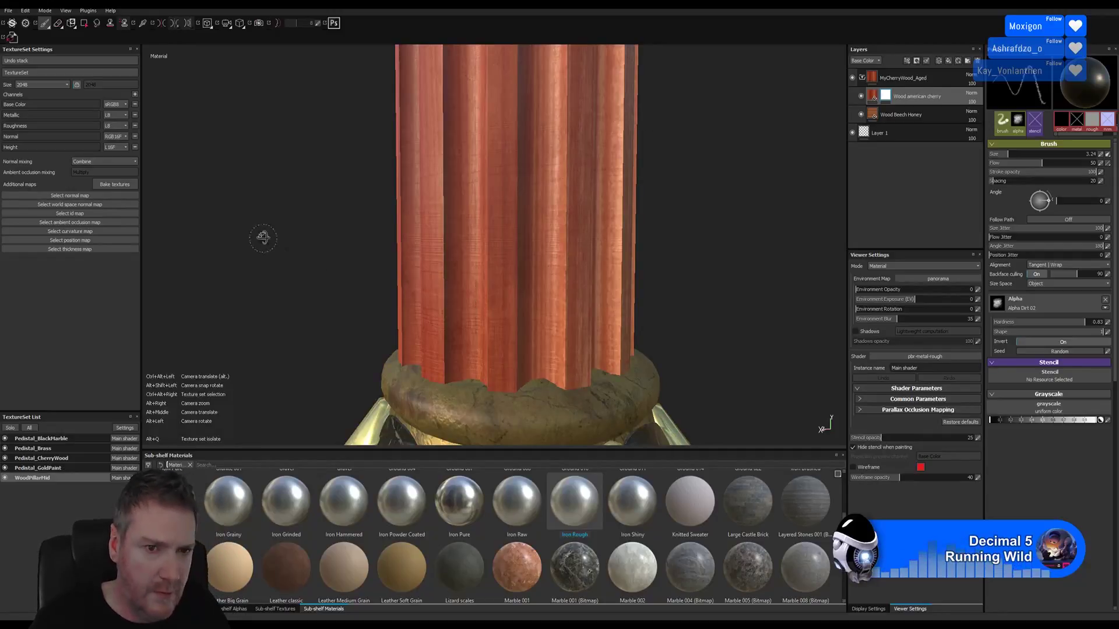
# Step: Paint a worn beech patch down a flute ridge on the lower pillar, toggling isolation of the WoodPillarMid texture set
pyautogui.keyDown('alt'); pyautogui.moveTo(262, 237); pyautogui.dragTo(726, 291); pyautogui.keyUp('alt')
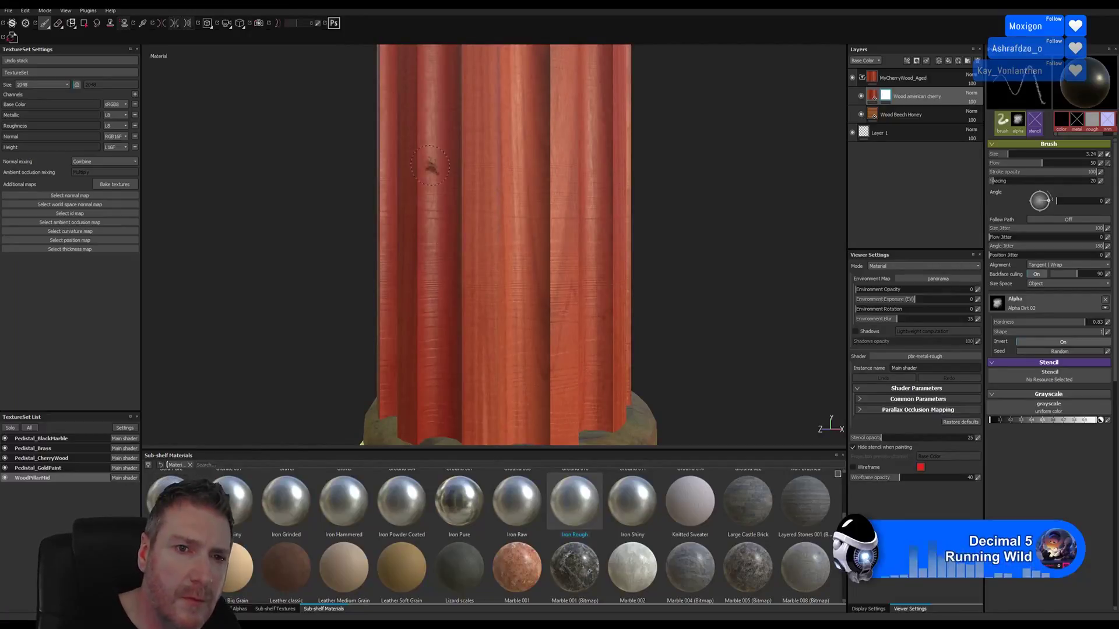
pyautogui.moveTo(417, 182); pyautogui.dragTo(418, 204)
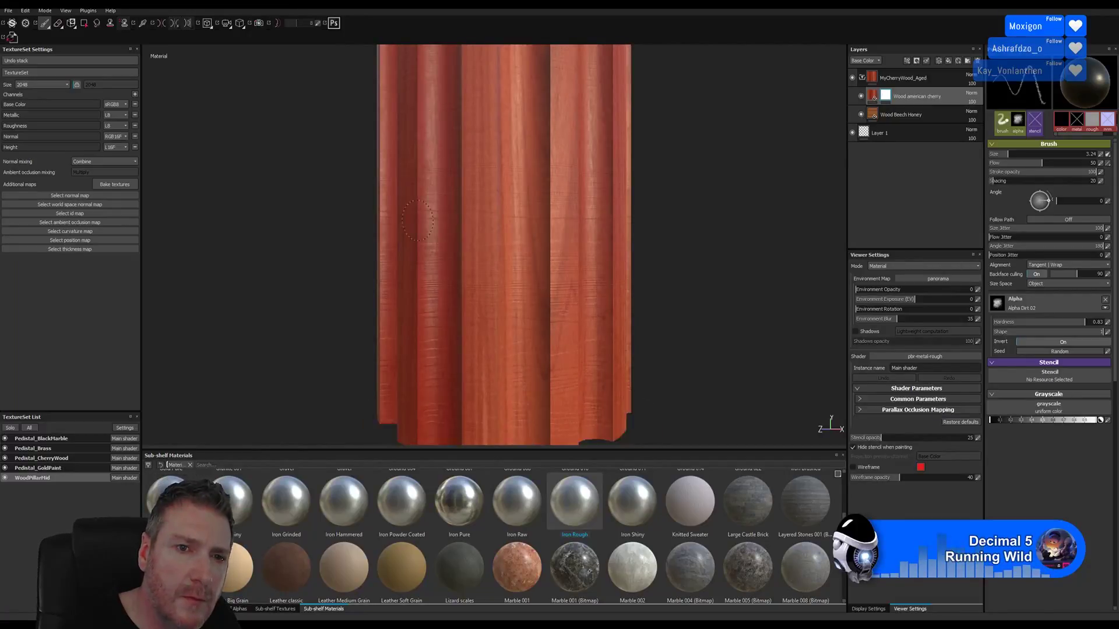
pyautogui.hotkey('alt', 'q')
pyautogui.hotkey('alt', 'q')
pyautogui.hotkey('alt', 'q')
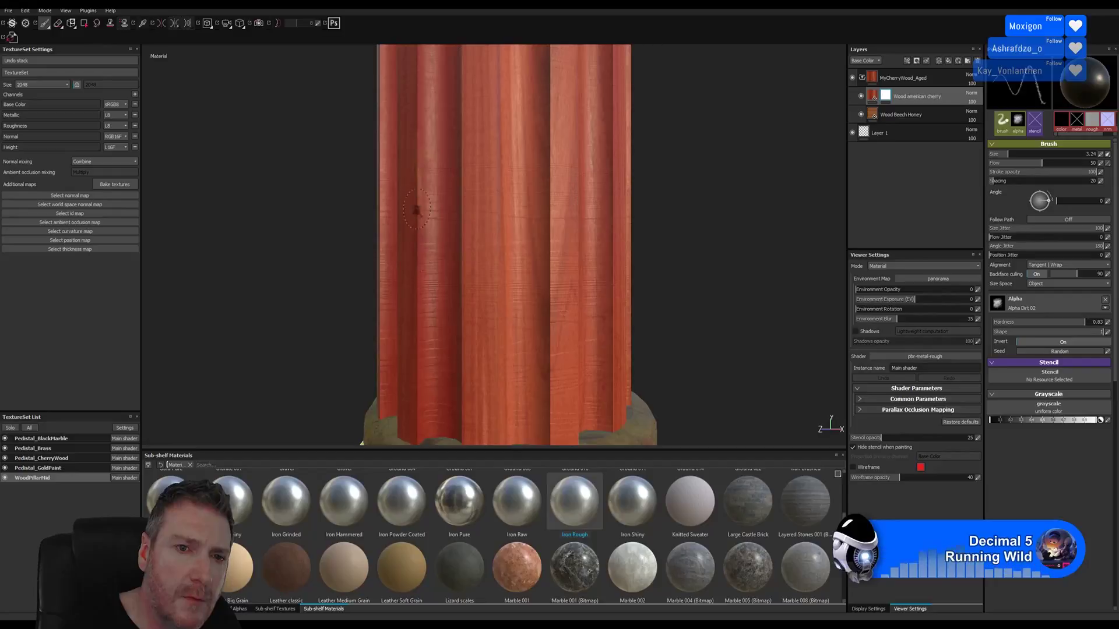
pyautogui.hotkey('alt', 'q')
pyautogui.hotkey('alt', 'q')
pyautogui.hotkey('alt', 'q')
pyautogui.hotkey('alt', 'q')
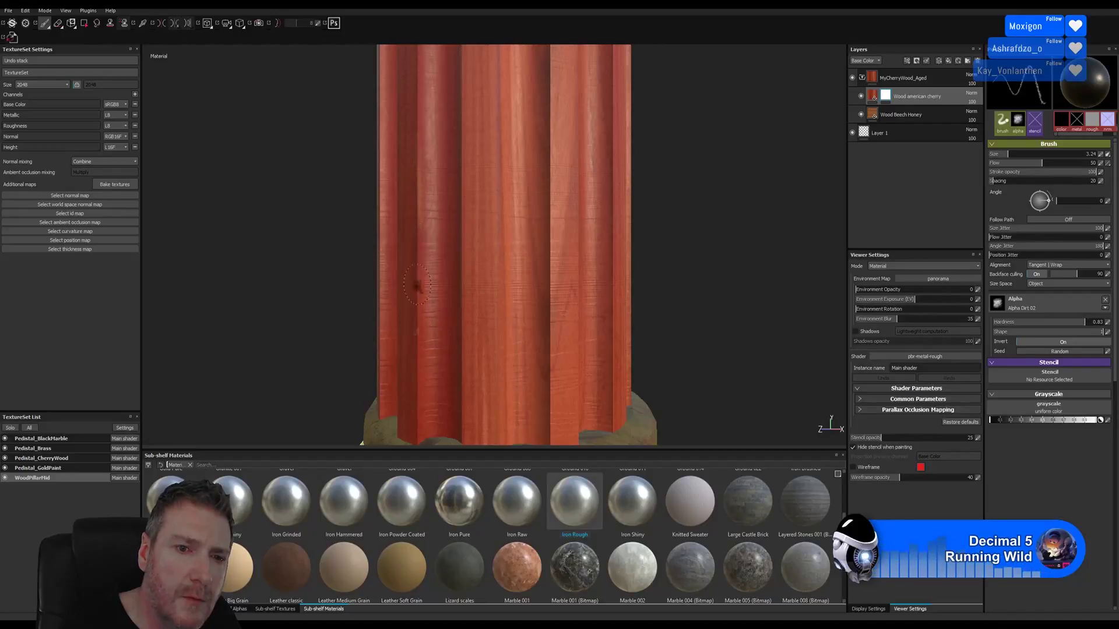
pyautogui.hotkey('alt', 'q')
pyautogui.hotkey('alt', 'q')
pyautogui.hotkey('alt', 'q')
pyautogui.hotkey('alt', 'q')
pyautogui.hotkey('alt', 'q')
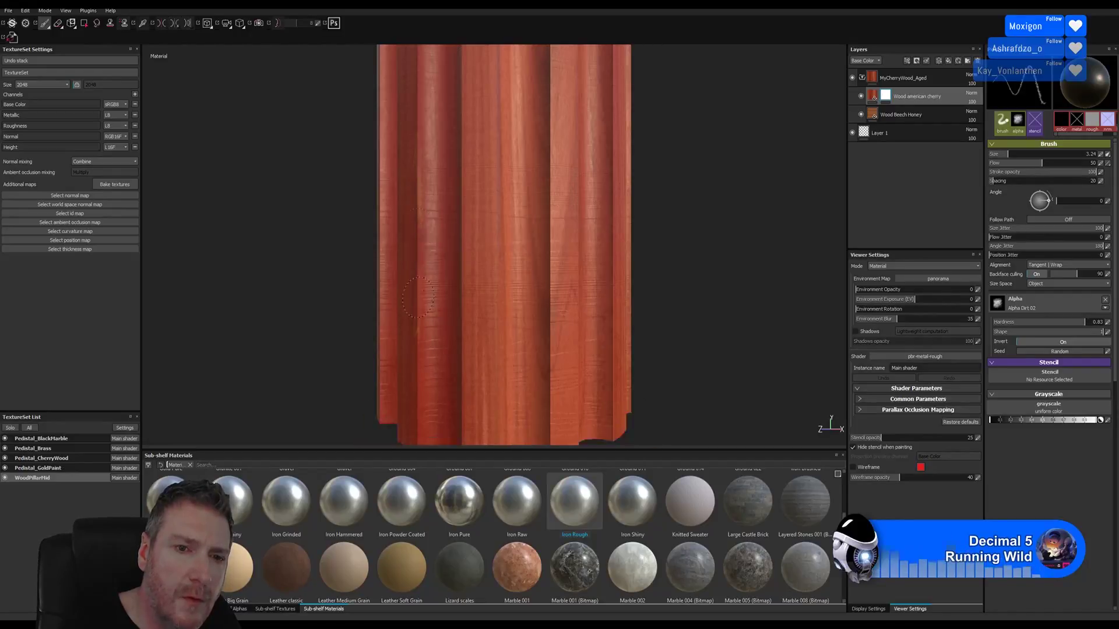
pyautogui.hotkey('alt', 'q')
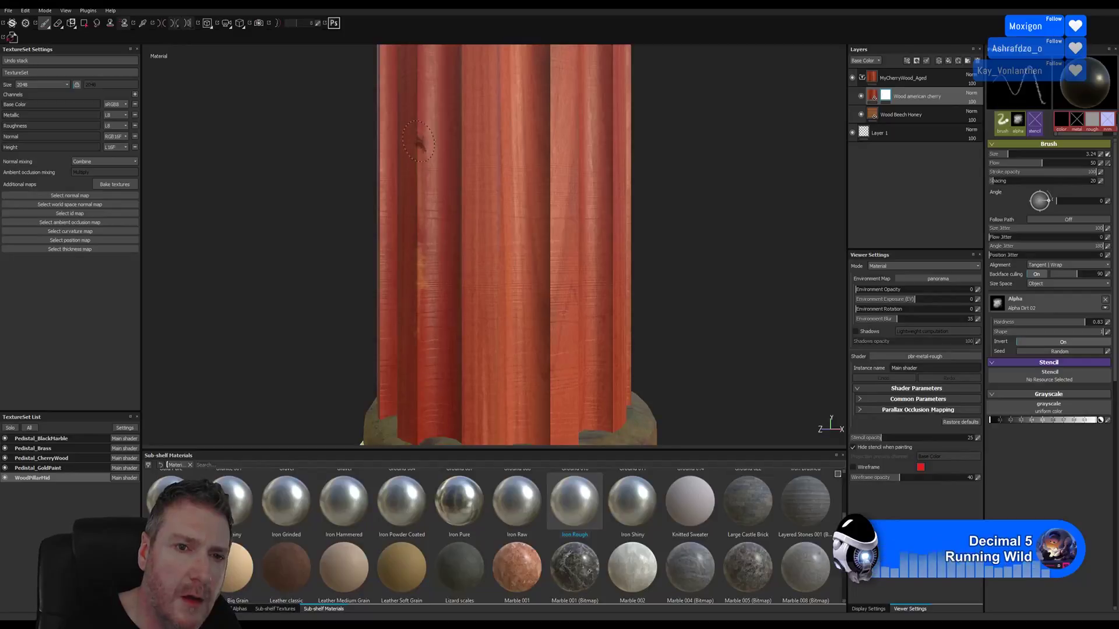
# Step: Enlarge the brush to size 60.84 and stamp broad dirt wear around the pillar in the cherry mask
pyautogui.press('alt')
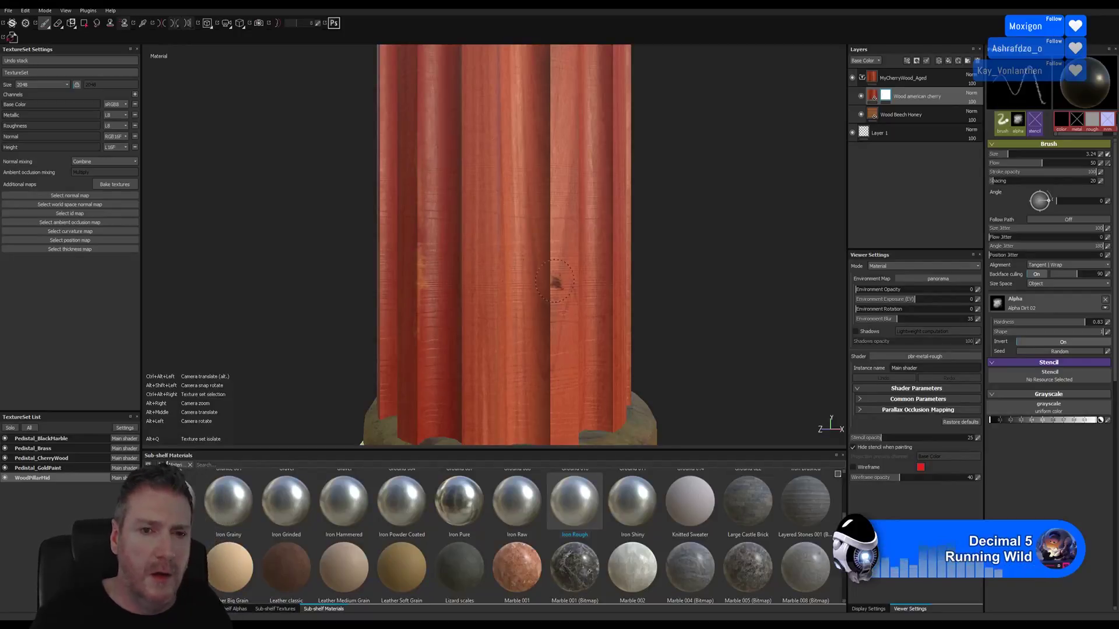
pyautogui.keyDown('alt'); pyautogui.moveTo(686, 304); pyautogui.dragTo(687, 280); pyautogui.keyUp('alt')
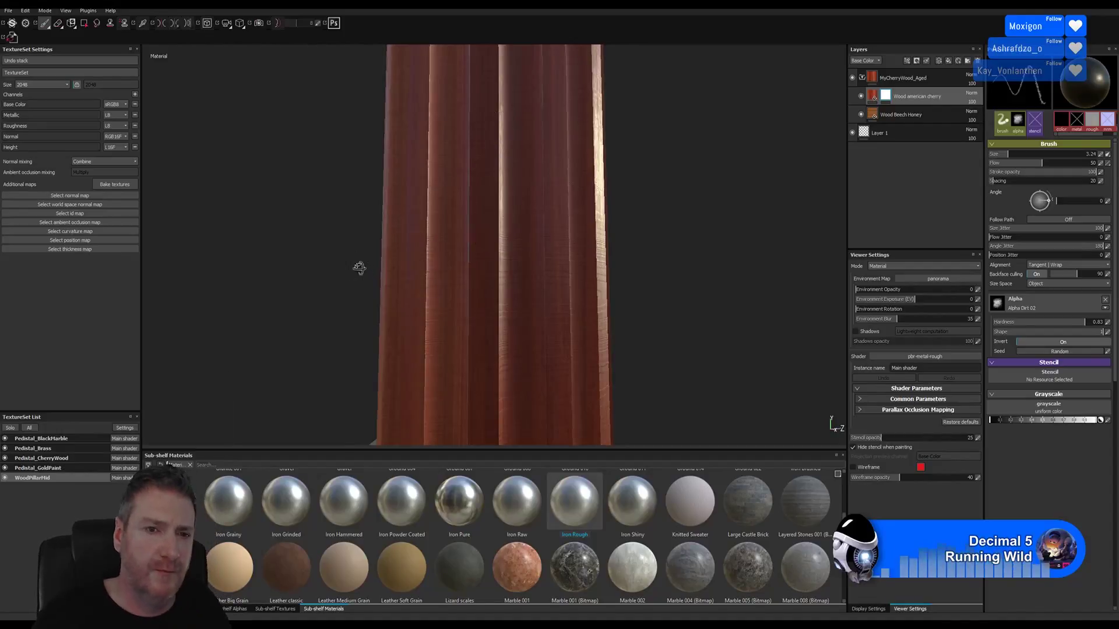
pyautogui.keyDown('alt'); pyautogui.moveTo(359, 267); pyautogui.dragTo(532, 282); pyautogui.keyUp('alt')
pyautogui.keyDown('alt'); pyautogui.moveTo(326, 286); pyautogui.dragTo(377, 290); pyautogui.keyUp('alt')
pyautogui.keyDown('alt'); pyautogui.moveTo(611, 257); pyautogui.dragTo(550, 263, button='right'); pyautogui.keyUp('alt')
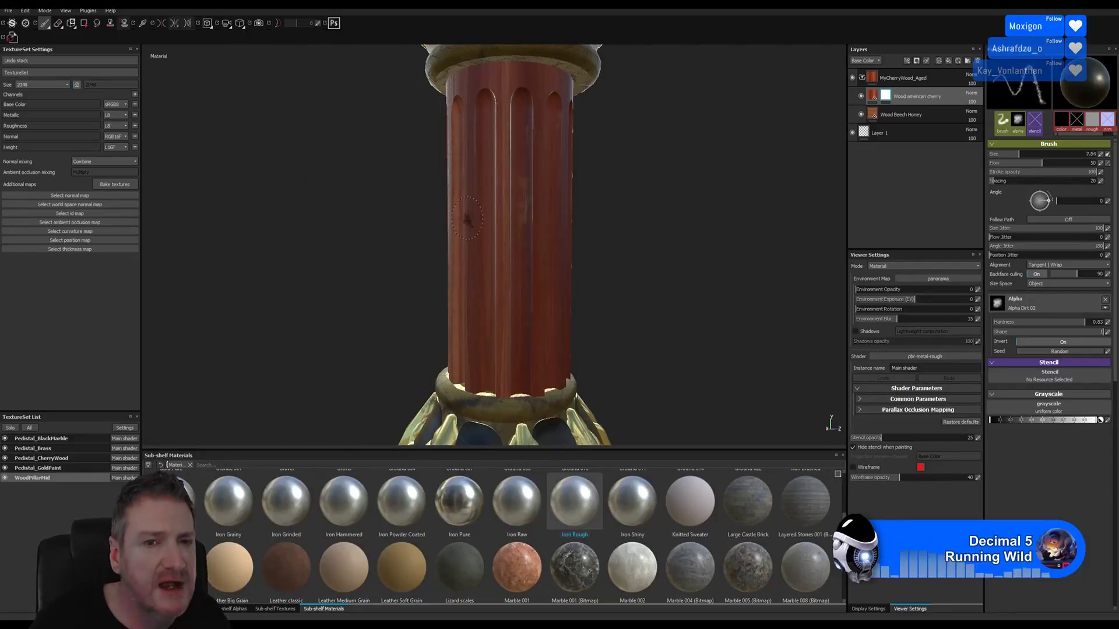
pyautogui.keyDown('ctrl'); pyautogui.moveTo(468, 218); pyautogui.dragTo(542, 166, button='right'); pyautogui.keyUp('ctrl')
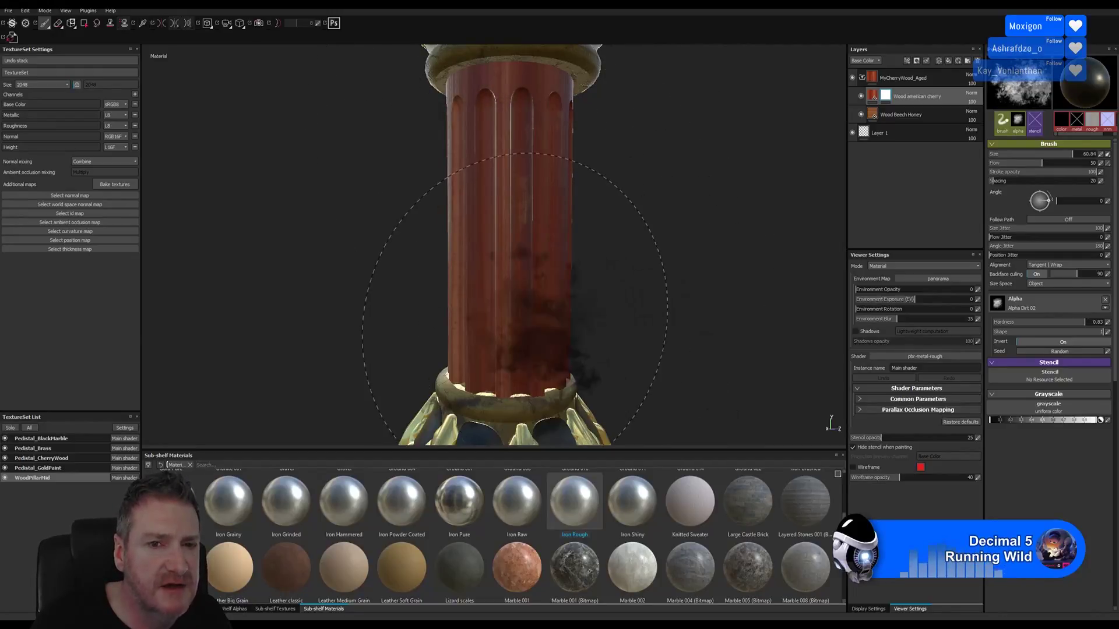
pyautogui.moveTo(688, 315)
pyautogui.keyDown('alt'); pyautogui.mouseDown()
pyautogui.moveTo(669, 279)
pyautogui.moveTo(309, 239)
pyautogui.moveTo(397, 230)
pyautogui.moveTo(581, 268)
pyautogui.moveTo(496, 280)
pyautogui.mouseUp(); pyautogui.keyUp('alt')
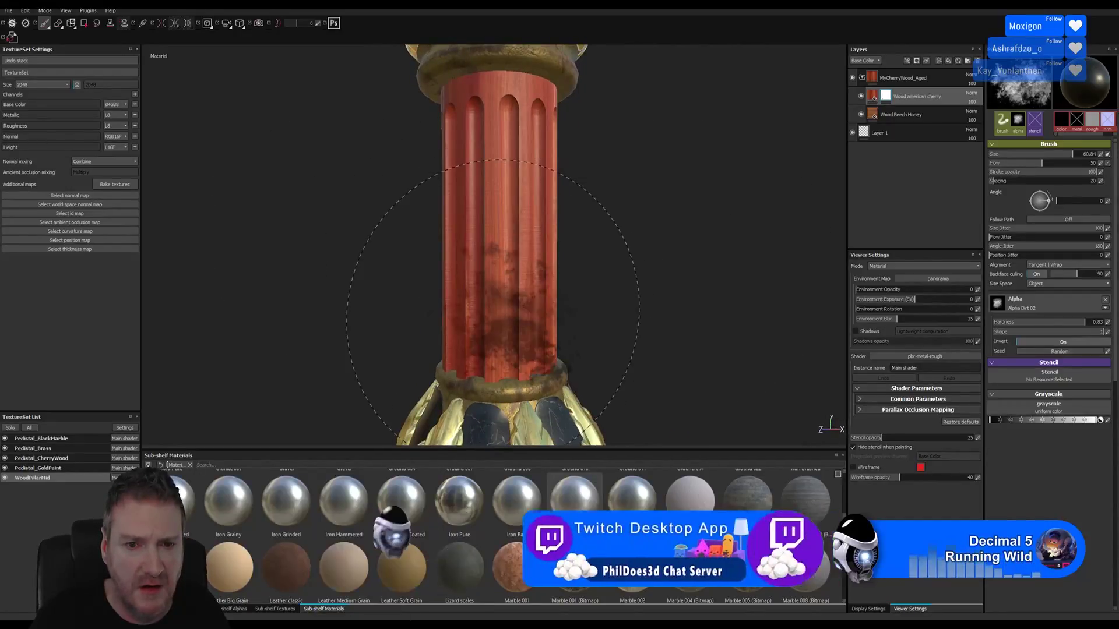
pyautogui.moveTo(692, 279)
pyautogui.keyDown('alt'); pyautogui.mouseDown()
pyautogui.moveTo(662, 260)
pyautogui.moveTo(541, 260)
pyautogui.moveTo(545, 175)
pyautogui.mouseUp(); pyautogui.keyUp('alt')
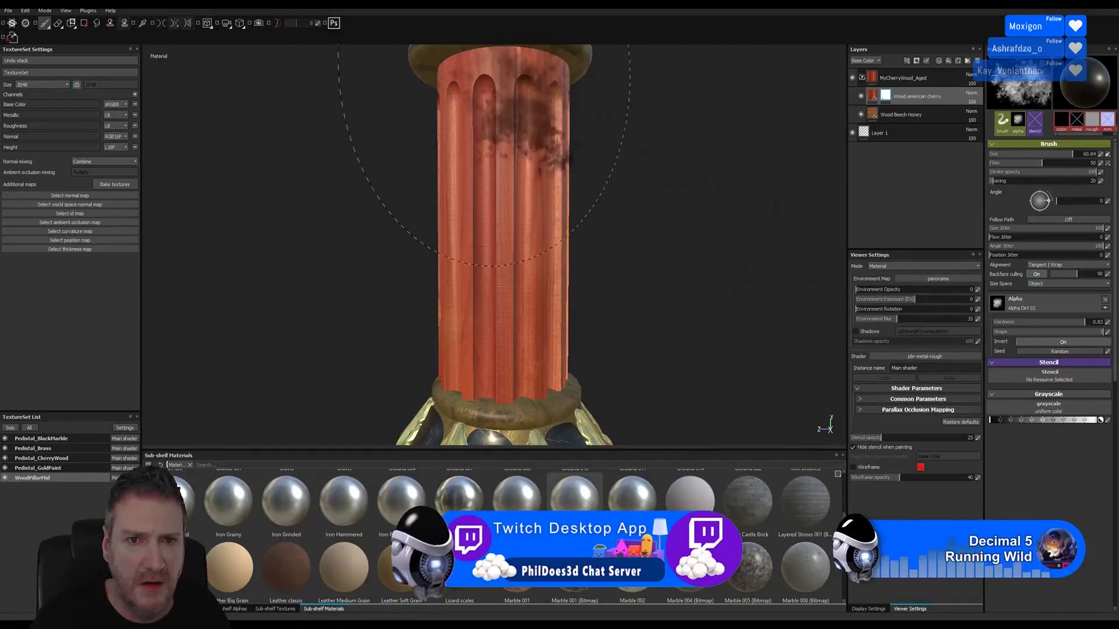
# Step: Examine the pillar's wear in the context of the whole pedestal, down to its wooden base
pyautogui.moveTo(453, 290)
pyautogui.keyDown('alt'); pyautogui.mouseDown(button='right')
pyautogui.moveTo(459, 249)
pyautogui.moveTo(372, 253)
pyautogui.mouseUp(button='right'); pyautogui.keyUp('alt')
pyautogui.keyDown('alt'); pyautogui.moveTo(565, 252); pyautogui.dragTo(777, 274); pyautogui.keyUp('alt')
pyautogui.keyDown('alt'); pyautogui.moveTo(606, 260); pyautogui.dragTo(524, 288, button='right'); pyautogui.keyUp('alt')
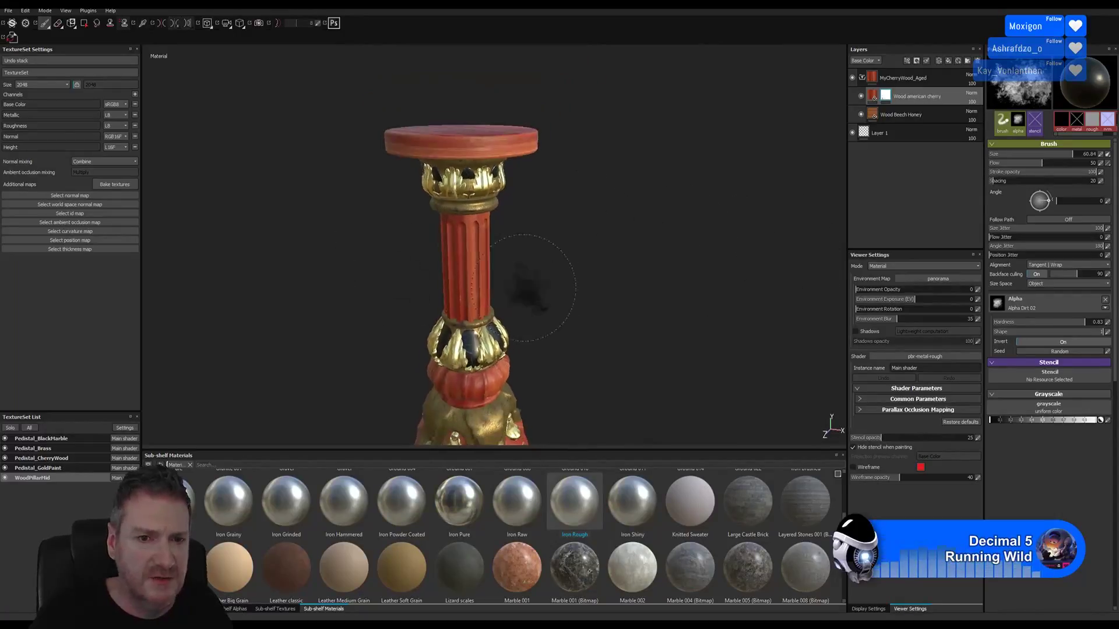
pyautogui.keyDown('alt'); pyautogui.moveTo(522, 272); pyautogui.dragTo(586, 263); pyautogui.keyUp('alt')
pyautogui.keyDown('alt'); pyautogui.moveTo(569, 282); pyautogui.dragTo(639, 166, button='middle'); pyautogui.keyUp('alt')
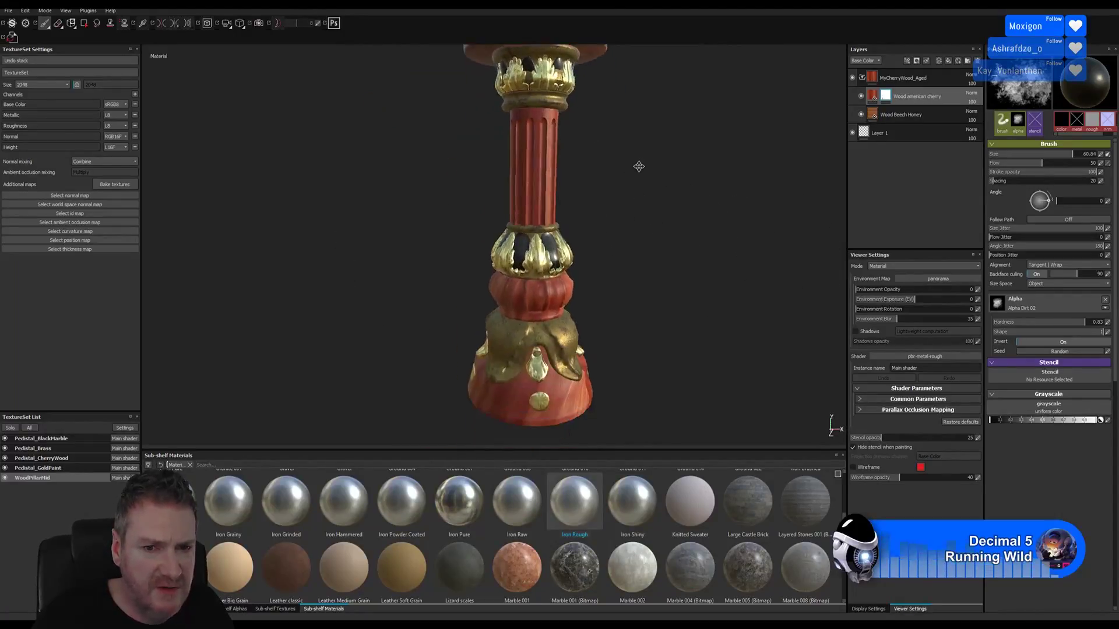
# Step: Switch to the Pedistal_CherryWood texture set, enlarge the brush, and stamp broad dirt wear on the flared wooden base through the cherry mask
pyautogui.moveTo(639, 166)
pyautogui.keyDown('alt'); pyautogui.mouseDown()
pyautogui.moveTo(639, 190)
pyautogui.moveTo(610, 208)
pyautogui.moveTo(599, 243)
pyautogui.moveTo(632, 237)
pyautogui.mouseUp(); pyautogui.keyUp('alt')
pyautogui.keyDown('alt'); pyautogui.moveTo(633, 245); pyautogui.dragTo(621, 205, button='middle'); pyautogui.keyUp('alt')
pyautogui.keyDown('alt'); pyautogui.moveTo(516, 367); pyautogui.dragTo(690, 353, button='right'); pyautogui.keyUp('alt')
pyautogui.keyDown('alt'); pyautogui.moveTo(689, 353); pyautogui.dragTo(697, 302, button='middle'); pyautogui.keyUp('alt')
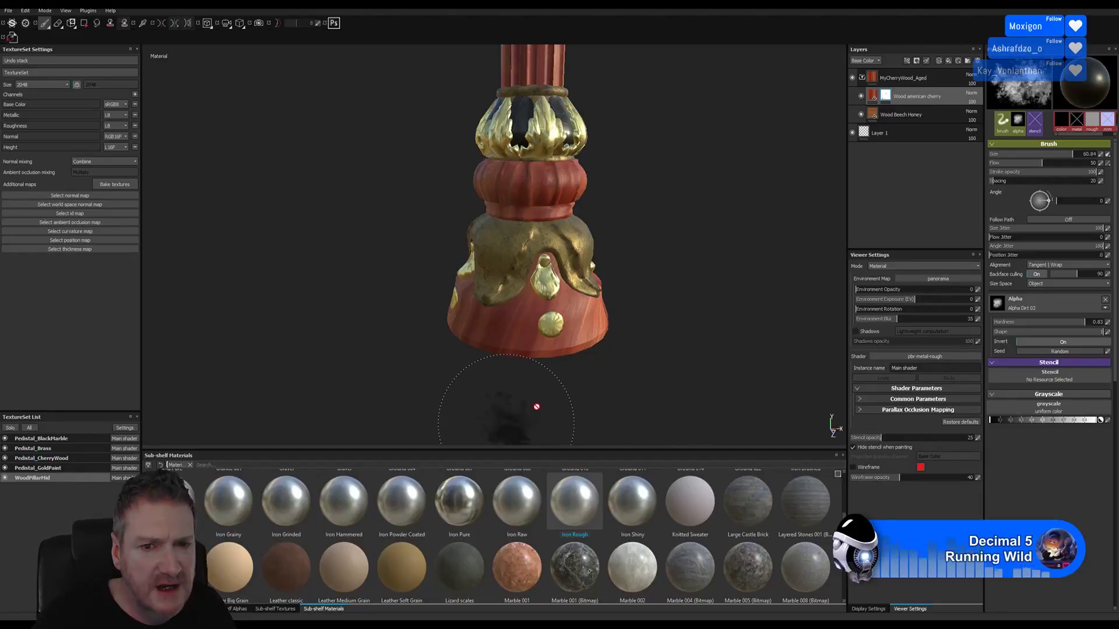
pyautogui.scroll(1, 430, 386)
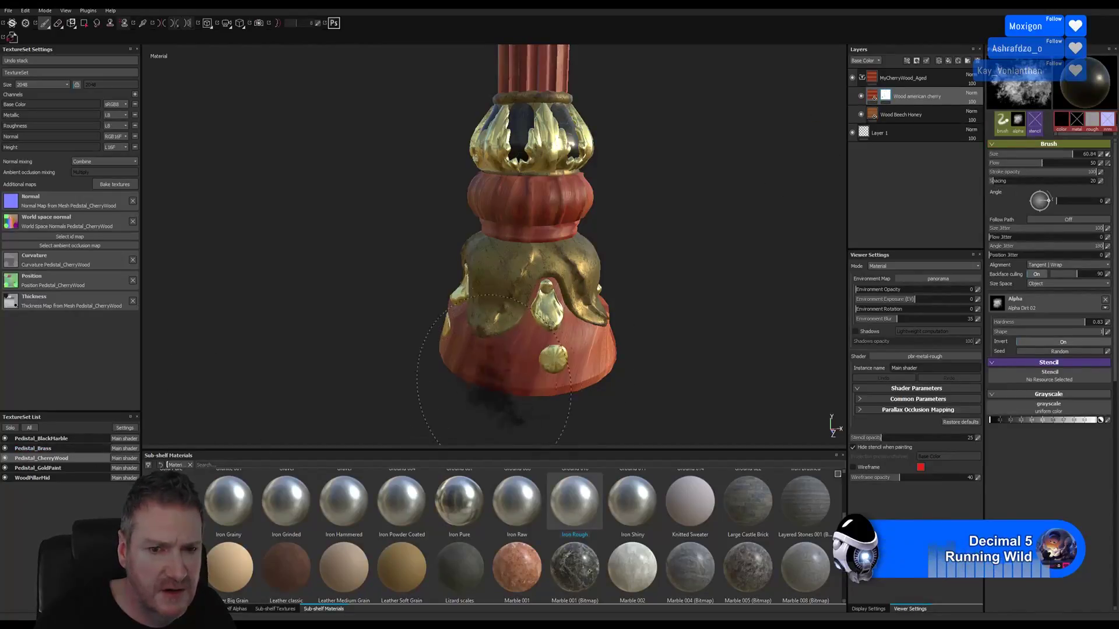
pyautogui.press(']')
pyautogui.press(']')
pyautogui.press(']')
pyautogui.press(']')
pyautogui.press(']')
pyautogui.press(']')
pyautogui.press(']')
pyautogui.press(']')
pyautogui.press(']')
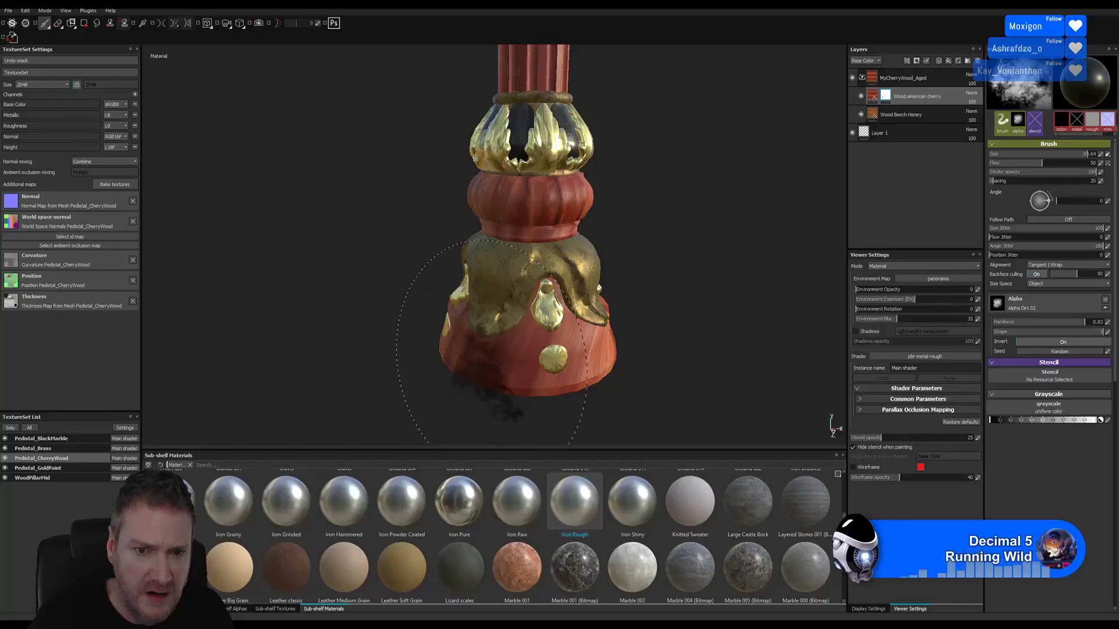
pyautogui.moveTo(508, 335)
pyautogui.mouseDown()
pyautogui.moveTo(512, 373)
pyautogui.moveTo(567, 352)
pyautogui.mouseUp()
# Step: Examine the wear on the flared base and the rest of the pedestal from all sides
pyautogui.keyDown('alt'); pyautogui.moveTo(679, 309); pyautogui.dragTo(570, 335); pyautogui.keyUp('alt')
pyautogui.keyDown('alt'); pyautogui.moveTo(729, 306); pyautogui.dragTo(345, 282); pyautogui.keyUp('alt')
pyautogui.scroll(-3, 407, 296)
pyautogui.keyDown('alt'); pyautogui.moveTo(407, 296); pyautogui.dragTo(83, 312, button='right'); pyautogui.keyUp('alt')
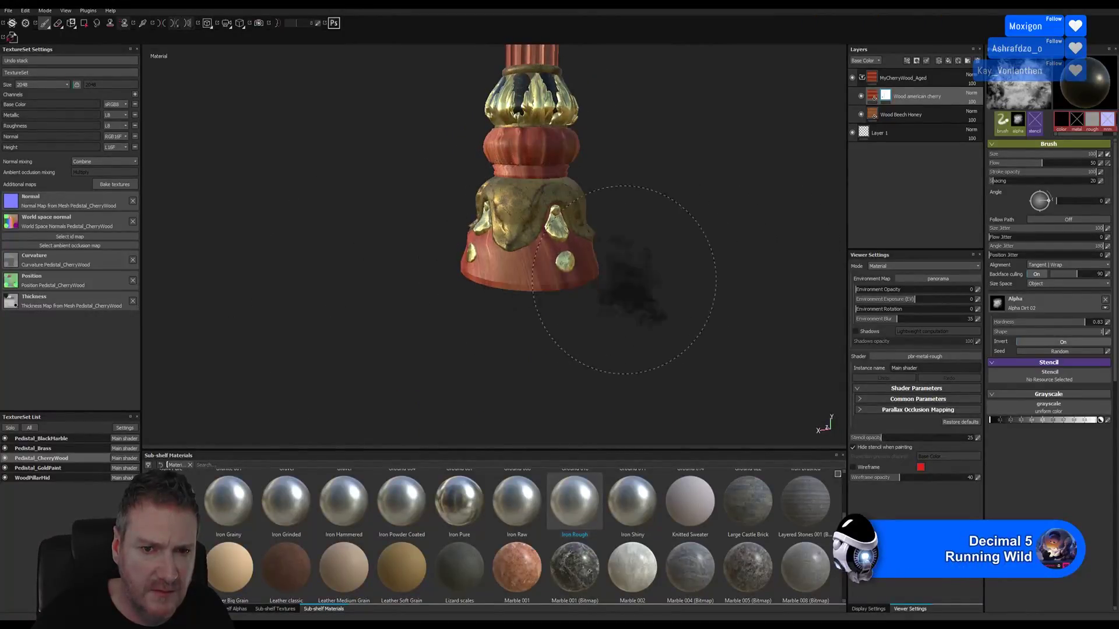
pyautogui.moveTo(682, 284)
pyautogui.keyDown('alt'); pyautogui.mouseDown()
pyautogui.moveTo(666, 296)
pyautogui.moveTo(432, 287)
pyautogui.mouseUp(); pyautogui.keyUp('alt')
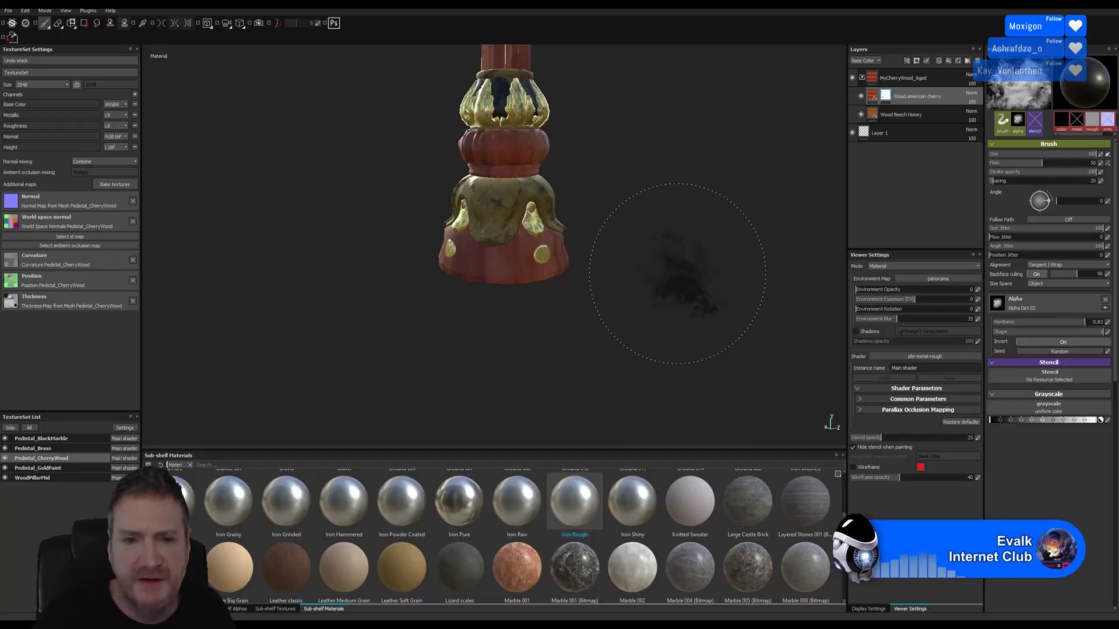
pyautogui.moveTo(675, 262)
pyautogui.keyDown('alt'); pyautogui.mouseDown()
pyautogui.moveTo(661, 330)
pyautogui.moveTo(620, 309)
pyautogui.moveTo(475, 305)
pyautogui.mouseUp(); pyautogui.keyUp('alt')
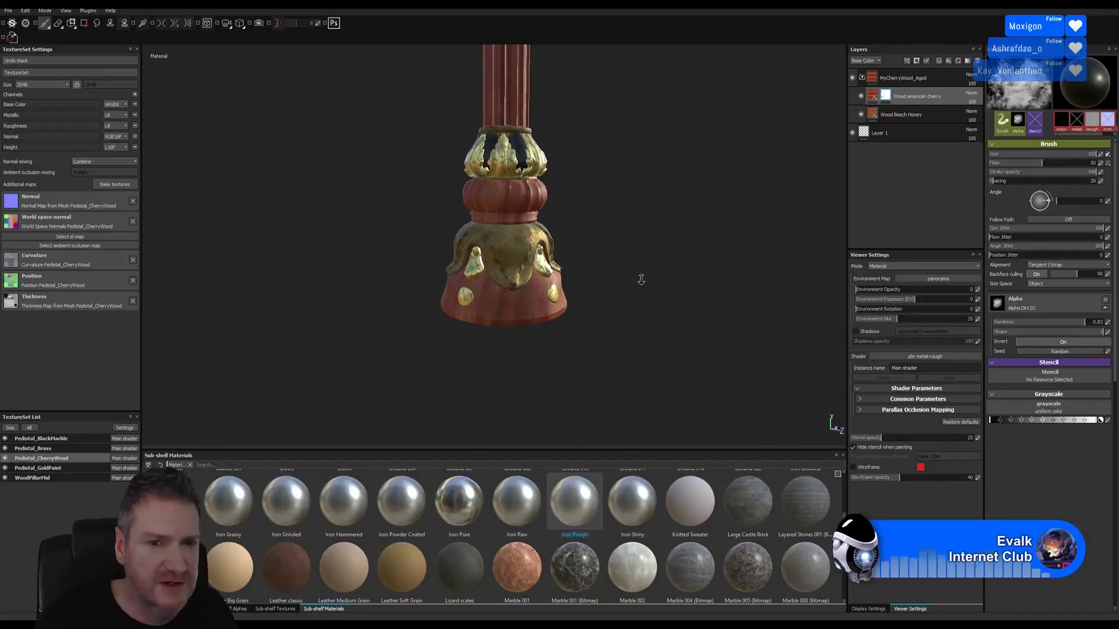
pyautogui.moveTo(600, 238); pyautogui.dragTo(602, 342, button='middle')
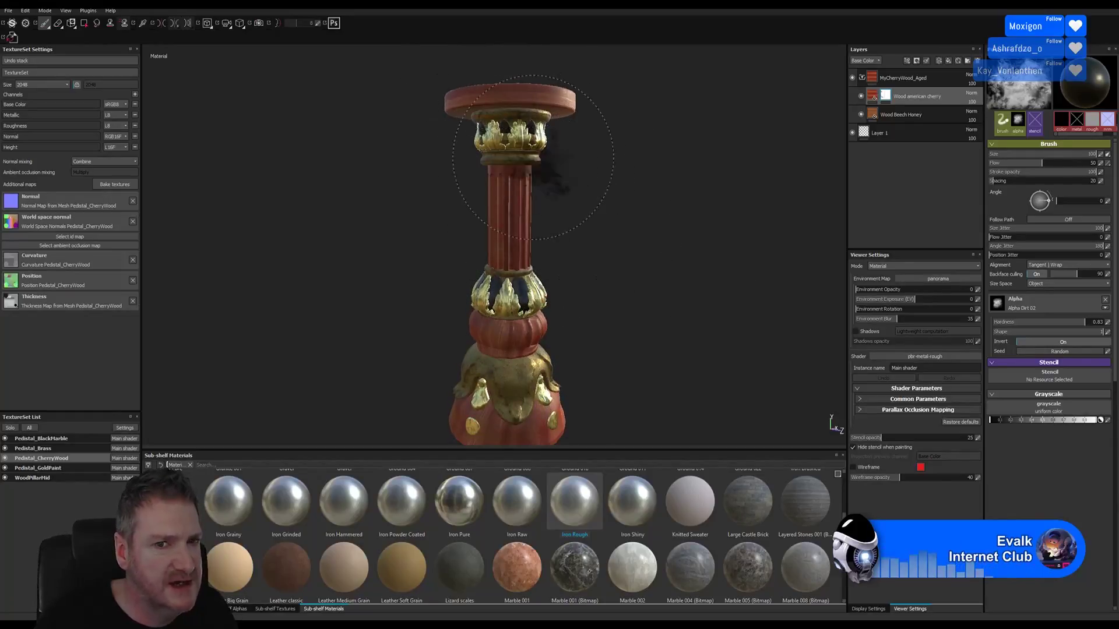
pyautogui.moveTo(673, 272)
pyautogui.keyDown('alt'); pyautogui.mouseDown()
pyautogui.moveTo(637, 280)
pyautogui.moveTo(730, 278)
pyautogui.mouseUp(); pyautogui.keyUp('alt')
pyautogui.keyDown('alt'); pyautogui.moveTo(682, 296); pyautogui.dragTo(557, 307, button='right'); pyautogui.keyUp('alt')
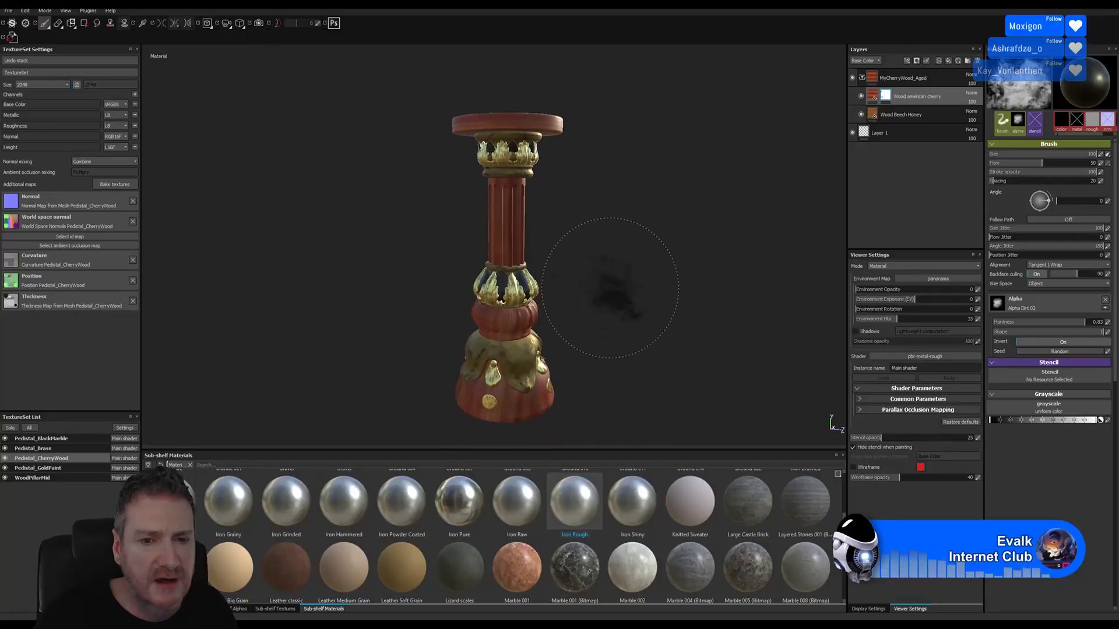
pyautogui.keyDown('alt'); pyautogui.moveTo(612, 288); pyautogui.dragTo(699, 283); pyautogui.keyUp('alt')
pyautogui.keyDown('alt'); pyautogui.moveTo(616, 261); pyautogui.dragTo(226, 247); pyautogui.keyUp('alt')
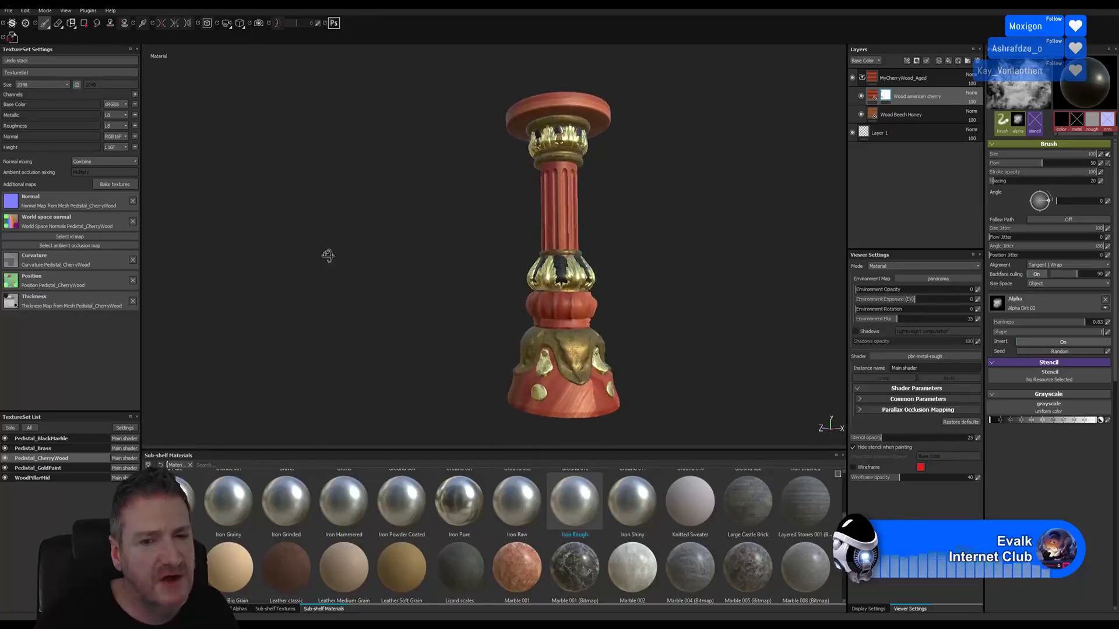
pyautogui.keyDown('alt'); pyautogui.moveTo(327, 255); pyautogui.dragTo(710, 266); pyautogui.keyUp('alt')
pyautogui.keyDown('alt'); pyautogui.moveTo(674, 262); pyautogui.dragTo(771, 287, button='right'); pyautogui.keyUp('alt')
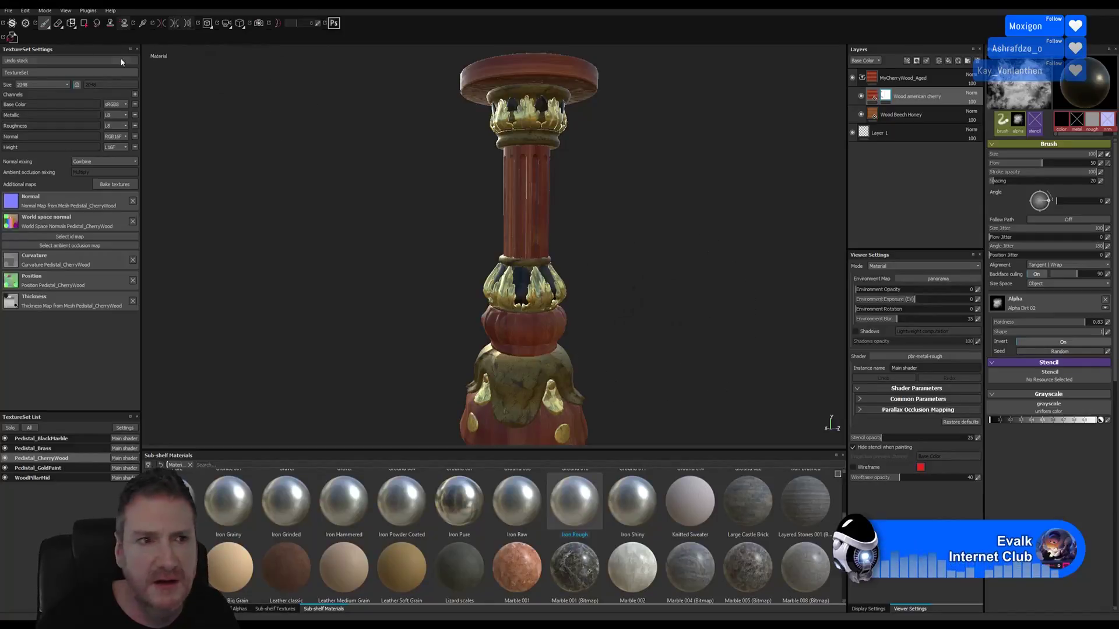
# Step: Review the interface, camera, baking, preview and Iray hardware options in the general program settings
pyautogui.click(27, 11)
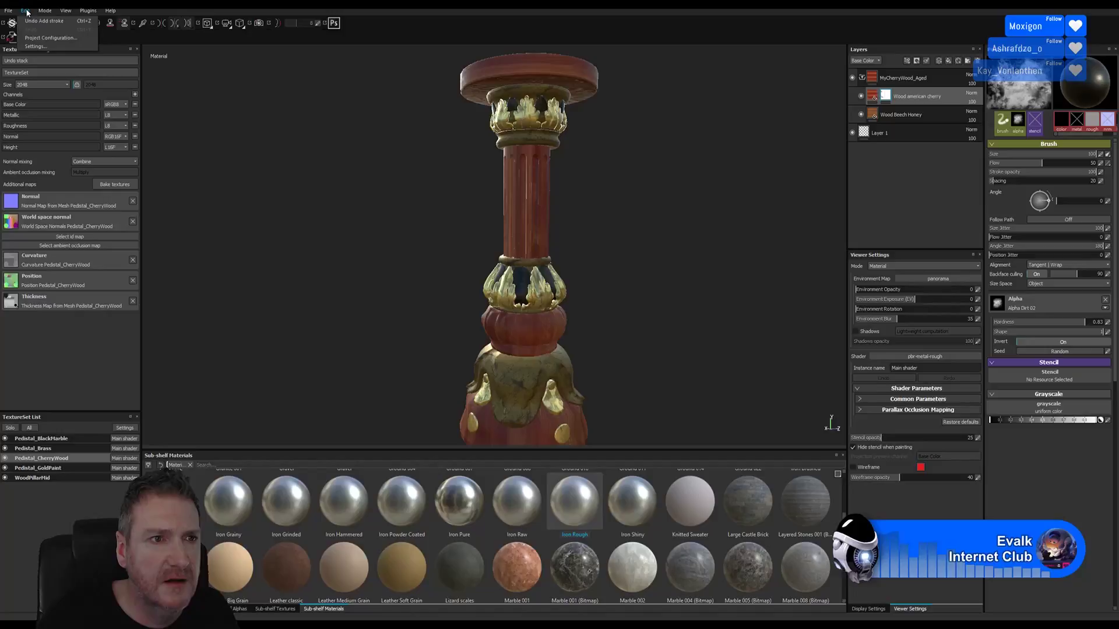
pyautogui.click(35, 47)
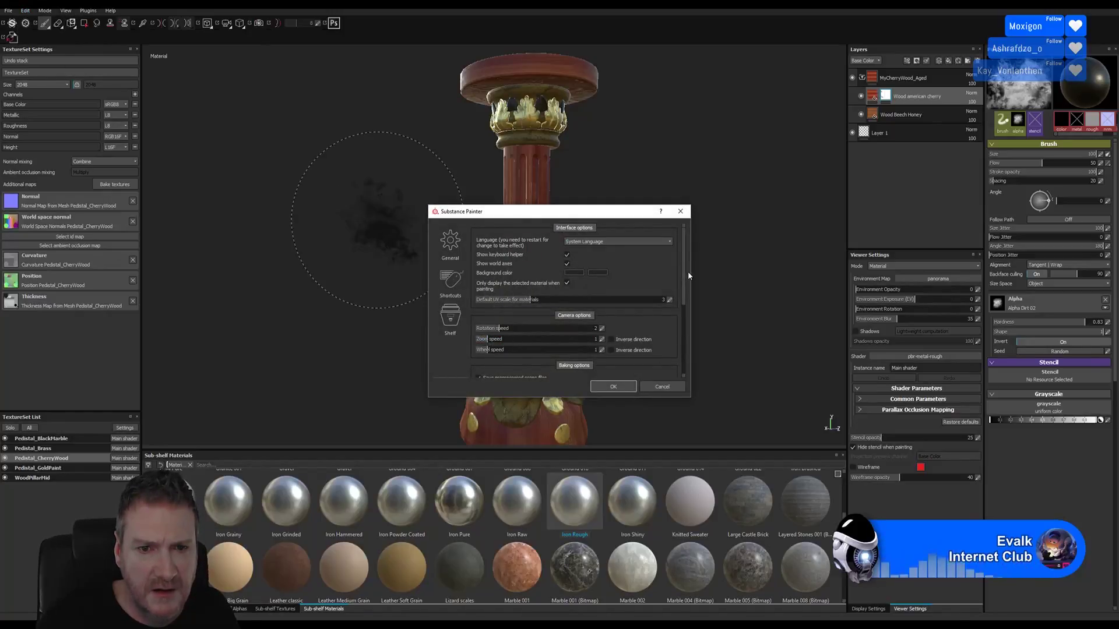
pyautogui.moveTo(686, 270); pyautogui.dragTo(683, 330)
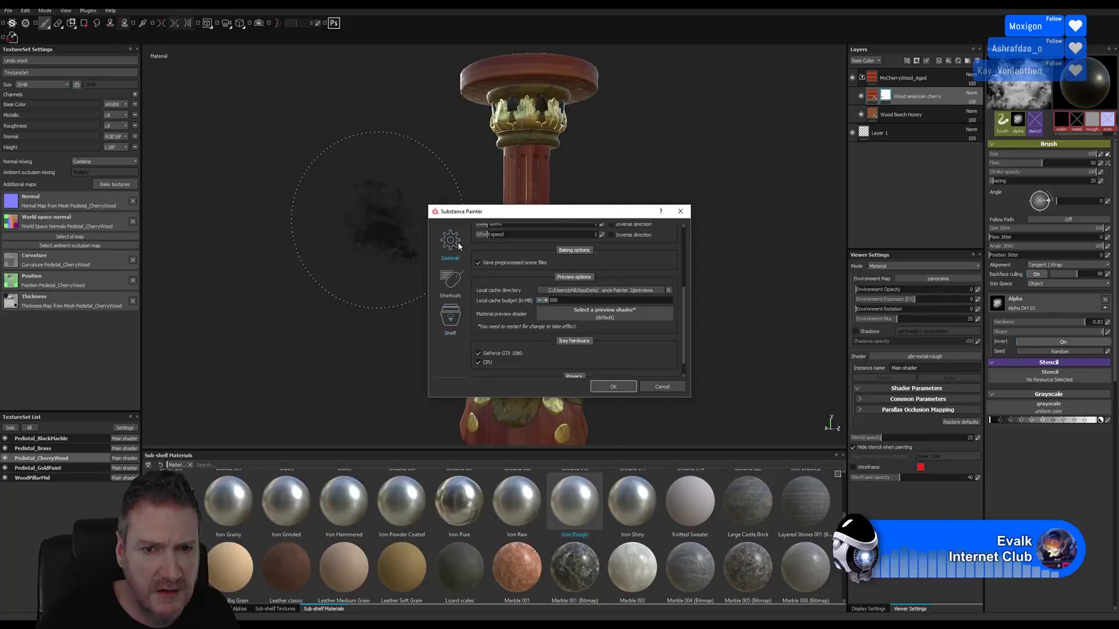
pyautogui.scroll(1, 686, 320)
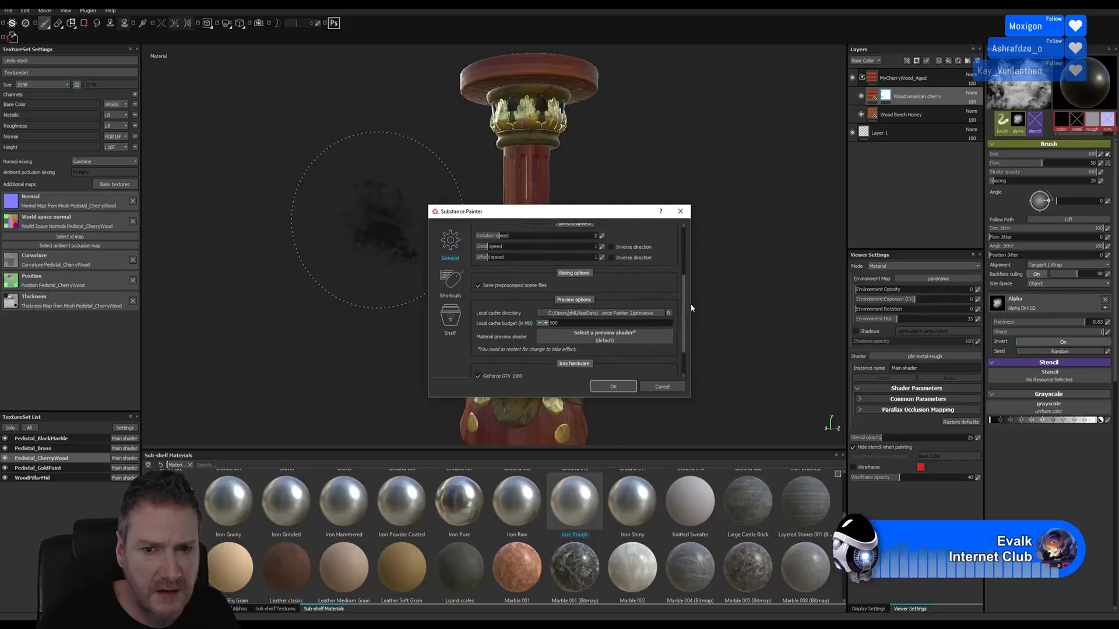
pyautogui.moveTo(691, 306); pyautogui.dragTo(691, 254)
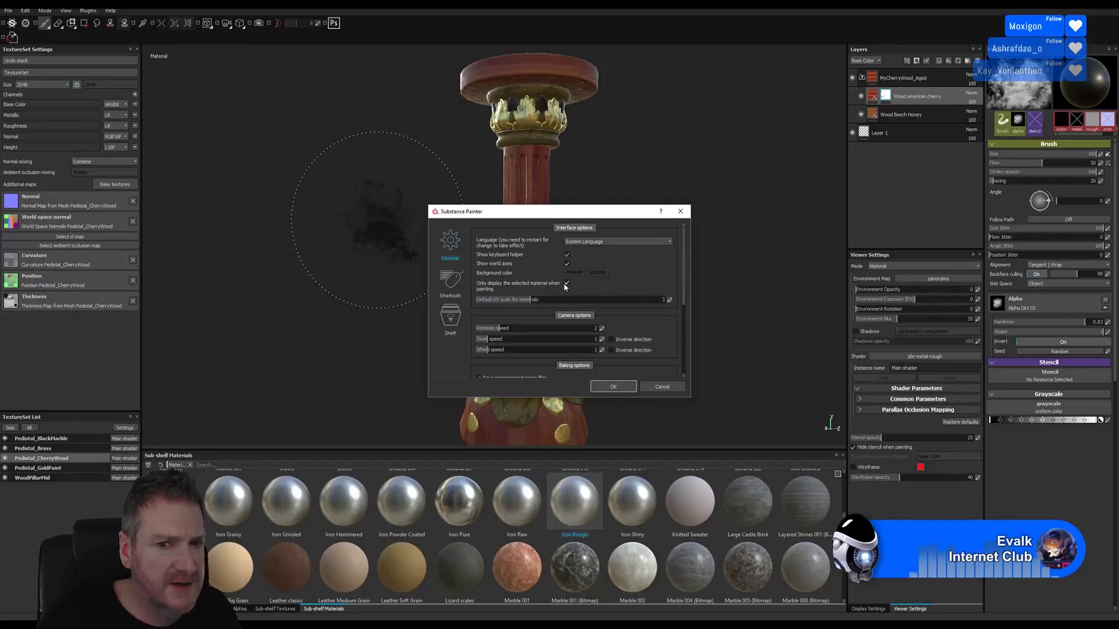
pyautogui.click(612, 385)
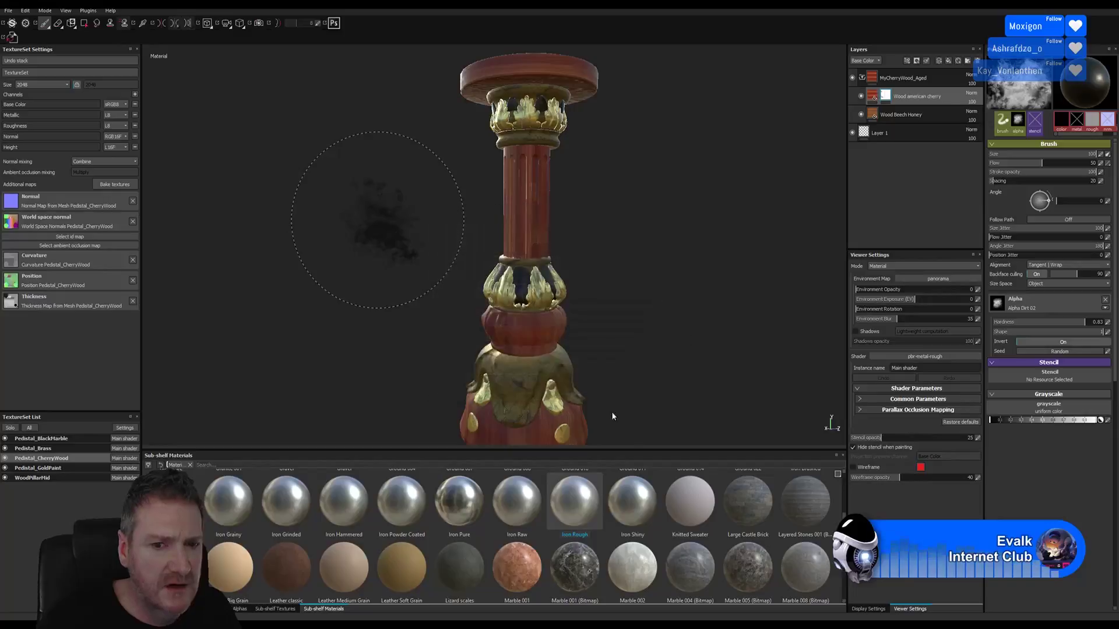
# Step: Reduce the brush to size 4 over a close view of the lower fluted pillar
pyautogui.scroll(8, 764, 225)
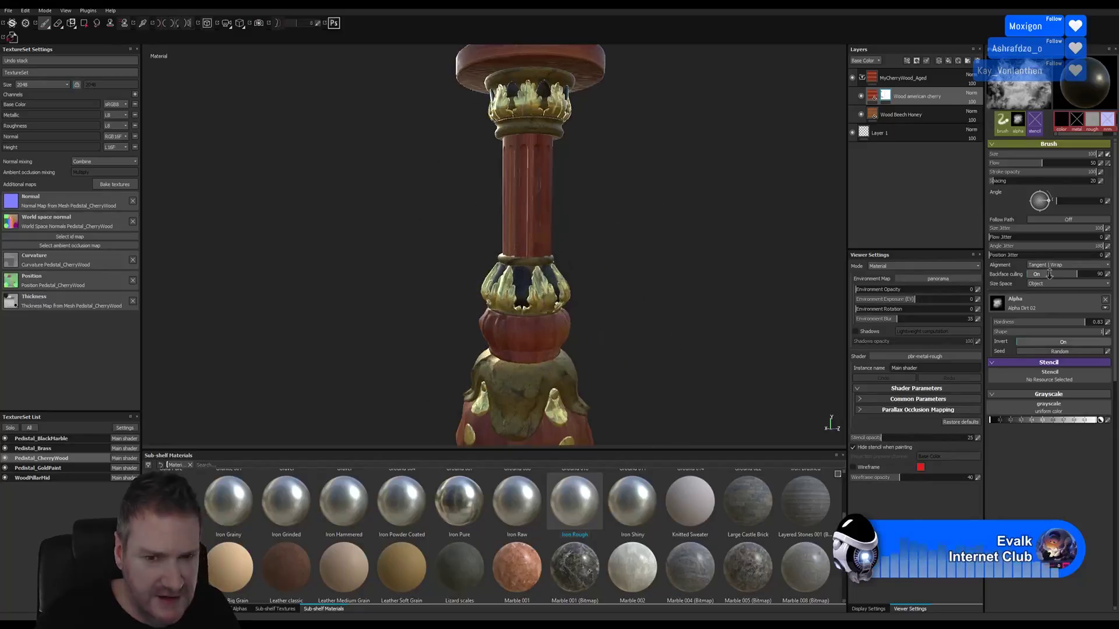
pyautogui.keyDown('alt'); pyautogui.moveTo(658, 182); pyautogui.dragTo(599, 379, button='middle'); pyautogui.keyUp('alt')
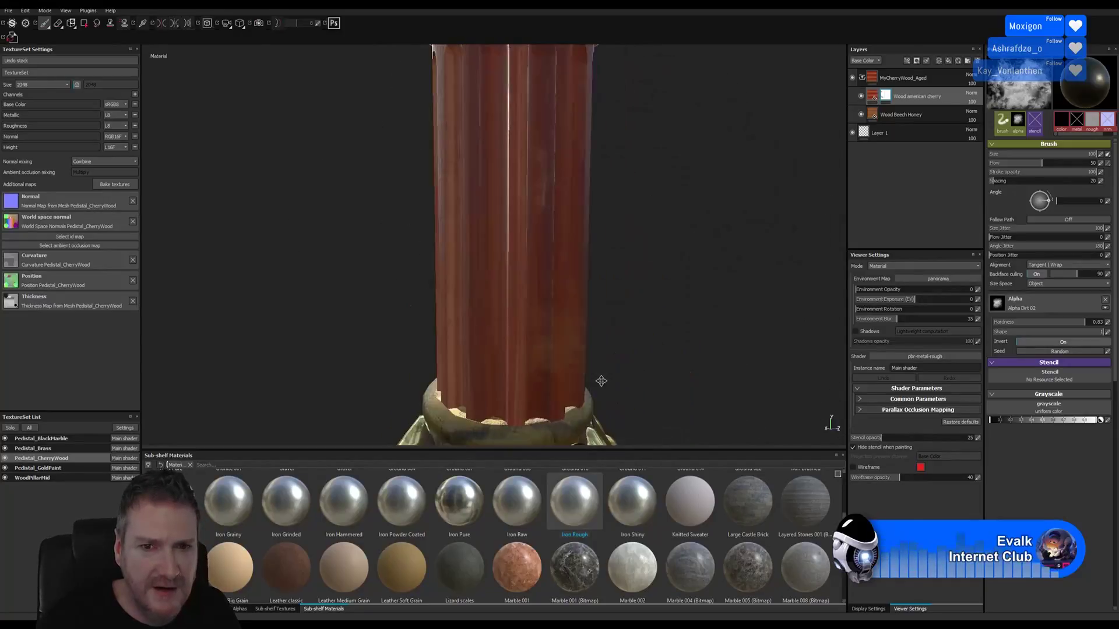
pyautogui.keyDown('alt'); pyautogui.moveTo(676, 210); pyautogui.dragTo(722, 257, button='right'); pyautogui.keyUp('alt')
pyautogui.press('[')
pyautogui.press('[')
pyautogui.press('[')
pyautogui.press('[')
pyautogui.press('[')
pyautogui.press('[')
pyautogui.press('[')
pyautogui.press('[')
pyautogui.press('[')
pyautogui.press('[')
pyautogui.press('[')
pyautogui.press('[')
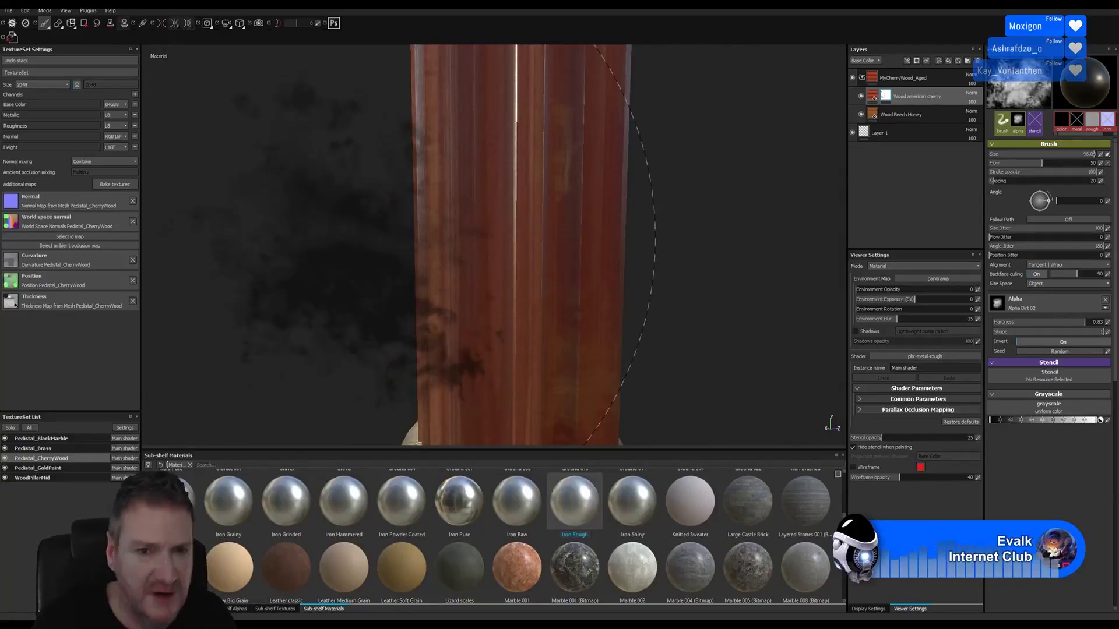
pyautogui.keyDown('ctrl'); pyautogui.moveTo(426, 204); pyautogui.dragTo(408, 205, button='right'); pyautogui.keyUp('ctrl')
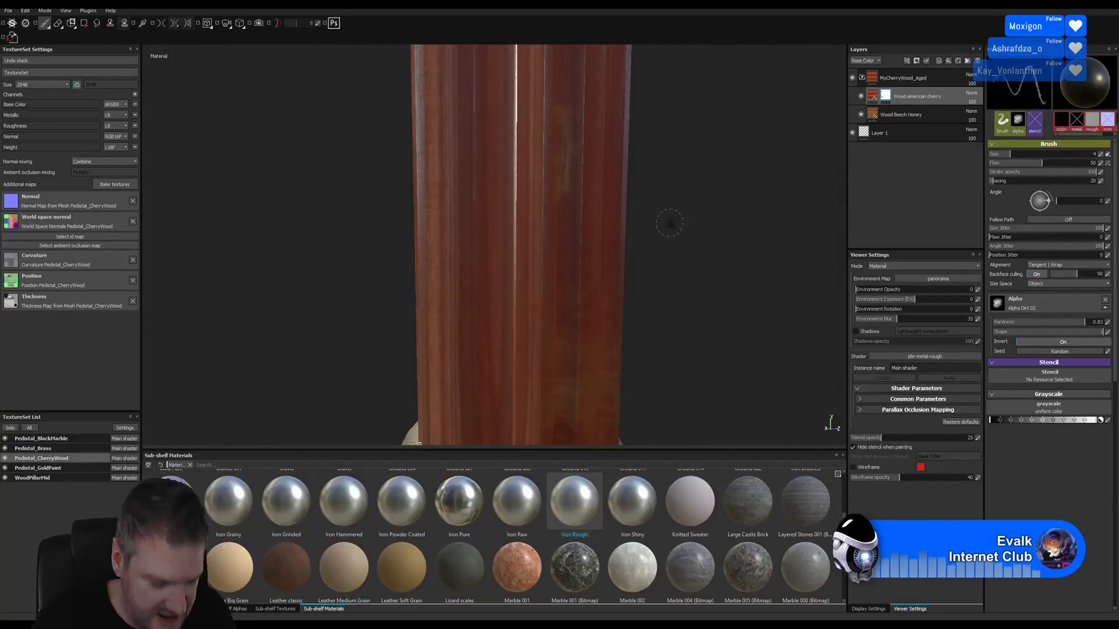
# Step: Inspect the pillar's flutes up close and compare their wear with the whole pedestal
pyautogui.keyDown('alt'); pyautogui.moveTo(669, 222); pyautogui.dragTo(416, 269); pyautogui.keyUp('alt')
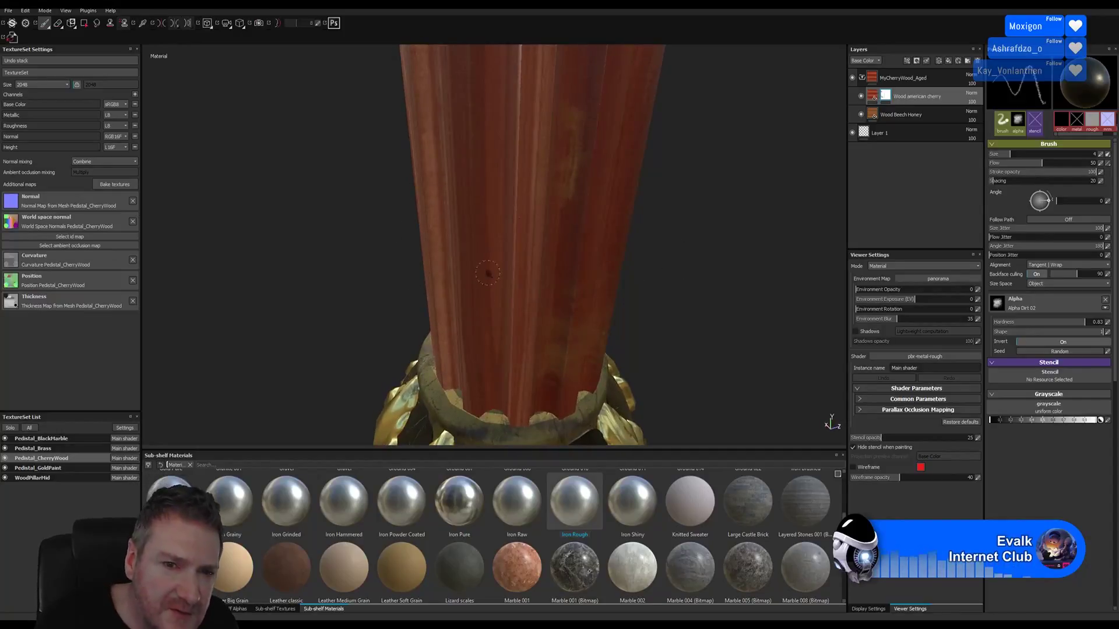
pyautogui.keyDown('alt'); pyautogui.moveTo(407, 253); pyautogui.dragTo(452, 222, button='right'); pyautogui.keyUp('alt')
pyautogui.keyDown('alt'); pyautogui.moveTo(453, 222); pyautogui.dragTo(461, 219); pyautogui.keyUp('alt')
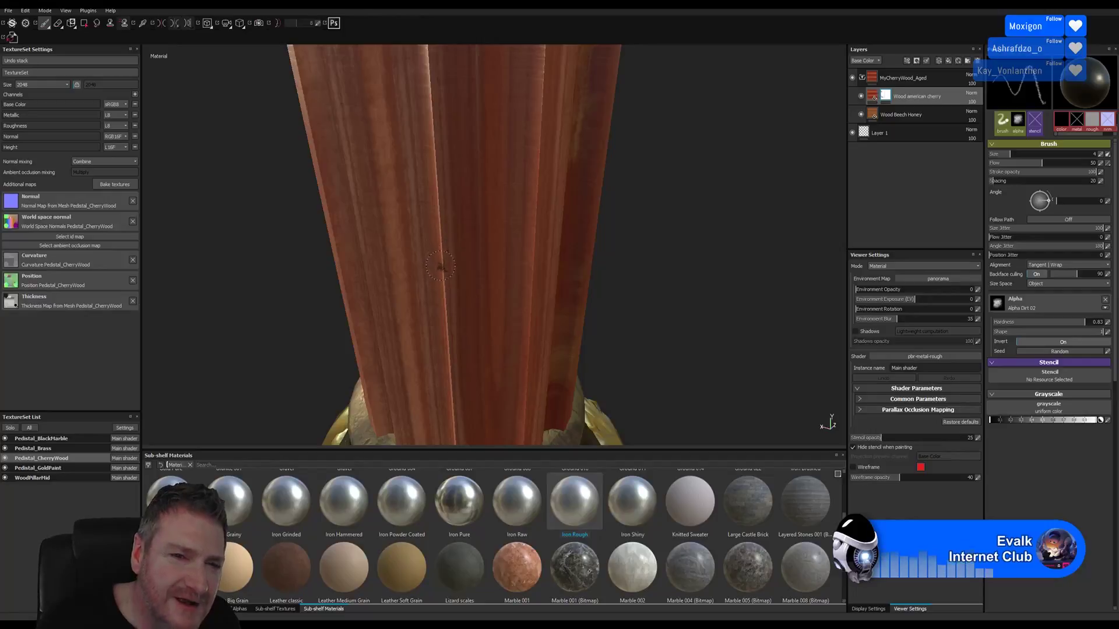
pyautogui.keyDown('alt'); pyautogui.moveTo(656, 287); pyautogui.dragTo(155, 263, button='right'); pyautogui.keyUp('alt')
pyautogui.keyDown('alt'); pyautogui.moveTo(554, 219); pyautogui.dragTo(621, 239); pyautogui.keyUp('alt')
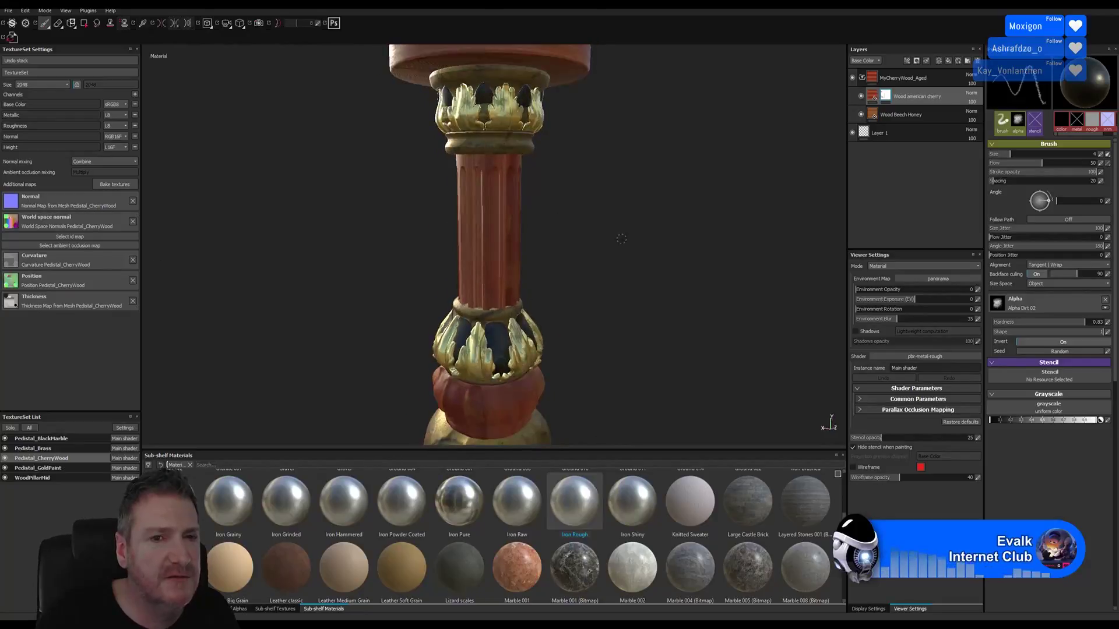
pyautogui.keyDown('alt'); pyautogui.moveTo(622, 239); pyautogui.dragTo(582, 234, button='right'); pyautogui.keyUp('alt')
pyautogui.keyDown('alt'); pyautogui.moveTo(582, 234); pyautogui.dragTo(621, 201, button='middle'); pyautogui.keyUp('alt')
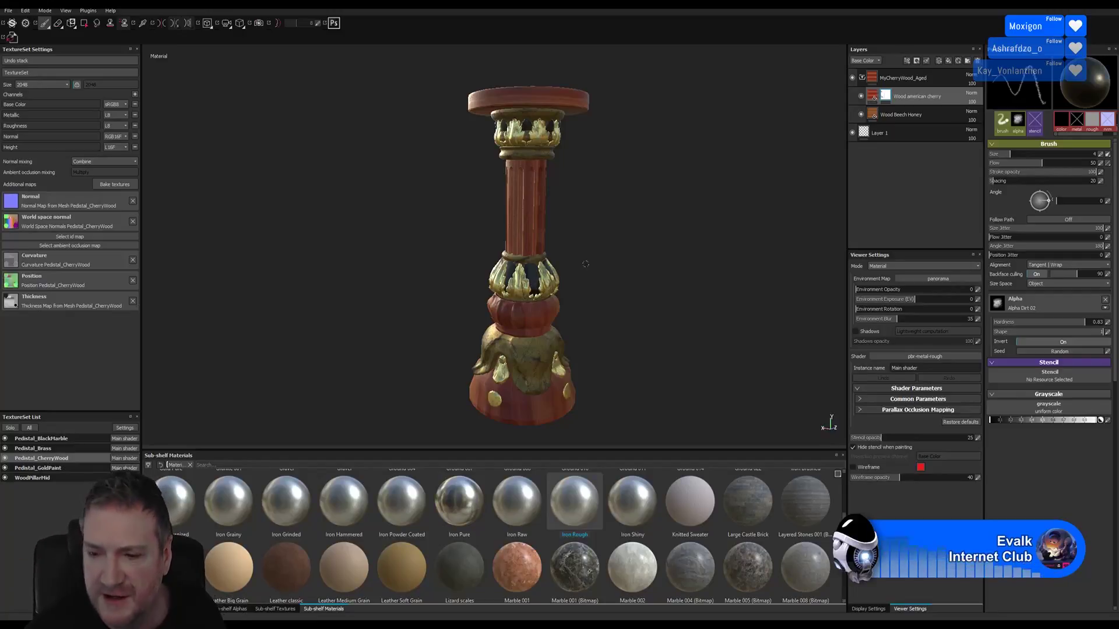
# Step: Save the project and open the texture export settings
pyautogui.click(8, 10)
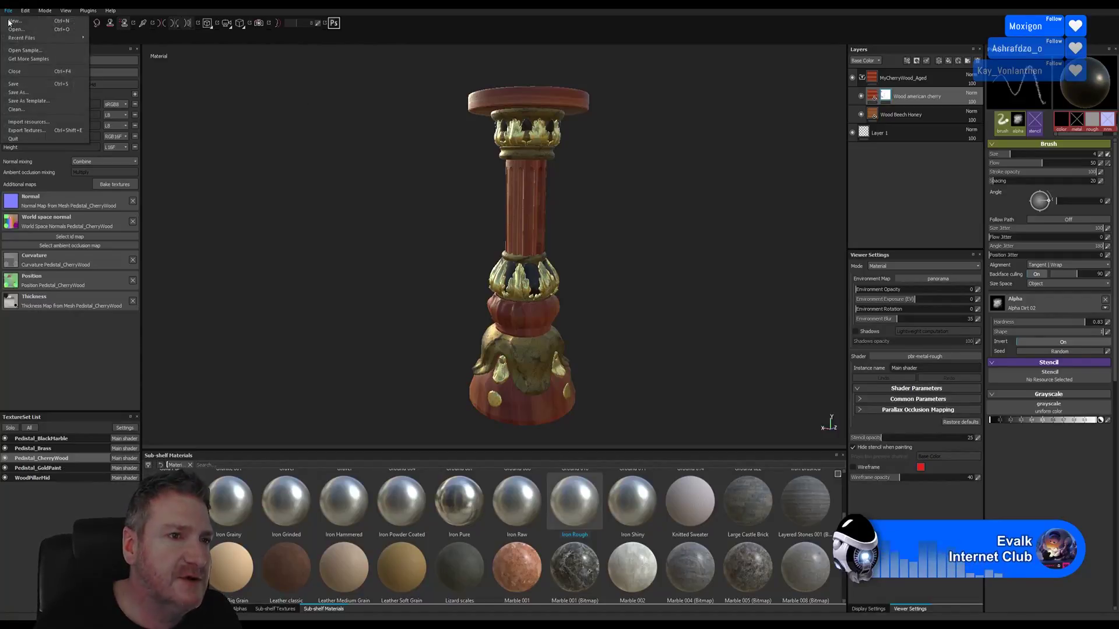
pyautogui.click(14, 85)
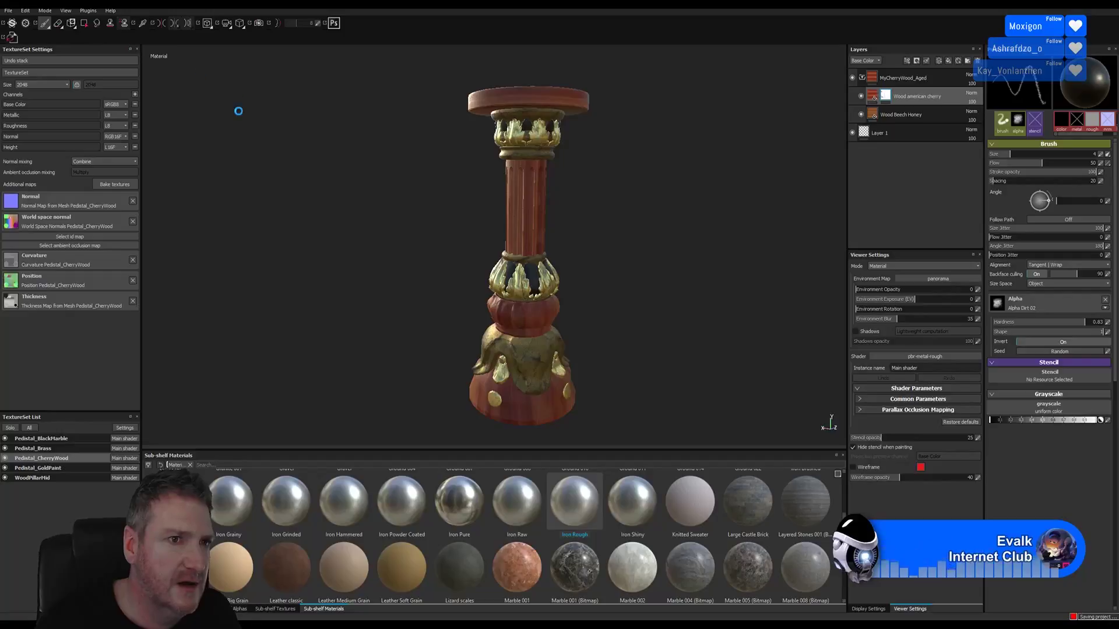
pyautogui.hotkey('alt', 'f')
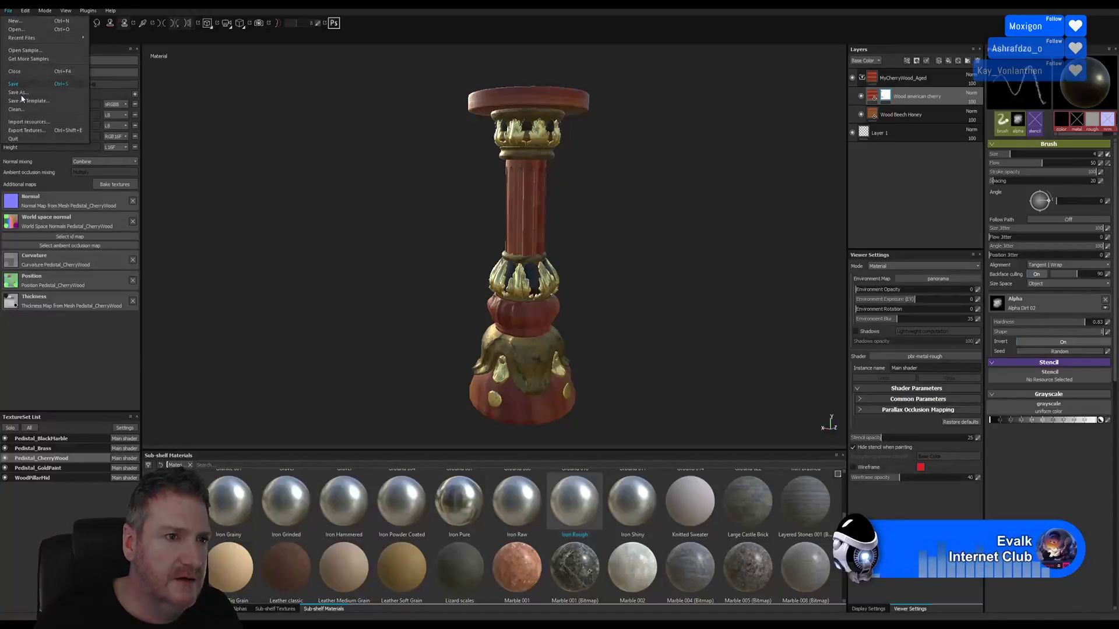
pyautogui.click(27, 130)
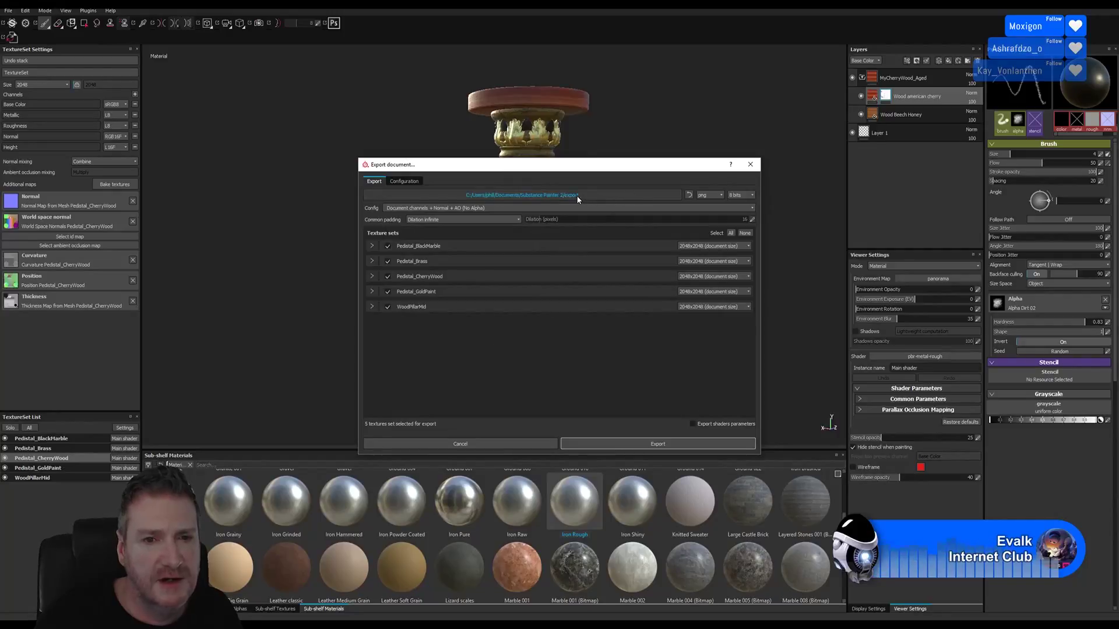
# Step: Set the texture export folder to Light Pedistal inside E:/UE4 Projects/Models/Max 2018 versions
pyautogui.click(577, 196)
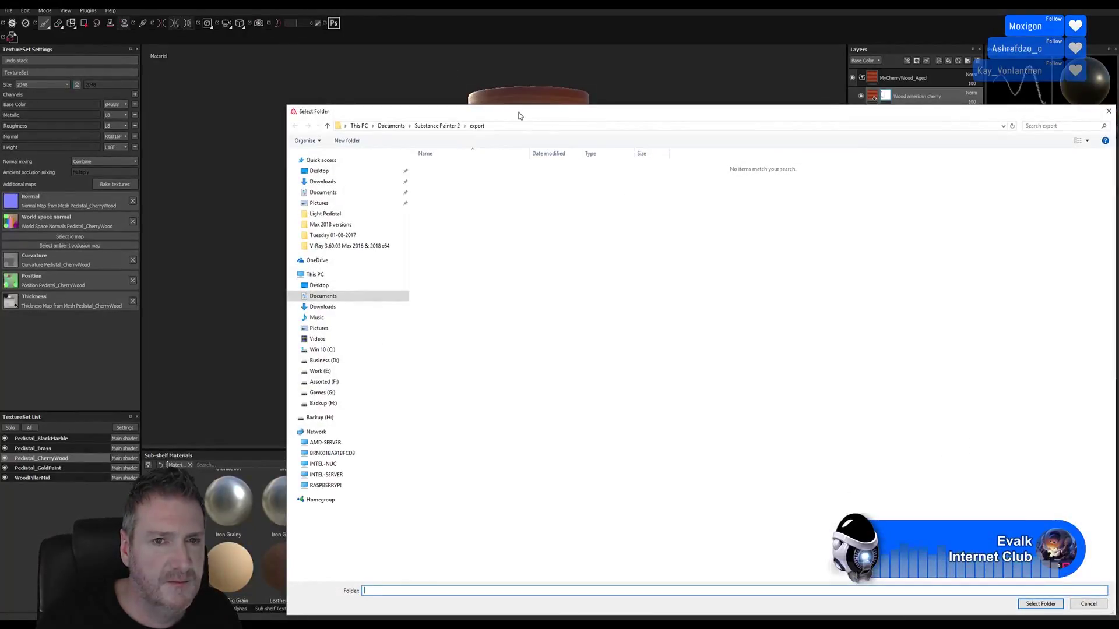
pyautogui.moveTo(520, 112); pyautogui.dragTo(429, 94)
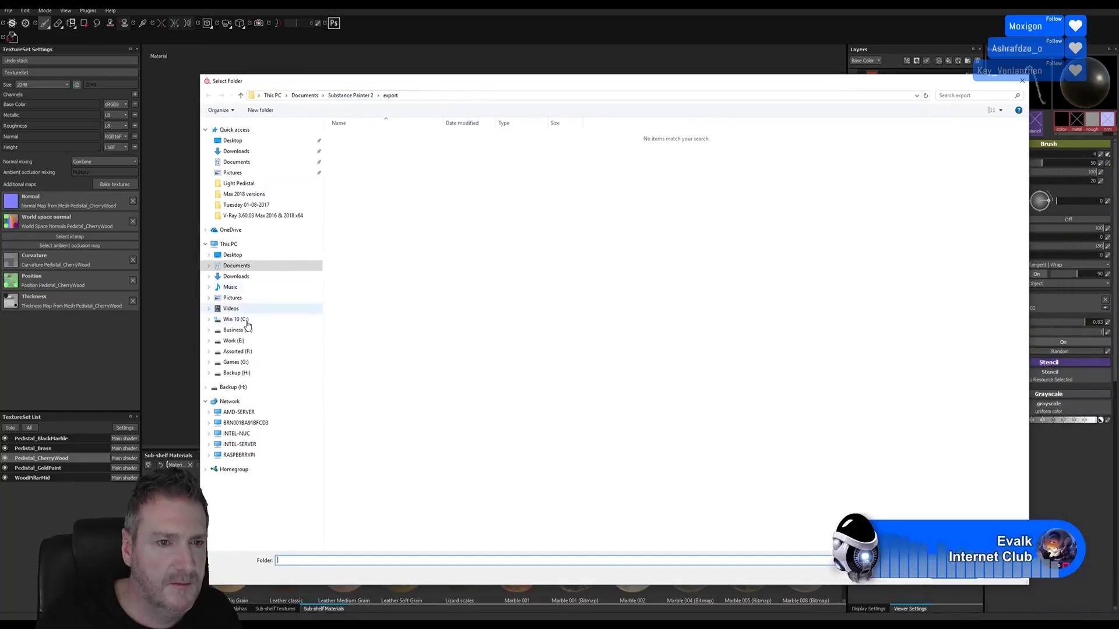
pyautogui.click(280, 345)
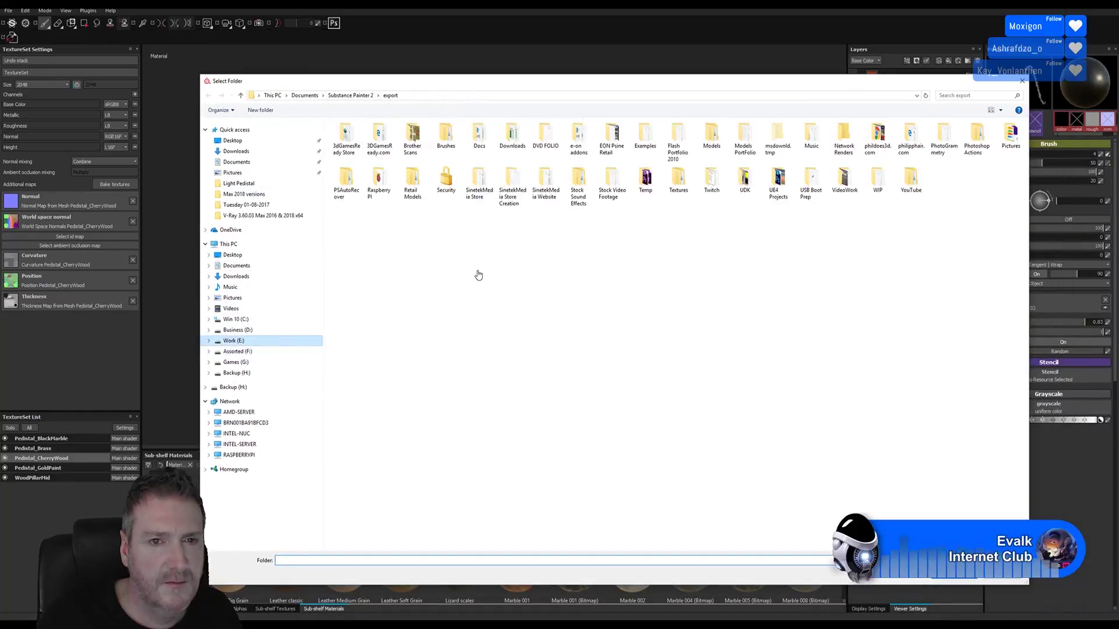
pyautogui.doubleClick(778, 181)
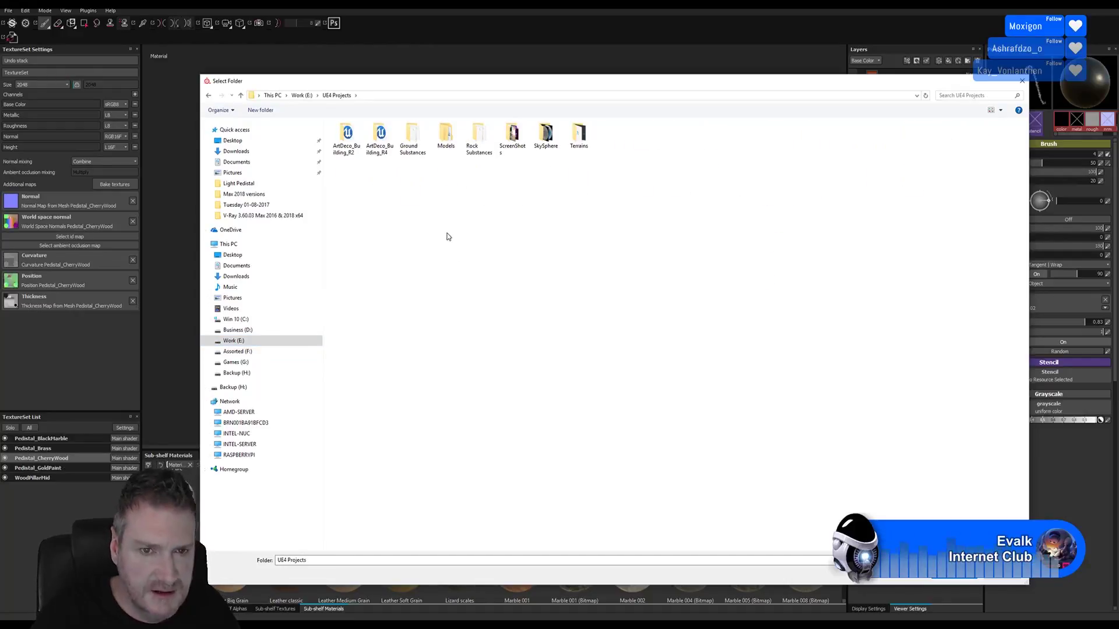
pyautogui.click(446, 137)
pyautogui.press('Return')
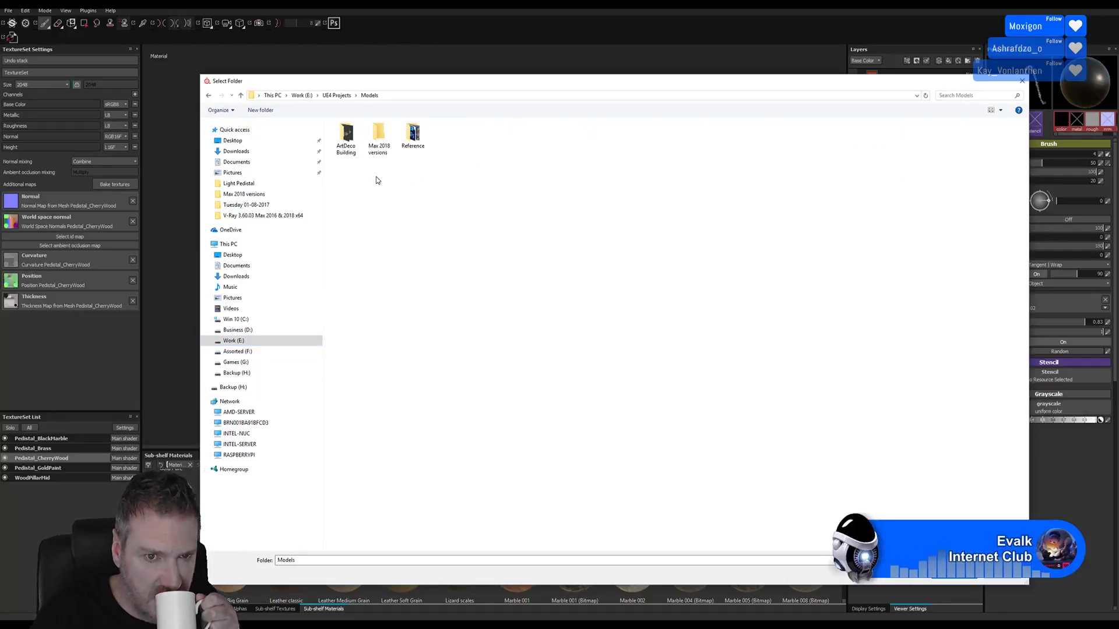
pyautogui.click(379, 135)
pyautogui.press('Return')
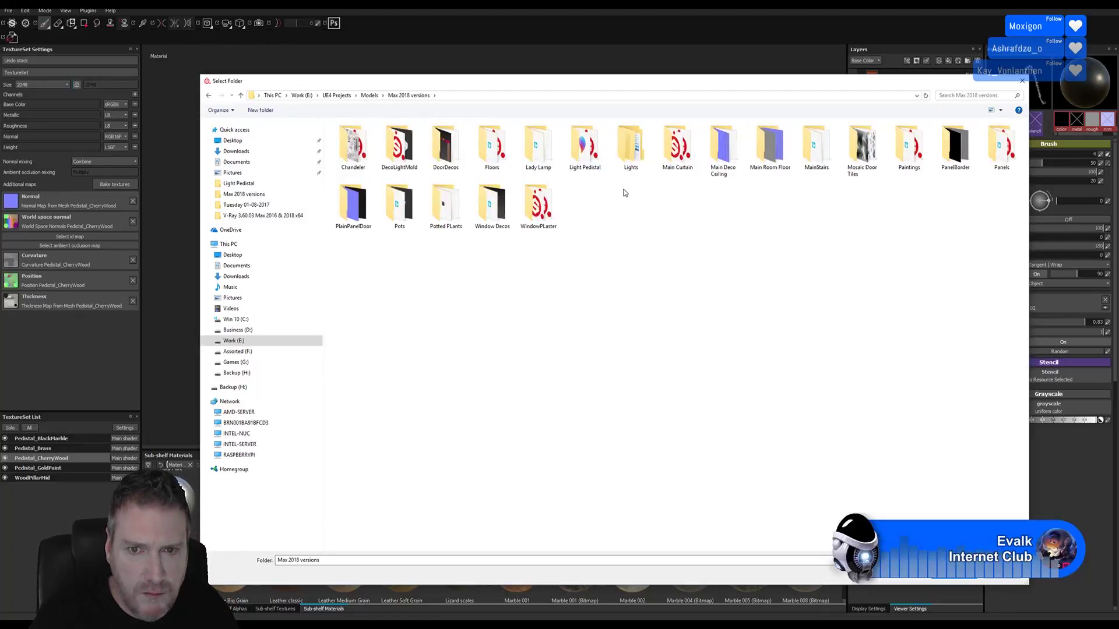
pyautogui.click(583, 159)
pyautogui.press('Return')
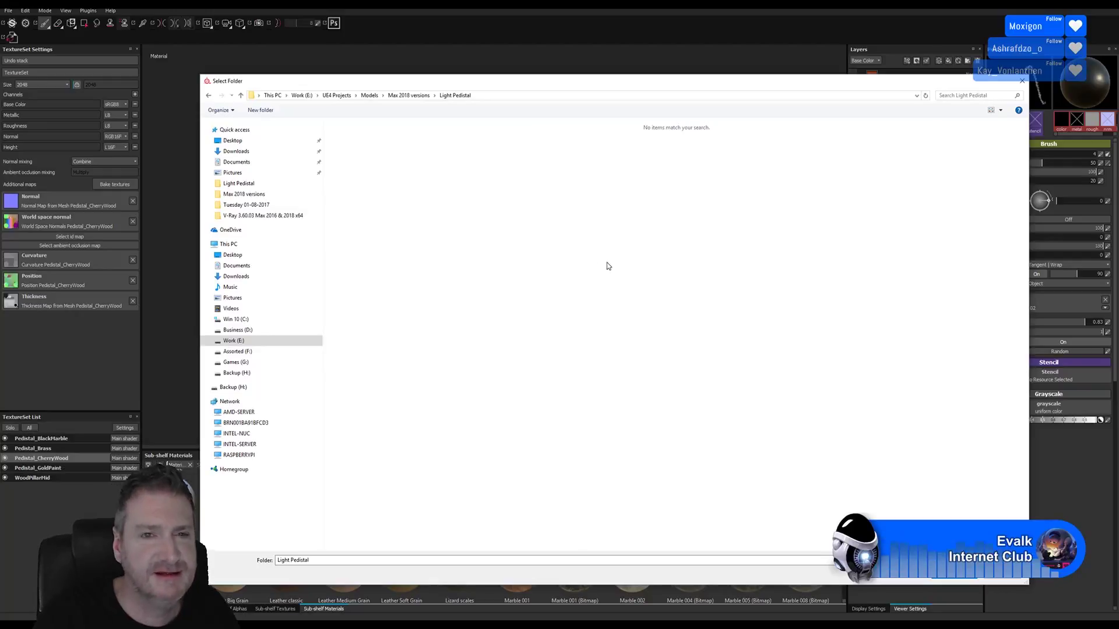
pyautogui.click(954, 573)
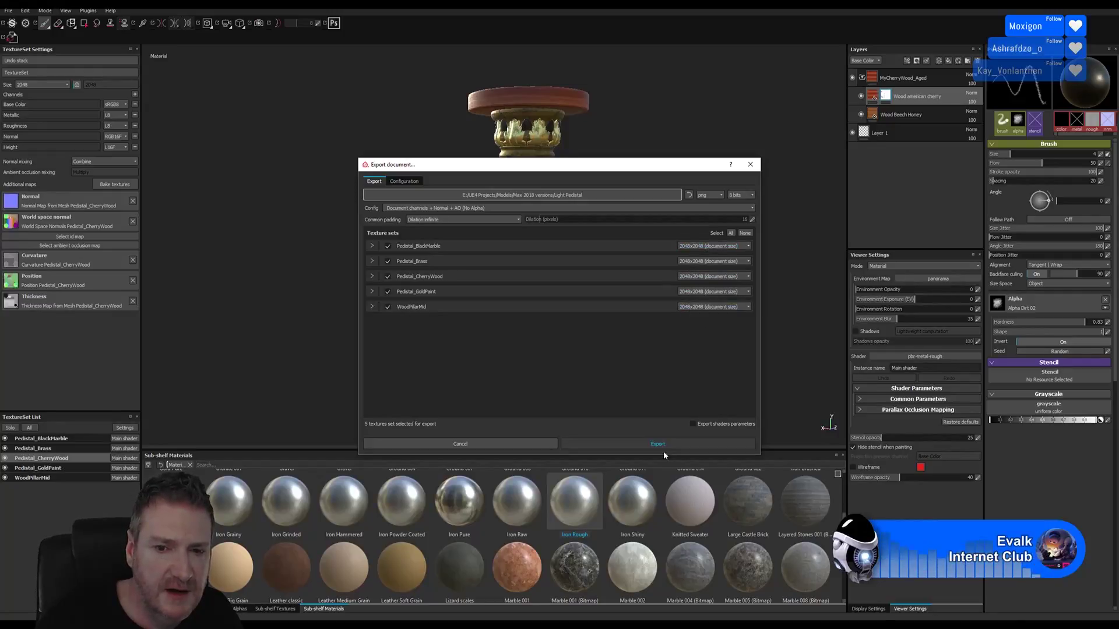
# Step: Export all selected texture sets as PNG files and check them in the output folder
pyautogui.click(646, 444)
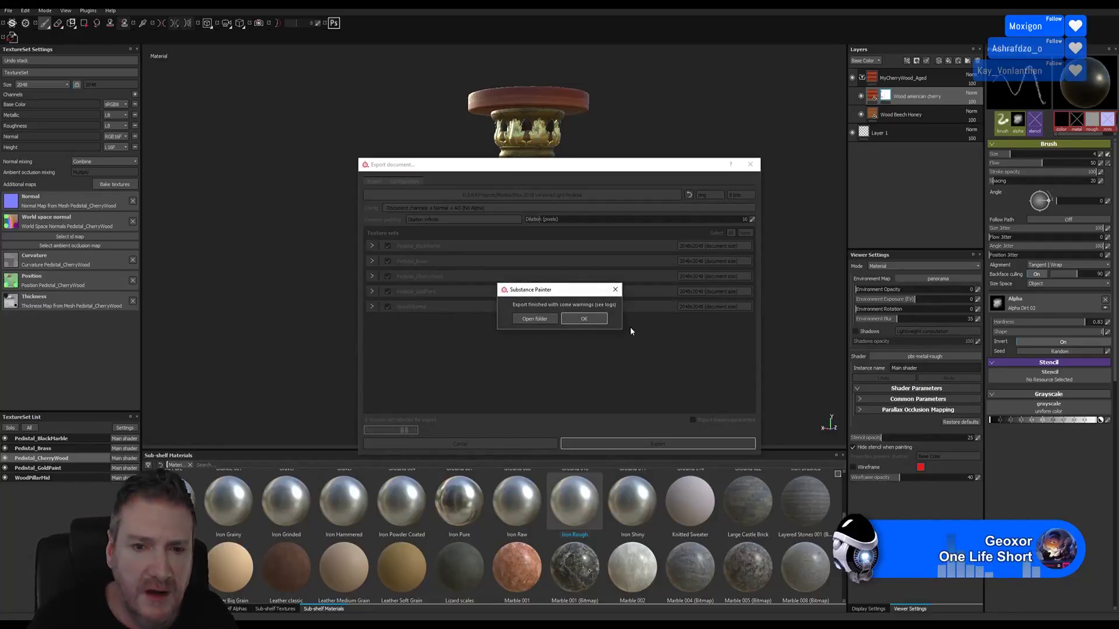
pyautogui.click(539, 320)
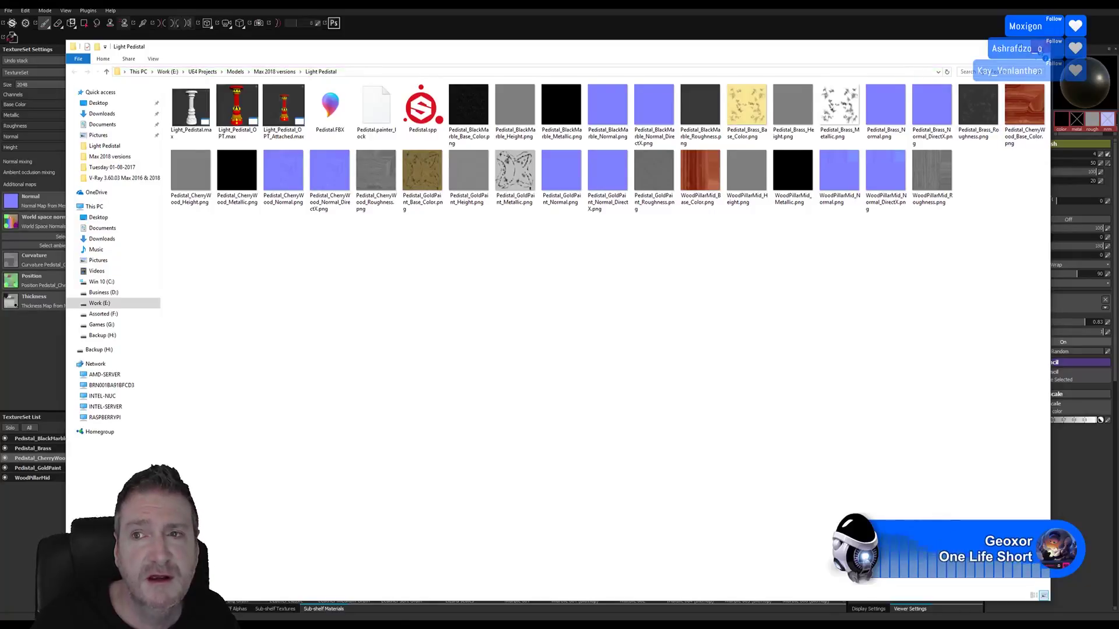
pyautogui.click(1037, 46)
# Step: Switch to 3ds Max and open the Slate Material Editor at the pedestal's material nodes
pyautogui.press('super+d')
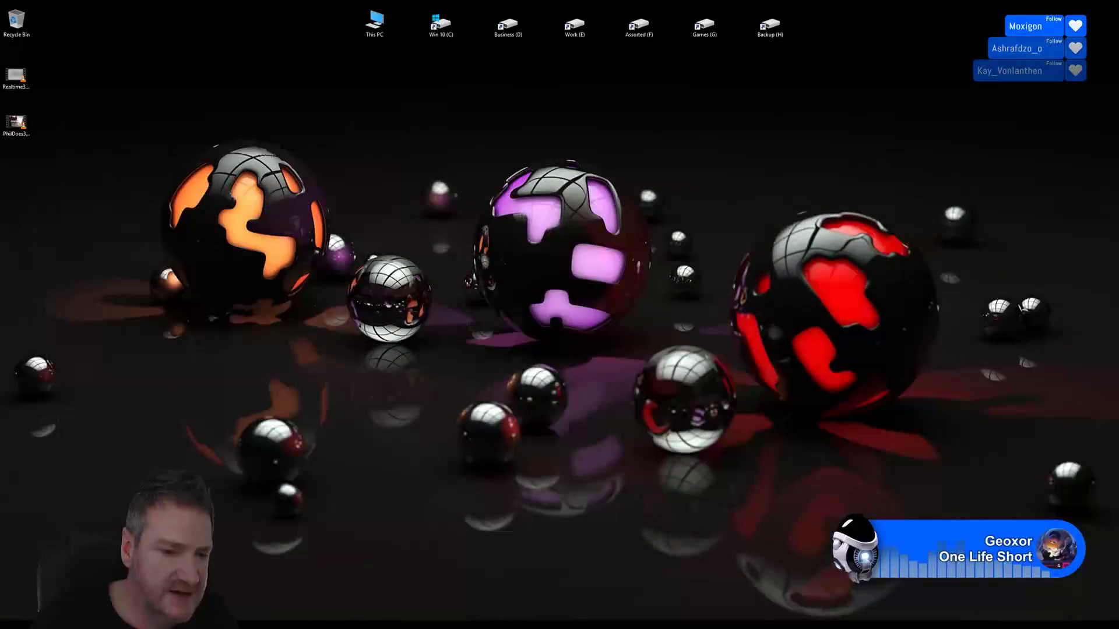
pyautogui.click(355, 617)
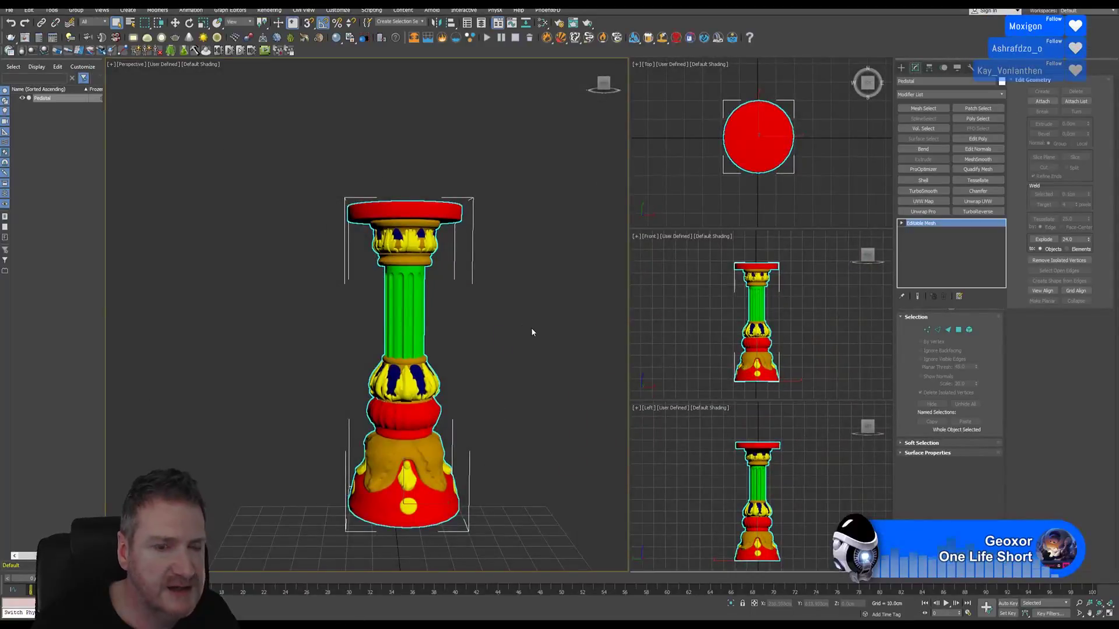
pyautogui.moveTo(532, 331); pyautogui.dragTo(502, 298, button='middle')
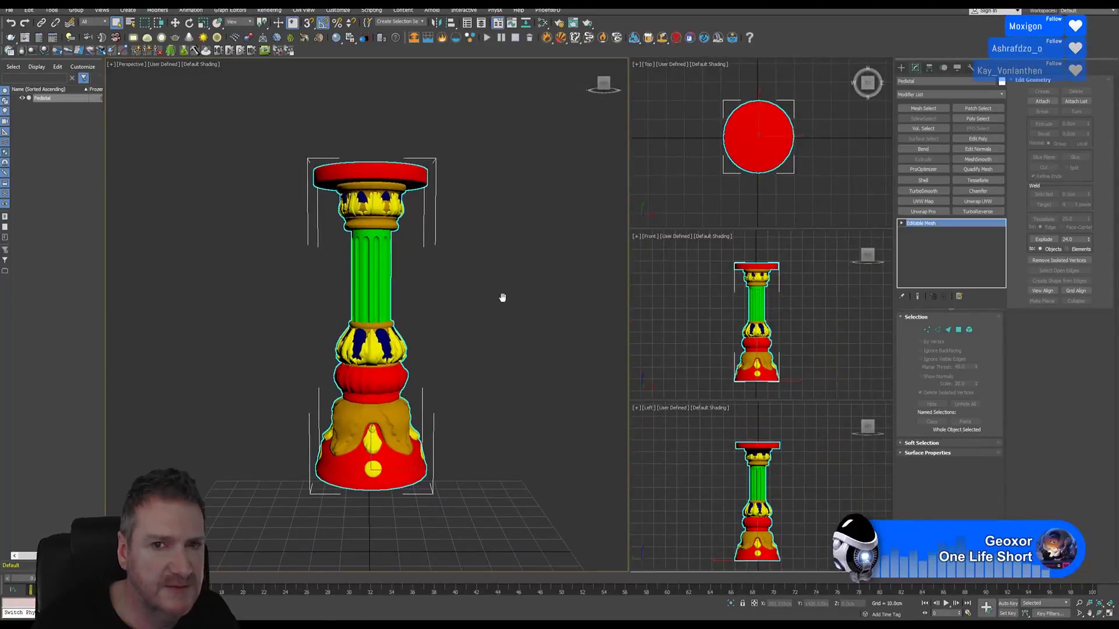
pyautogui.click(547, 24)
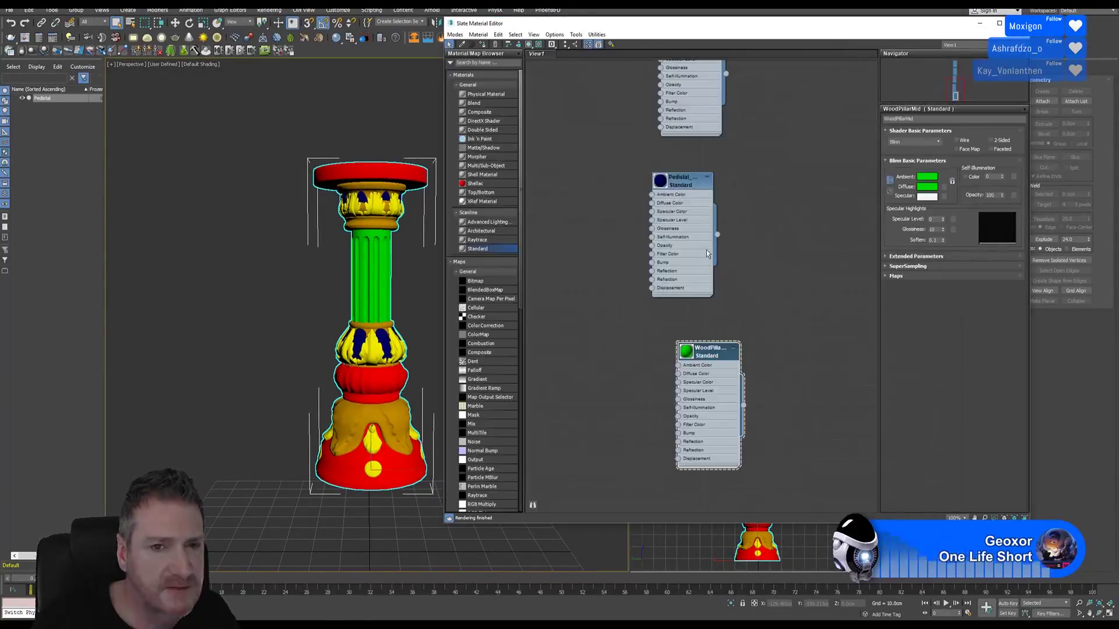
pyautogui.moveTo(722, 208); pyautogui.dragTo(739, 362, button='middle')
pyautogui.moveTo(749, 152); pyautogui.dragTo(772, 335, button='middle')
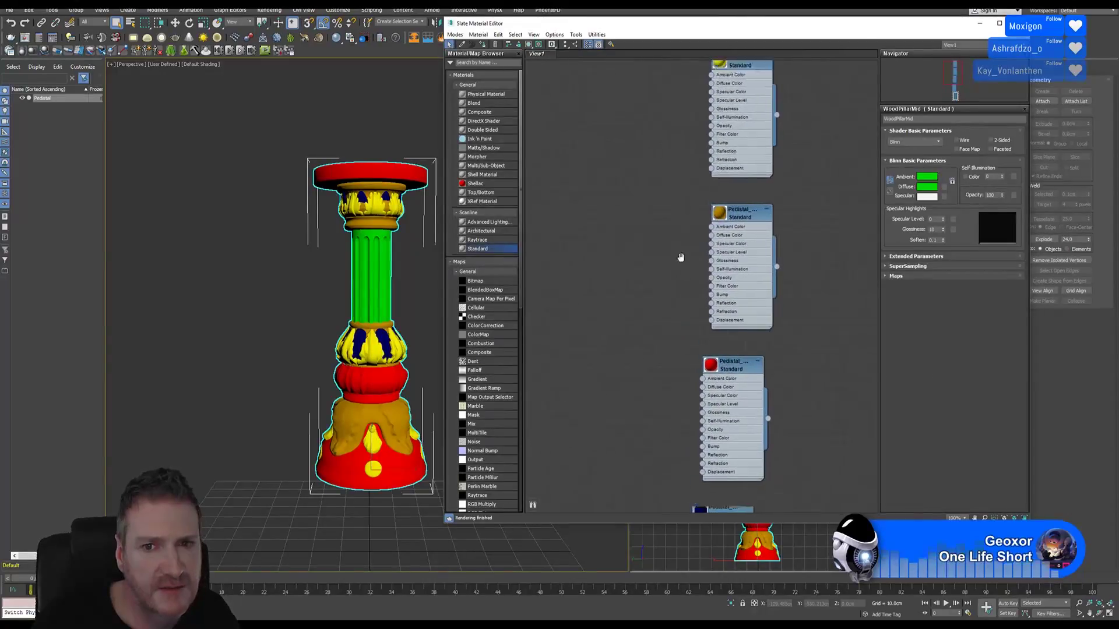
# Step: Add a Bitmap node using Pedistal_BlackMarble_Base_Color.png from the Light Pedistal folder and place it beside the dark blue material
pyautogui.click(486, 281)
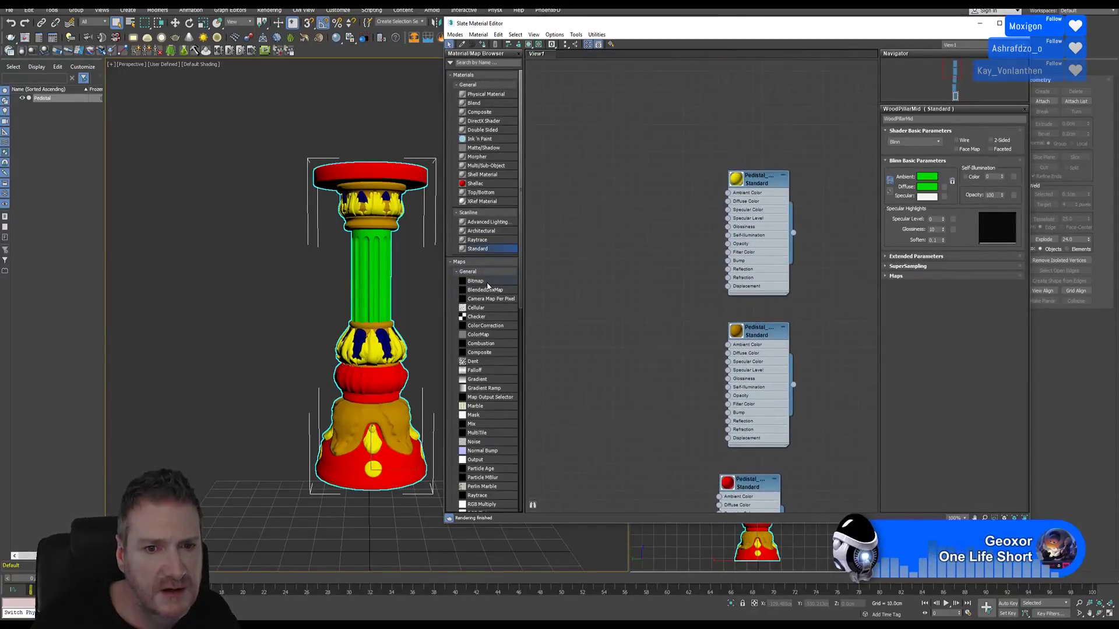
pyautogui.click(581, 217)
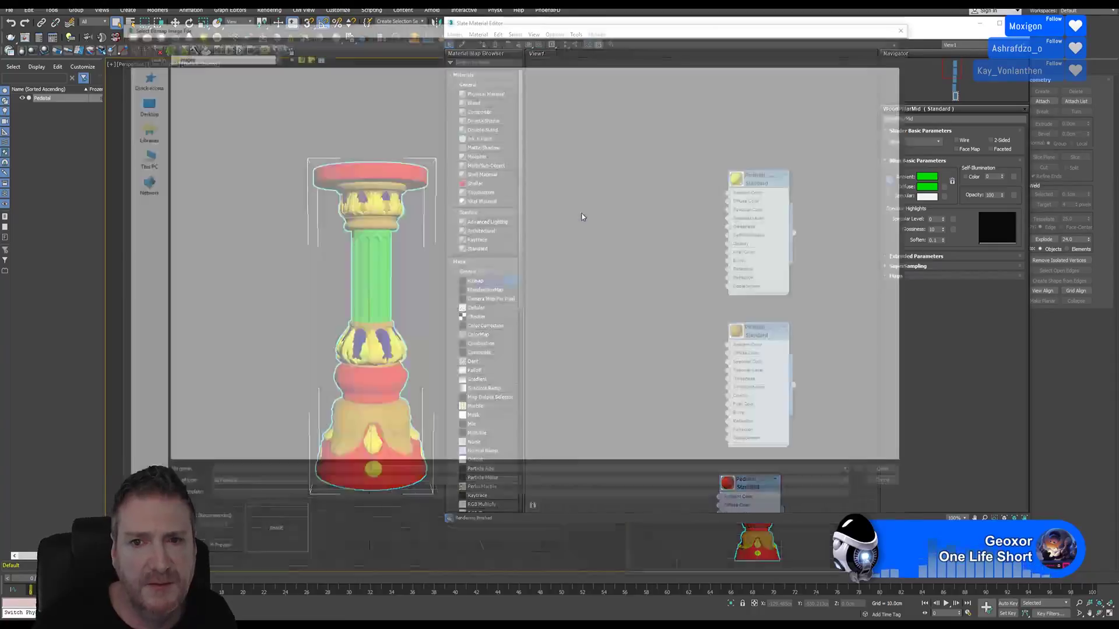
pyautogui.click(280, 40)
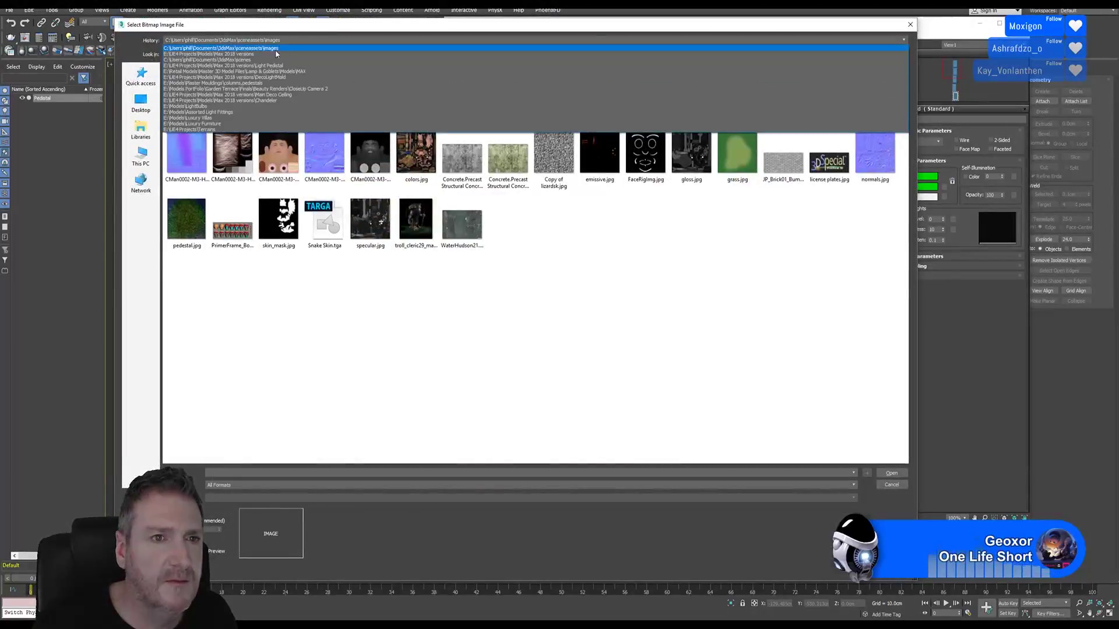
pyautogui.click(274, 55)
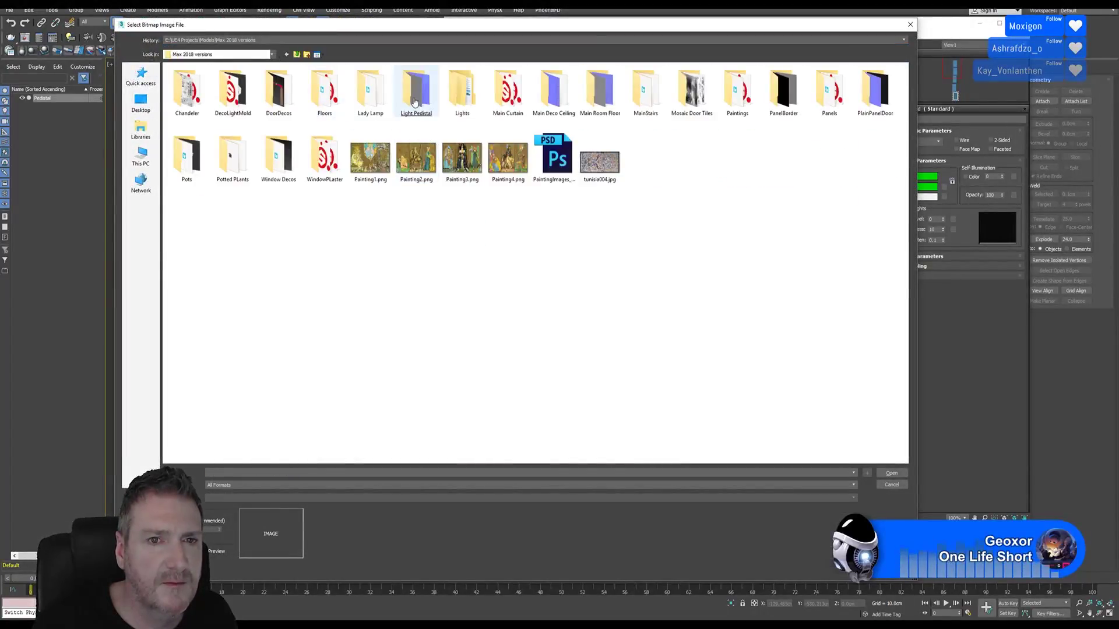
pyautogui.doubleClick(418, 103)
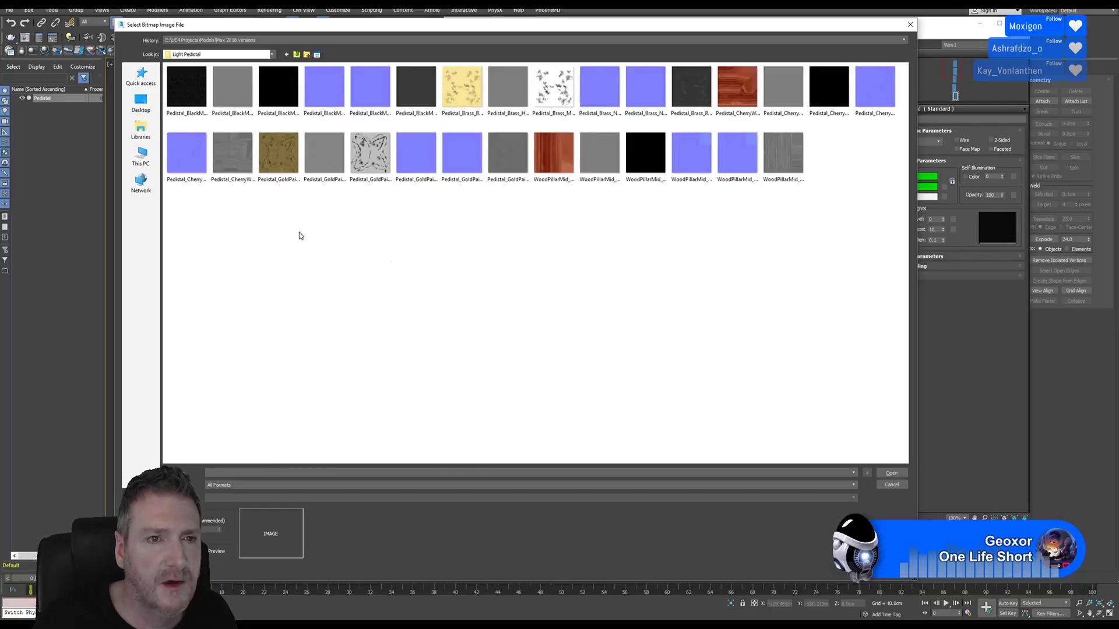
pyautogui.click(187, 92)
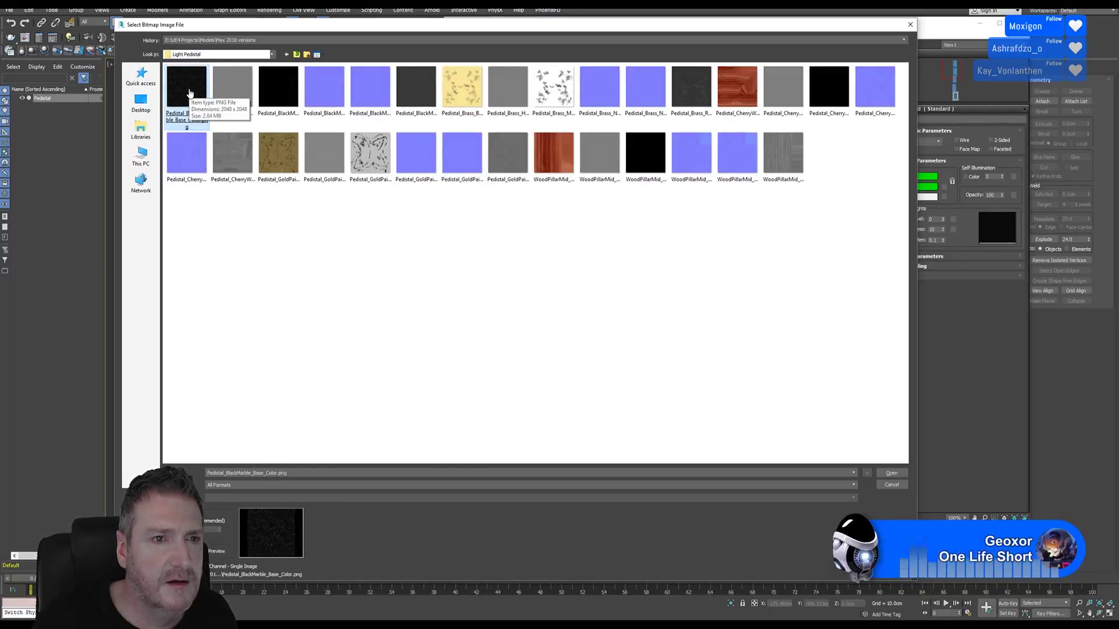
pyautogui.doubleClick(189, 93)
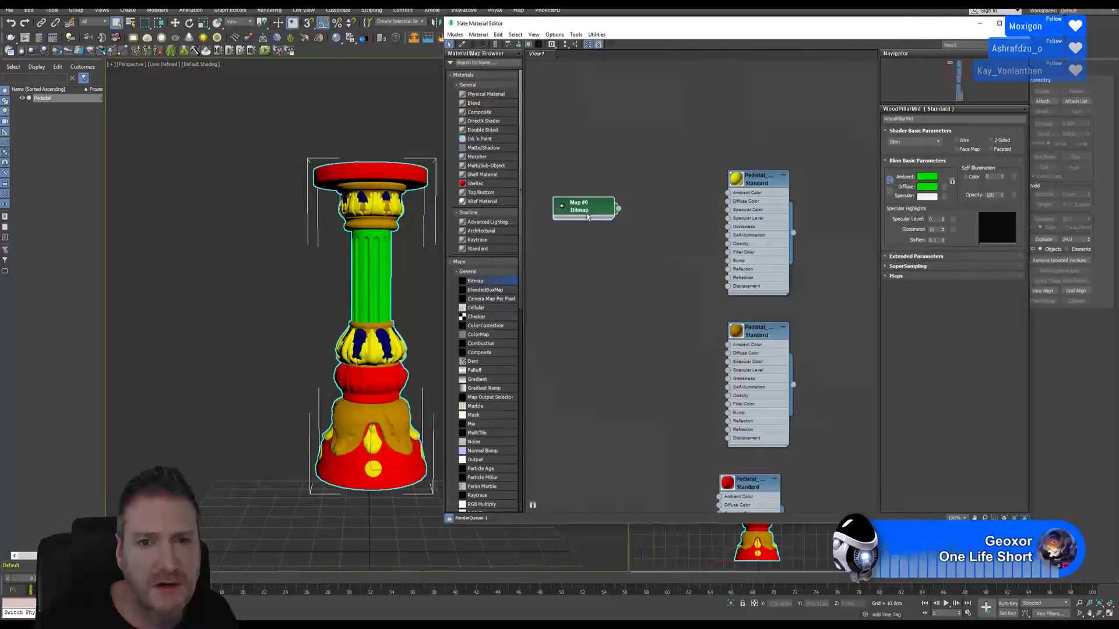
pyautogui.moveTo(681, 231); pyautogui.dragTo(711, 124, button='middle')
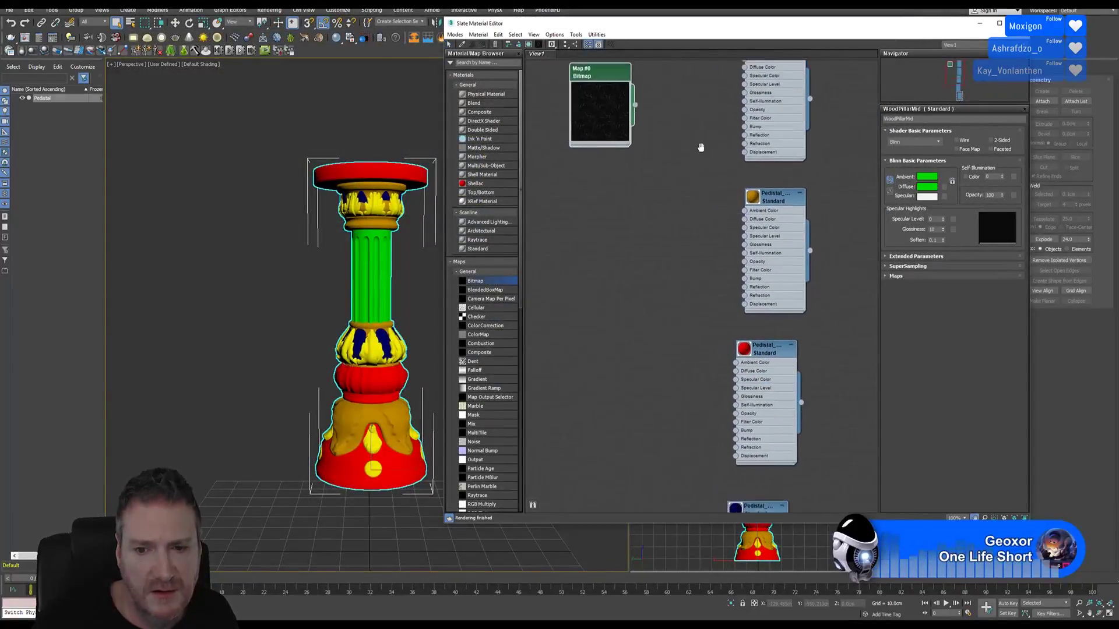
pyautogui.scroll(-1, 711, 123)
pyautogui.moveTo(609, 94); pyautogui.dragTo(664, 489)
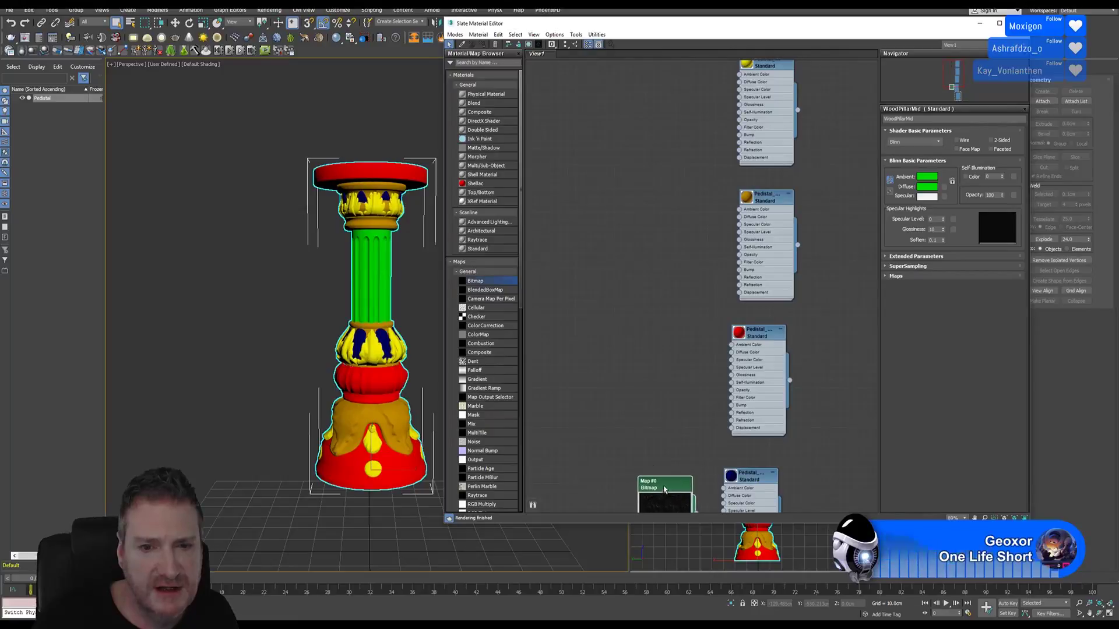
# Step: Add a Bitmap node using Pedistal_Brass_Base_Color.png, enlarge its preview, and place it beside the yellow material
pyautogui.moveTo(481, 281); pyautogui.dragTo(562, 194)
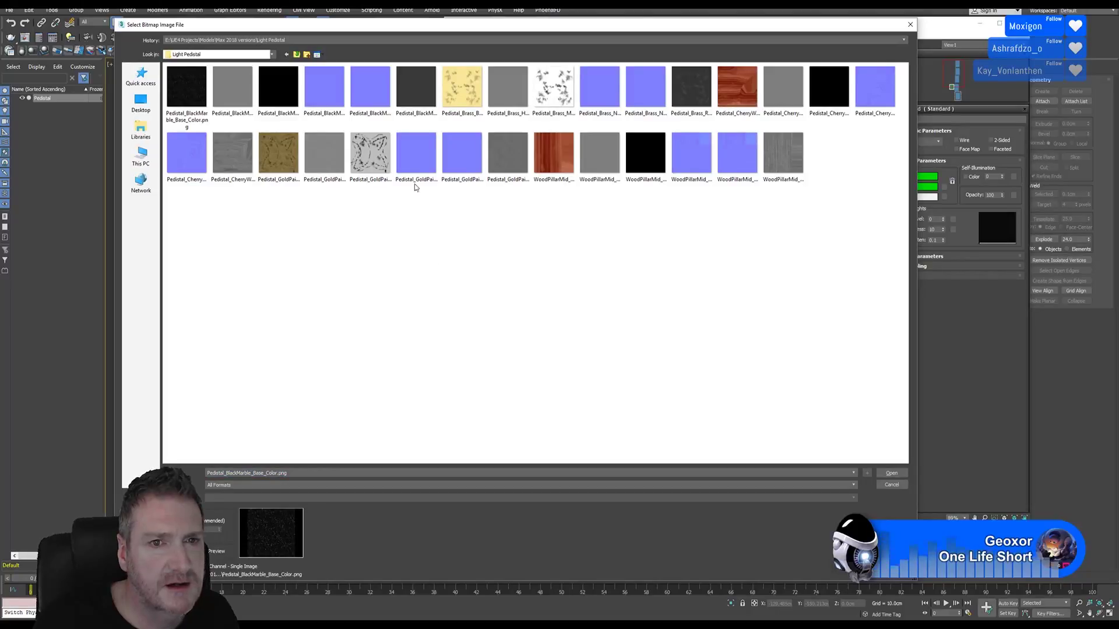
pyautogui.click(457, 100)
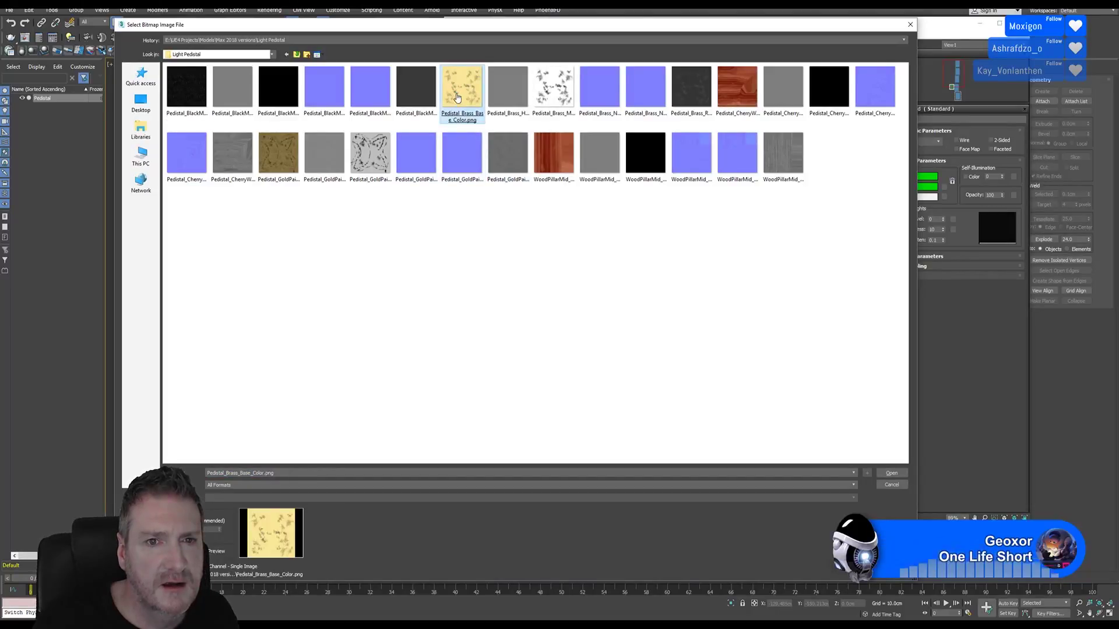
pyautogui.doubleClick(457, 96)
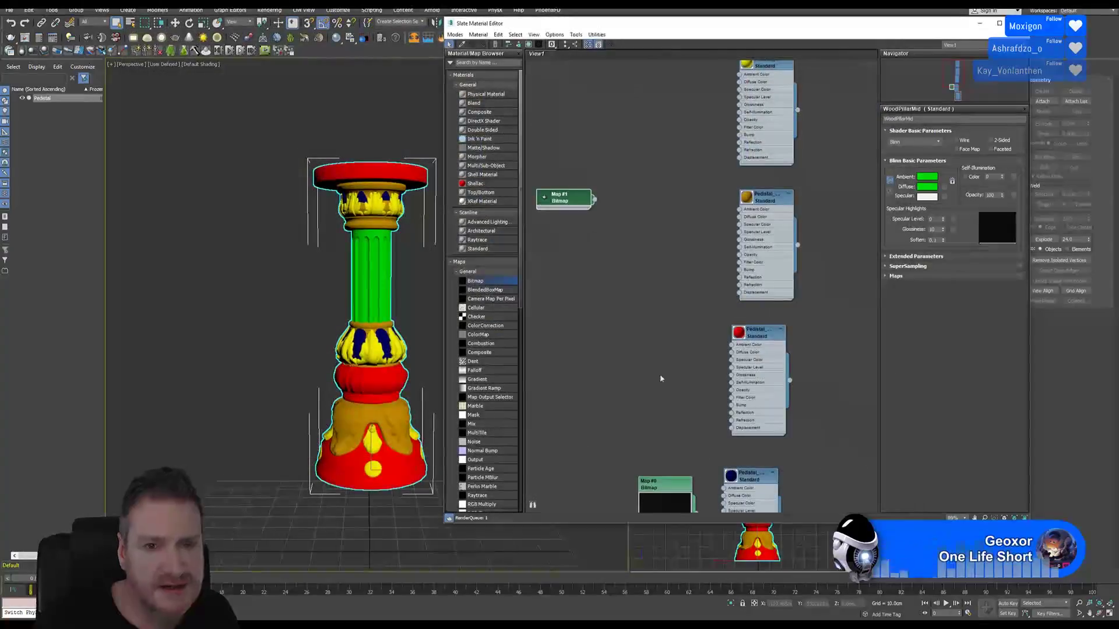
pyautogui.doubleClick(546, 200)
pyautogui.moveTo(546, 232); pyautogui.dragTo(646, 107)
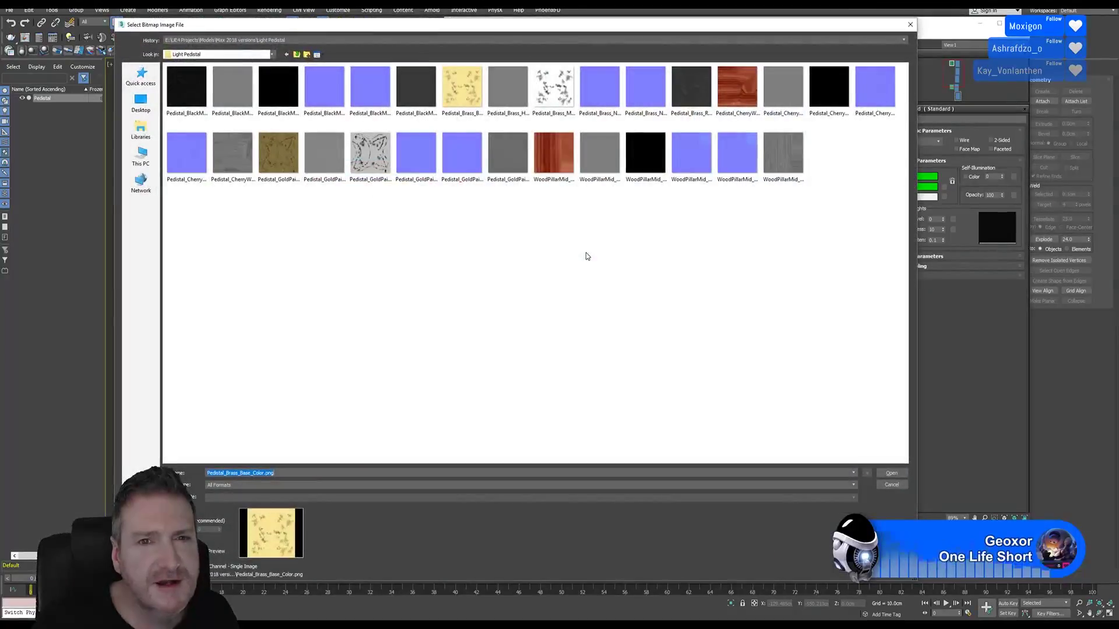
# Step: Load Pedistal_CherryWood_Base_Color.png into a new Bitmap node and place it beside the red material
pyautogui.click(746, 101)
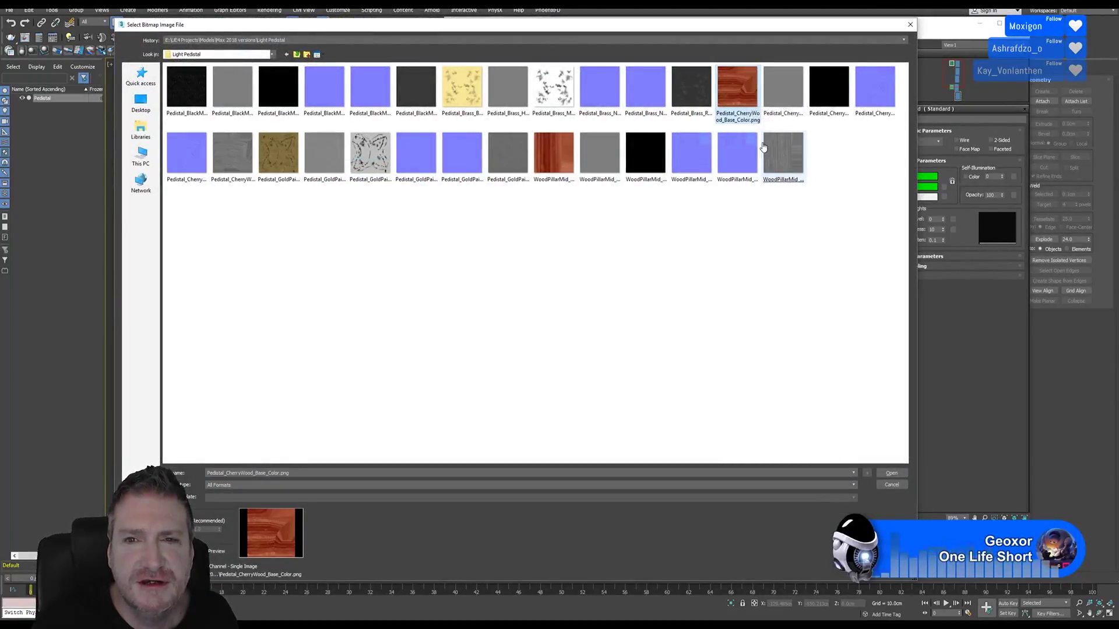
pyautogui.press('Return')
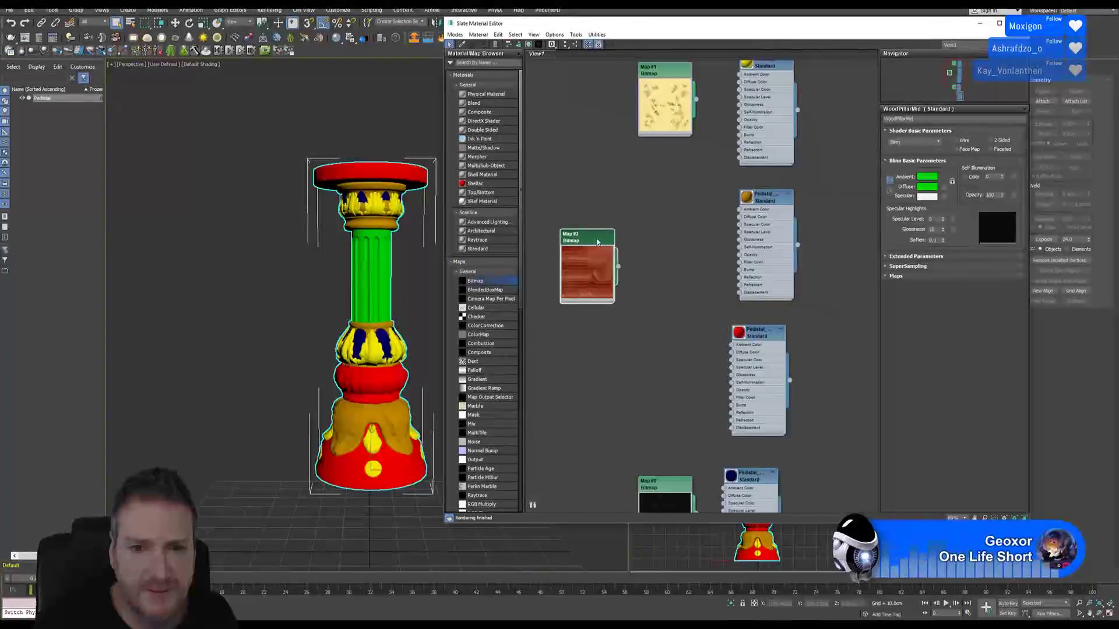
pyautogui.moveTo(597, 238); pyautogui.dragTo(653, 343)
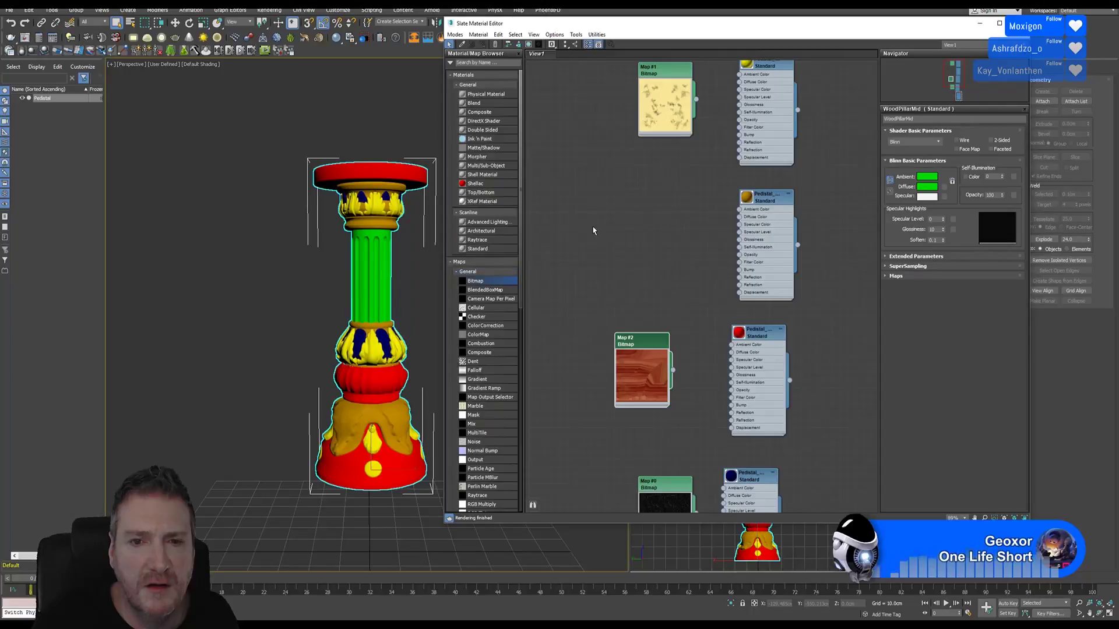
# Step: Add a Bitmap node using Pedistal_GoldPaint_Base_Color.png and place it beside the golden-orange material
pyautogui.scroll(-4, 614, 268)
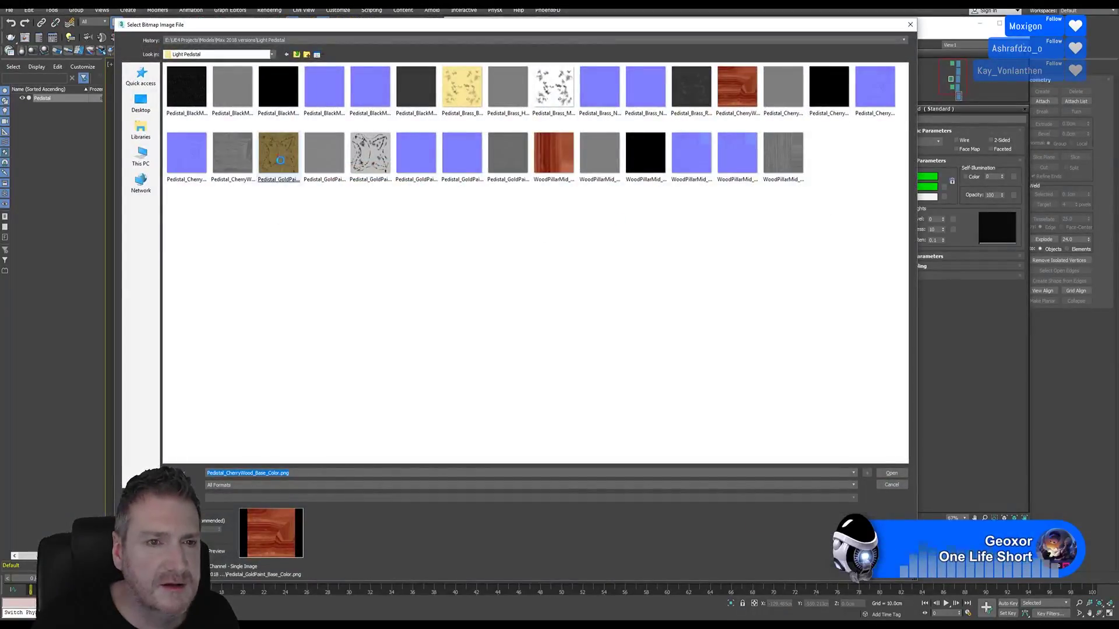
pyautogui.click(278, 169)
pyautogui.press('Return')
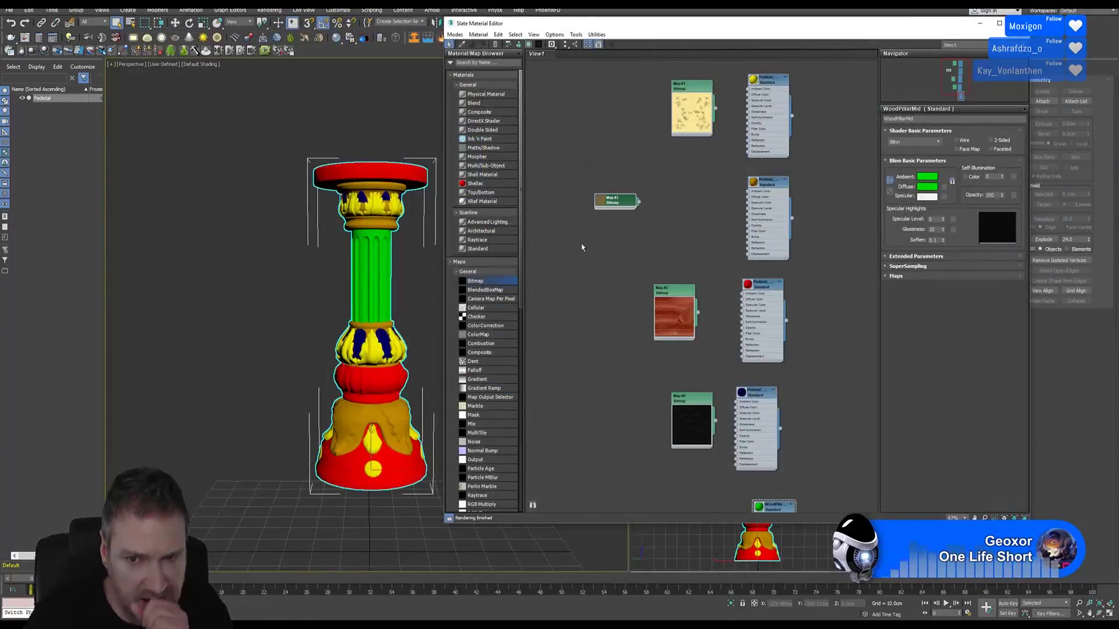
pyautogui.moveTo(603, 204); pyautogui.dragTo(662, 186)
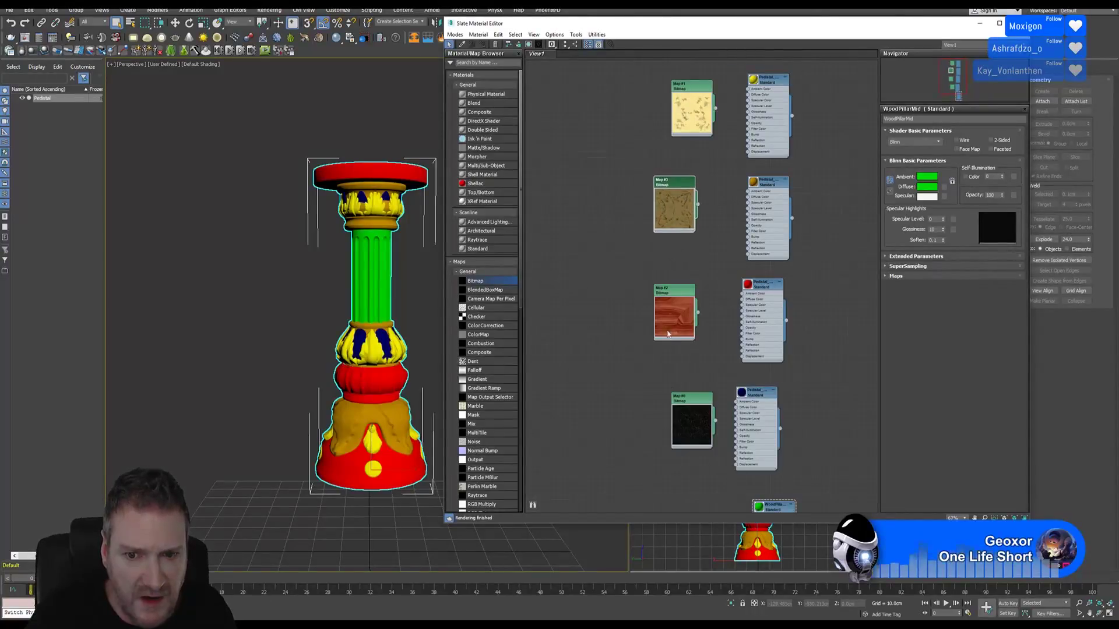
# Step: Add a Bitmap node using WoodPillarMid_Base_Color.png, enlarge its preview, and place it beside the green material
pyautogui.moveTo(665, 387); pyautogui.dragTo(661, 228, button='middle')
pyautogui.moveTo(487, 280); pyautogui.dragTo(571, 356)
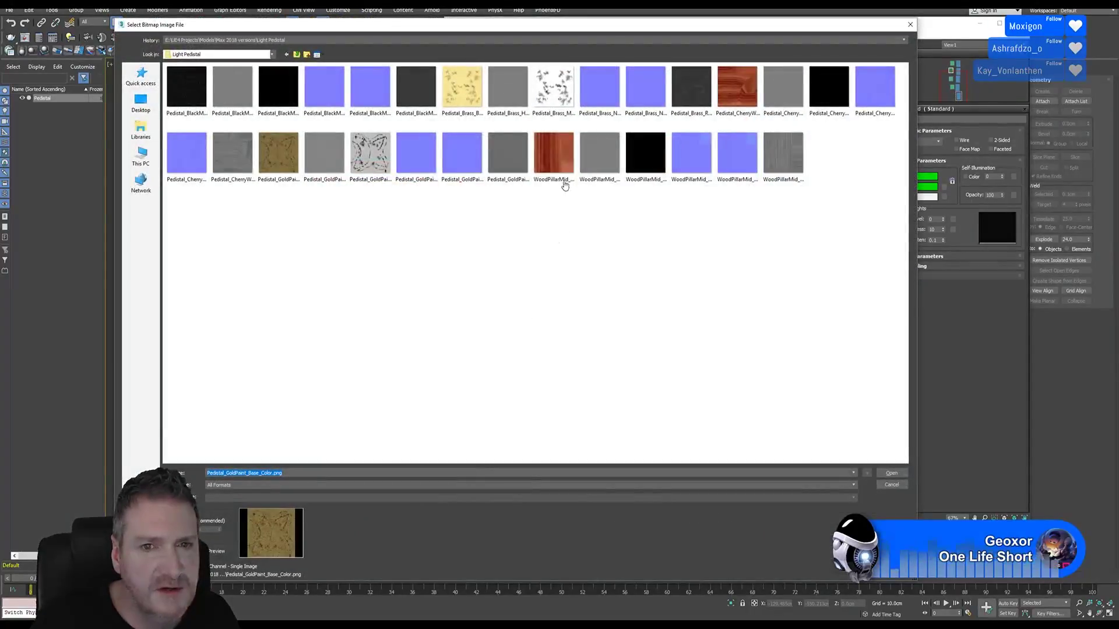
pyautogui.click(554, 159)
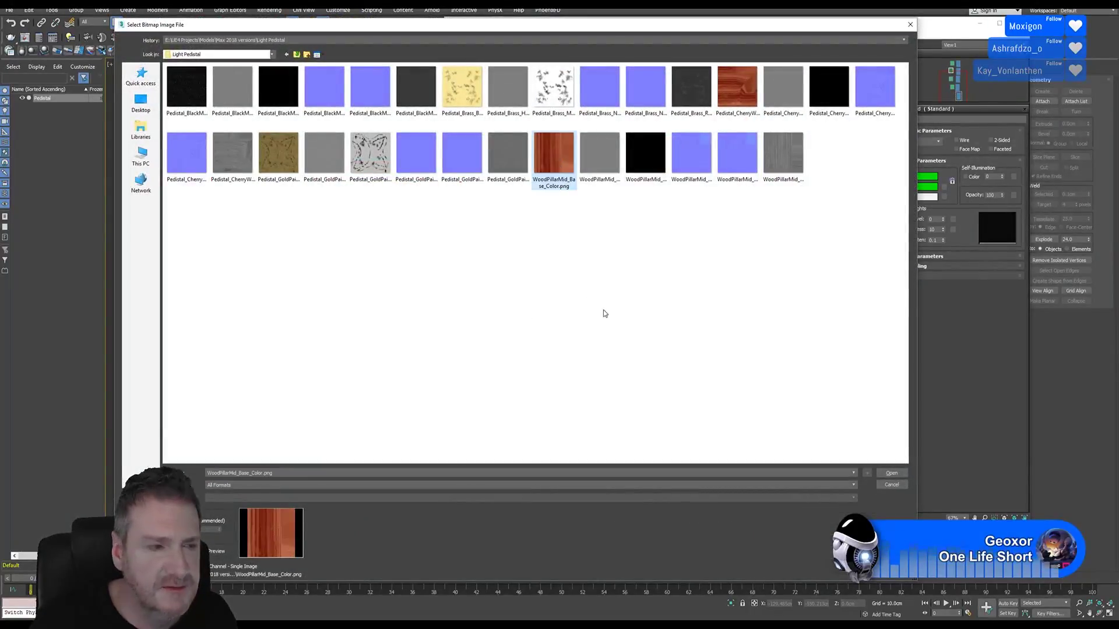
pyautogui.press('Return')
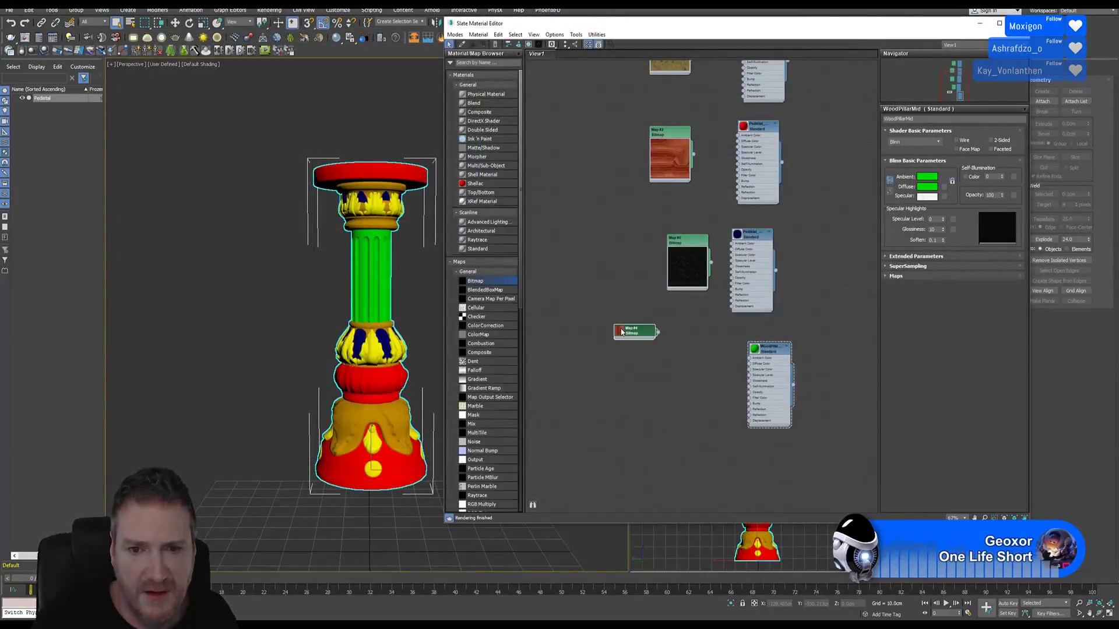
pyautogui.doubleClick(622, 330)
pyautogui.moveTo(624, 331); pyautogui.dragTo(671, 354)
# Step: Connect the brass and gold paint bitmaps to the Diffuse Color inputs of their matching pedestal materials
pyautogui.moveTo(676, 162); pyautogui.dragTo(644, 473, button='middle')
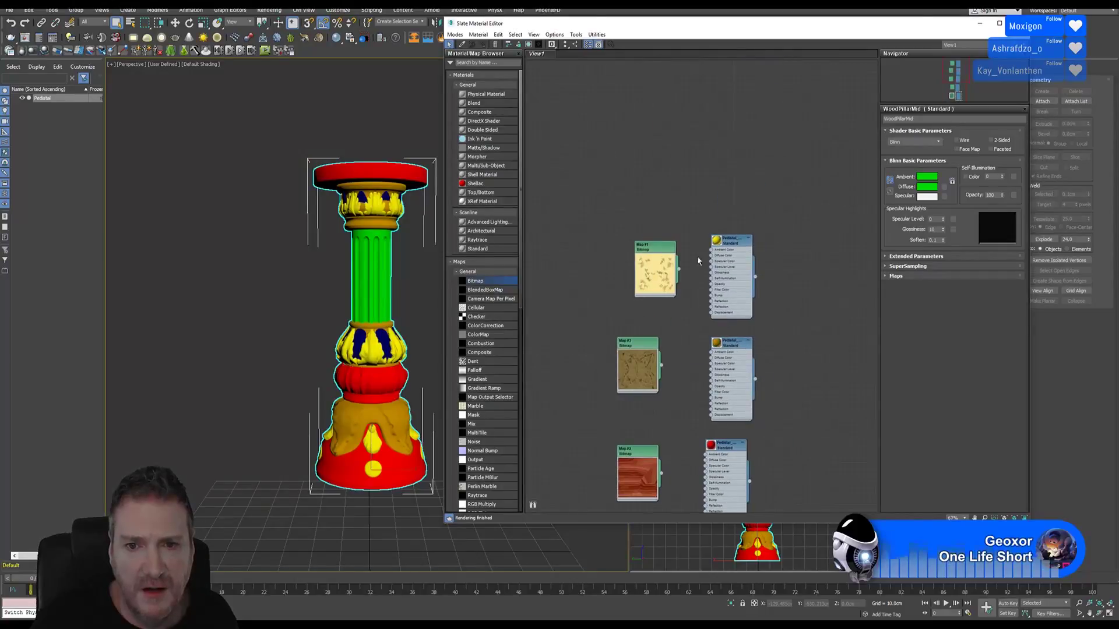
pyautogui.scroll(4, 699, 261)
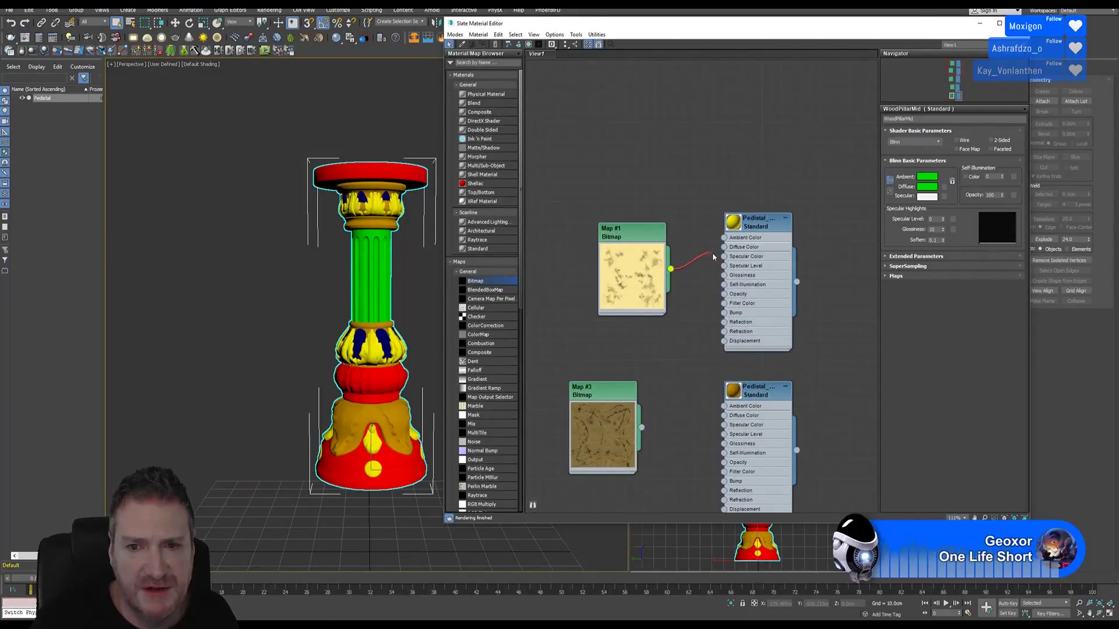
pyautogui.moveTo(724, 250); pyautogui.dragTo(724, 247)
pyautogui.moveTo(691, 278); pyautogui.dragTo(676, 162, button='middle')
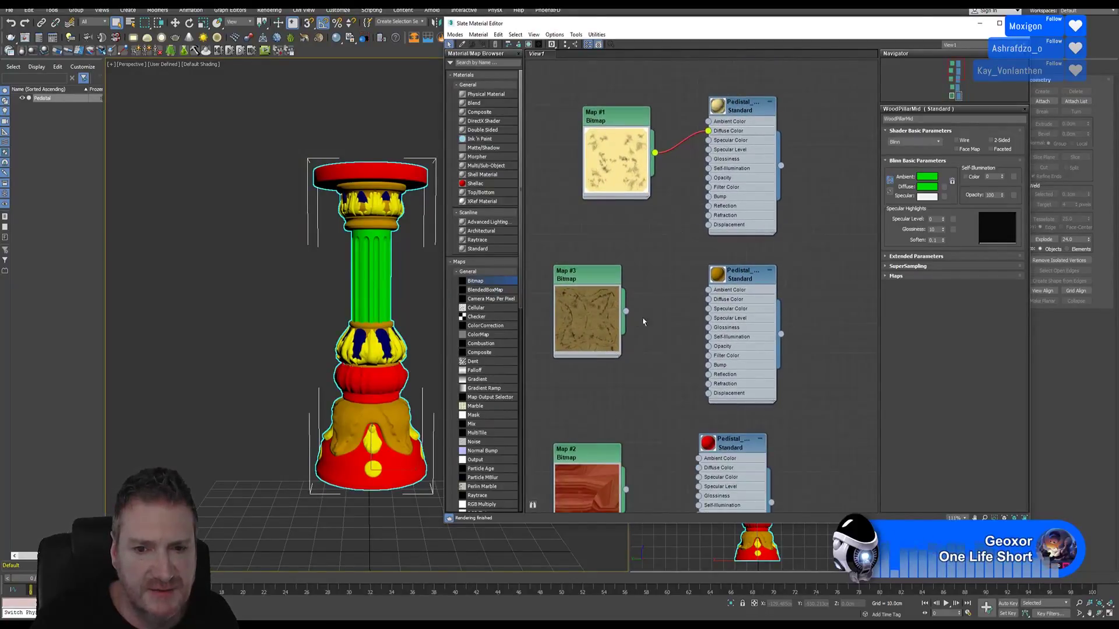
pyautogui.moveTo(625, 311); pyautogui.dragTo(708, 299)
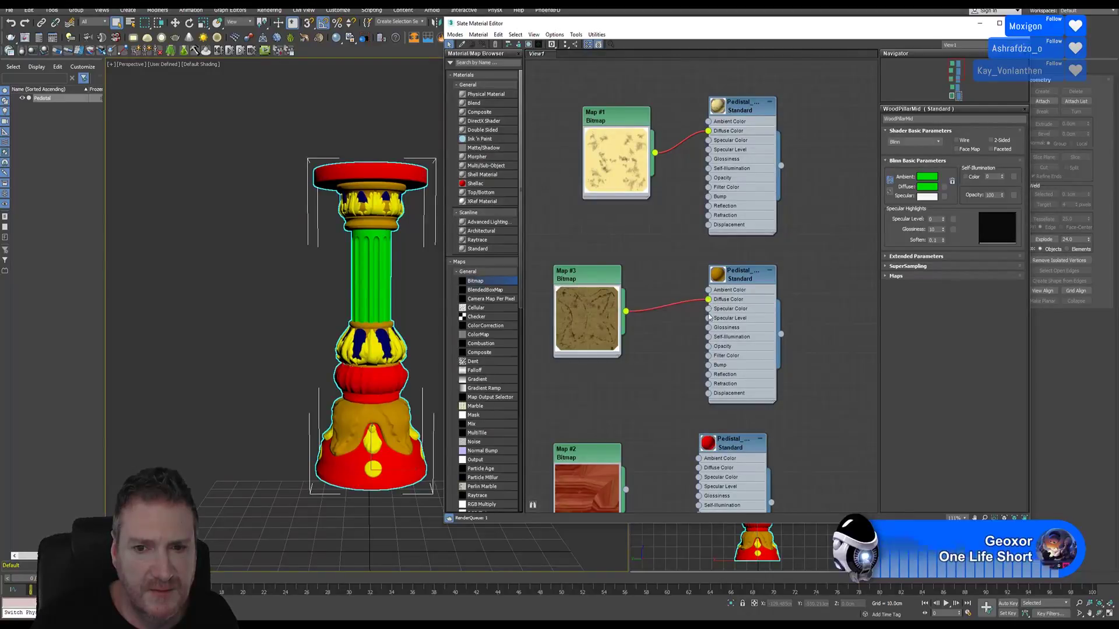
# Step: Connect the cherry wood, black marble and wood pillar bitmaps to the Diffuse Color inputs of the materials beside them
pyautogui.moveTo(702, 373); pyautogui.dragTo(692, 223, button='middle')
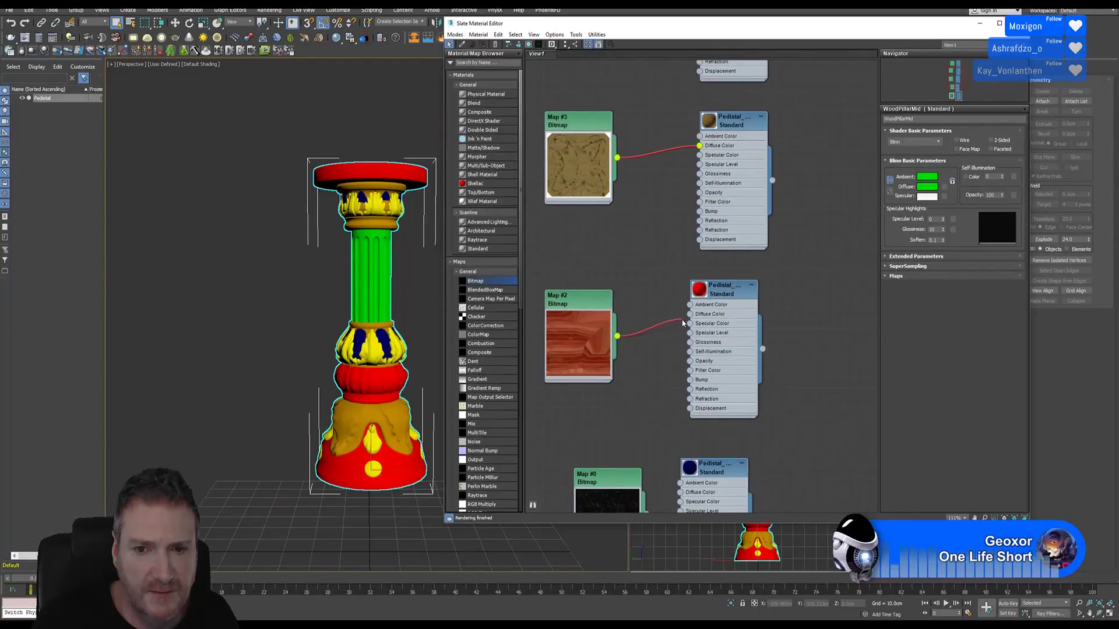
pyautogui.moveTo(693, 317); pyautogui.dragTo(693, 316)
pyautogui.moveTo(665, 331); pyautogui.dragTo(658, 178, button='middle')
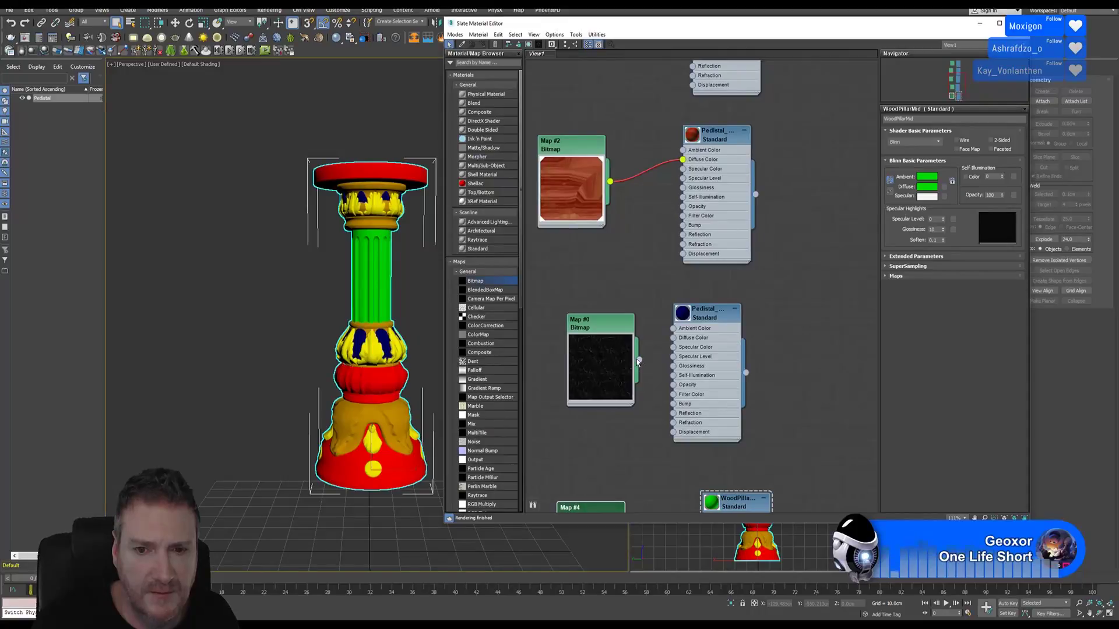
pyautogui.moveTo(694, 489); pyautogui.dragTo(696, 325, button='middle')
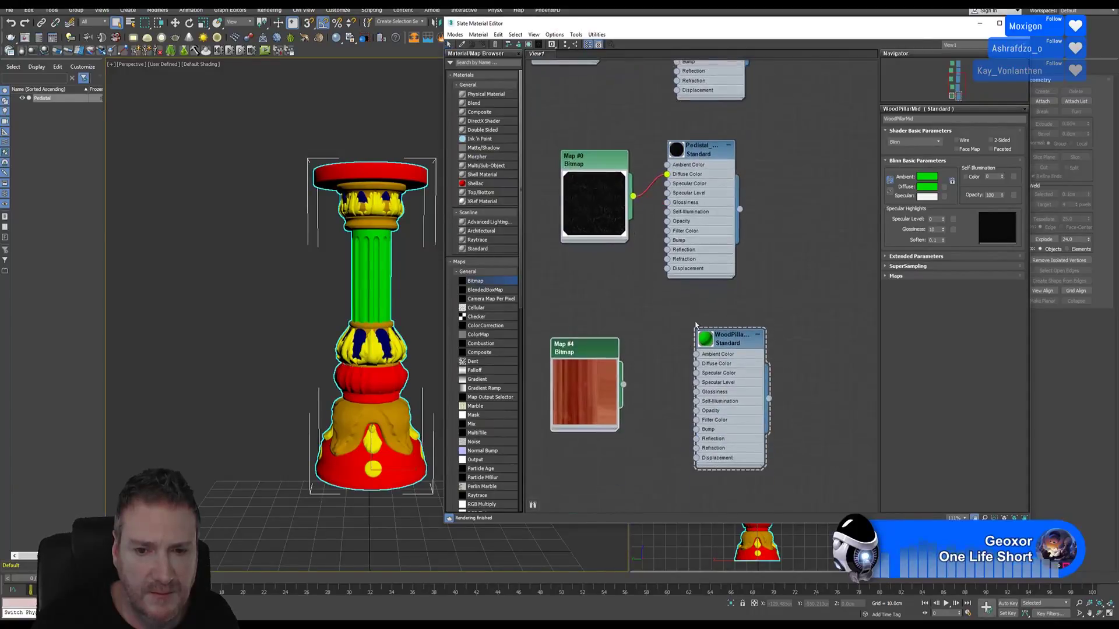
pyautogui.moveTo(644, 378); pyautogui.dragTo(696, 363)
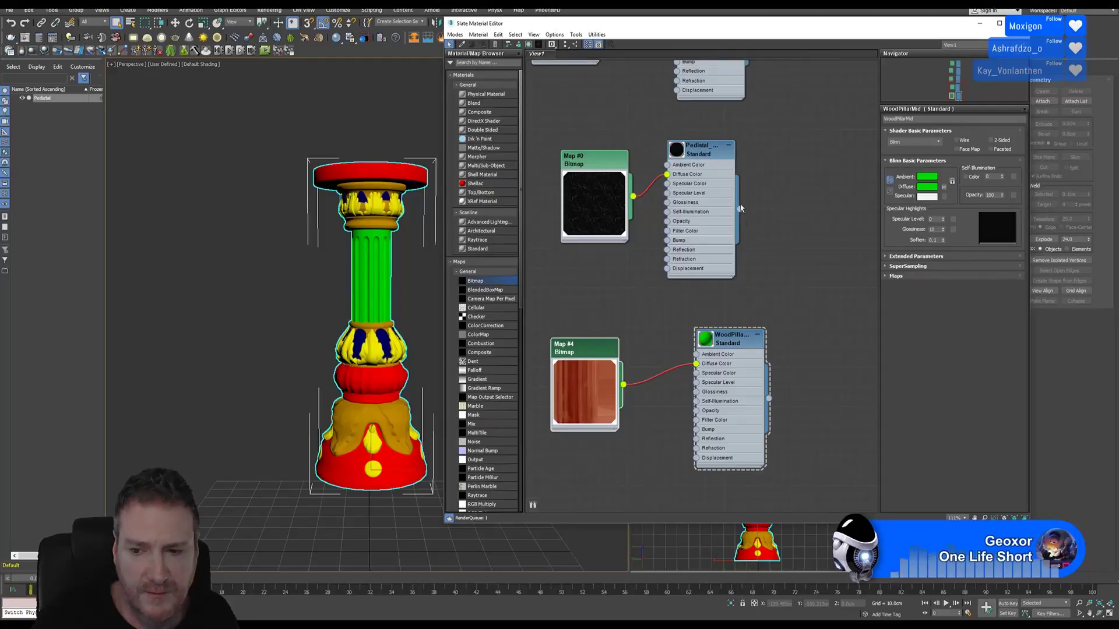
# Step: Show the Pedistal_Brass and Pedistal_GoldPaint shaded materials in the viewport on the Material #60 Multi/Sub-Object
pyautogui.moveTo(712, 106); pyautogui.dragTo(749, 528, button='middle')
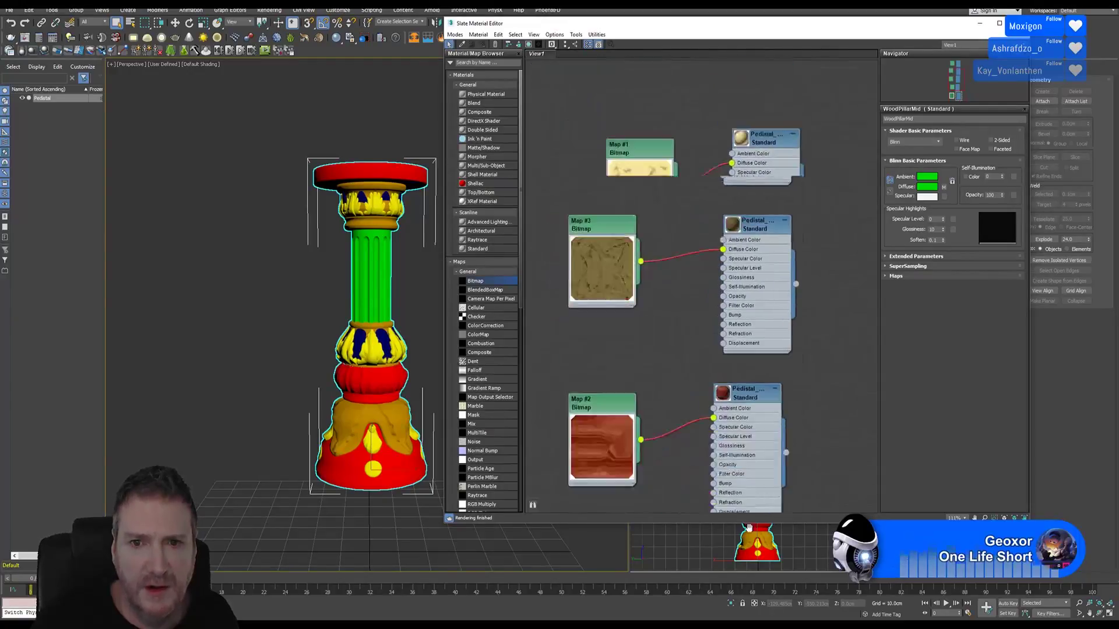
pyautogui.rightClick(761, 144)
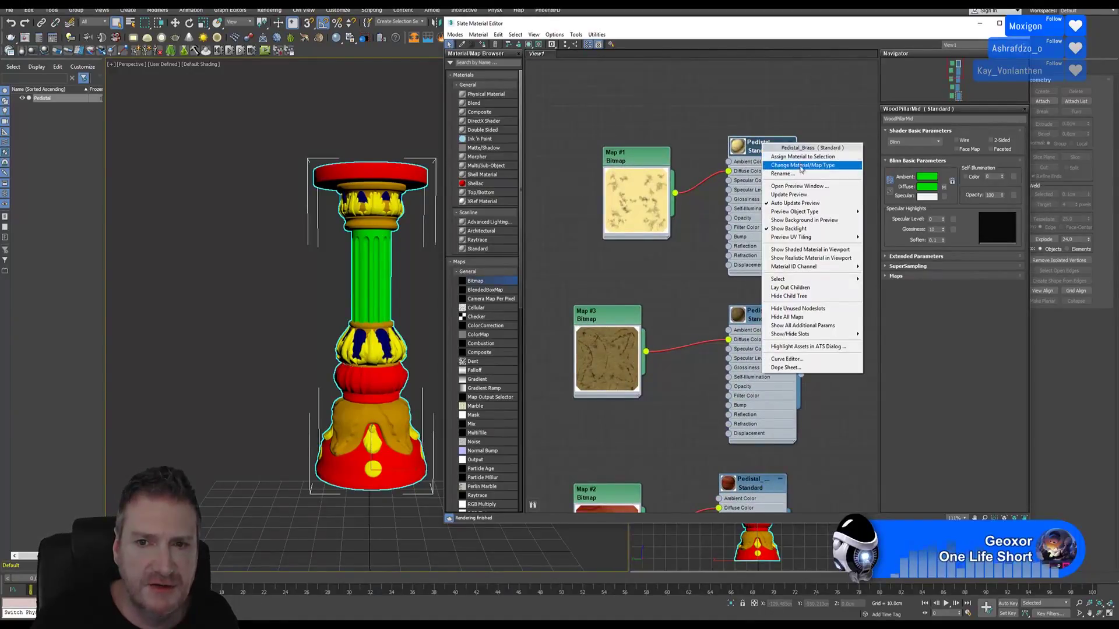
pyautogui.click(818, 256)
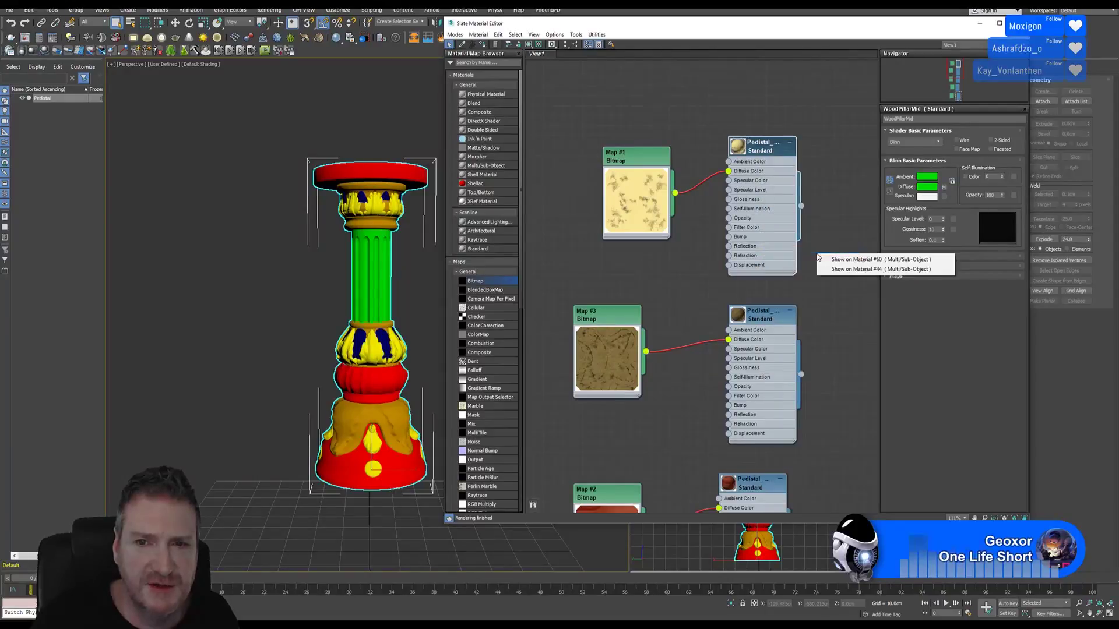
pyautogui.click(839, 260)
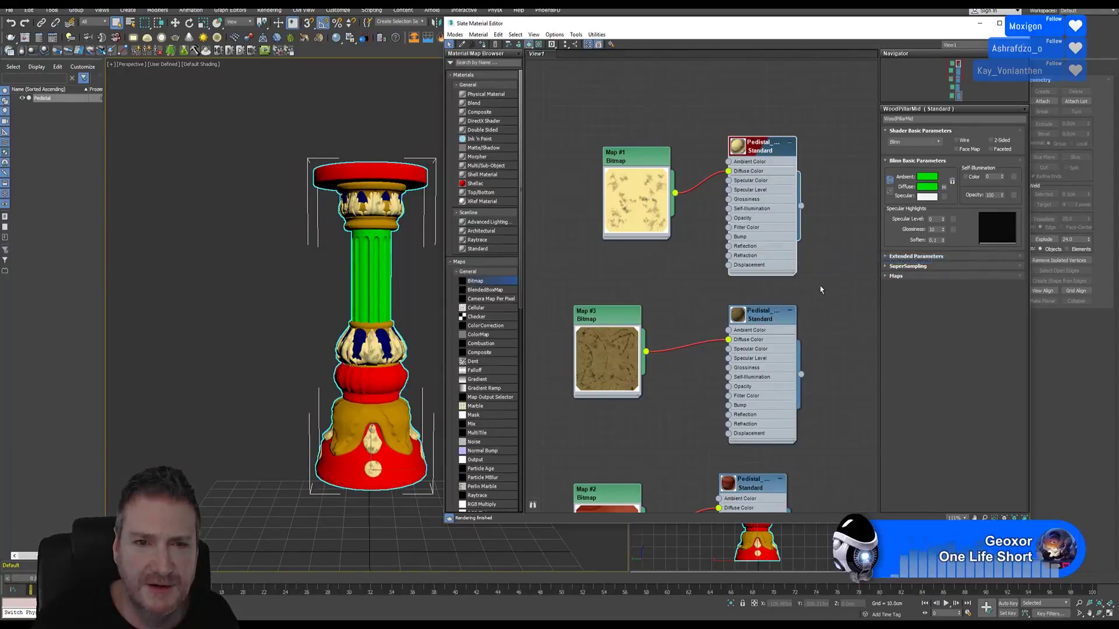
pyautogui.moveTo(822, 274); pyautogui.dragTo(793, 222, button='middle')
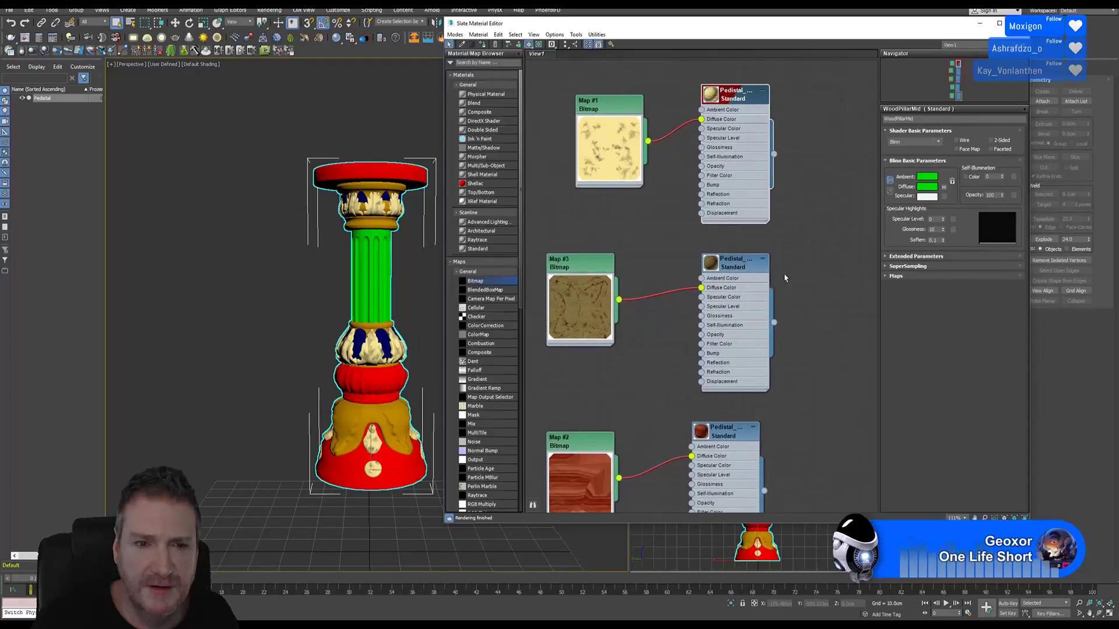
pyautogui.rightClick(740, 263)
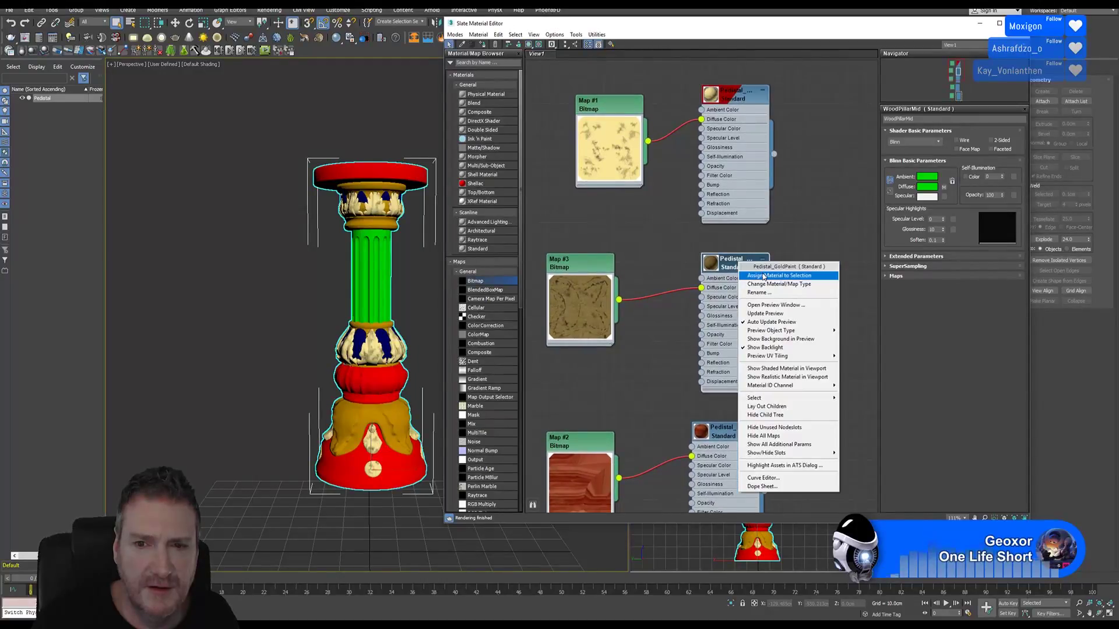
pyautogui.click(771, 369)
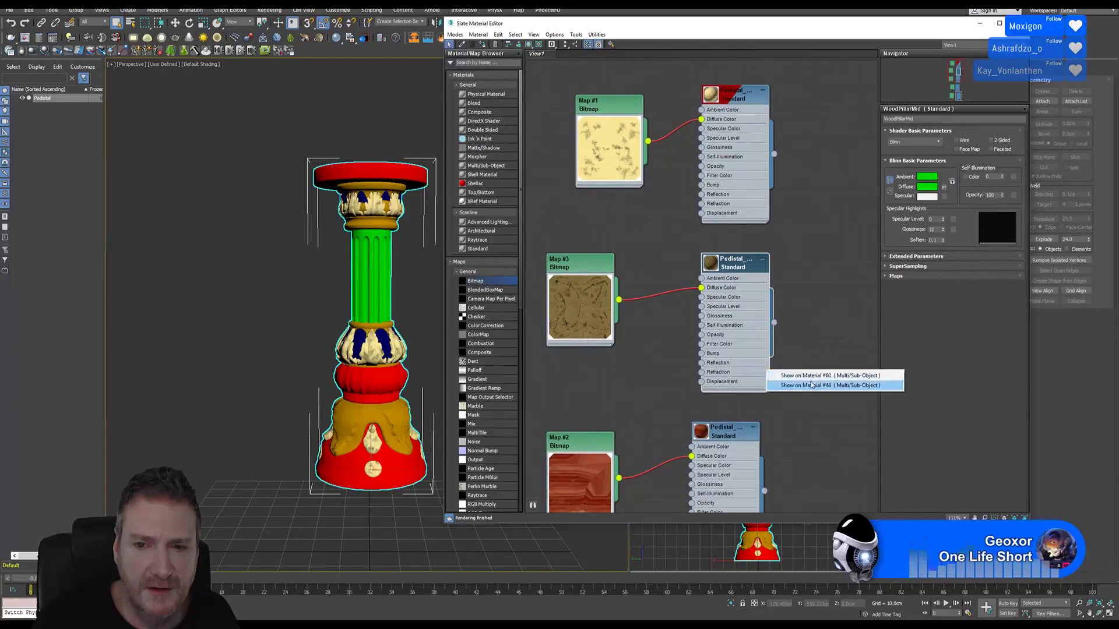
pyautogui.click(813, 376)
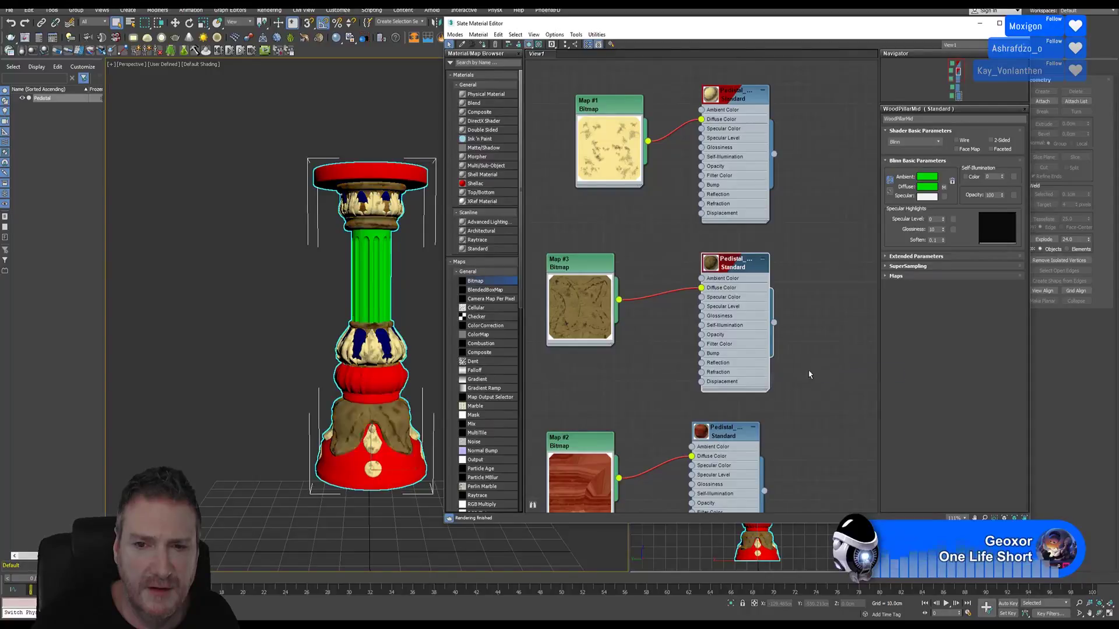
# Step: Show the Pedistal_CherryWood and Pedistal_BlackMarble shaded materials in the viewport on the Material #60 Multi/Sub-Object
pyautogui.moveTo(805, 355); pyautogui.dragTo(796, 298, button='middle')
pyautogui.rightClick(719, 337)
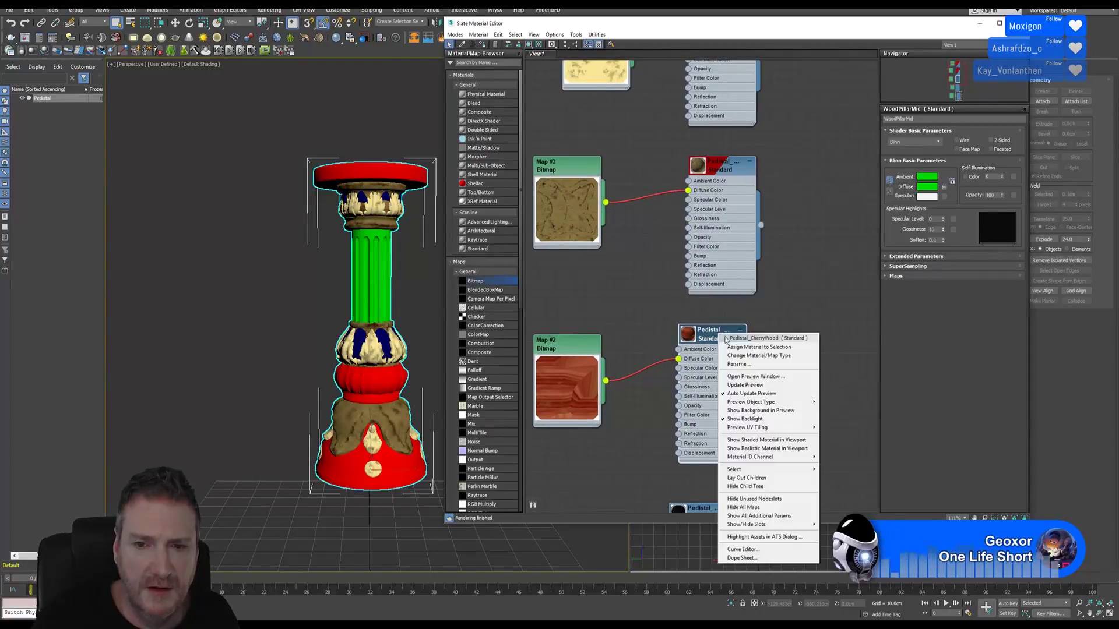
pyautogui.click(753, 440)
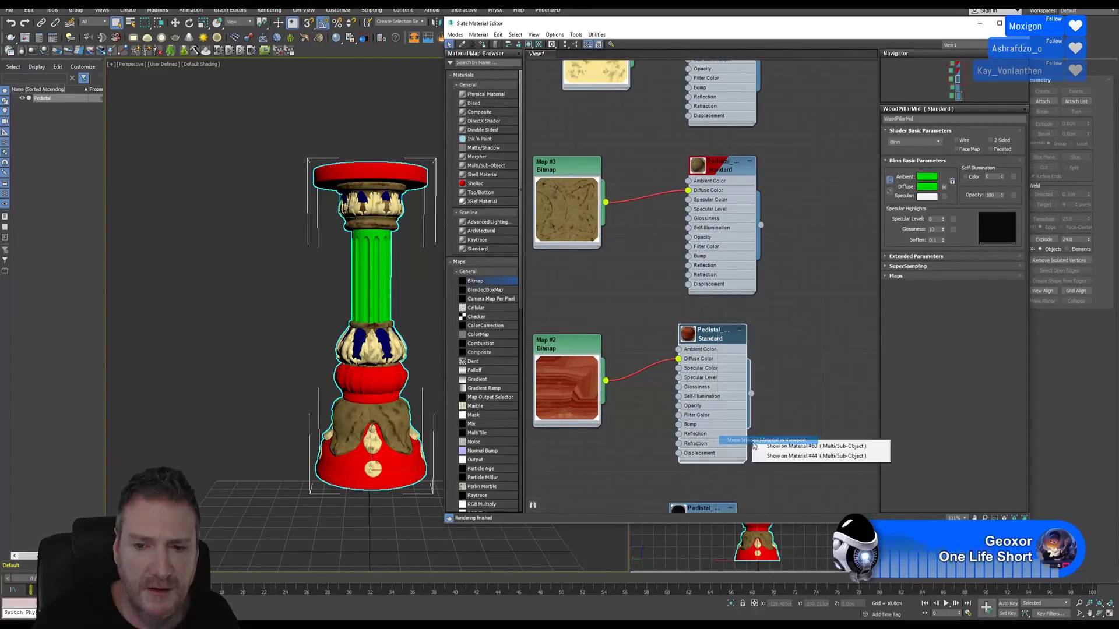
pyautogui.click(794, 447)
pyautogui.moveTo(787, 390); pyautogui.dragTo(761, 188, button='middle')
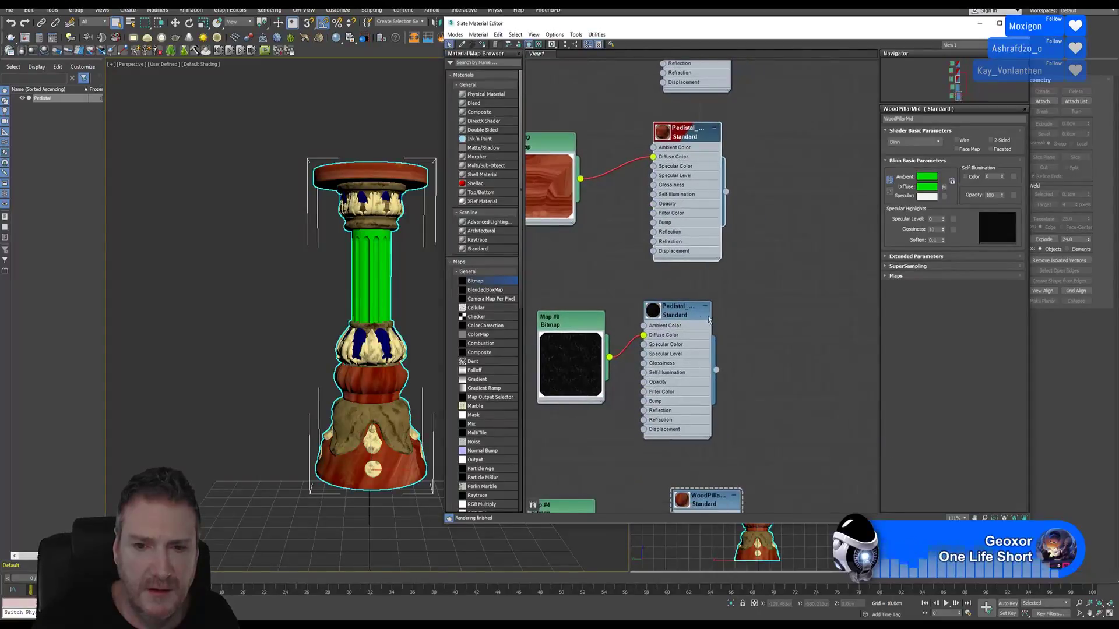
pyautogui.rightClick(682, 313)
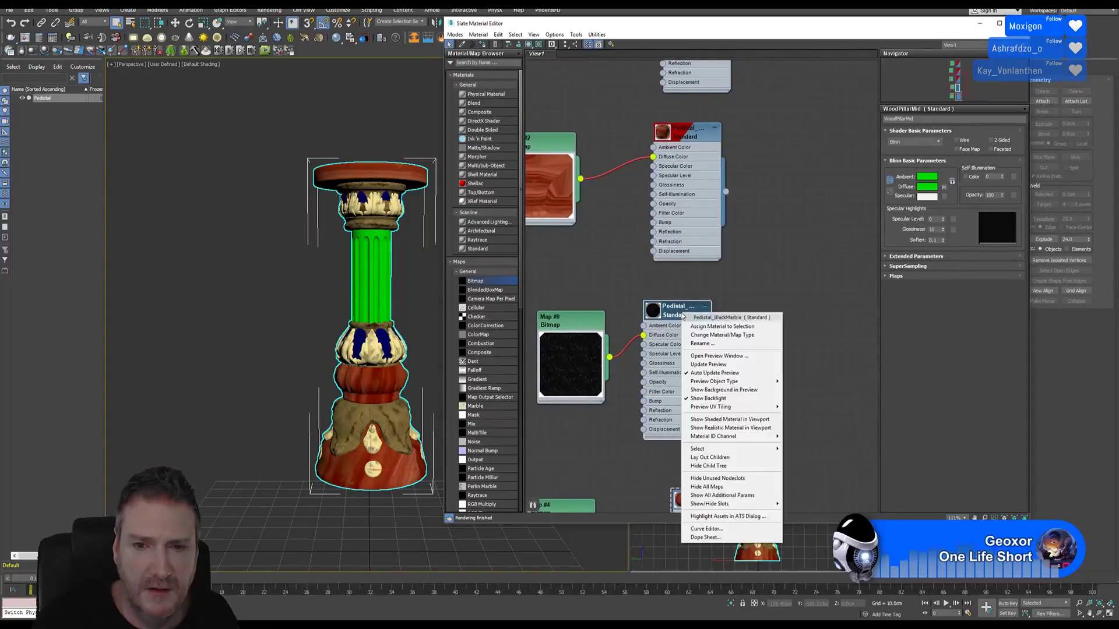
pyautogui.click(730, 419)
pyautogui.click(778, 424)
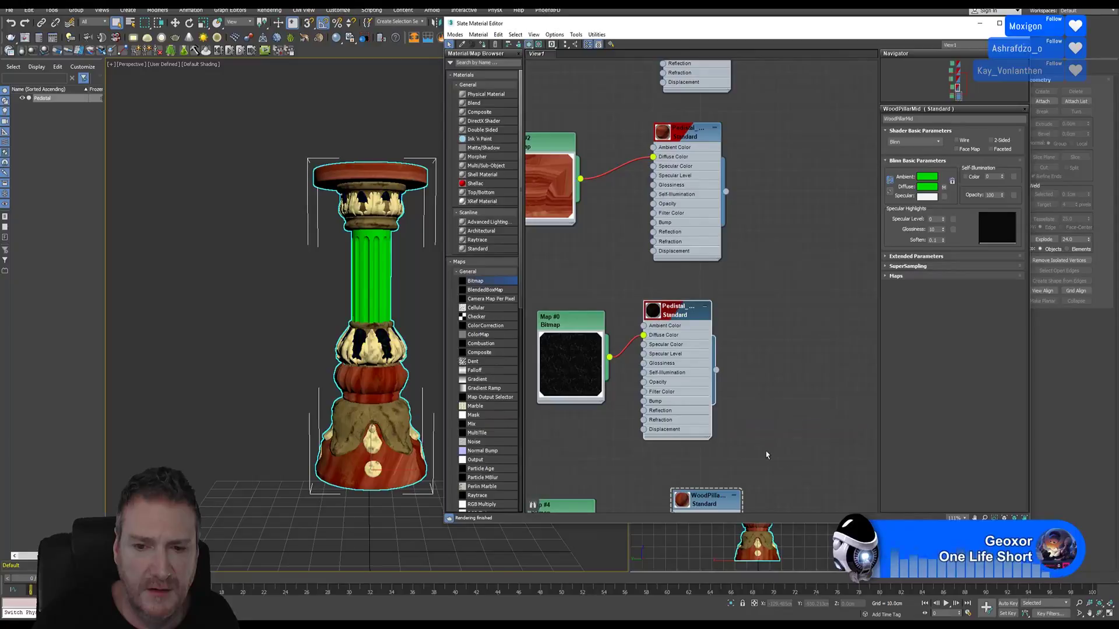
# Step: Show the WoodPillarMid shaded material in the viewport
pyautogui.moveTo(767, 457); pyautogui.dragTo(757, 236, button='middle')
pyautogui.rightClick(723, 326)
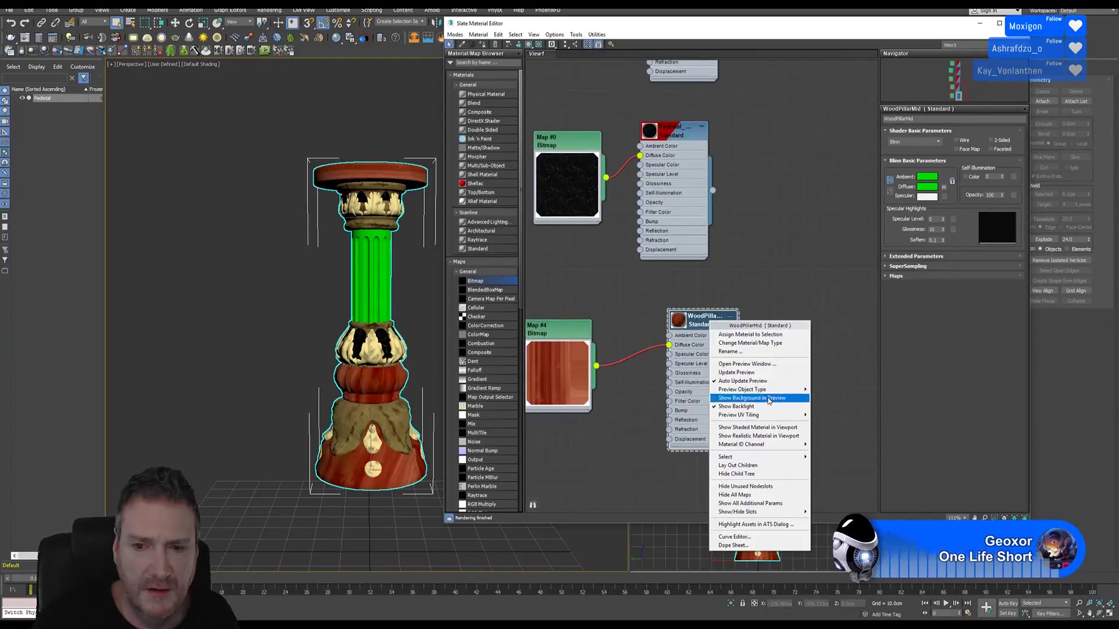
pyautogui.click(756, 428)
pyautogui.moveTo(769, 286); pyautogui.dragTo(788, 328, button='middle')
# Step: Close the Slate Material Editor and inspect the textured pedestal from a slightly rotated angle in the perspective view
pyautogui.moveTo(295, 292); pyautogui.dragTo(234, 334, button='middle')
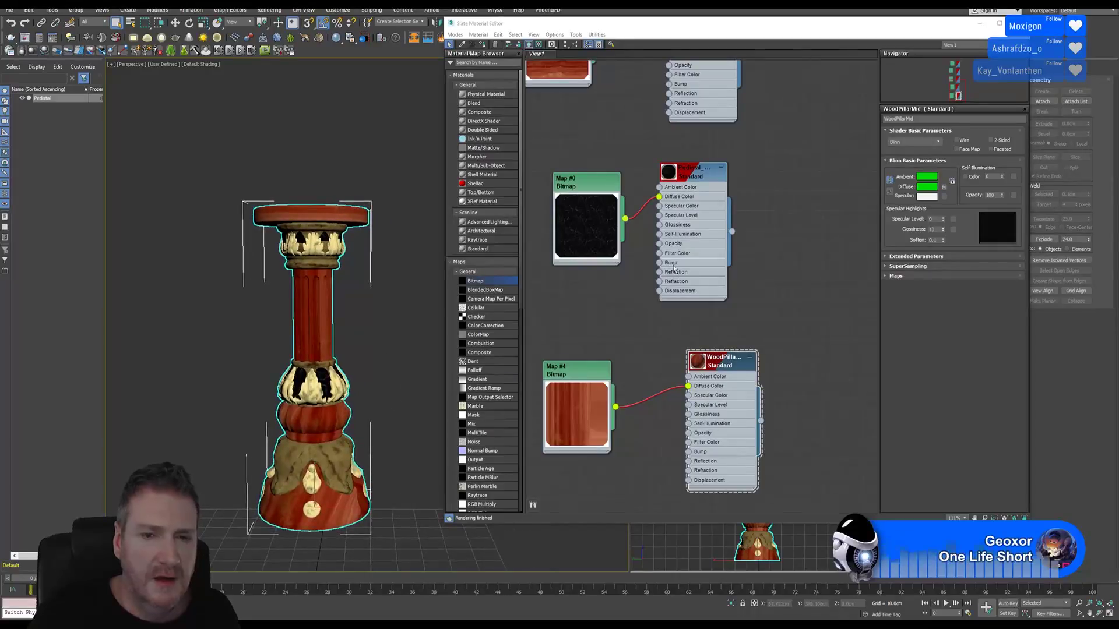
pyautogui.scroll(-5, 764, 292)
pyautogui.scroll(-2, 765, 289)
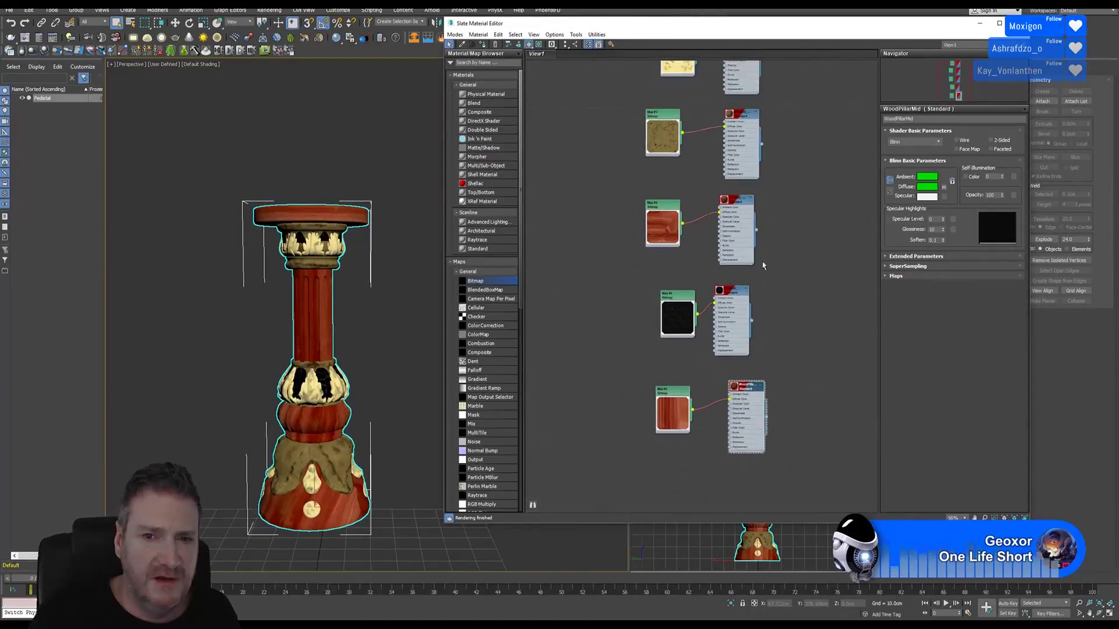
pyautogui.click(1018, 23)
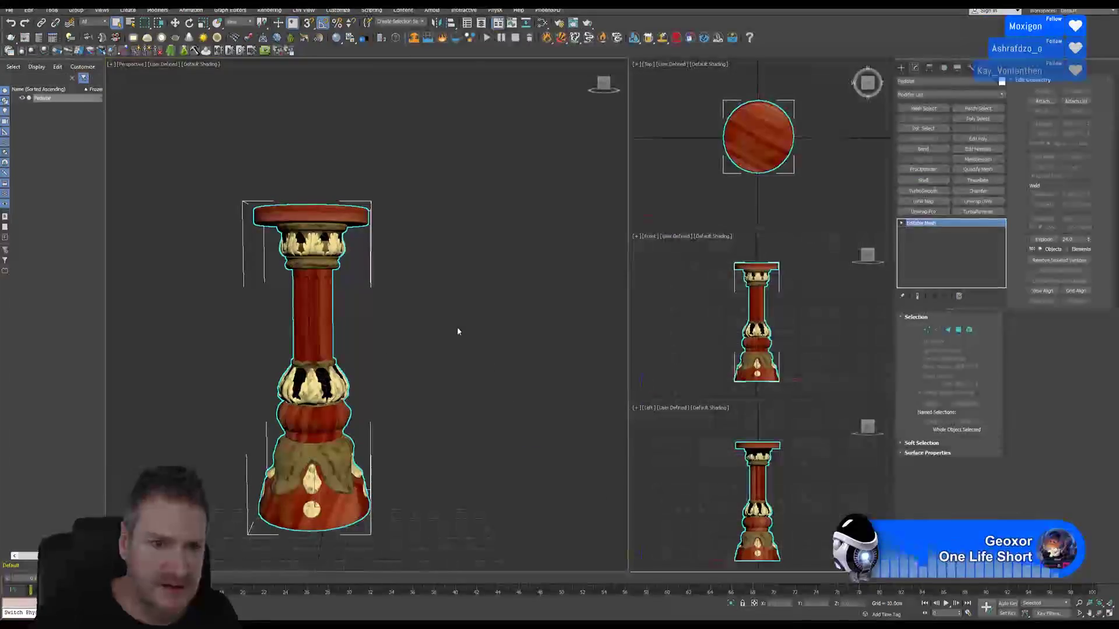
pyautogui.moveTo(457, 326); pyautogui.dragTo(495, 315, button='middle')
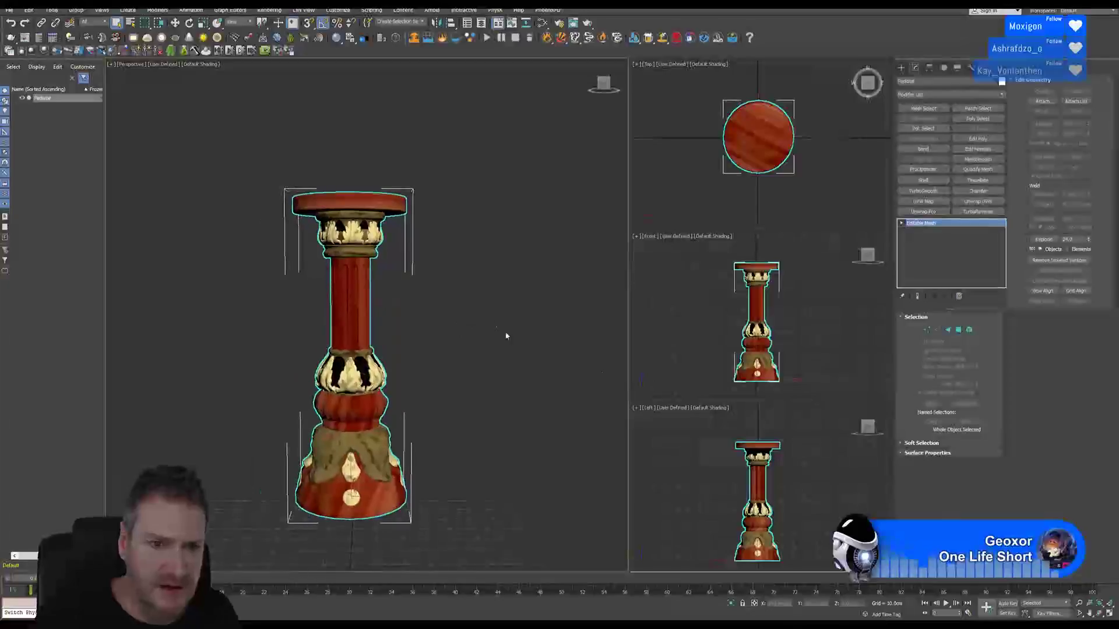
pyautogui.click(1099, 613)
pyautogui.moveTo(360, 350); pyautogui.dragTo(444, 339)
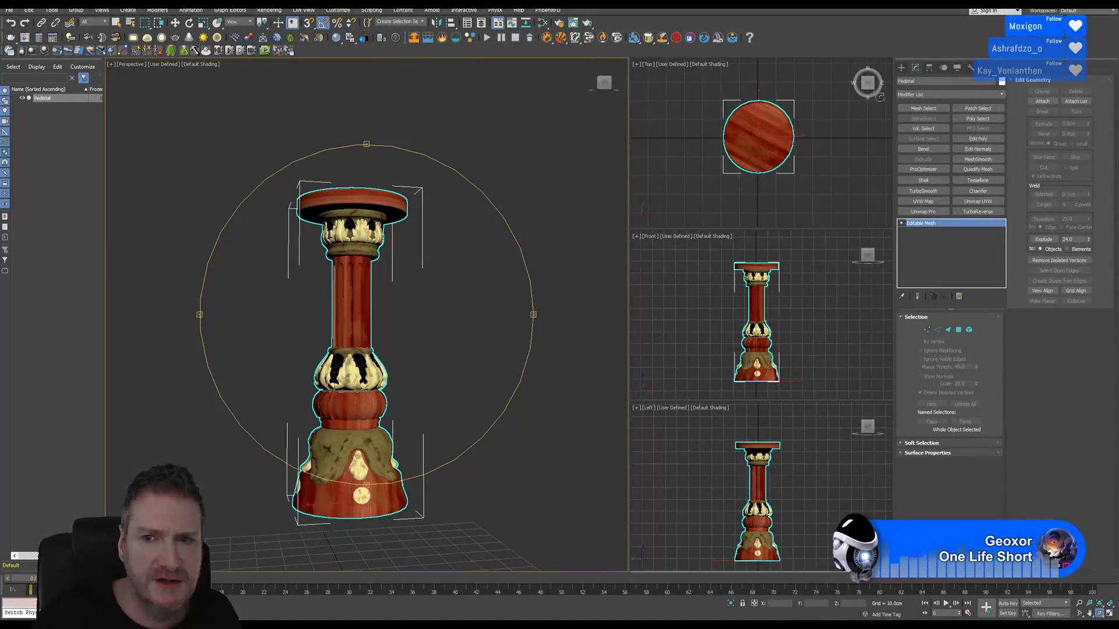
# Step: Add an Unwrap UVW modifier to the pedestal and select all of its UV polygons in the UV editor
pyautogui.click(979, 202)
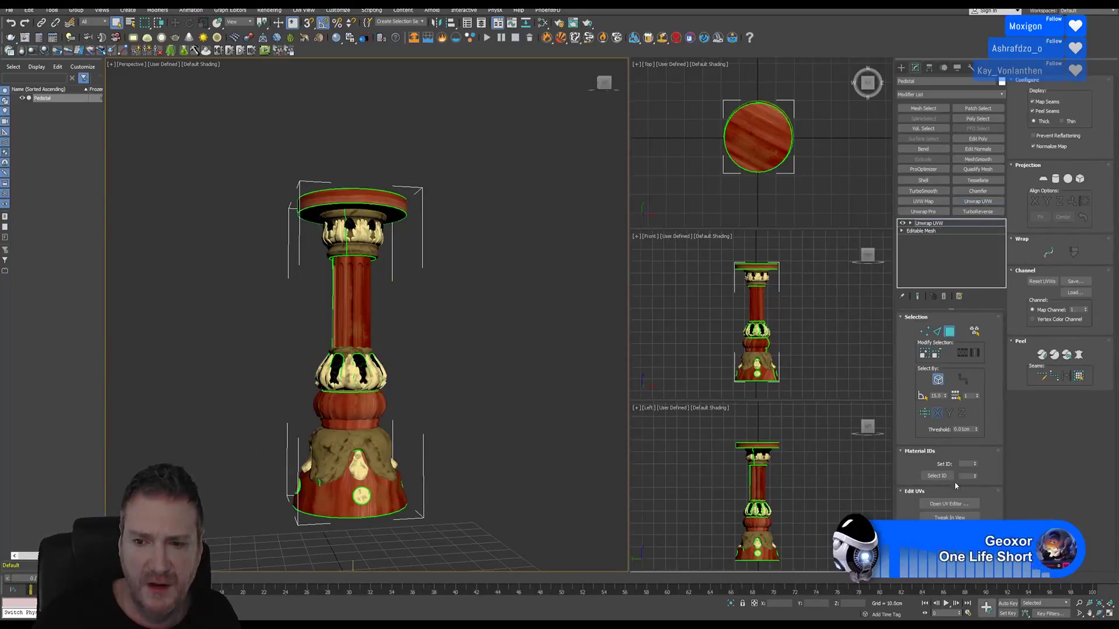
pyautogui.click(944, 508)
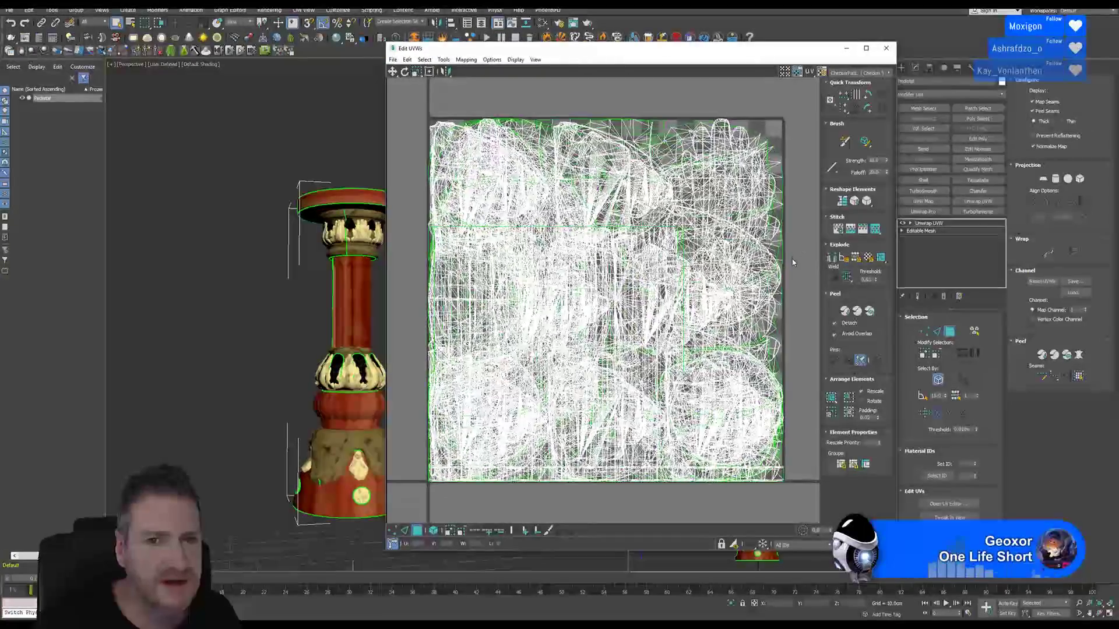
pyautogui.scroll(-2, 790, 260)
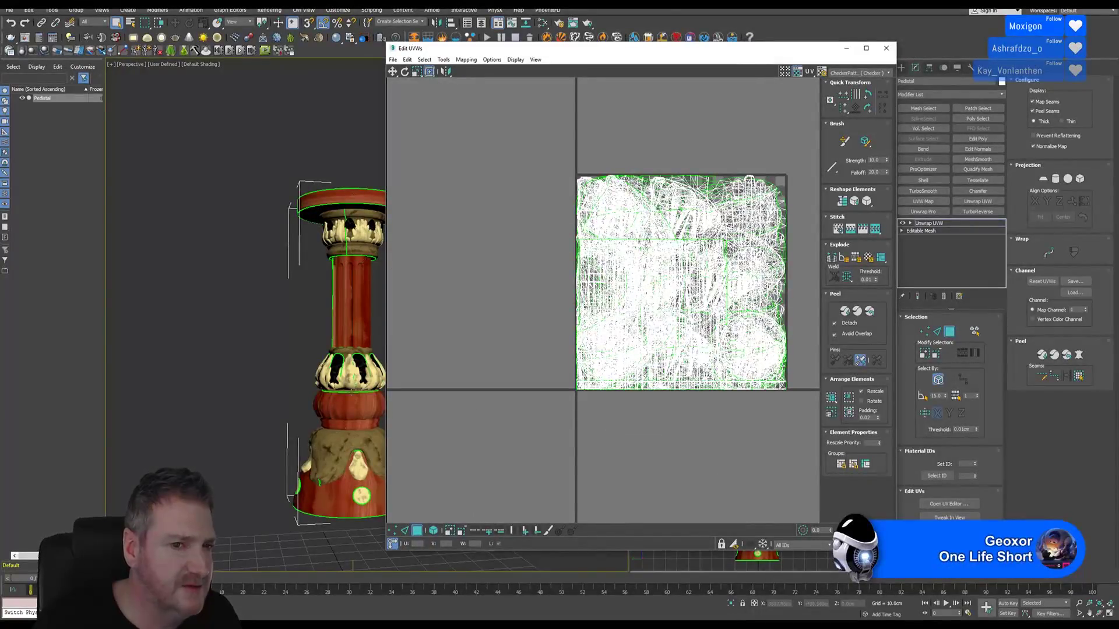
pyautogui.scroll(-2, 528, 239)
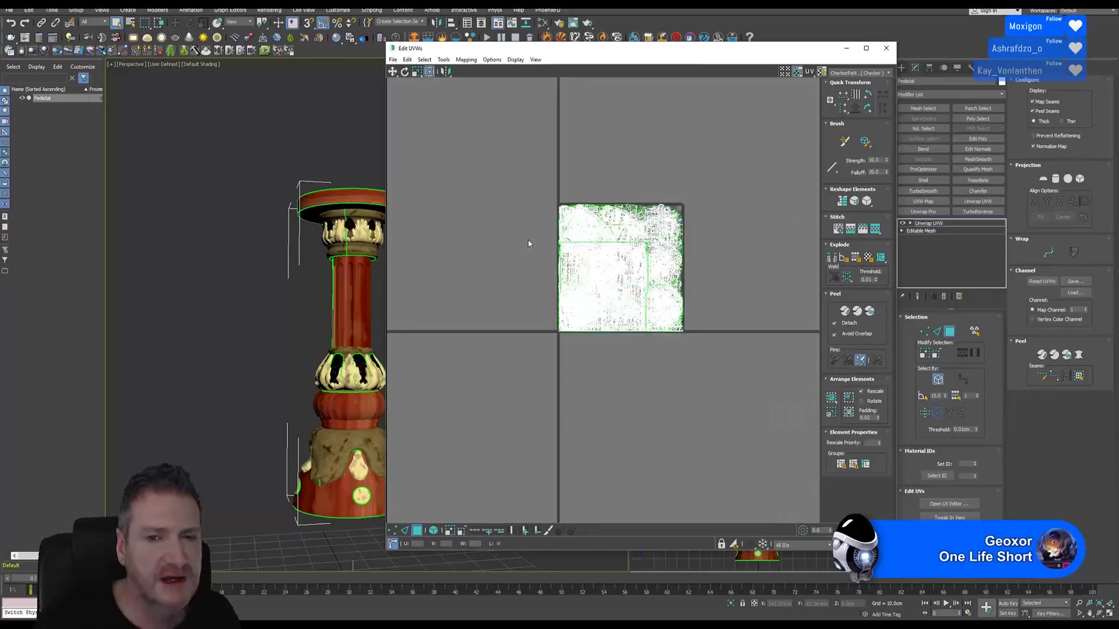
pyautogui.moveTo(683, 359); pyautogui.dragTo(718, 386)
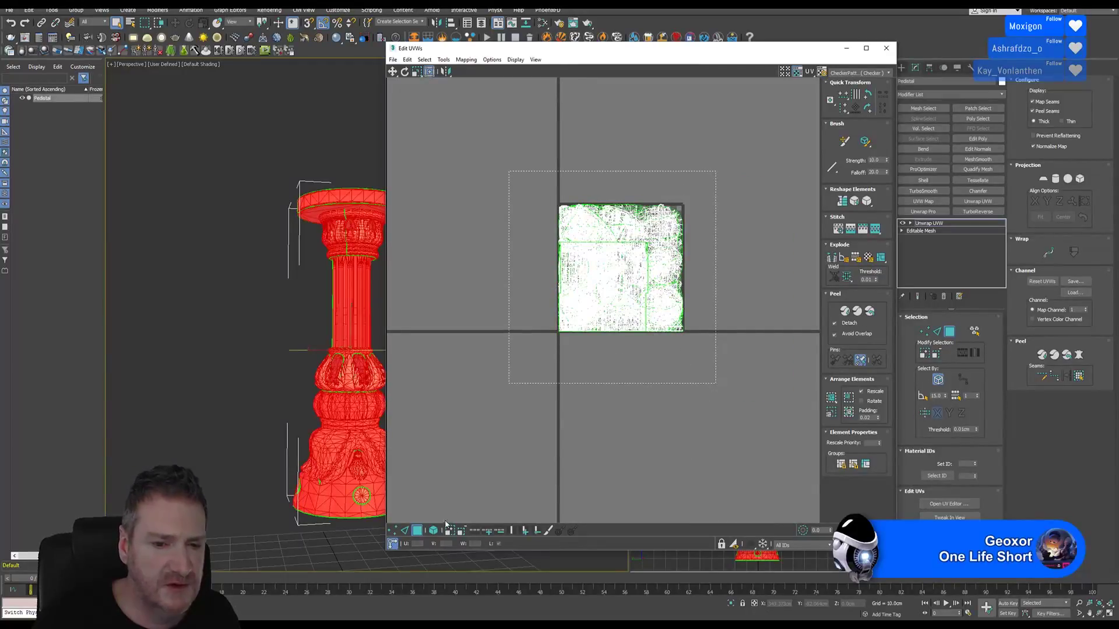
# Step: Select all of the pedestal's UVs, pack them Non-Convex with 0.001 padding, rotated clusters and filled holes, and close the UV editor
pyautogui.moveTo(508, 199); pyautogui.dragTo(739, 379)
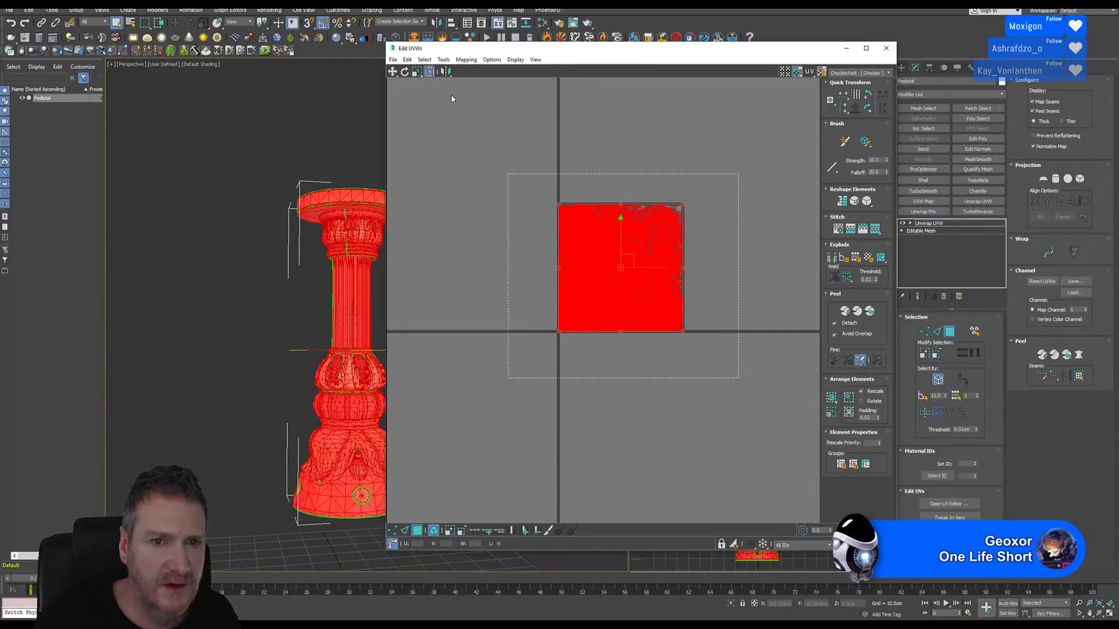
pyautogui.click(444, 60)
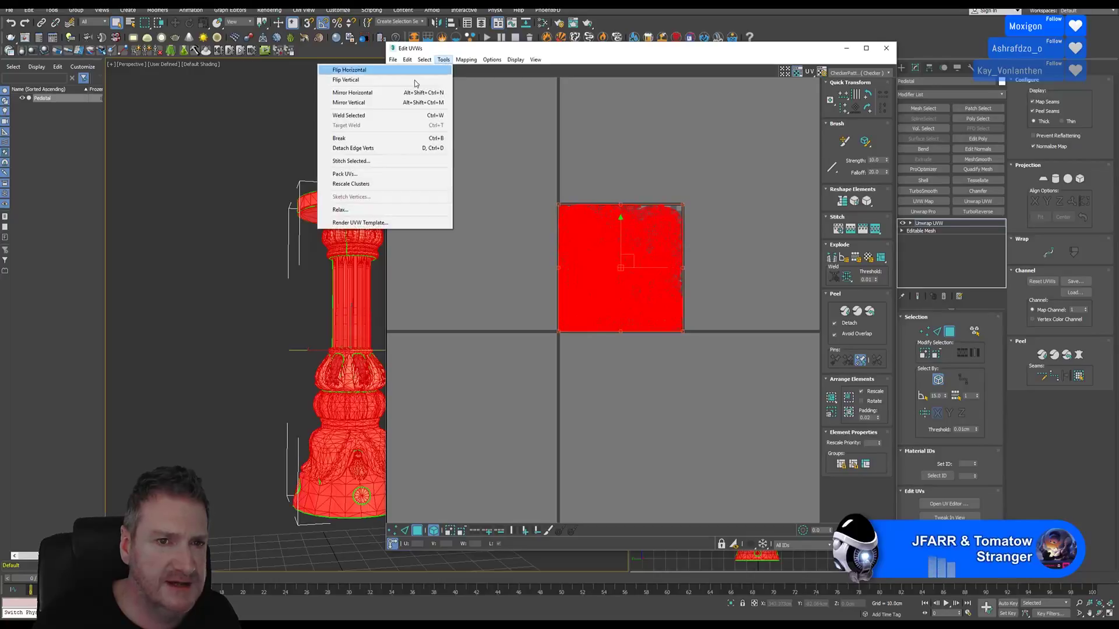
pyautogui.click(359, 175)
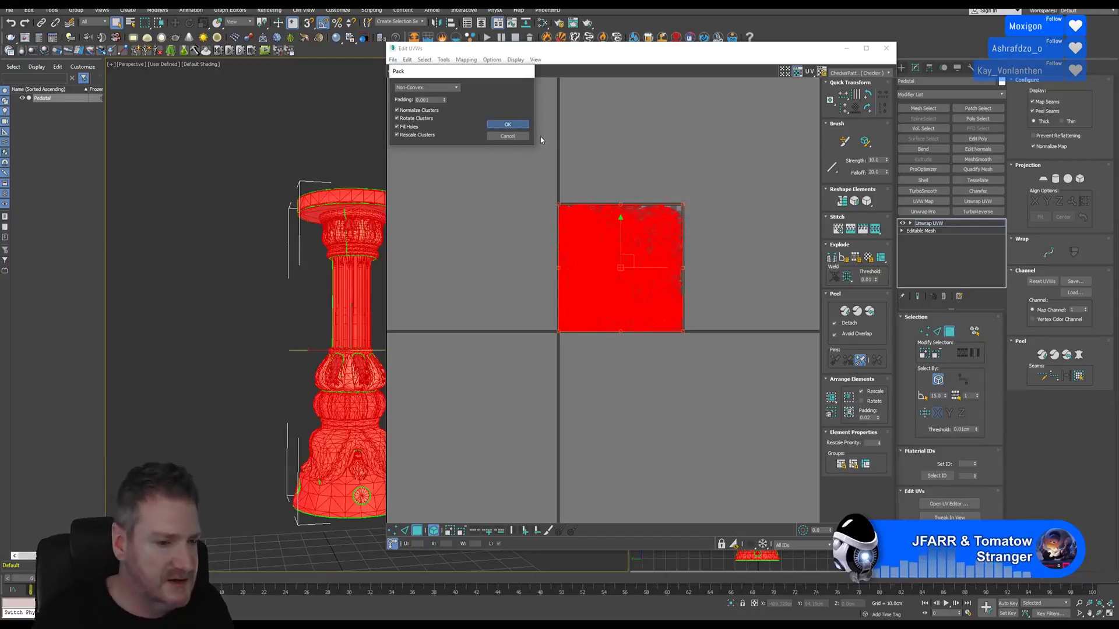
pyautogui.press('Return')
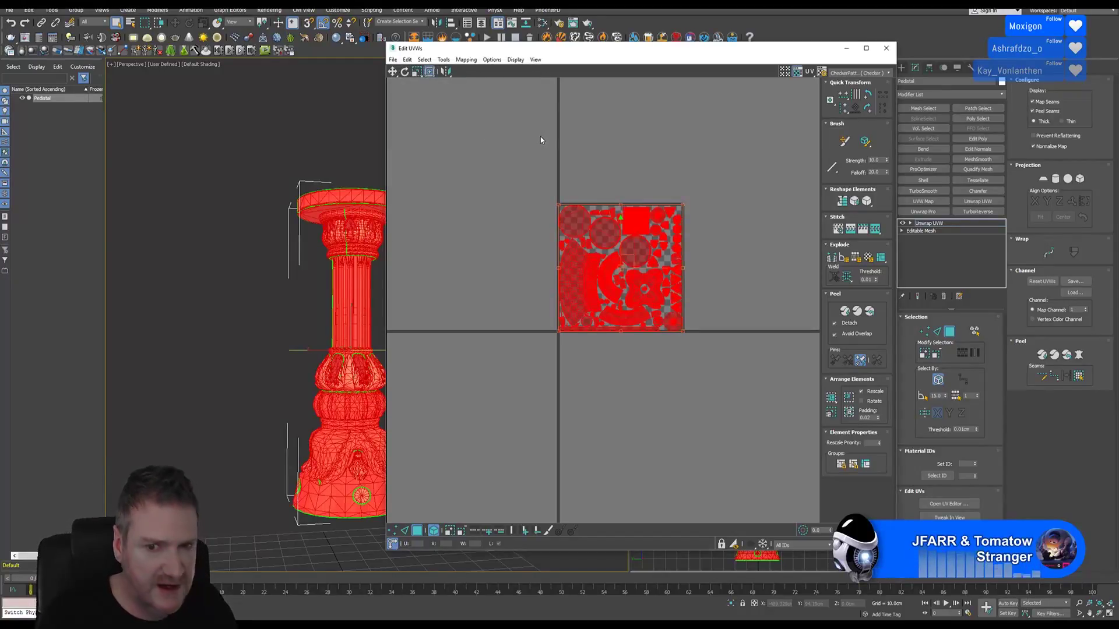
pyautogui.click(720, 227)
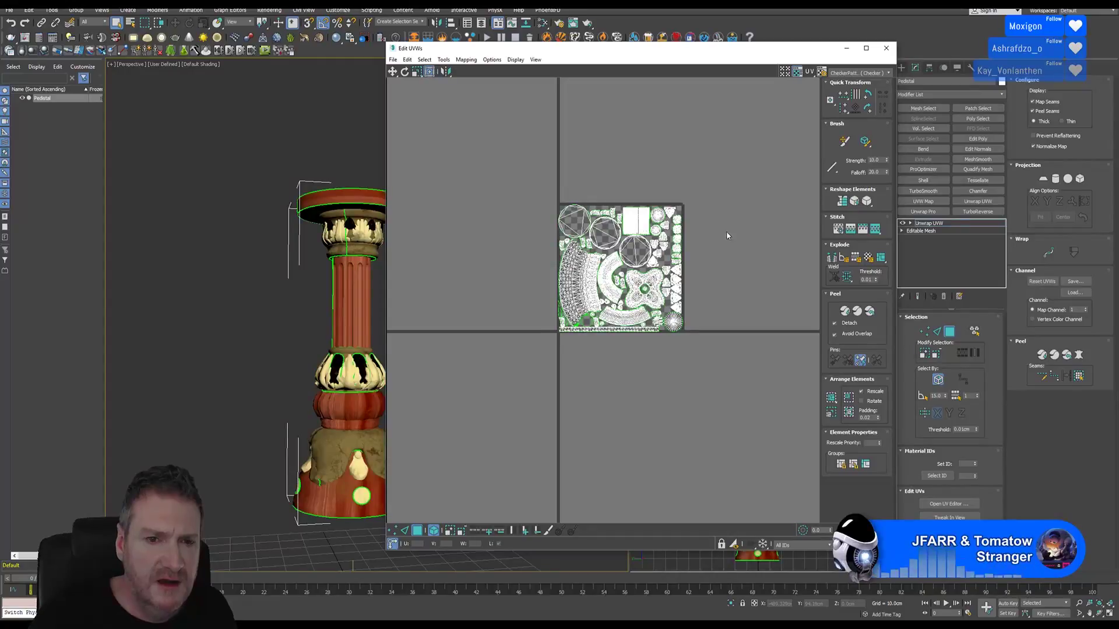
pyautogui.scroll(4, 697, 277)
pyautogui.moveTo(698, 279); pyautogui.dragTo(761, 257, button='middle')
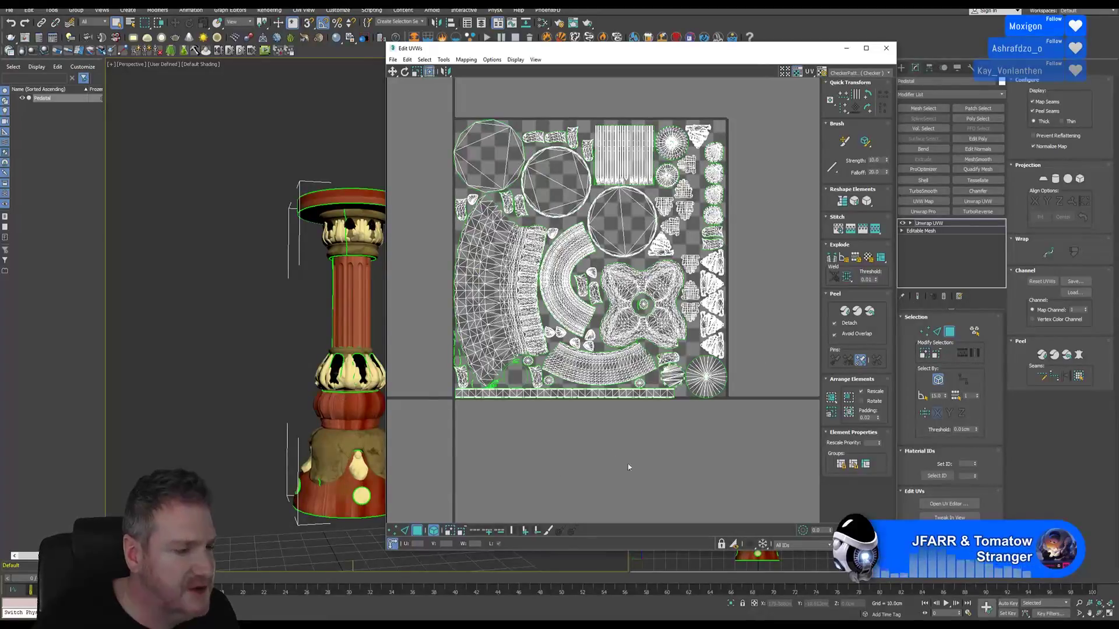
pyautogui.click(887, 49)
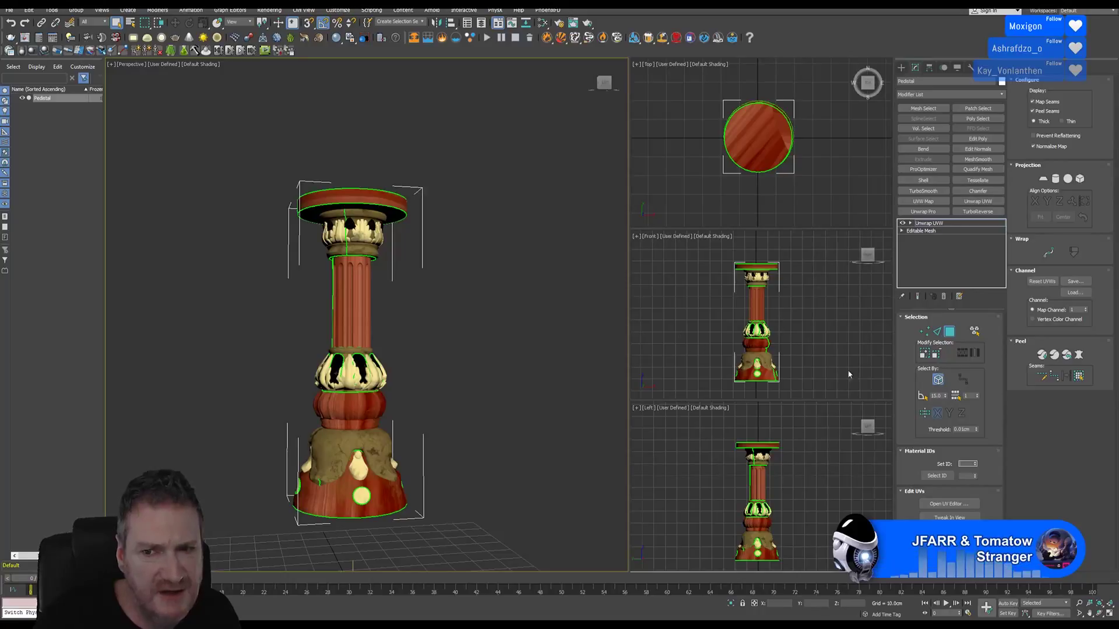
# Step: Toggle the Unwrap UVW modifier's effect off and on to compare the pedestal's textures with and without the packed UVs
pyautogui.click(951, 332)
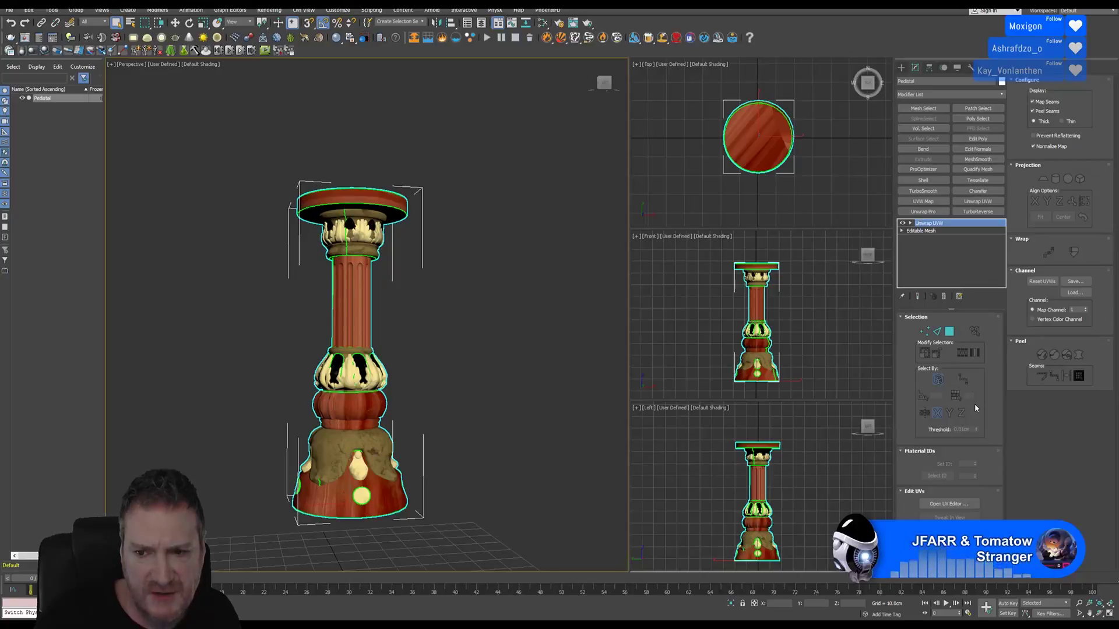
pyautogui.click(949, 332)
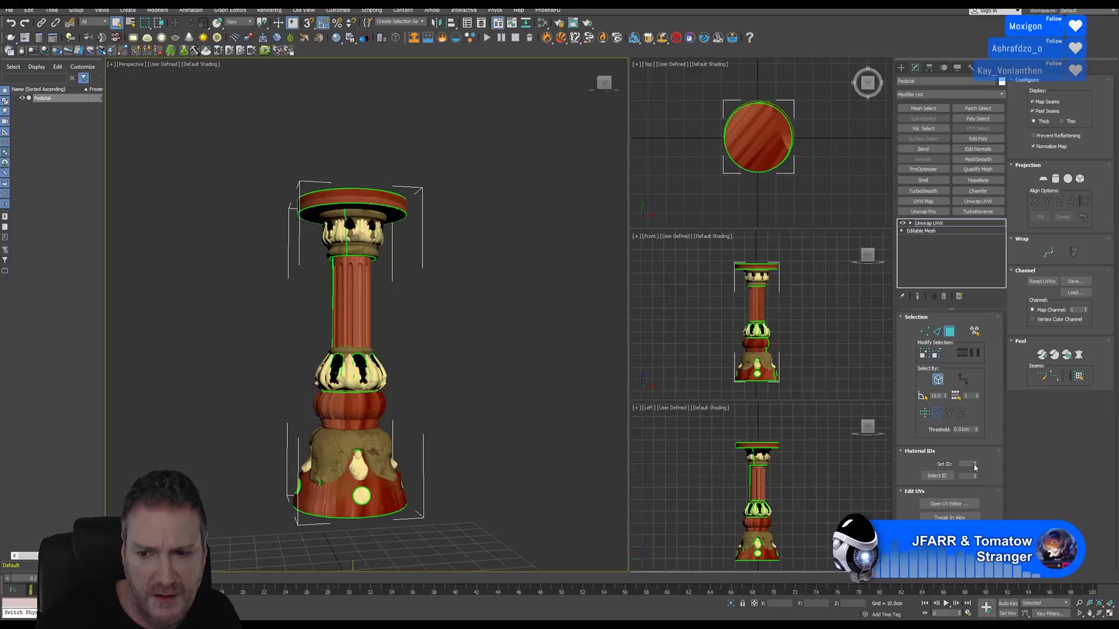
pyautogui.click(904, 223)
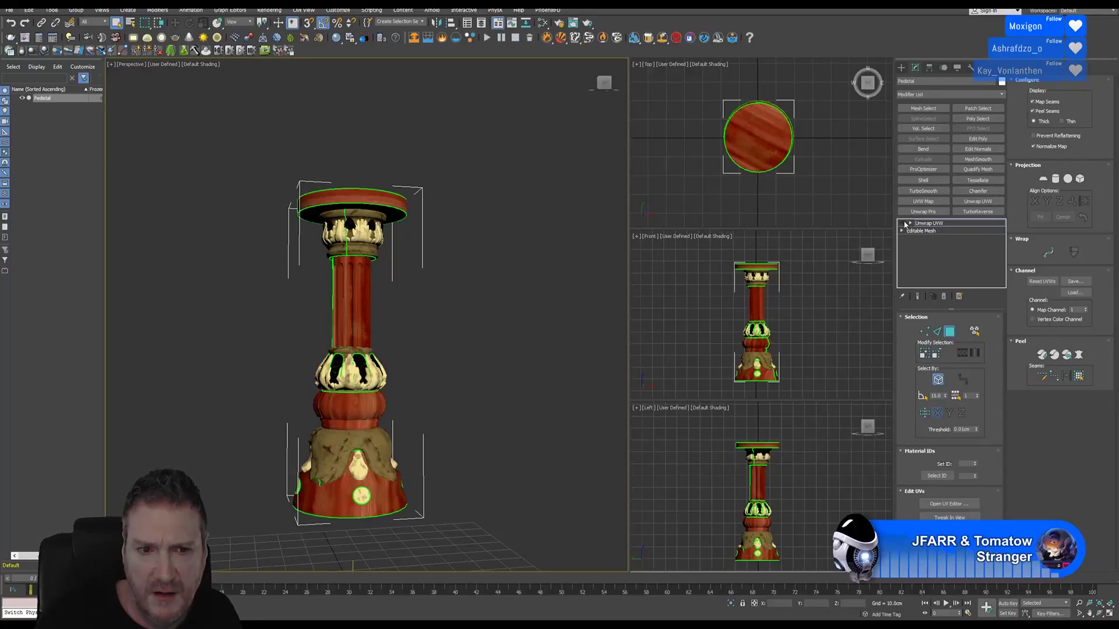
pyautogui.click(905, 224)
pyautogui.click(904, 224)
pyautogui.click(904, 223)
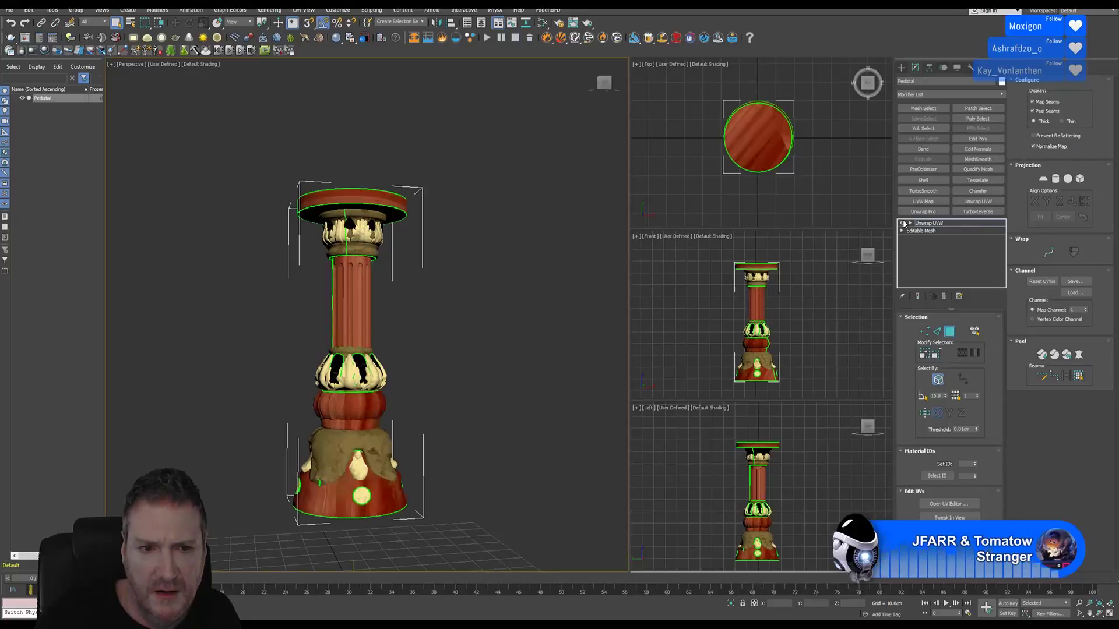
pyautogui.click(904, 223)
pyautogui.click(903, 223)
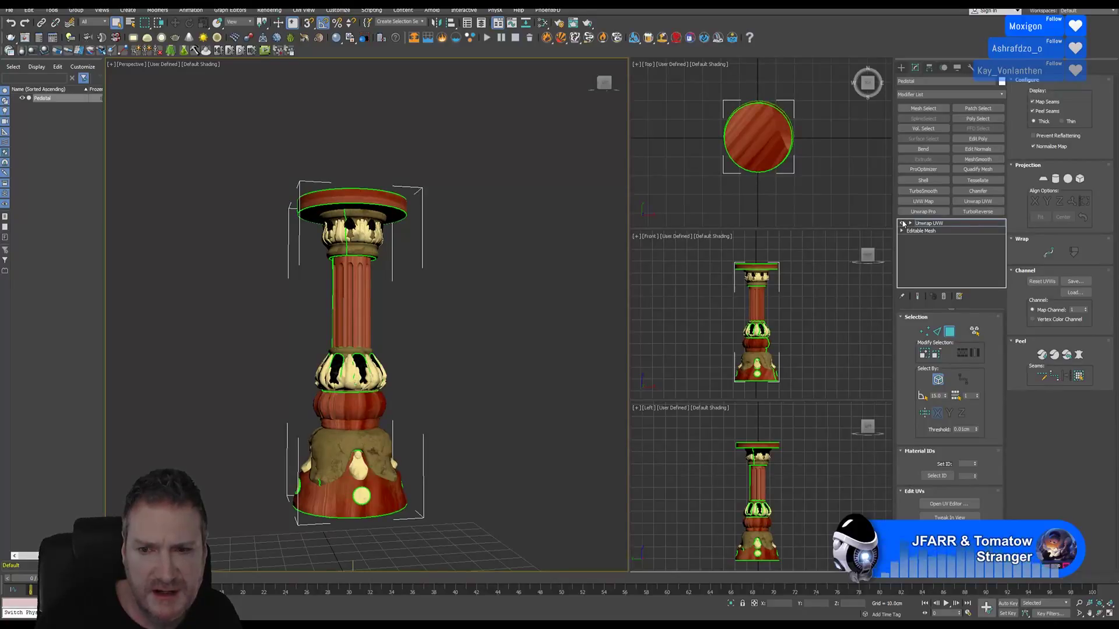
# Step: Replace the pedestal's packed Unwrap UVW modifier with a fresh Unwrap UVW modifier
pyautogui.click(928, 223)
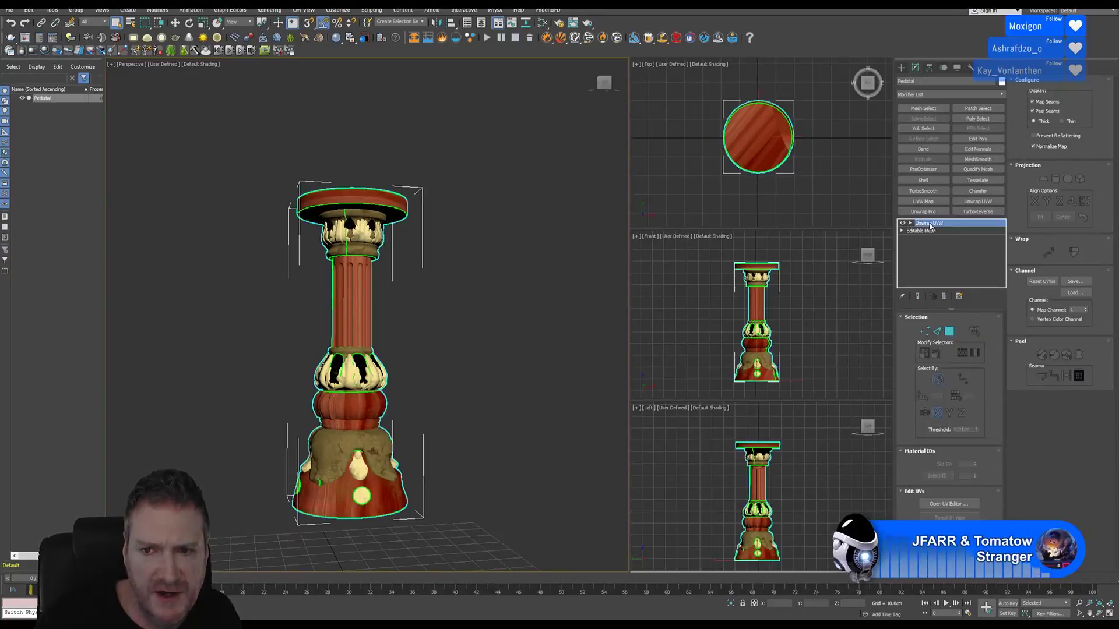
pyautogui.click(944, 297)
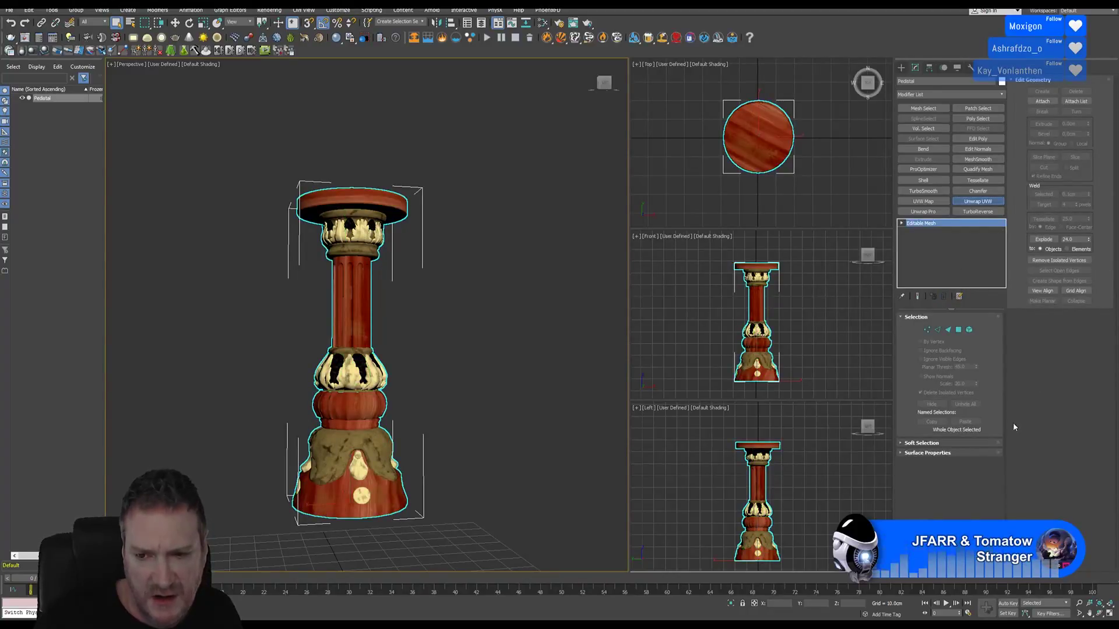
pyautogui.hotkey('ctrl', 'z')
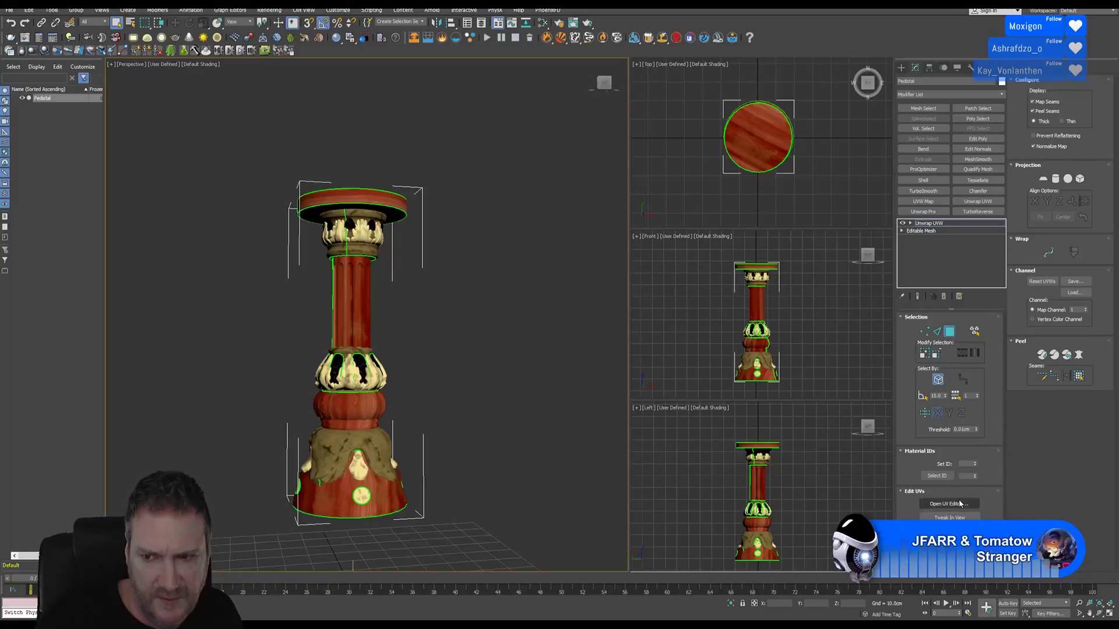
# Step: Examine the pedestal's map channel 1 UV layout in the UV editor, and close the editor
pyautogui.click(951, 505)
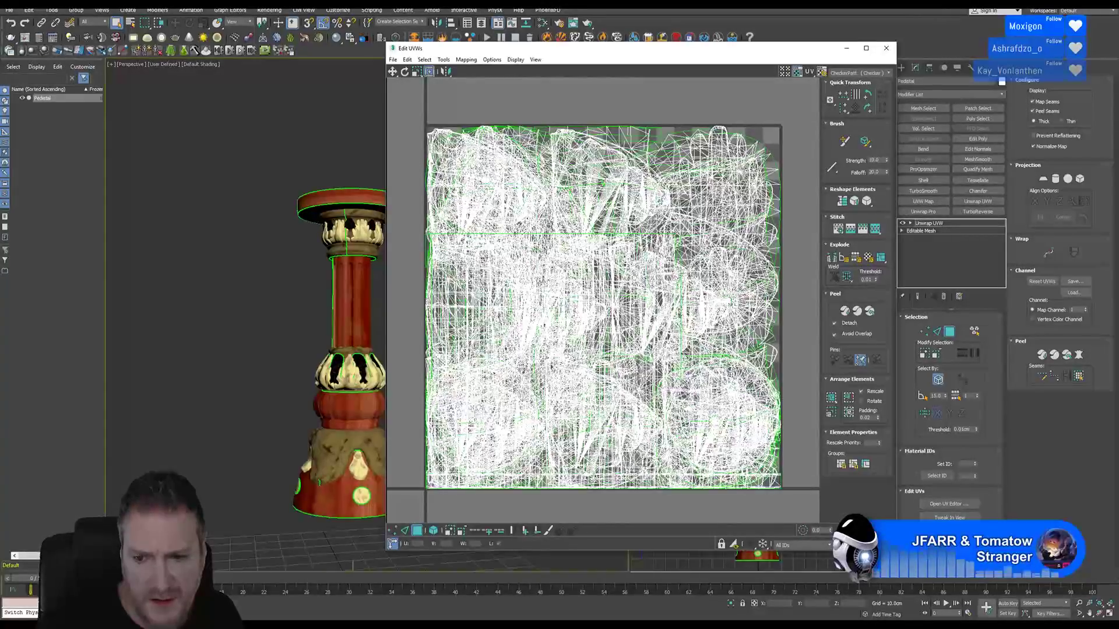
pyautogui.press('j')
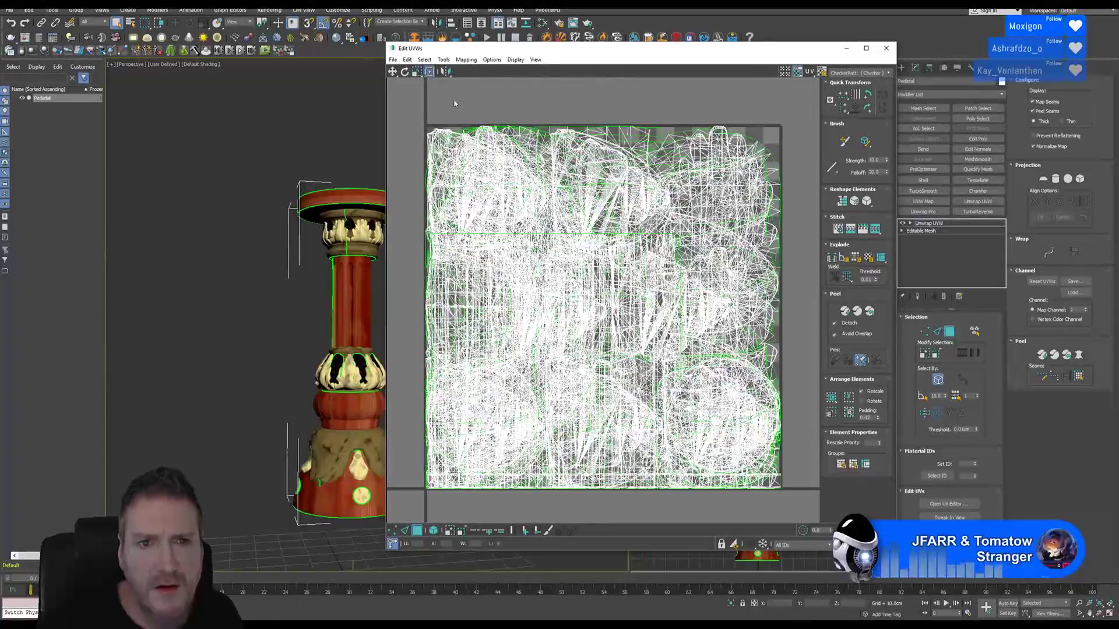
pyautogui.click(467, 60)
pyautogui.moveTo(492, 65)
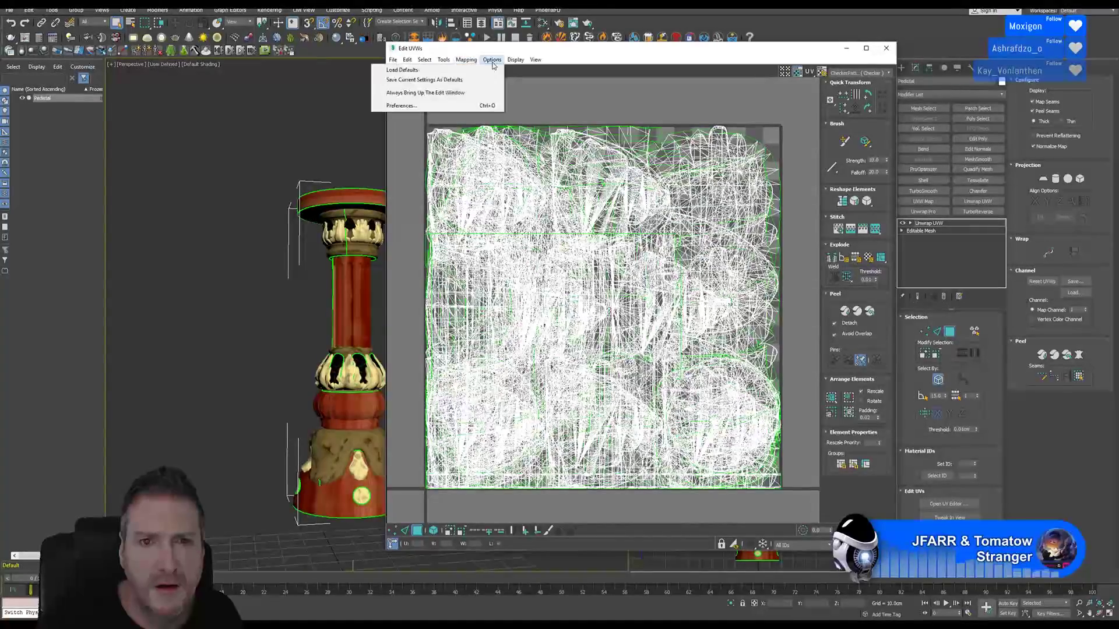
pyautogui.moveTo(415, 61)
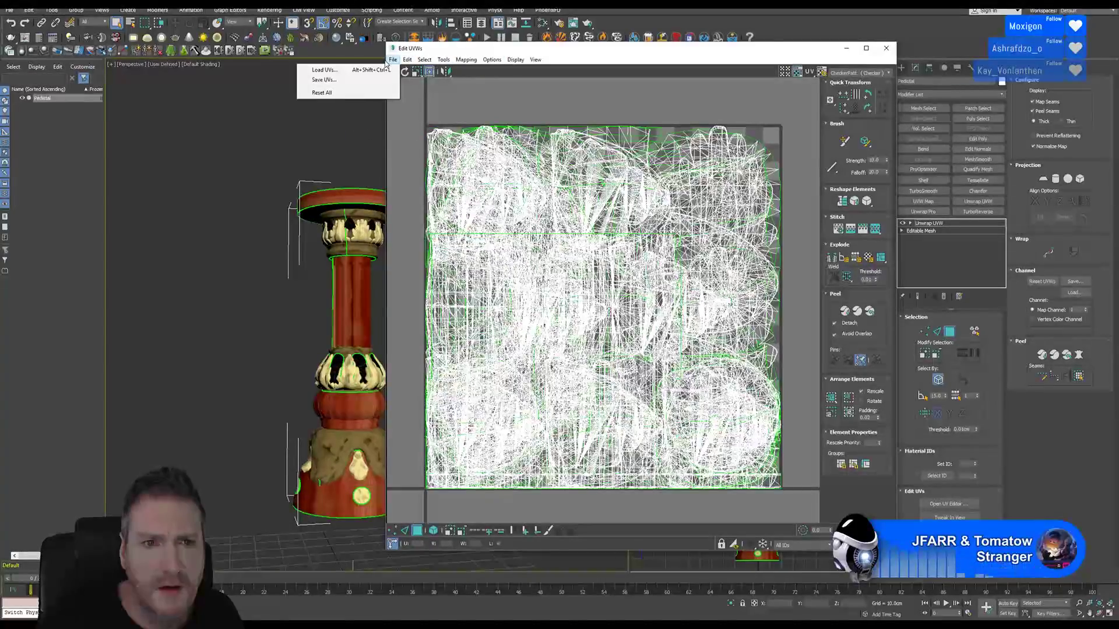
pyautogui.click(710, 100)
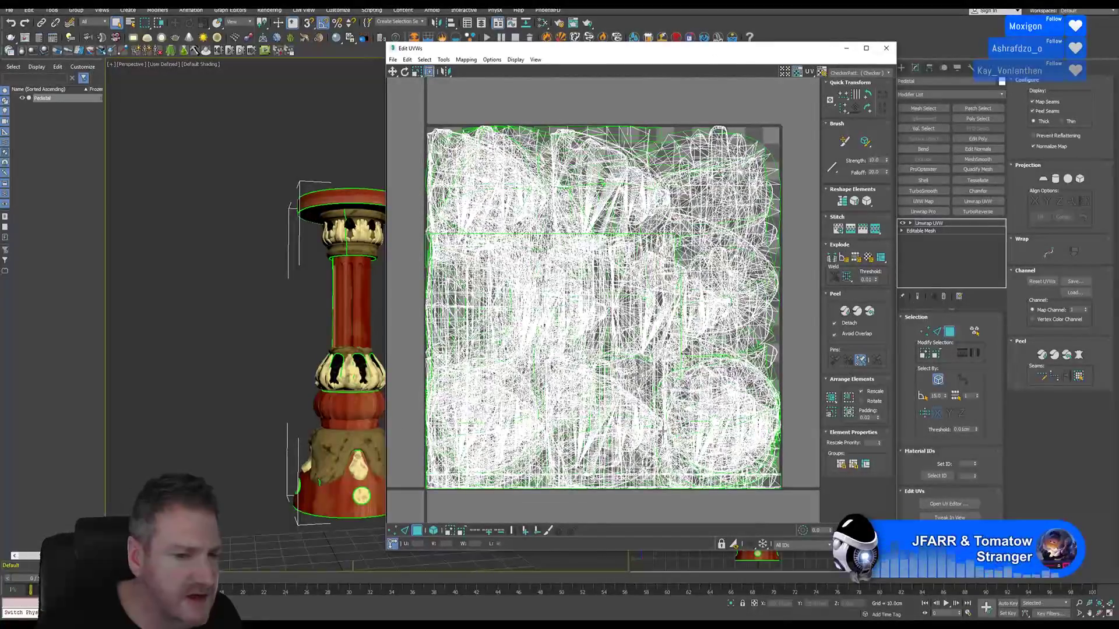
pyautogui.click(887, 47)
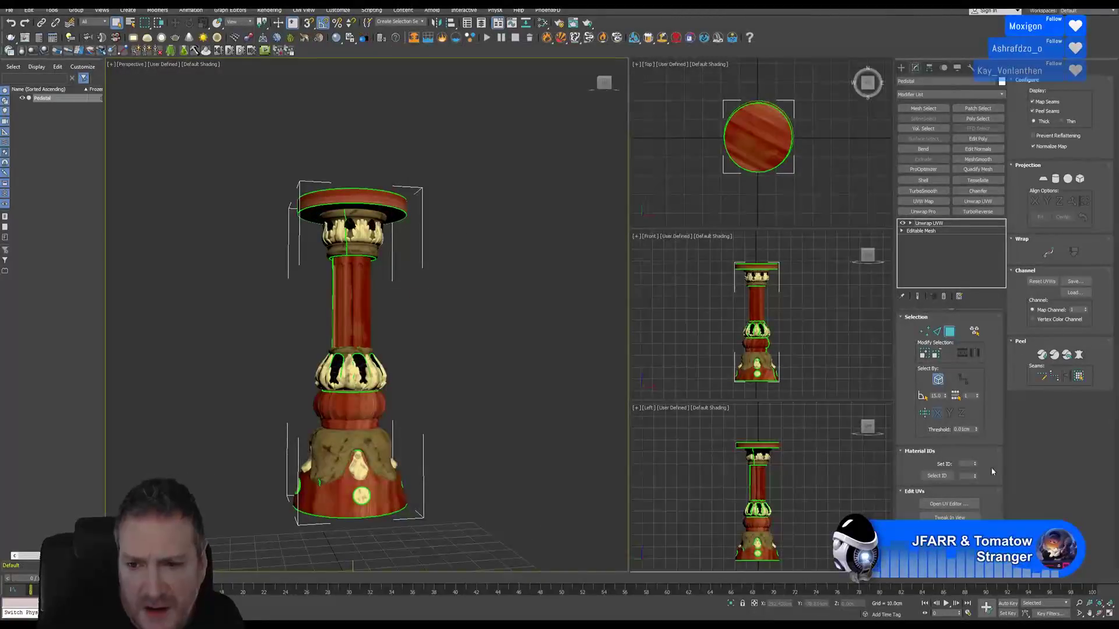
# Step: Set the Unwrap UVW map channel to 2 and move the current UVs to that channel
pyautogui.click(931, 224)
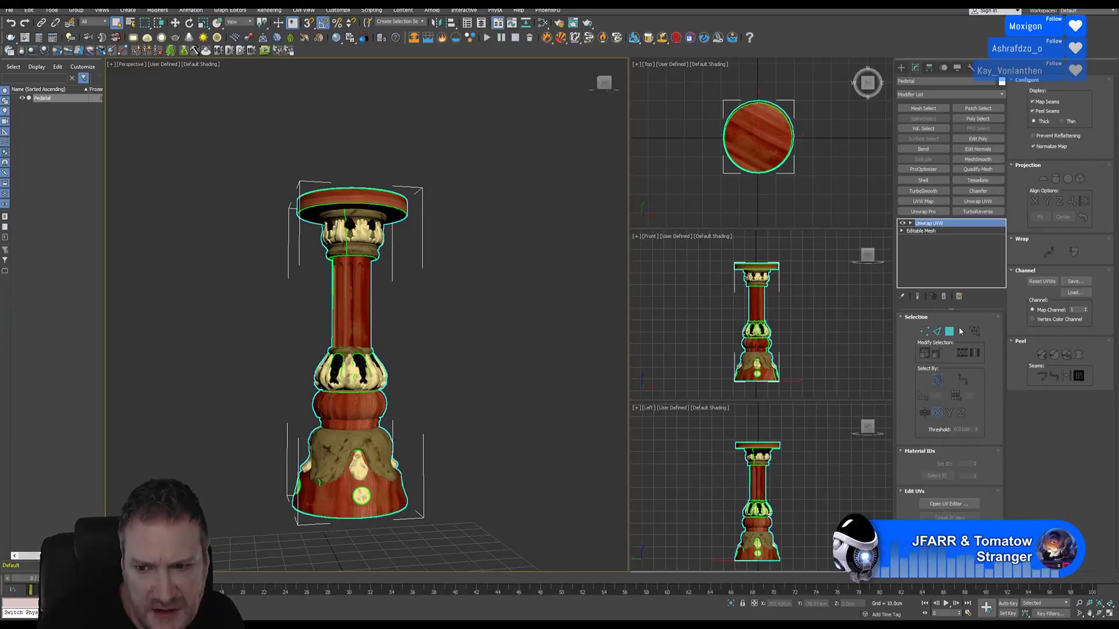
pyautogui.click(1086, 308)
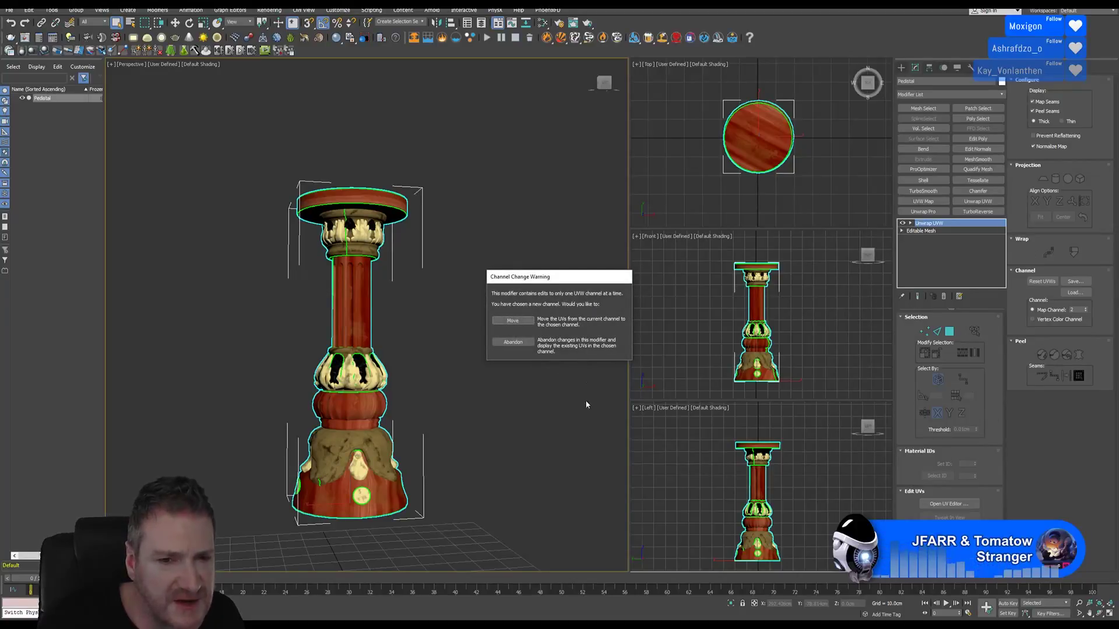
pyautogui.click(522, 321)
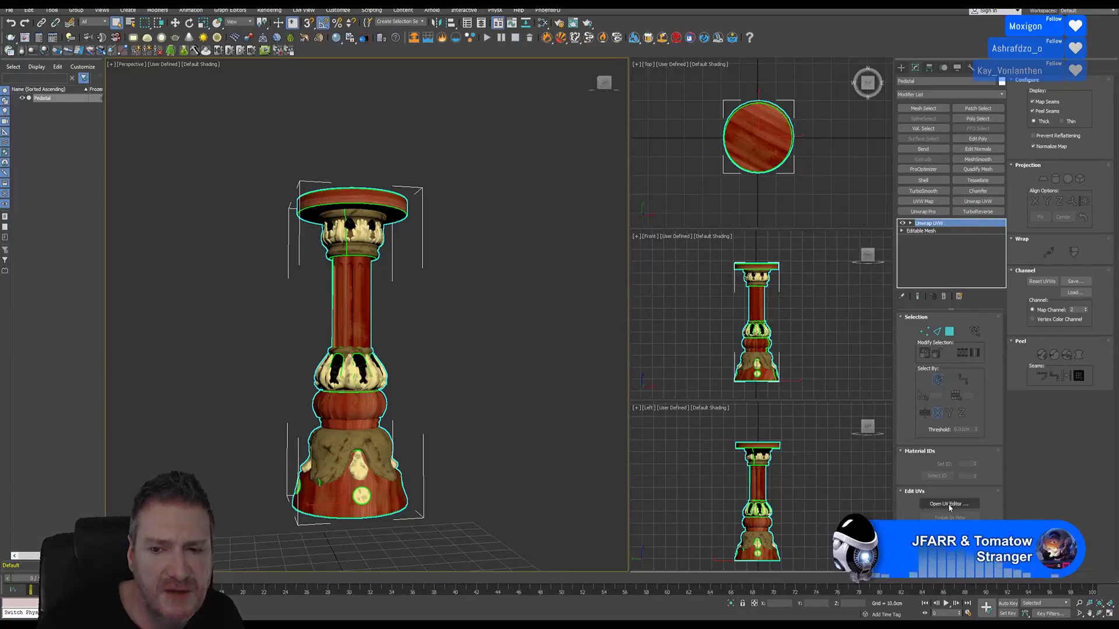
# Step: Pack all of the pedestal's channel 2 UV polygons Non-Convex with 0.001 padding, Rotate Clusters and Fill Holes enabled, and exit polygon editing
pyautogui.click(938, 502)
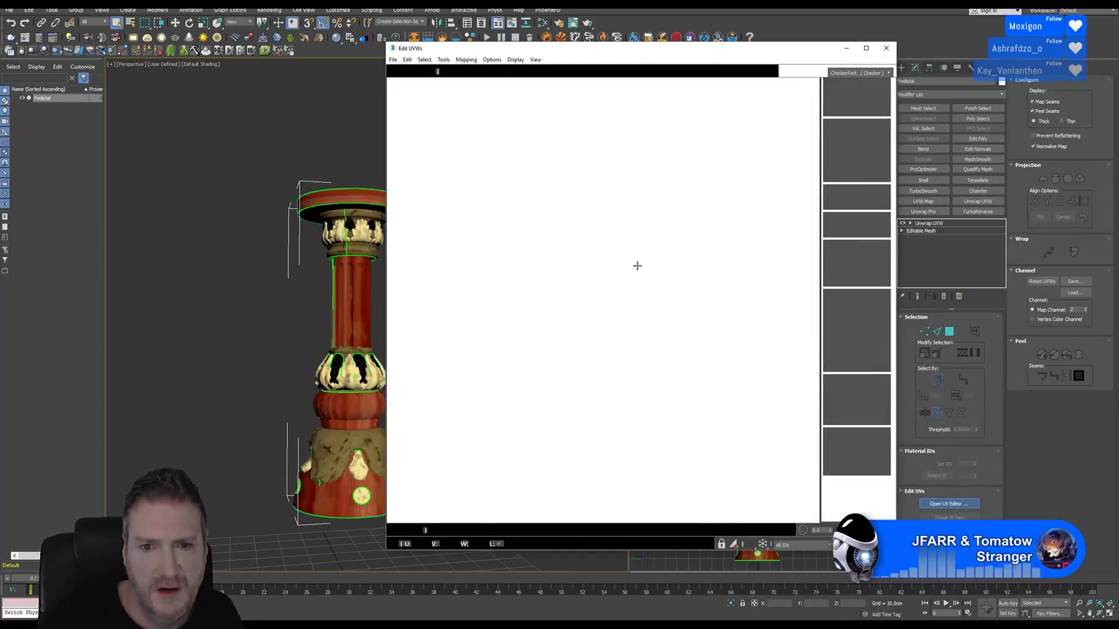
pyautogui.scroll(-3, 536, 100)
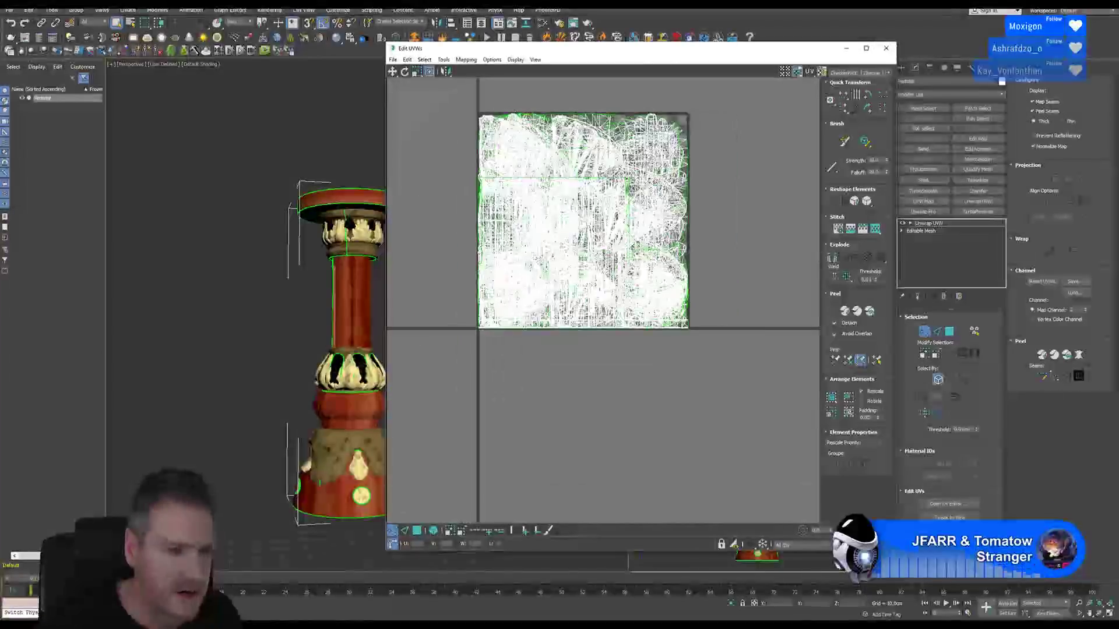
pyautogui.moveTo(503, 381); pyautogui.dragTo(515, 418, button='middle')
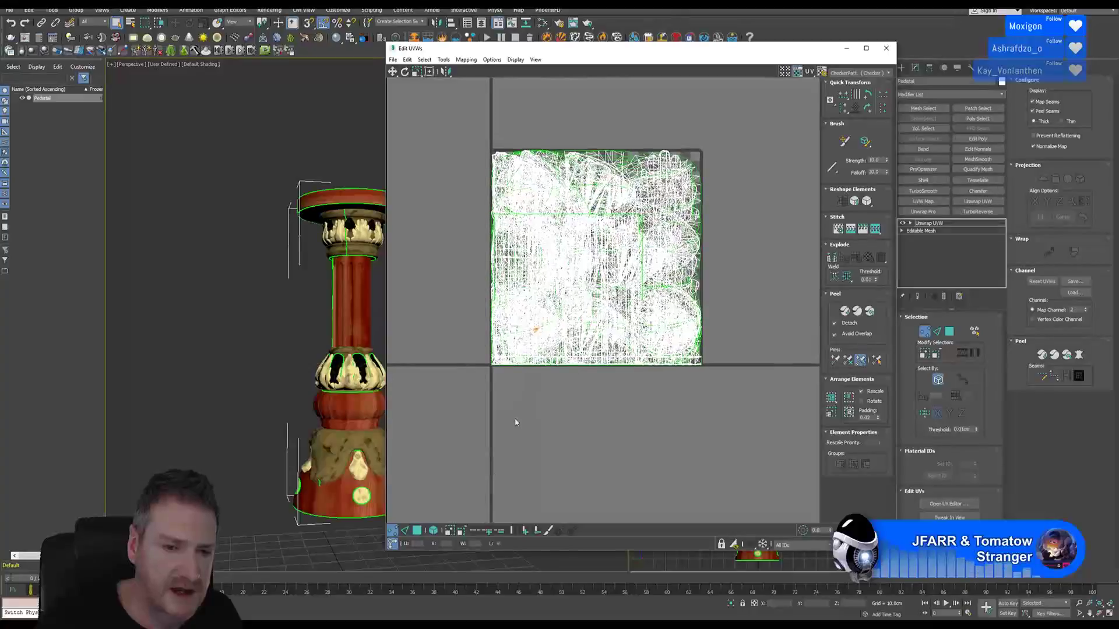
pyautogui.click(417, 530)
pyautogui.moveTo(463, 128); pyautogui.dragTo(751, 415)
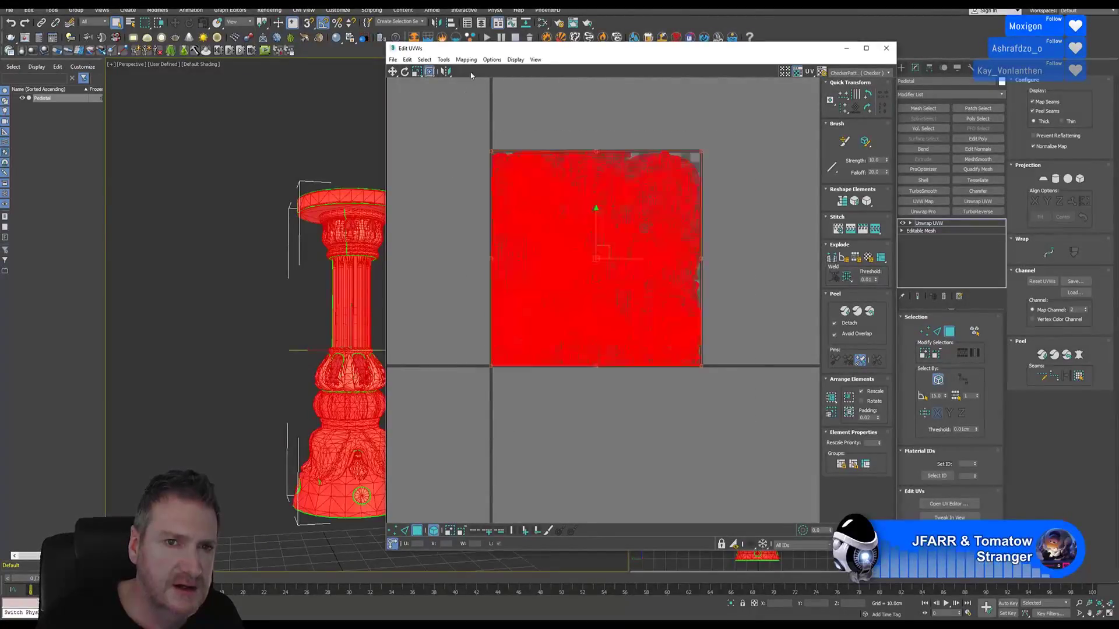
pyautogui.click(445, 60)
pyautogui.click(380, 174)
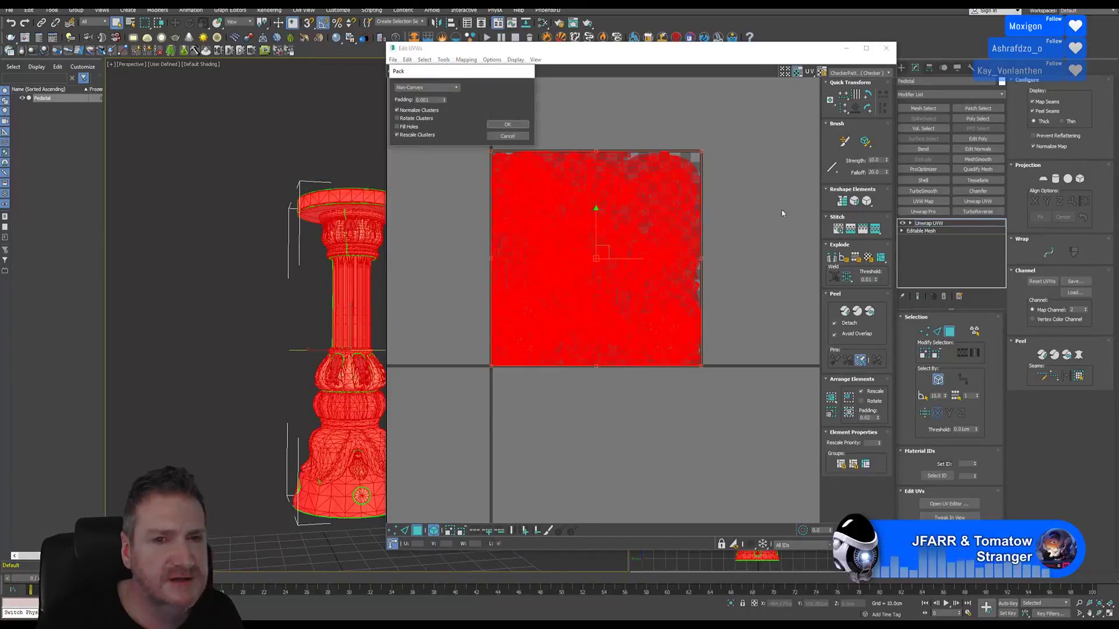
pyautogui.click(398, 126)
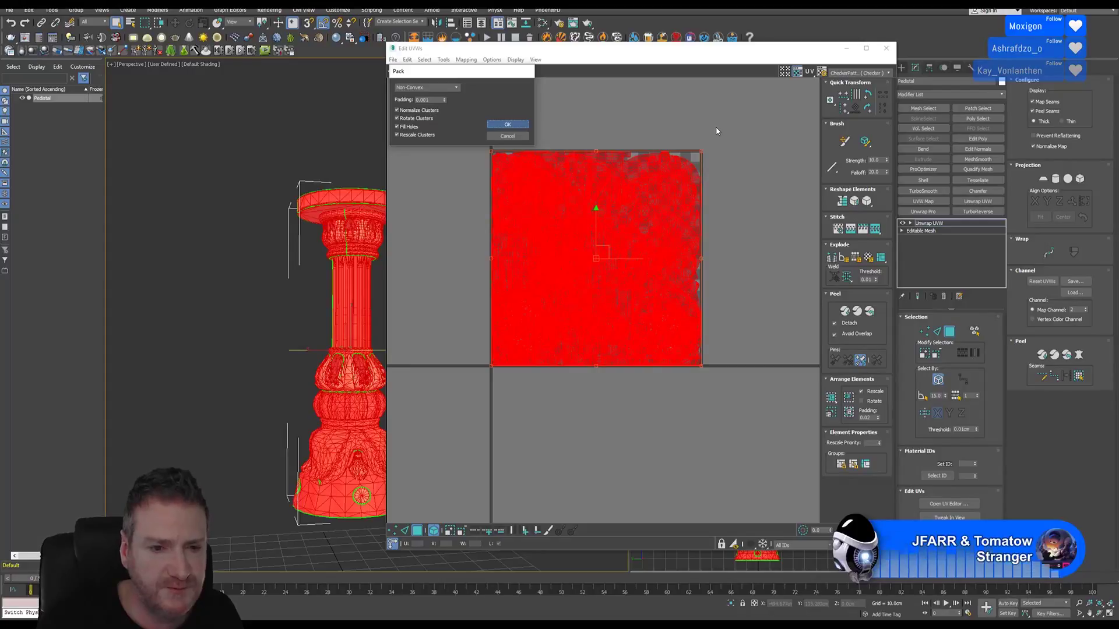
pyautogui.press('Return')
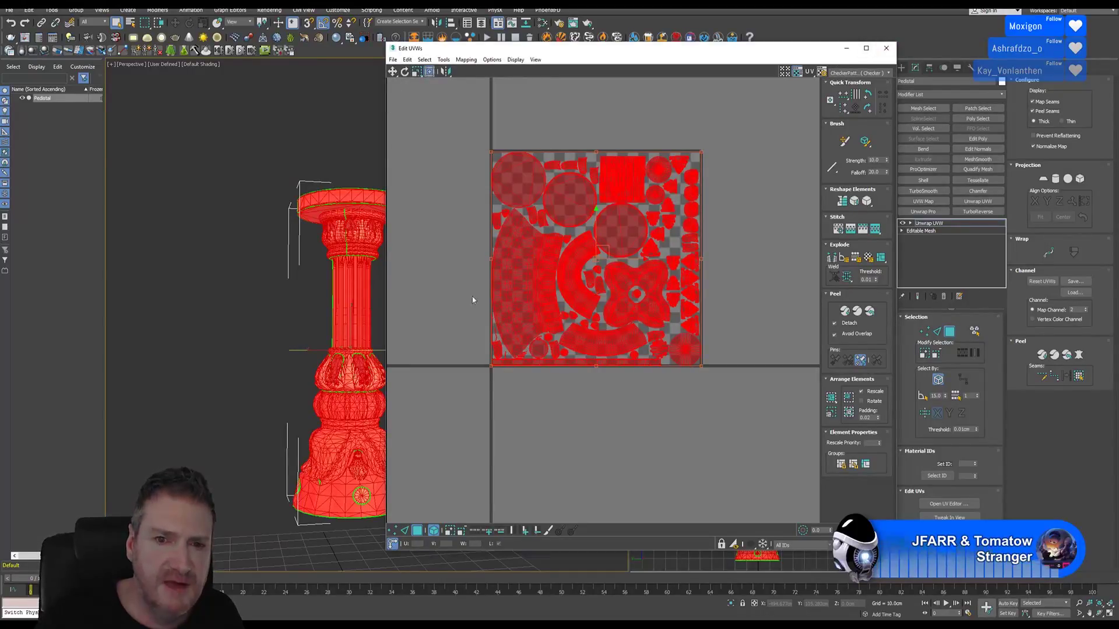
pyautogui.click(886, 48)
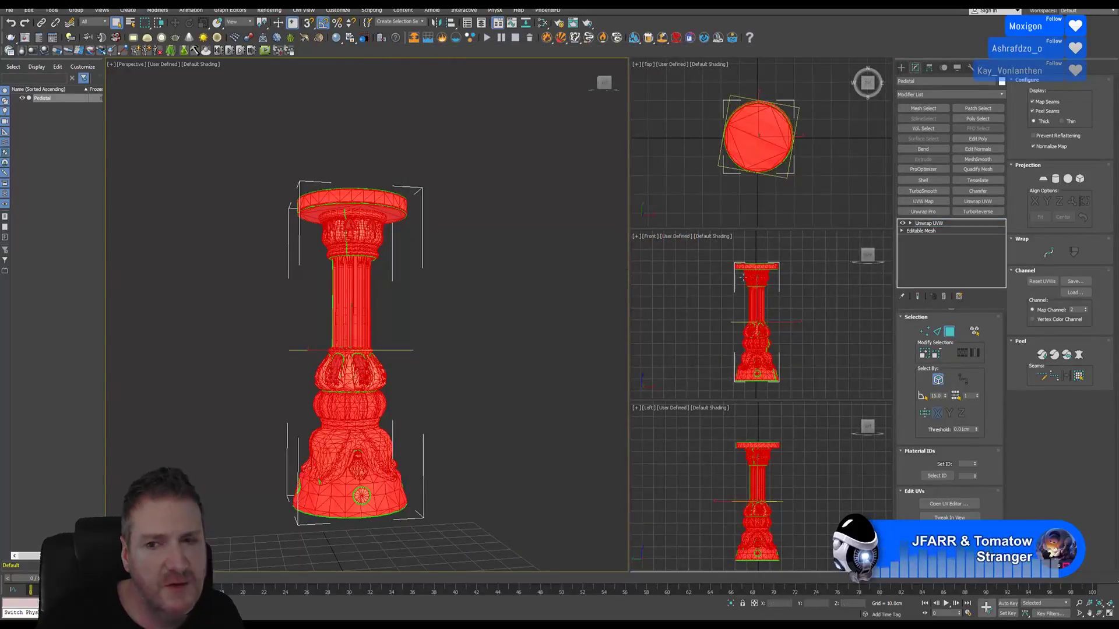
pyautogui.click(949, 332)
# Step: Open Render To Texture for the pedestal and set its object mapping to use existing channel 2
pyautogui.moveTo(460, 301); pyautogui.dragTo(478, 310, button='middle')
pyautogui.click(268, 11)
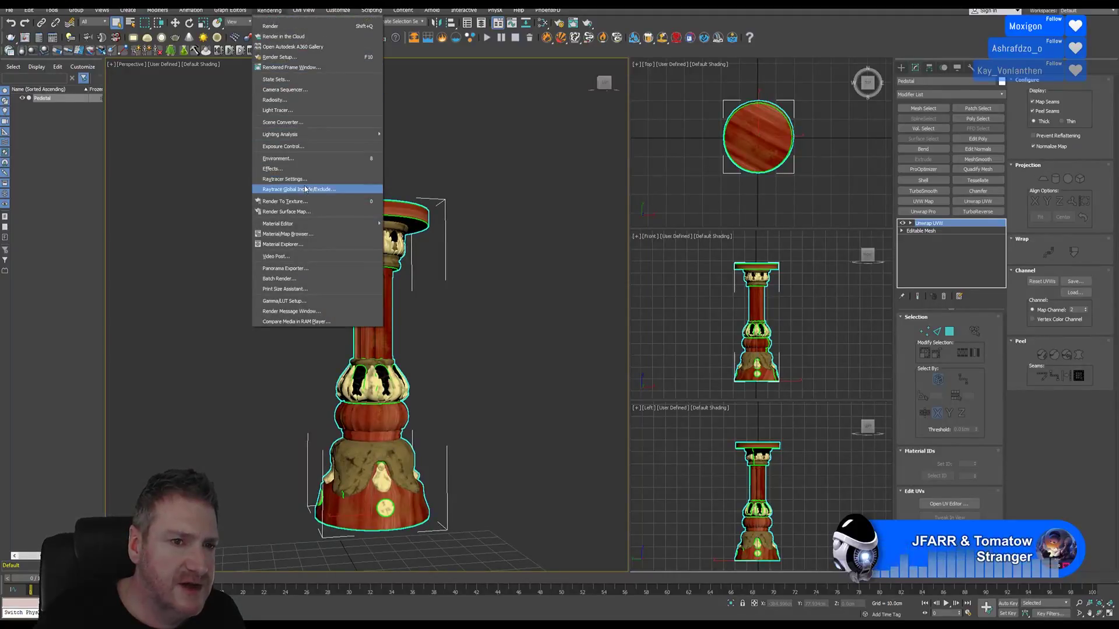
pyautogui.click(307, 203)
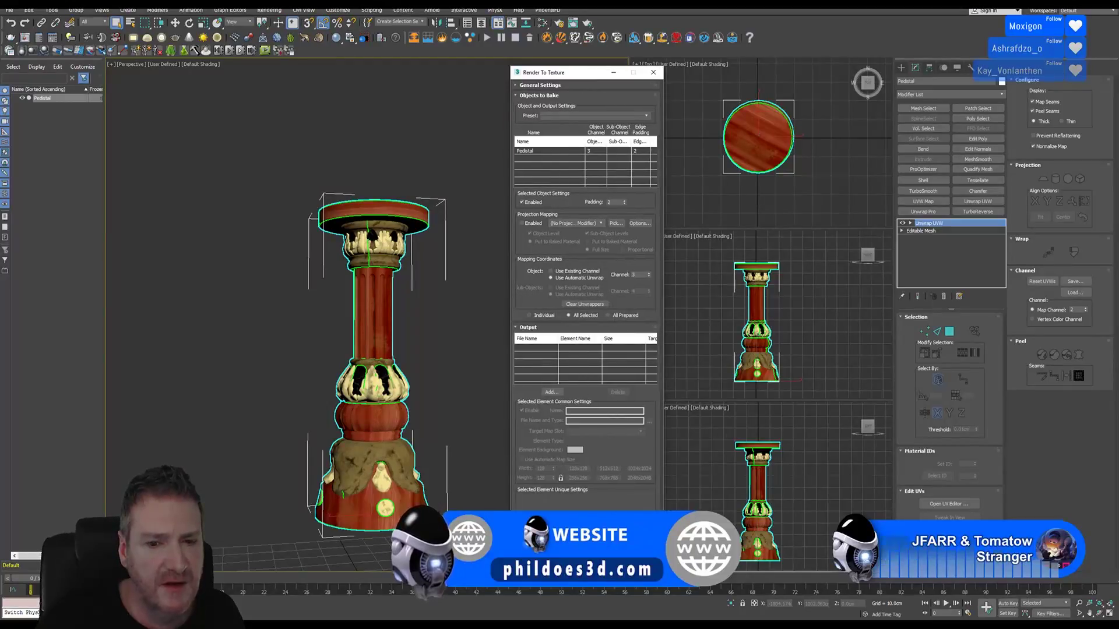
pyautogui.click(577, 271)
pyautogui.click(646, 276)
pyautogui.click(647, 276)
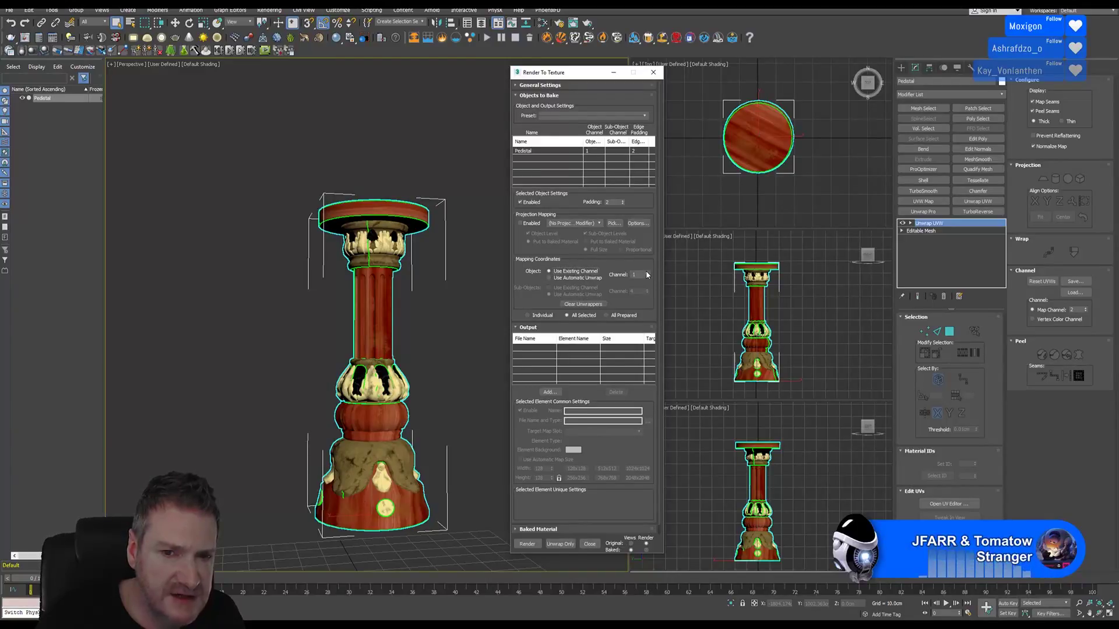
pyautogui.click(645, 275)
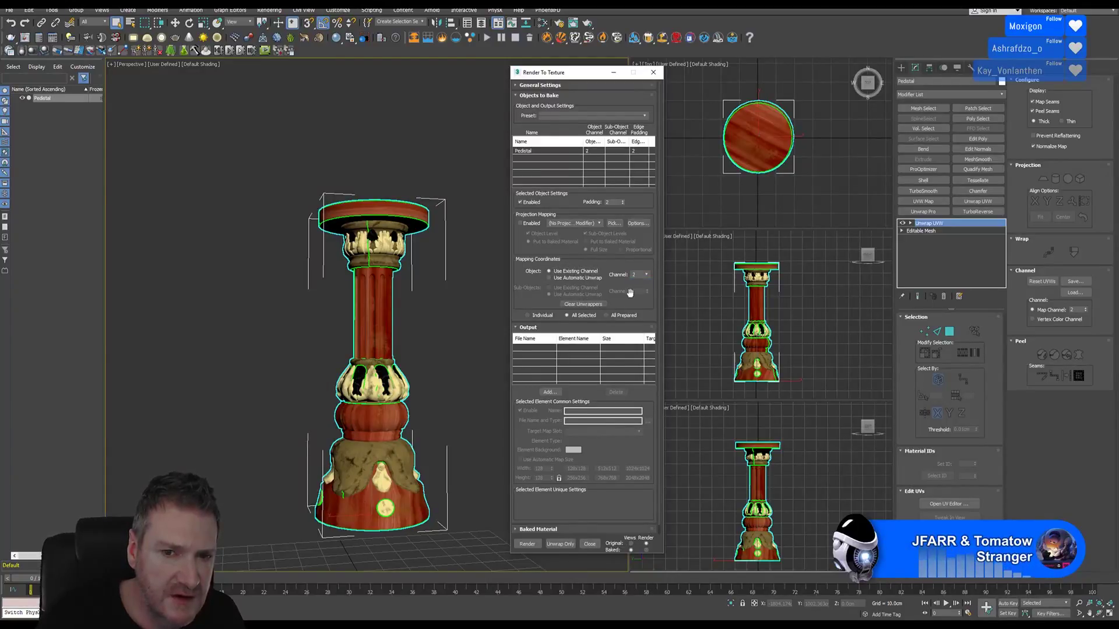
# Step: Add a DiffuseMap output element to the bake and set its size to 2048x2048
pyautogui.click(550, 392)
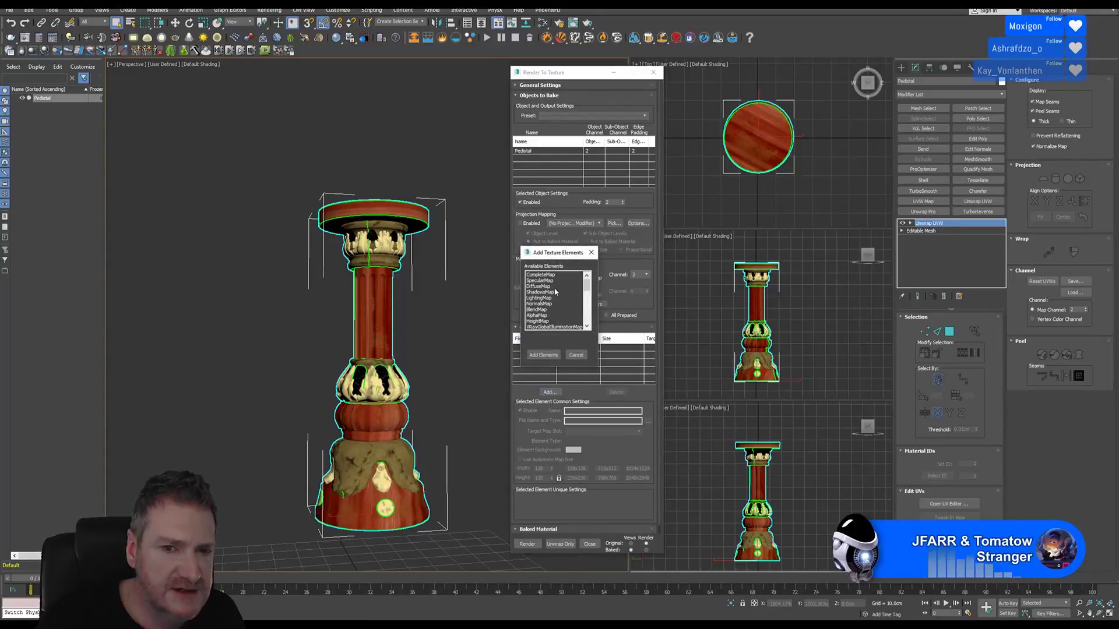
pyautogui.click(545, 286)
pyautogui.click(543, 355)
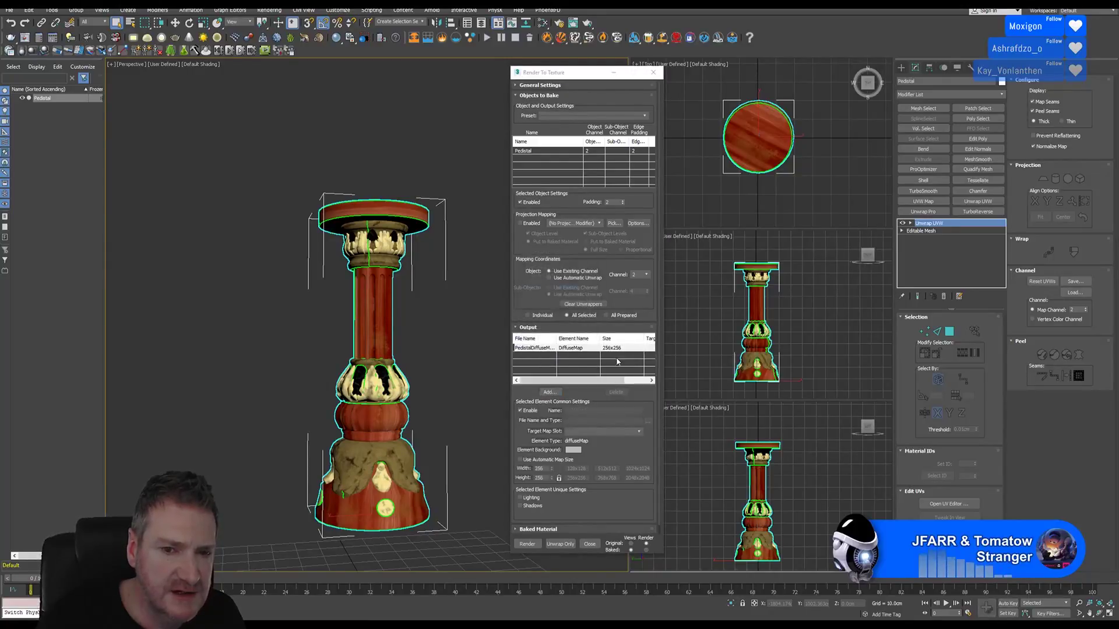
pyautogui.click(636, 478)
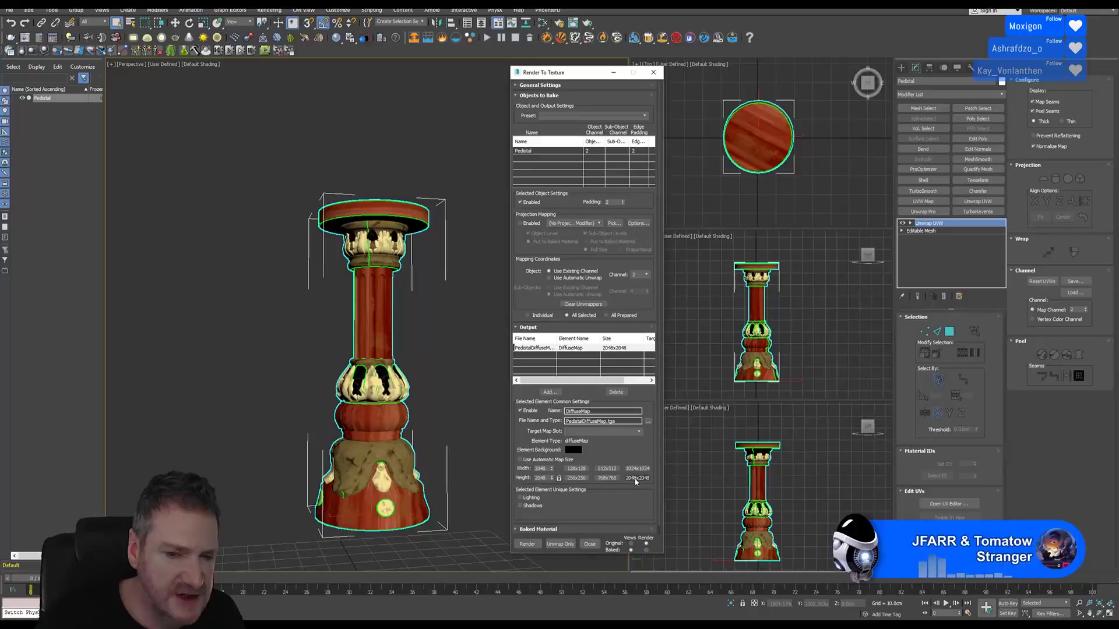
# Step: Set the DiffuseMap output to a PNG file in the Light Pedistal folder, accepting the PNG configuration
pyautogui.click(647, 421)
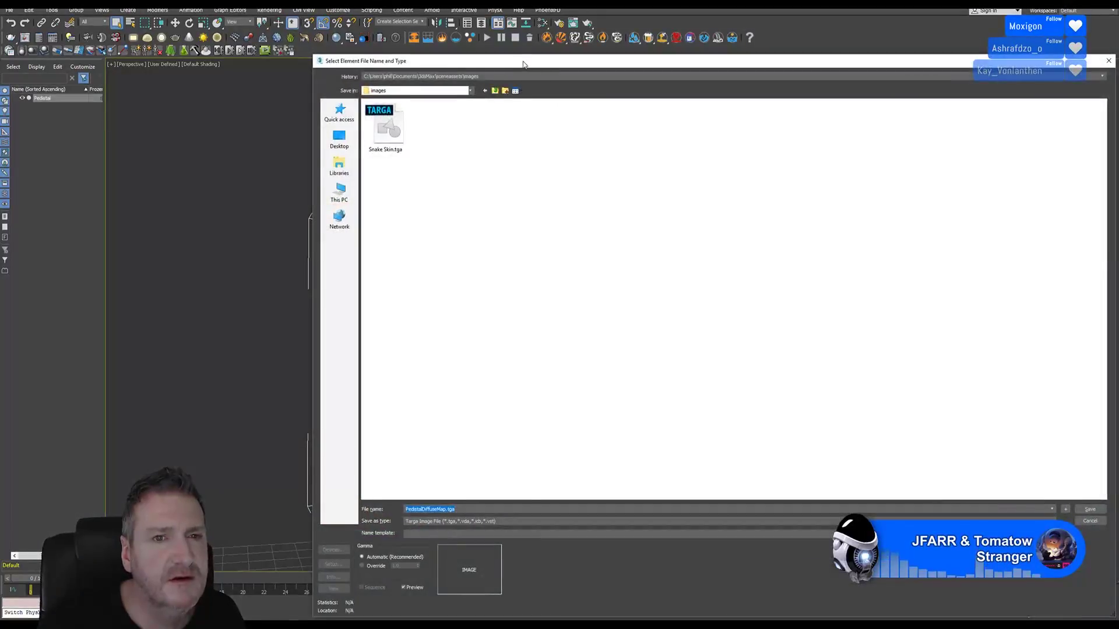
pyautogui.click(362, 77)
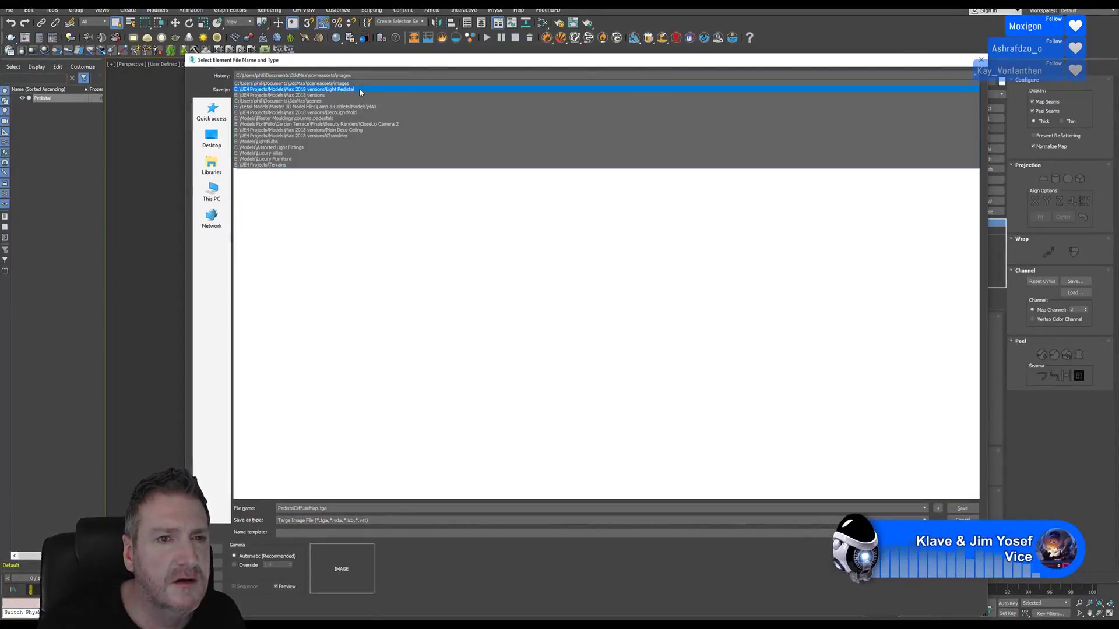
pyautogui.click(359, 90)
pyautogui.click(346, 520)
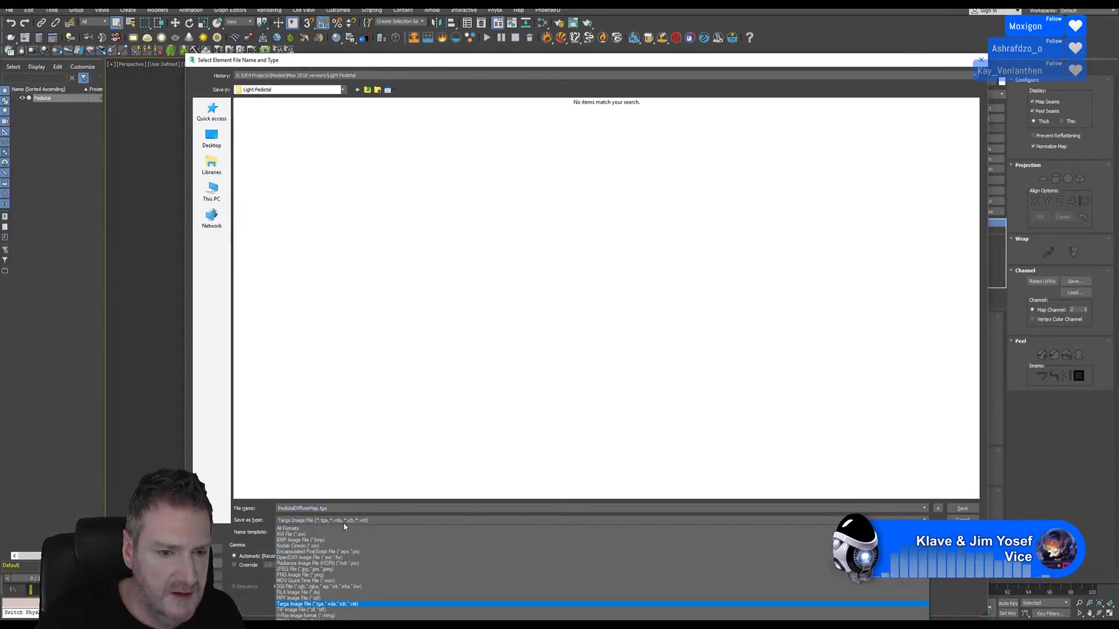
pyautogui.click(303, 576)
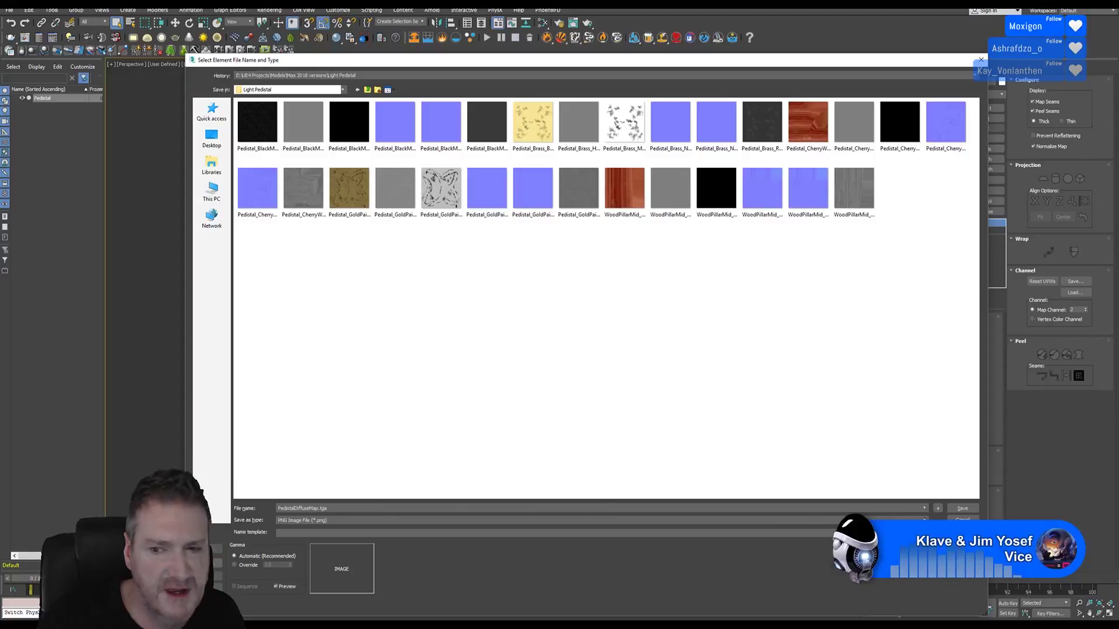
pyautogui.click(962, 508)
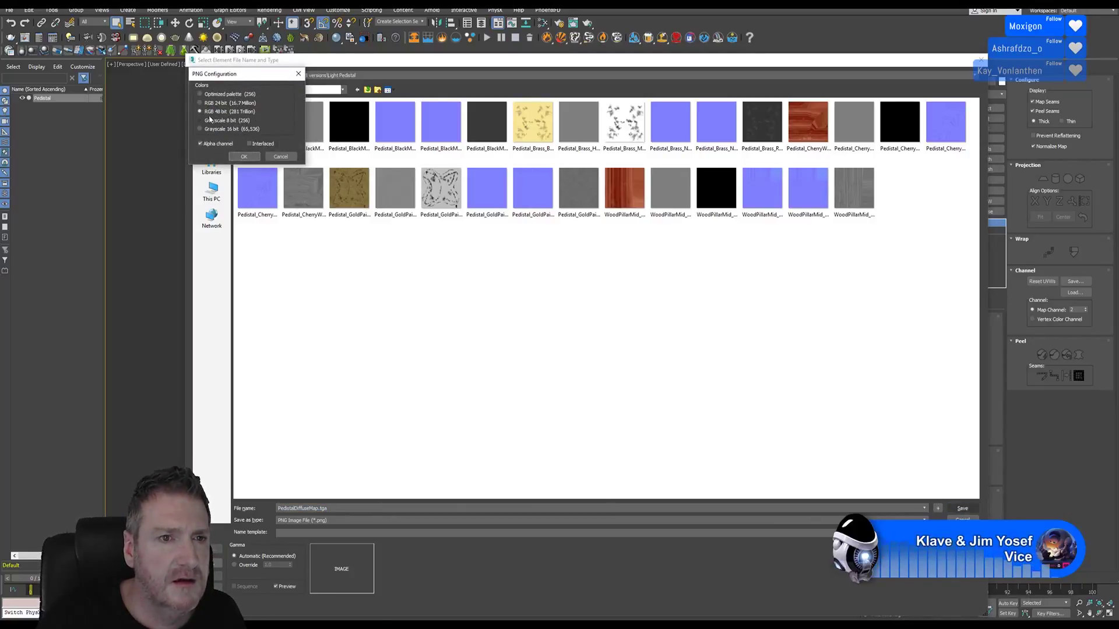
pyautogui.click(243, 158)
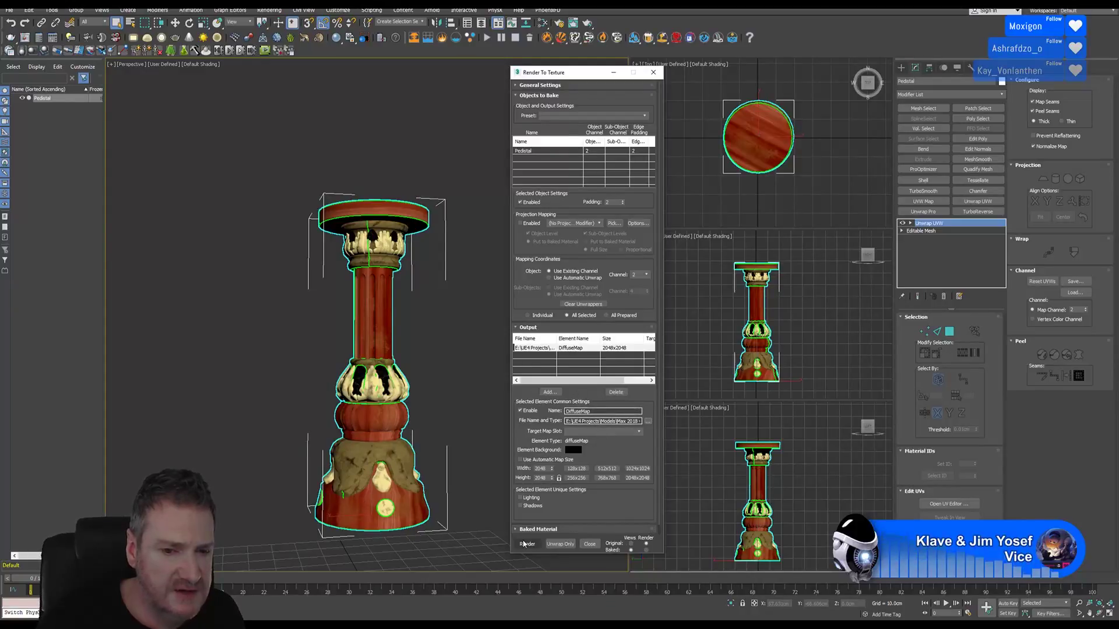
# Step: Bake the pedestal's diffuse texture, and close the rendered image and the Render To Texture dialog
pyautogui.click(557, 545)
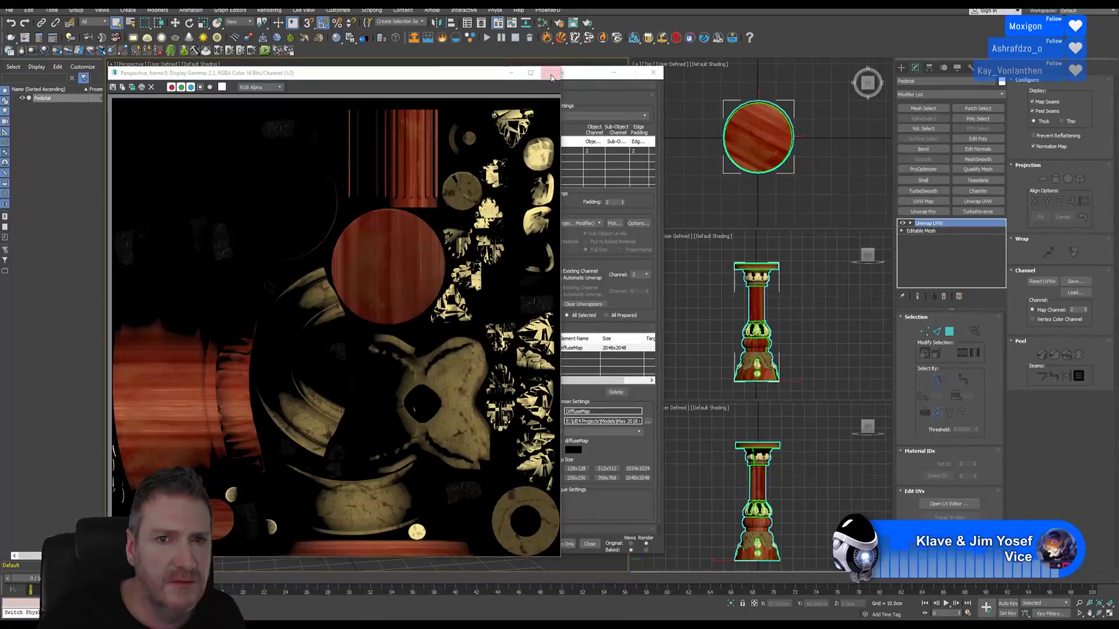
pyautogui.click(551, 74)
pyautogui.click(653, 73)
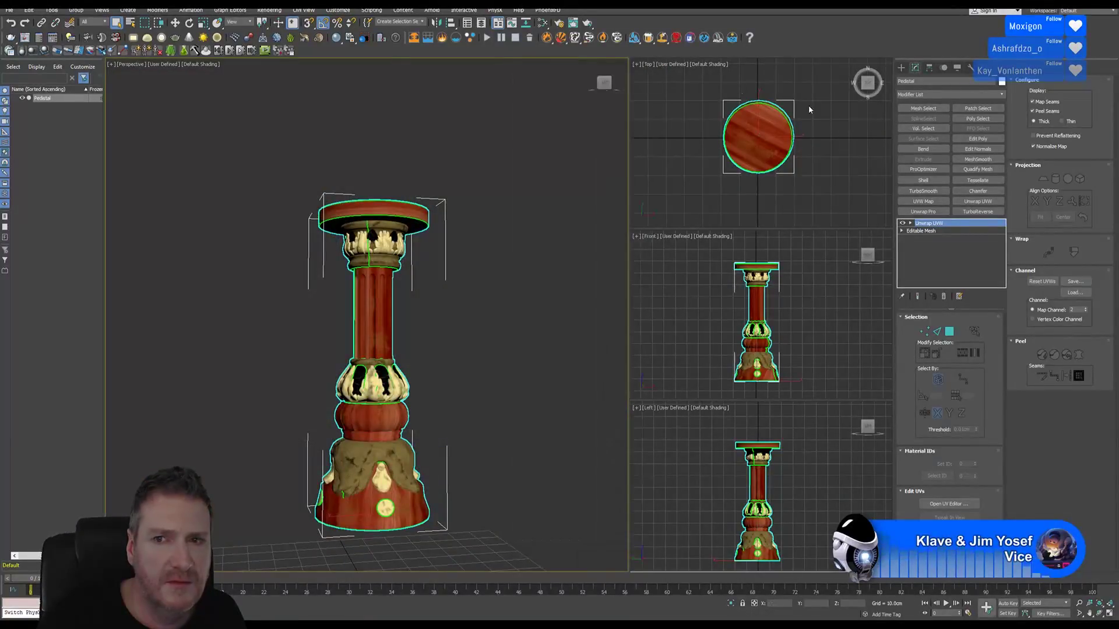
# Step: Create a Standard material and a Bitmap map loading PedistalDiffuseMap.png in the Slate Material Editor
pyautogui.click(542, 23)
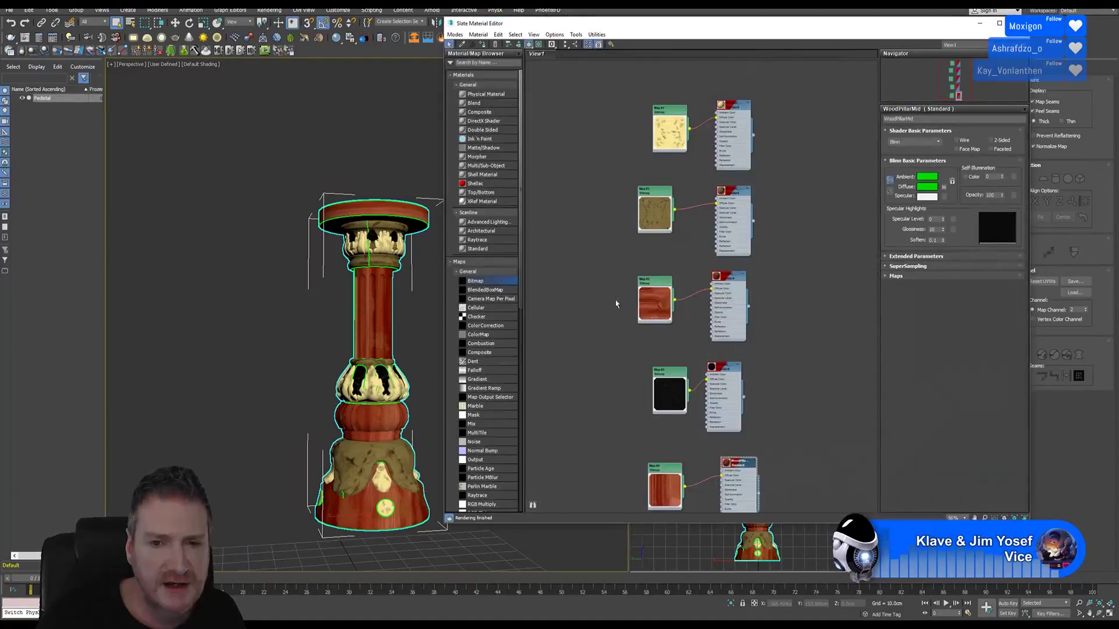
pyautogui.moveTo(480, 249); pyautogui.dragTo(559, 235)
pyautogui.moveTo(488, 282); pyautogui.dragTo(539, 236)
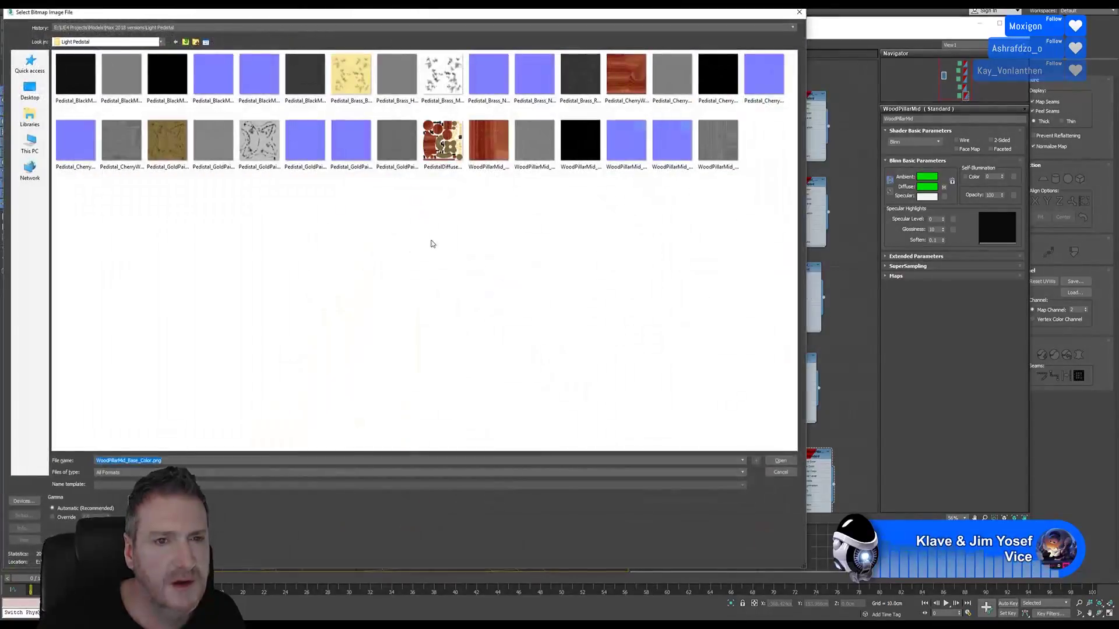
pyautogui.click(446, 156)
pyautogui.doubleClick(445, 145)
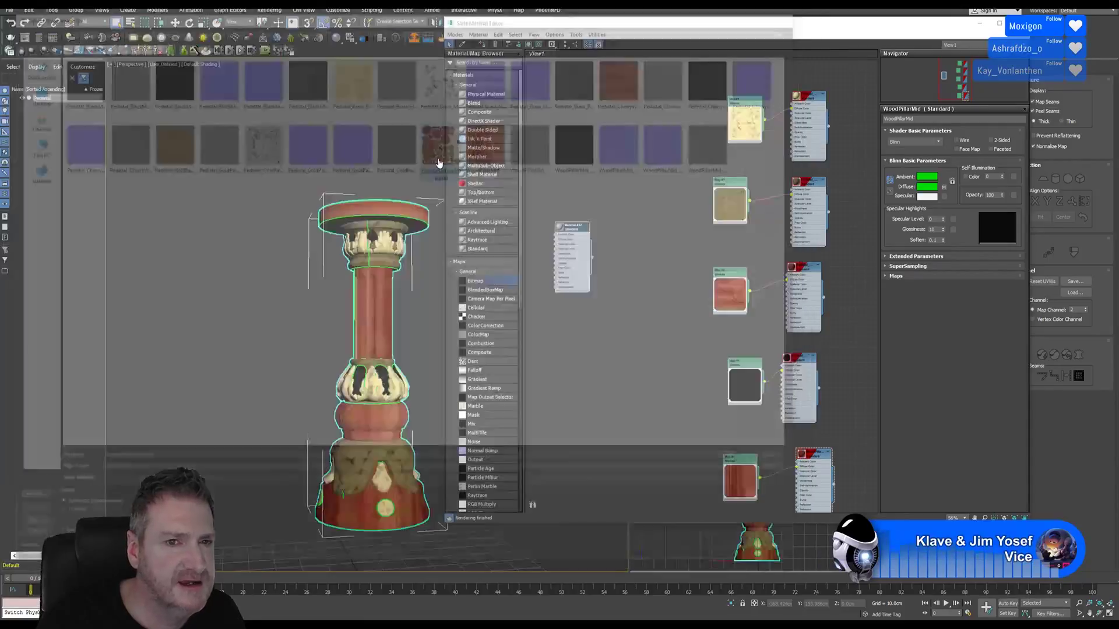
# Step: Place the baked bitmap node beside the new material, enlarge its preview, and view the full image
pyautogui.moveTo(552, 209); pyautogui.dragTo(593, 201, button='middle')
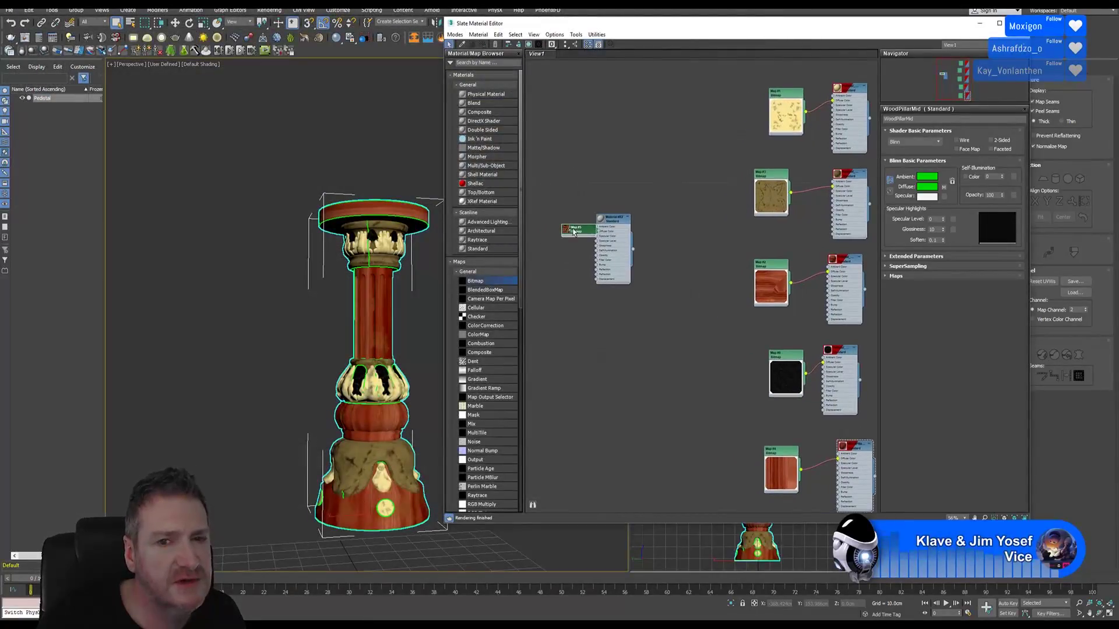
pyautogui.moveTo(574, 232); pyautogui.dragTo(543, 222)
pyautogui.moveTo(572, 240); pyautogui.dragTo(599, 224, button='middle')
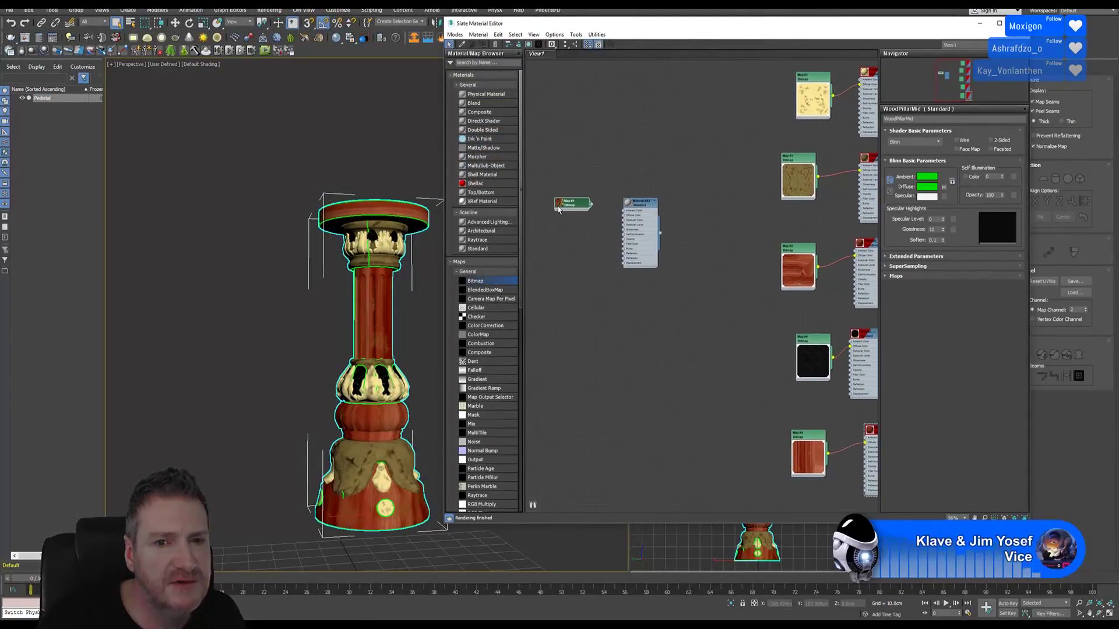
pyautogui.doubleClick(557, 206)
pyautogui.doubleClick(567, 226)
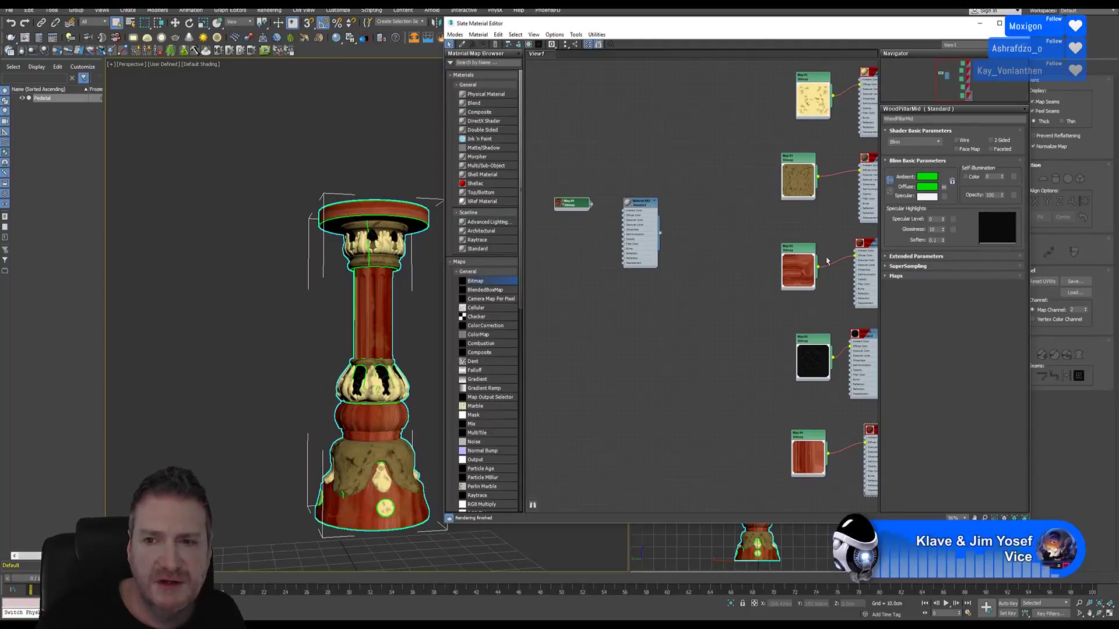
pyautogui.doubleClick(578, 205)
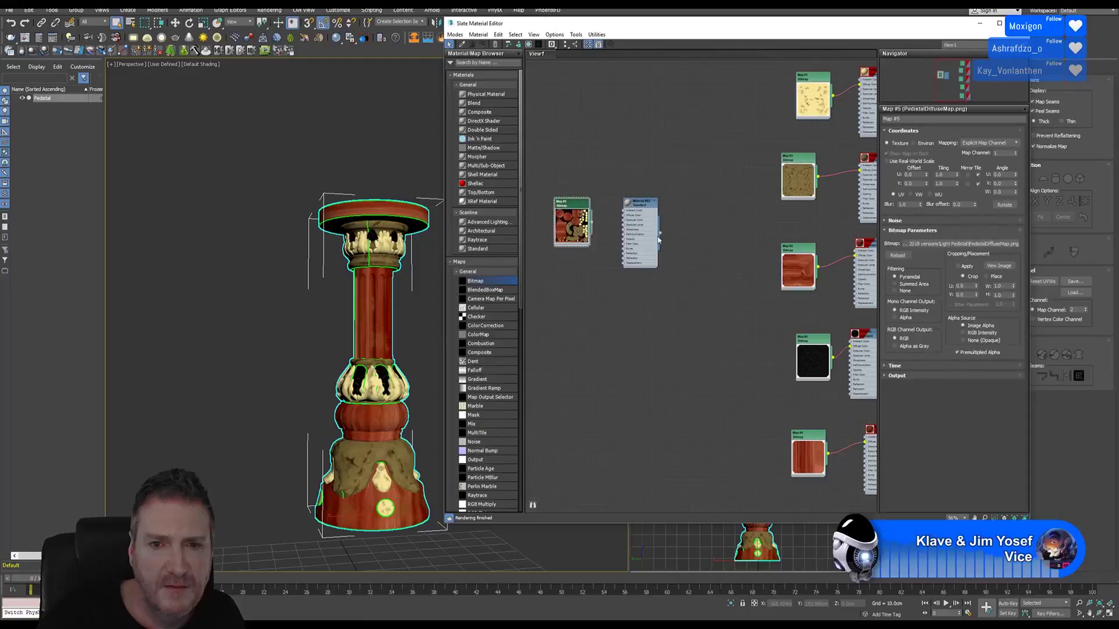
pyautogui.click(1001, 266)
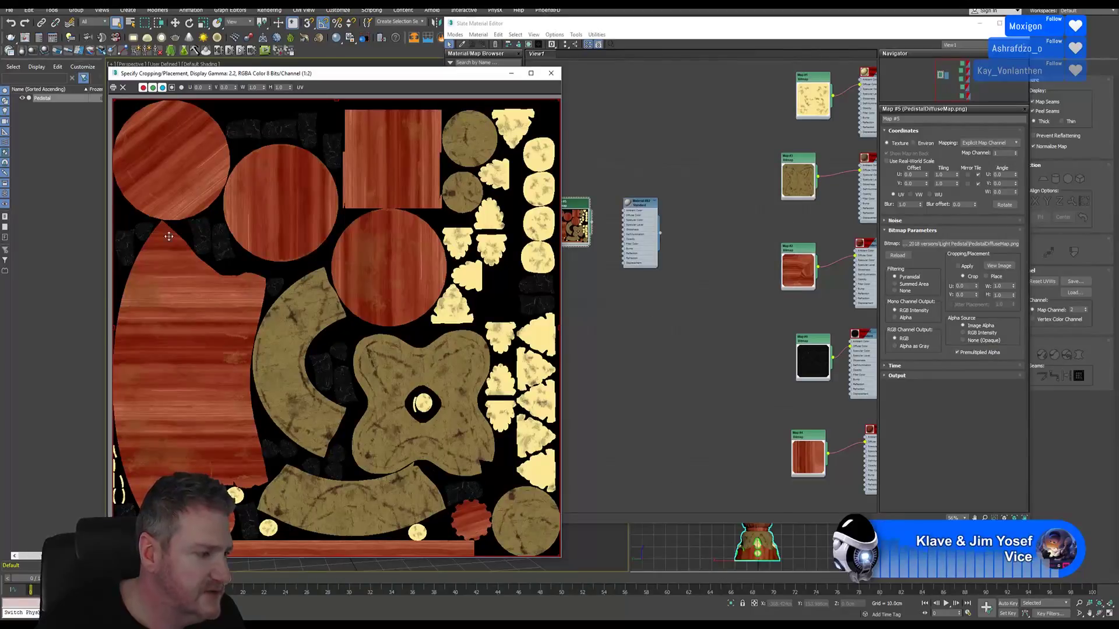
pyautogui.click(551, 73)
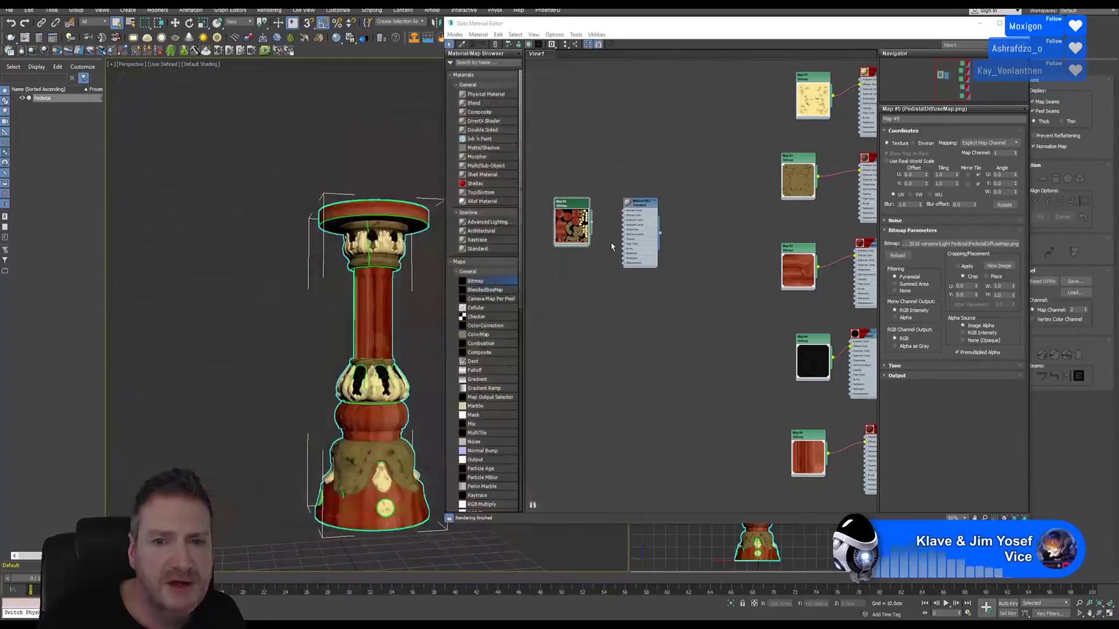
# Step: Connect the baked bitmap to the new material's Diffuse Color and show the shaded material in the viewport
pyautogui.scroll(2, 612, 247)
pyautogui.moveTo(584, 216); pyautogui.dragTo(627, 209)
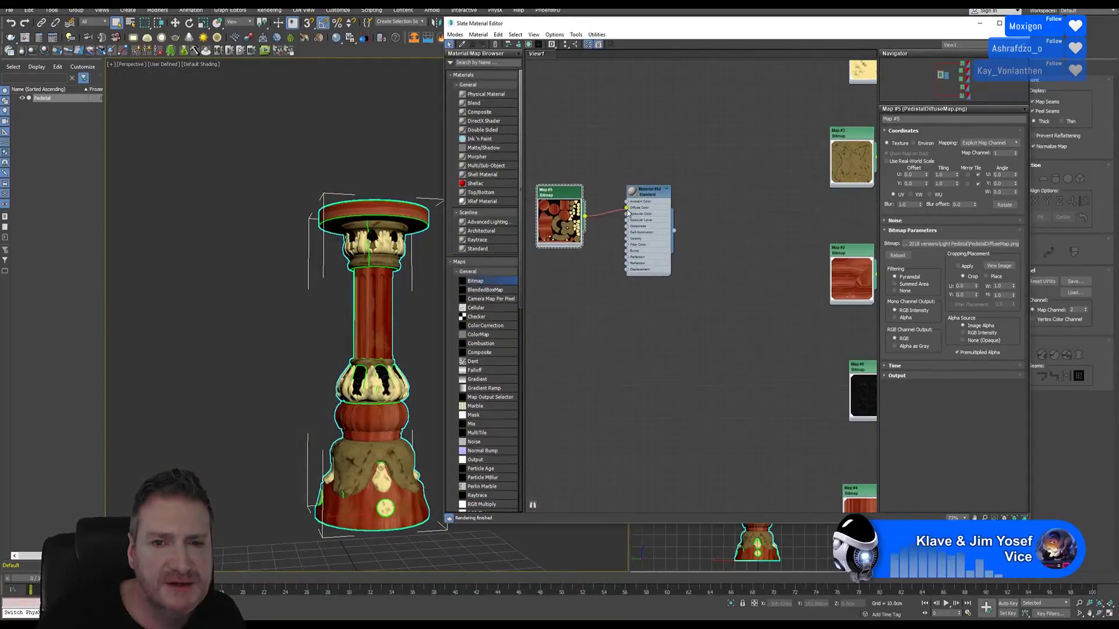
pyautogui.rightClick(646, 195)
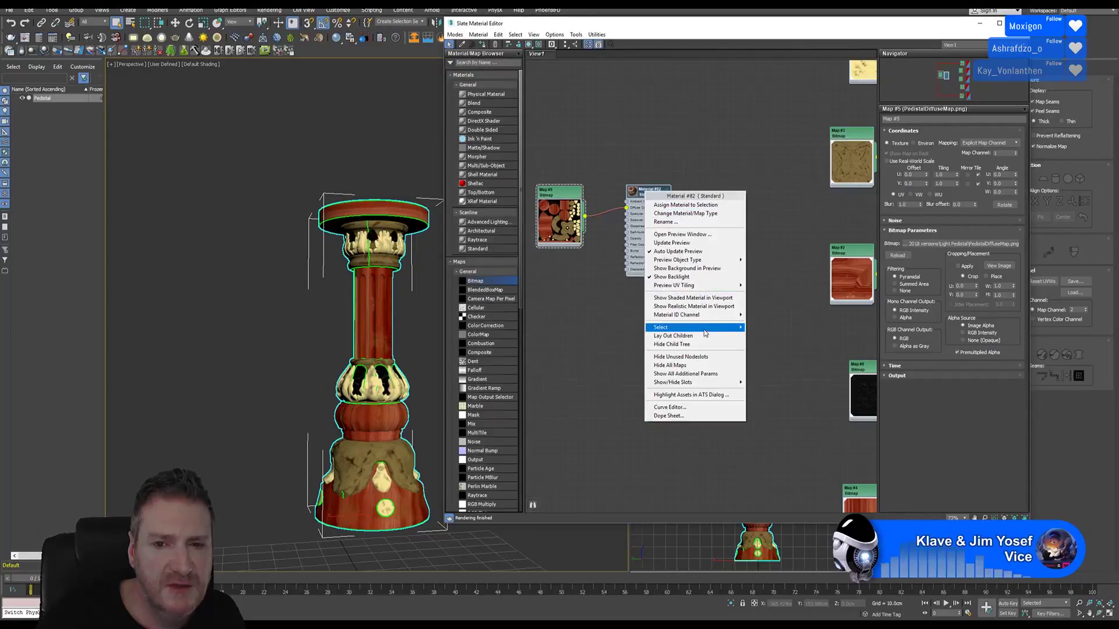
pyautogui.click(693, 299)
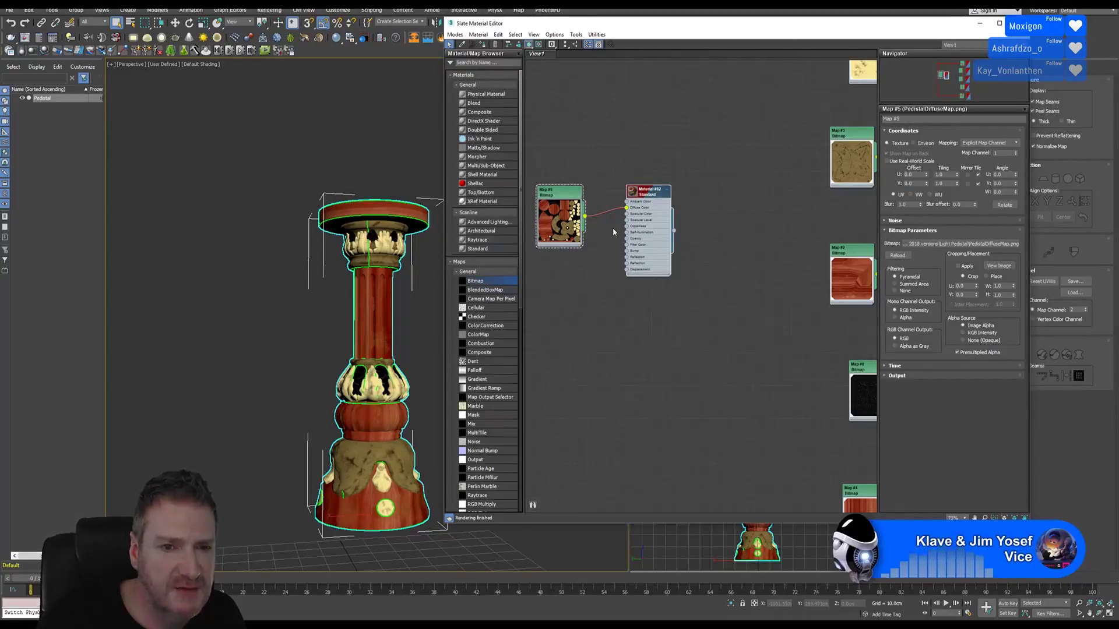
# Step: Assign the baked-texture material to the selected pedestal and close the material editor
pyautogui.rightClick(646, 196)
pyautogui.click(658, 210)
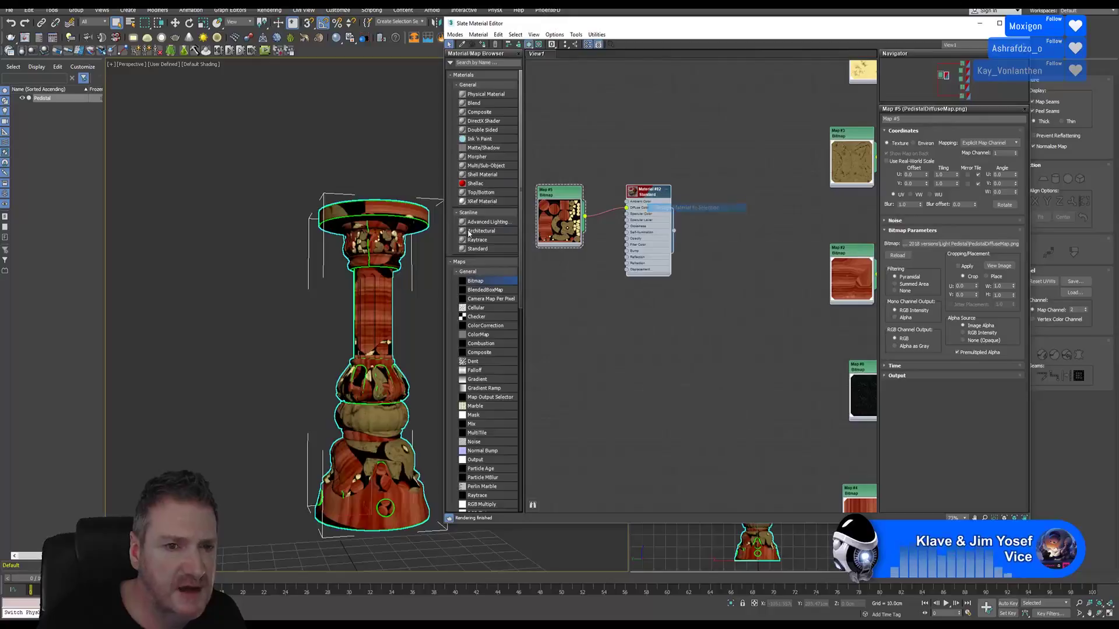
pyautogui.click(1018, 23)
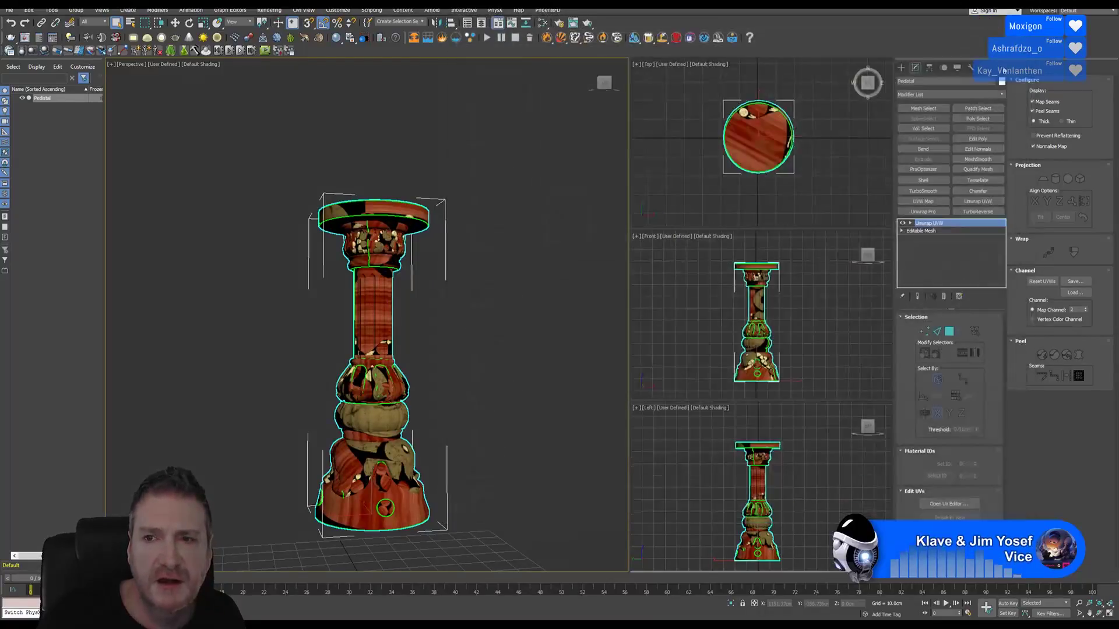
# Step: Open the pedestal's Map Channel Info with the Channel Info utility and copy map channel 2
pyautogui.click(972, 70)
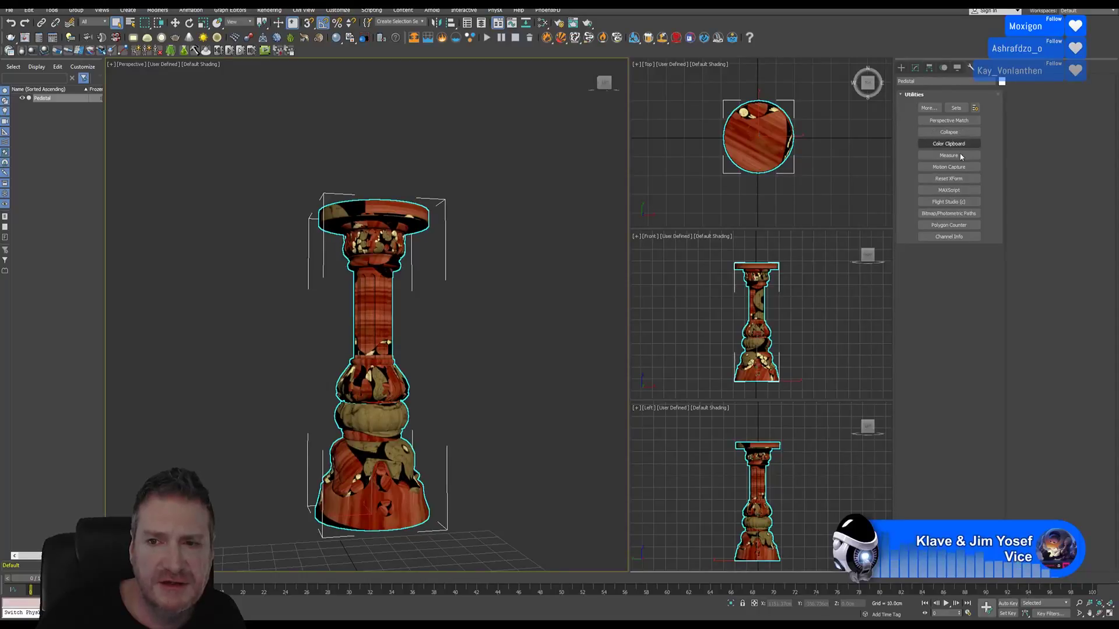
pyautogui.click(955, 237)
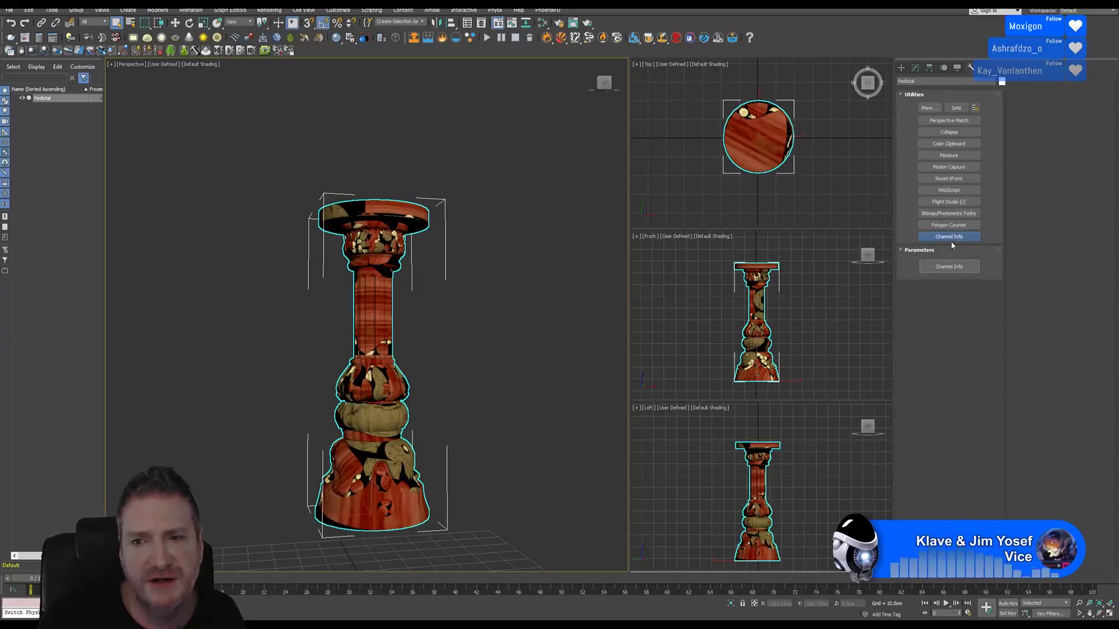
pyautogui.click(949, 267)
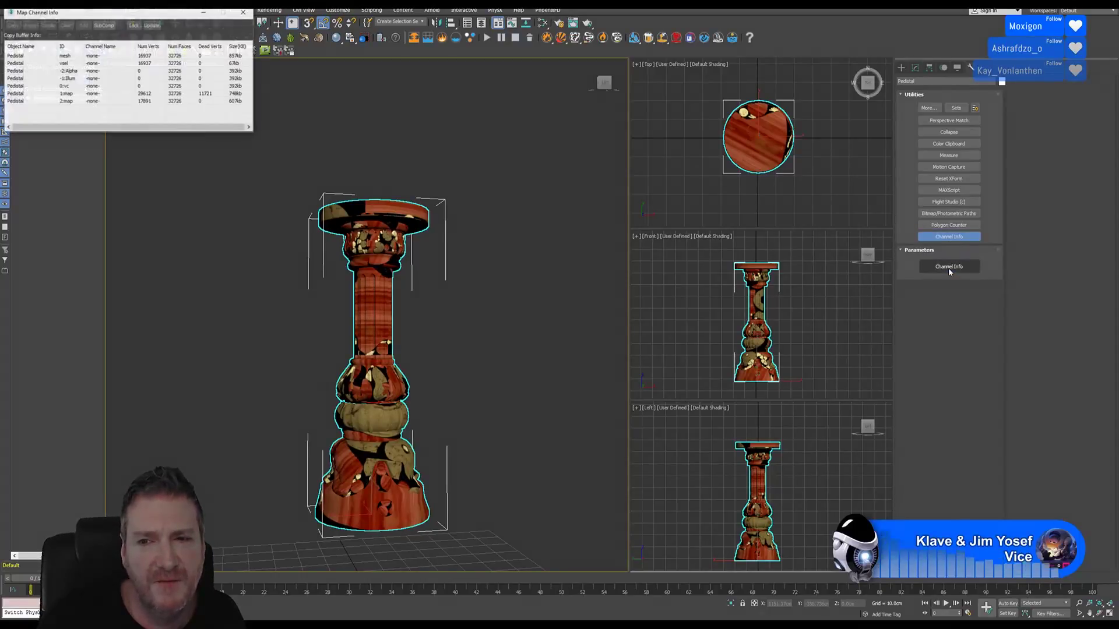
pyautogui.click(69, 101)
pyautogui.rightClick(69, 103)
pyautogui.click(90, 110)
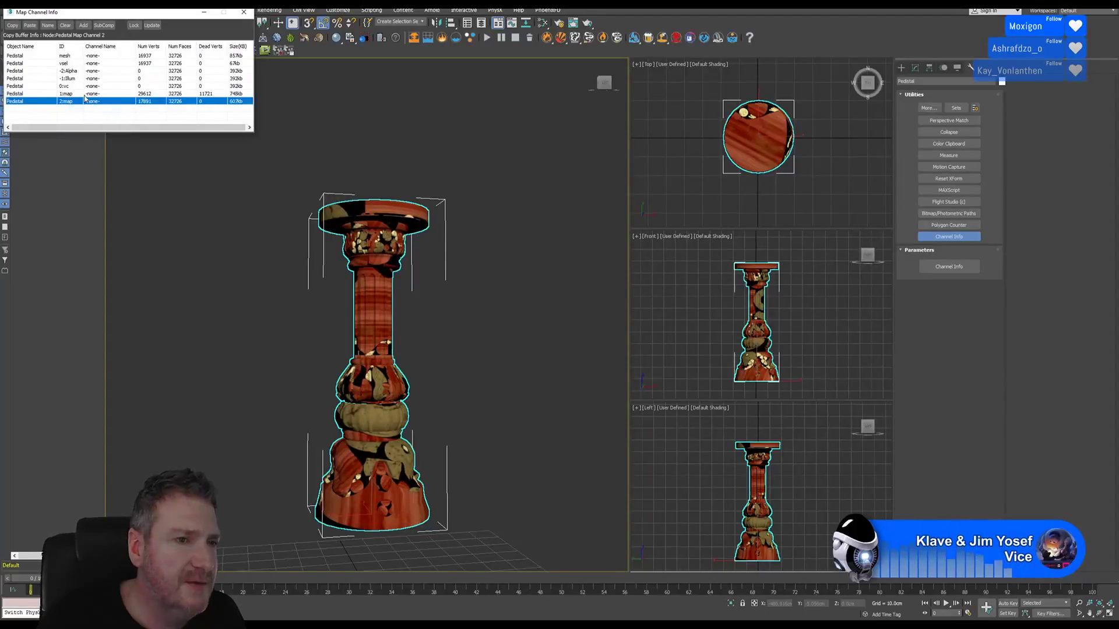
# Step: Paste the copied UV channel over the pedestal's map channel 1
pyautogui.click(77, 93)
pyautogui.rightClick(77, 93)
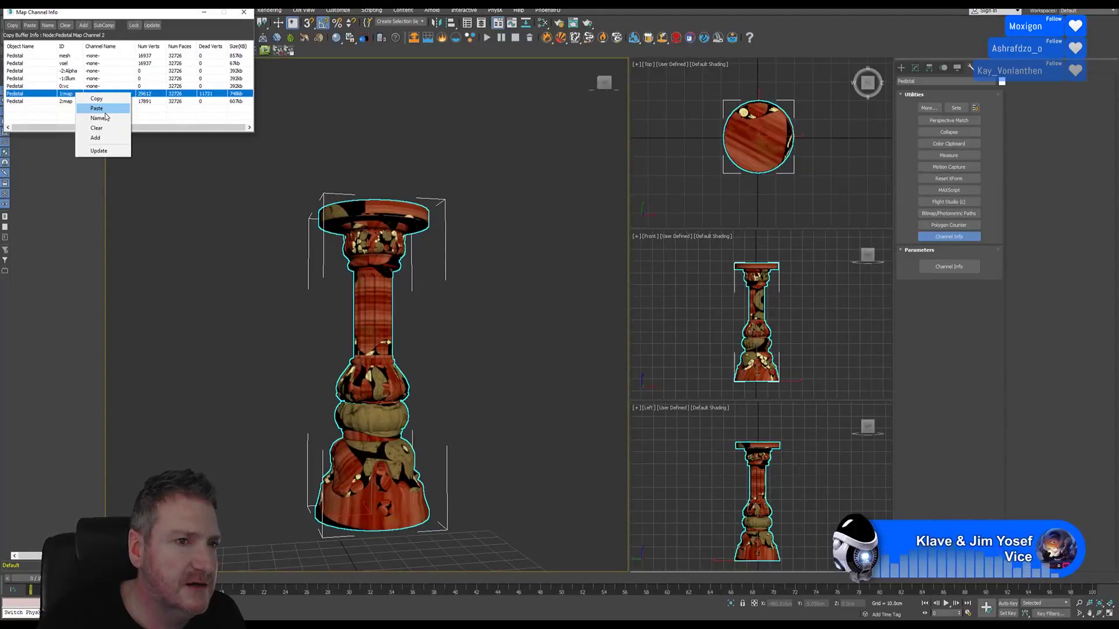
pyautogui.click(96, 108)
pyautogui.click(111, 48)
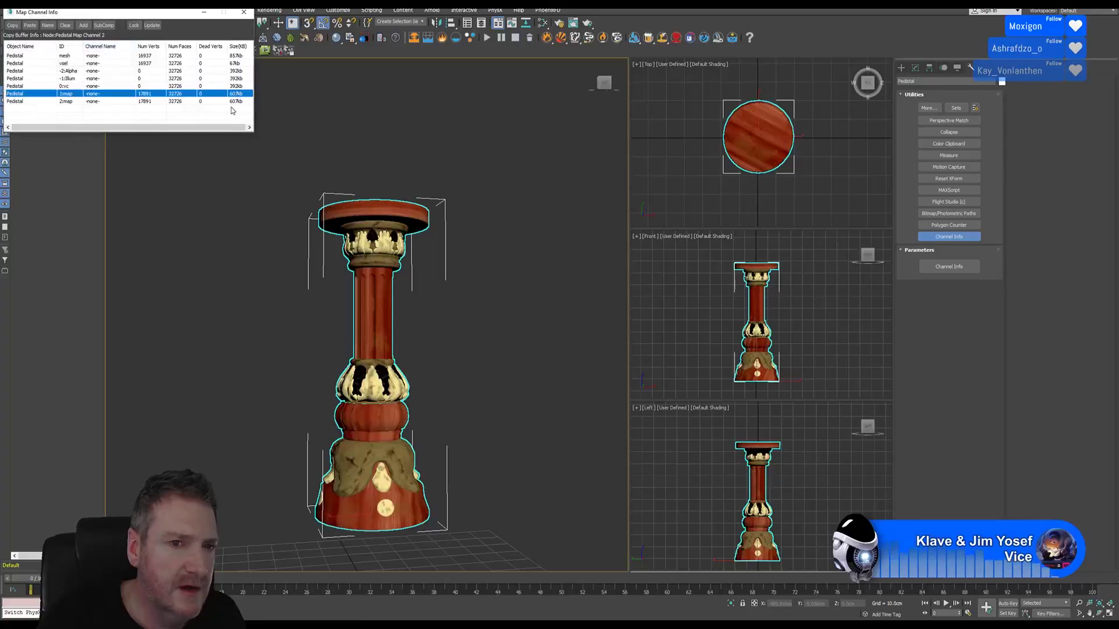
# Step: Clear map channel 2 from the pedestal and close the Map Channel Info window
pyautogui.rightClick(72, 101)
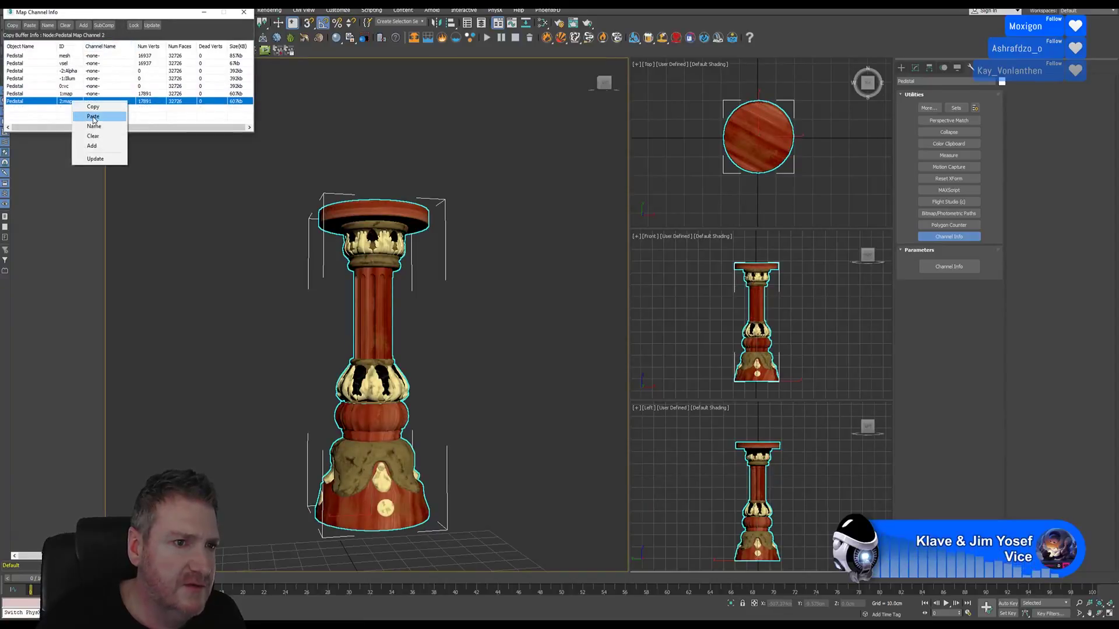
pyautogui.click(99, 137)
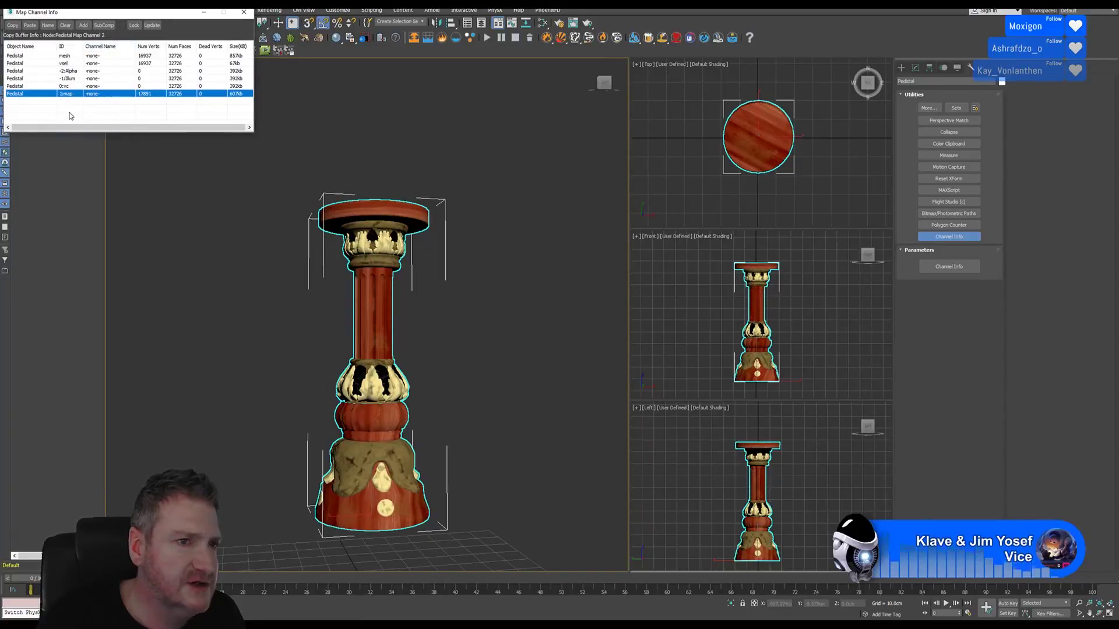
pyautogui.click(244, 11)
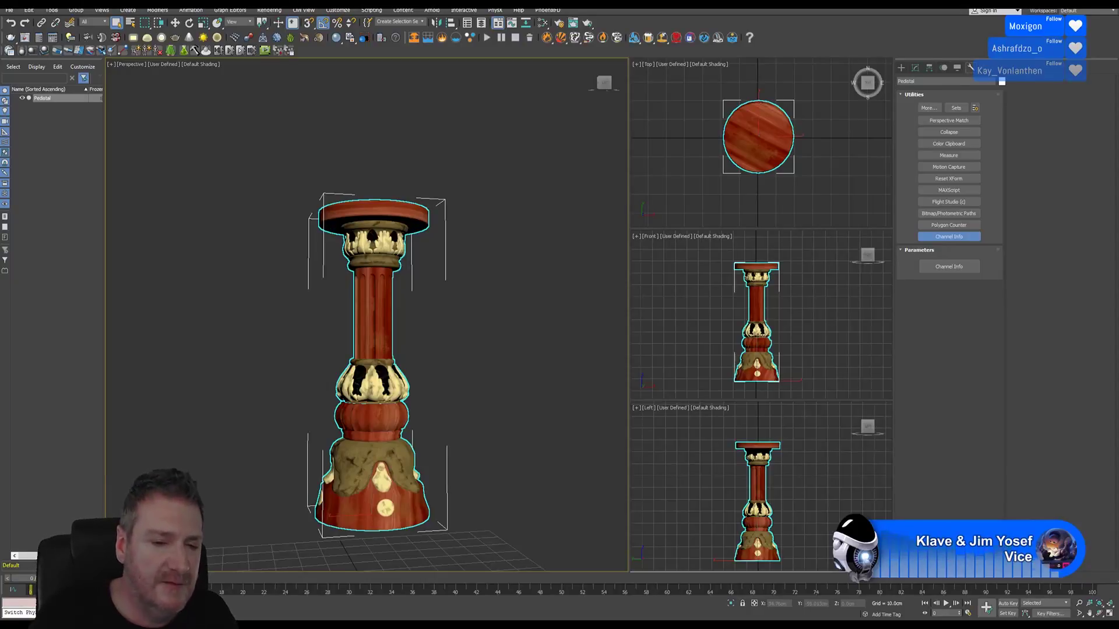
# Step: Switch to Unreal Editor and examine the Art Deco building's interior, from the chandelier balcony to the wooden-floored room and hallway
pyautogui.hotkey('alt', 'Tab')
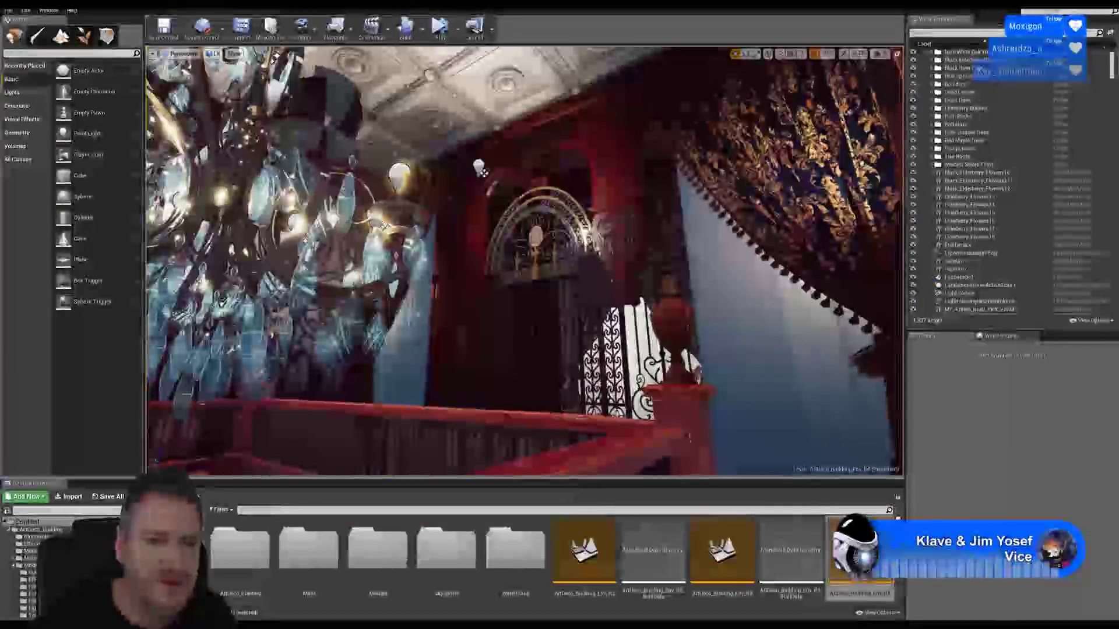
pyautogui.moveTo(524, 262); pyautogui.dragTo(326, 396, button='right')
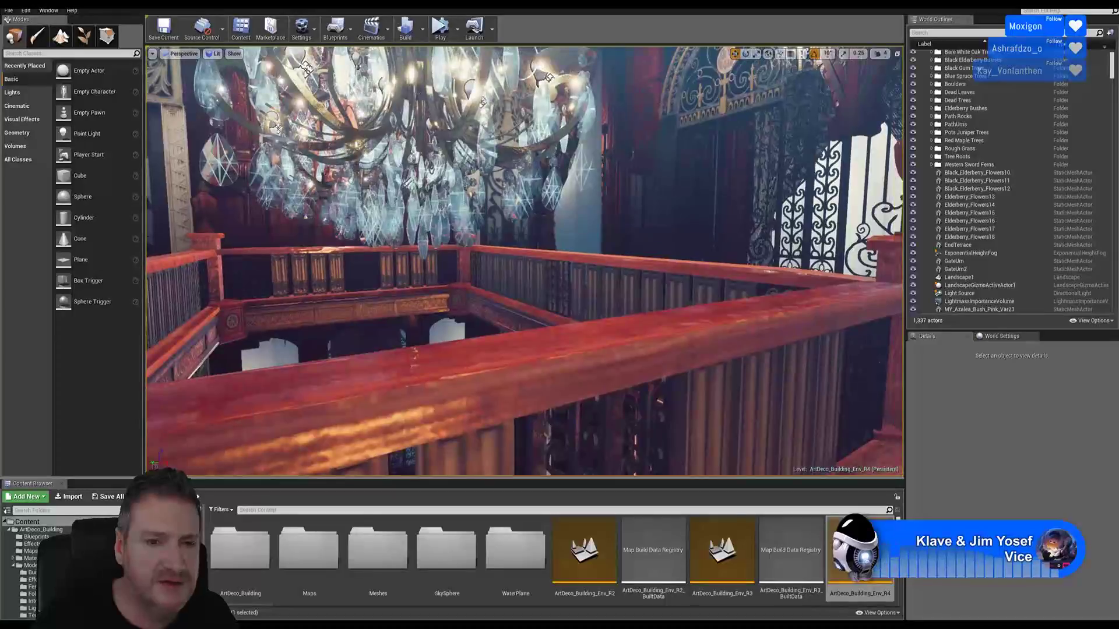
pyautogui.moveTo(524, 262); pyautogui.dragTo(460, 332, button='right')
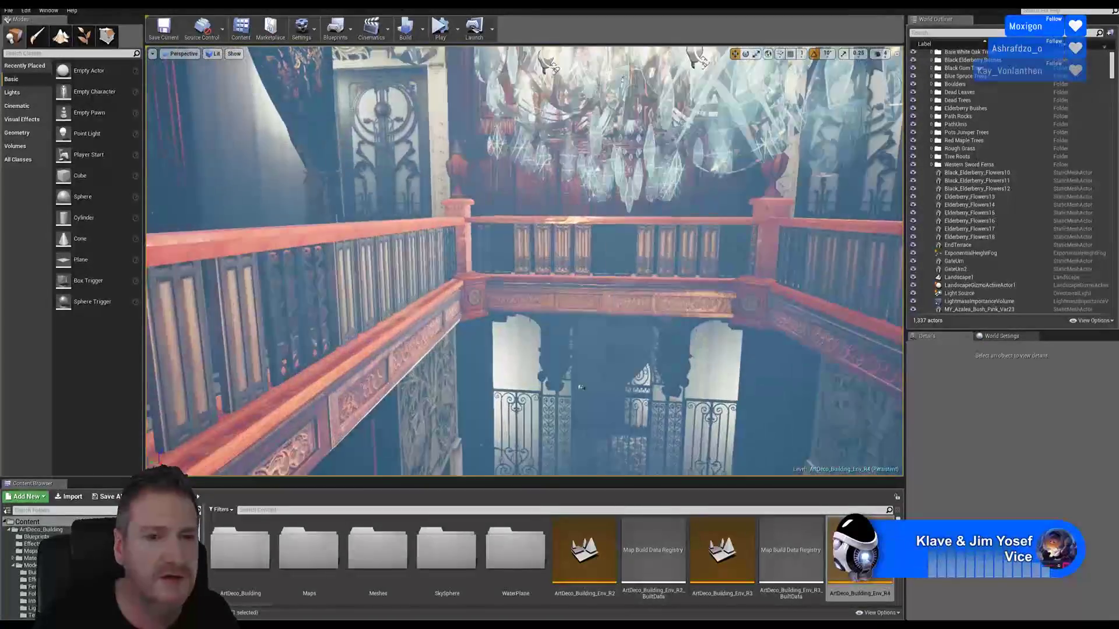
pyautogui.moveTo(581, 387); pyautogui.dragTo(618, 361, button='right')
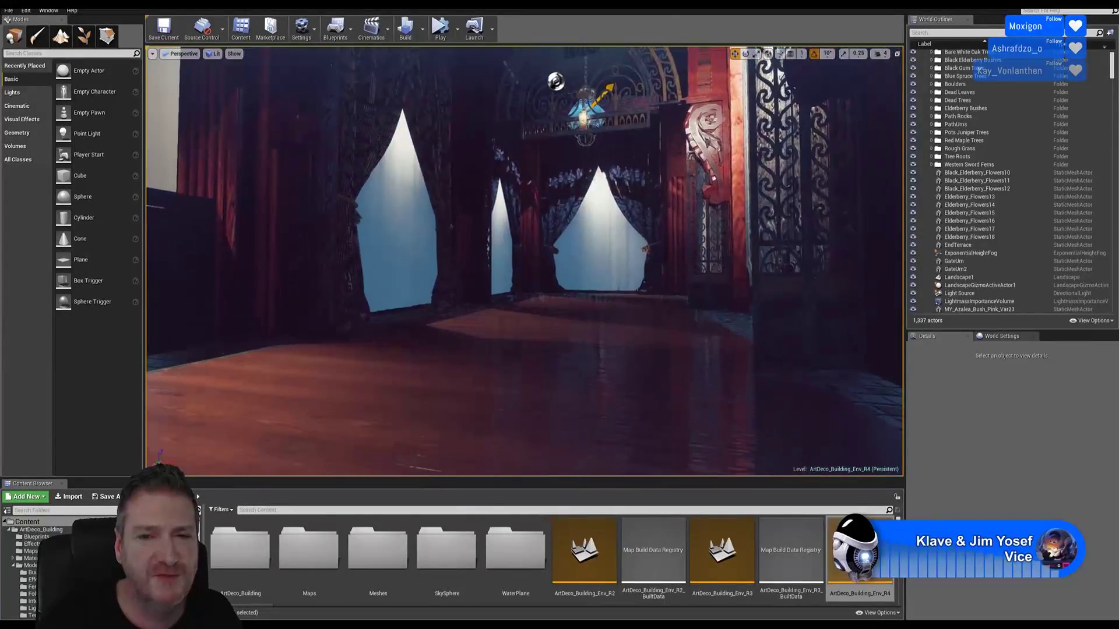
pyautogui.moveTo(513, 356); pyautogui.dragTo(562, 354, button='right')
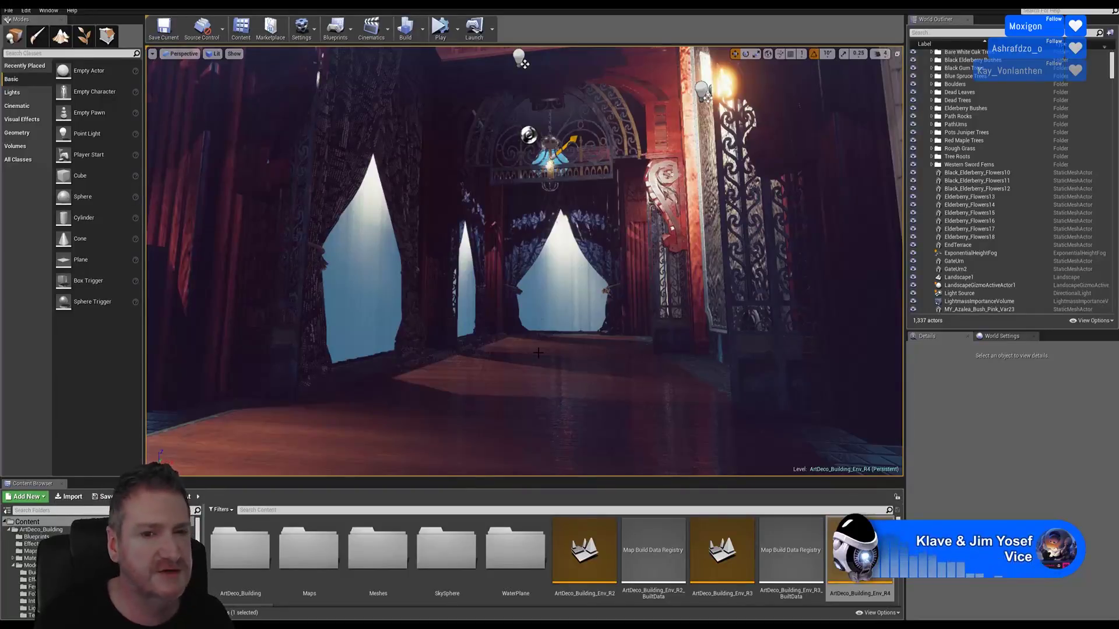
pyautogui.moveTo(538, 352); pyautogui.dragTo(801, 392, button='right')
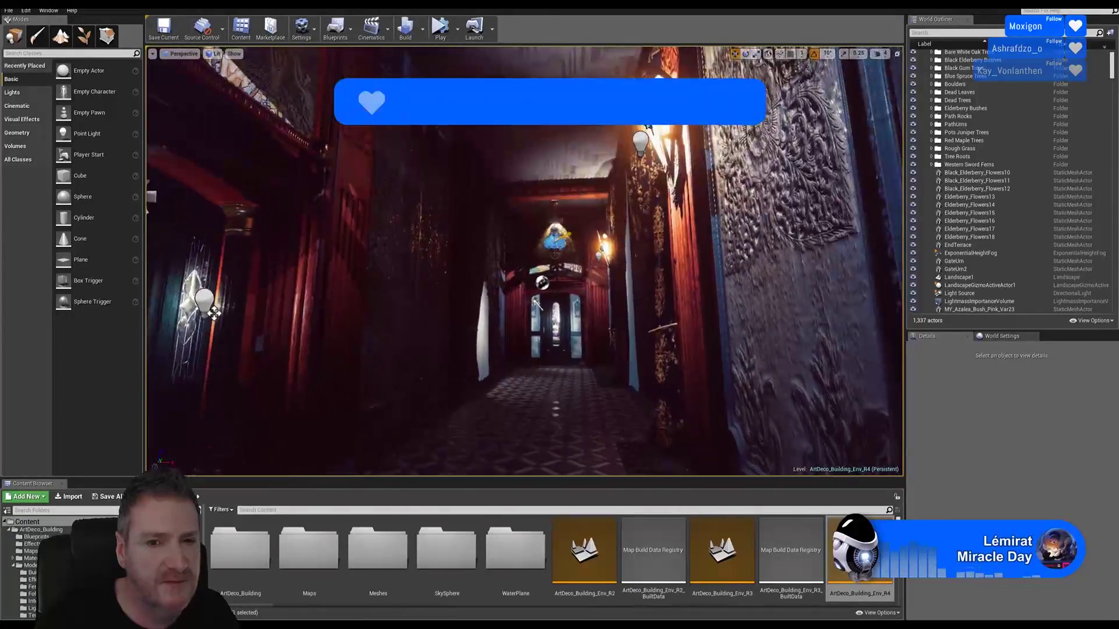